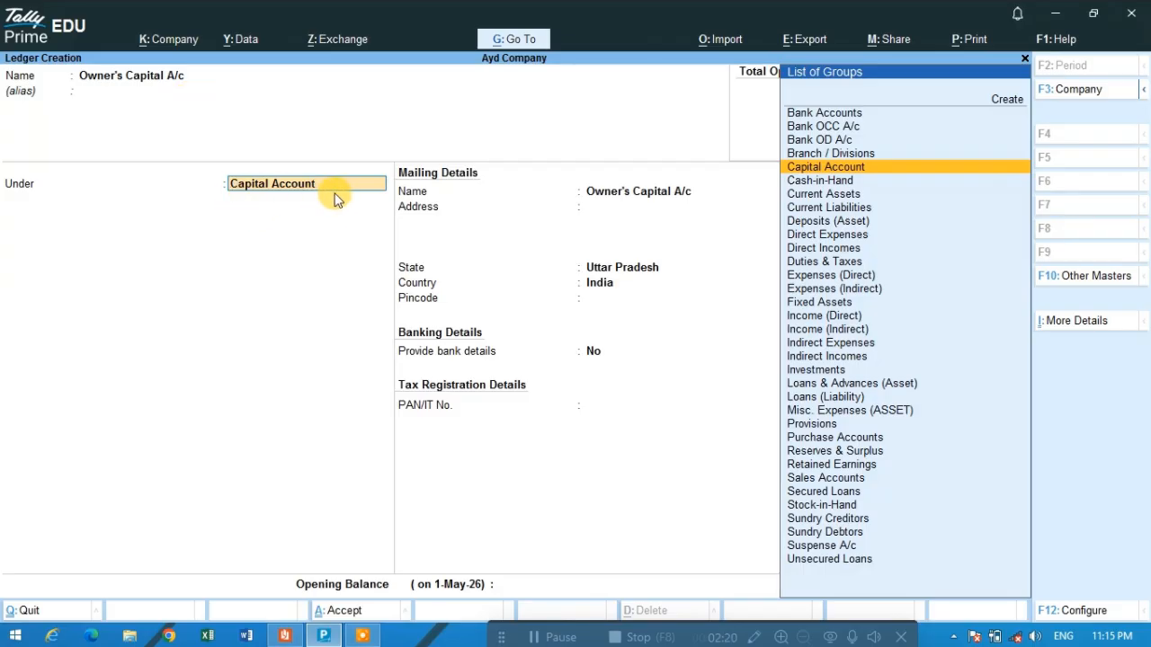
- Save the Owner's Capital A/c ledger under the Capital Account group, leaving the remaining details at their defaults
{"action": "key", "text": "Return"}
{"action": "key", "text": "Return"}
{"action": "key", "text": "Return"}
{"action": "key", "text": "Return"}
{"action": "key", "text": "Return"}
{"action": "key", "text": "Return"}
{"action": "key", "text": "Return"}
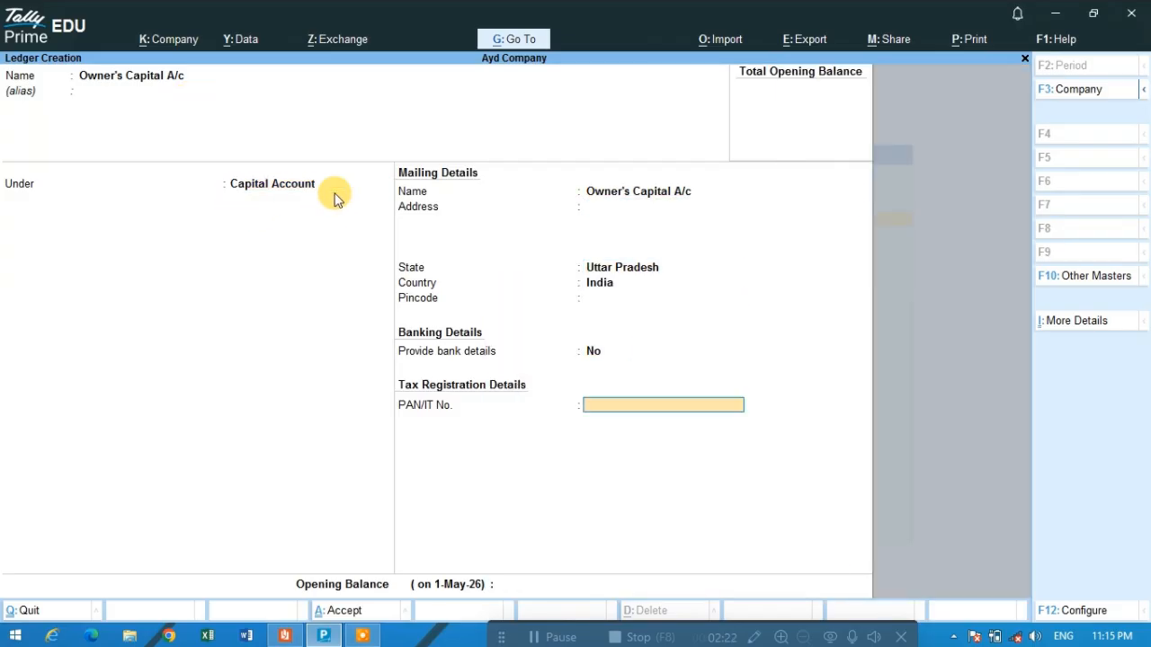
{"action": "key", "text": "Return"}
{"action": "key", "text": "Return"}
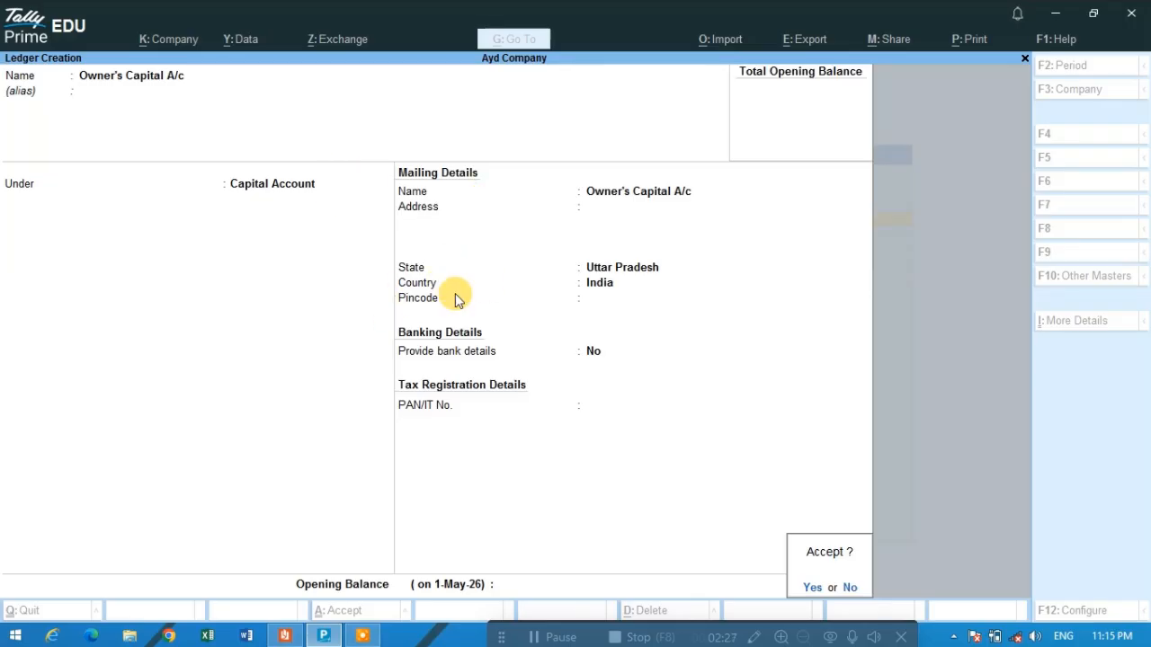
{"action": "key", "text": "Return"}
- Copy the ledger name Computer from the required ledgers list in the Reader PDF and enter it as the new ledger's name in Tally Prime
{"action": "key", "text": "alt+Tab"}
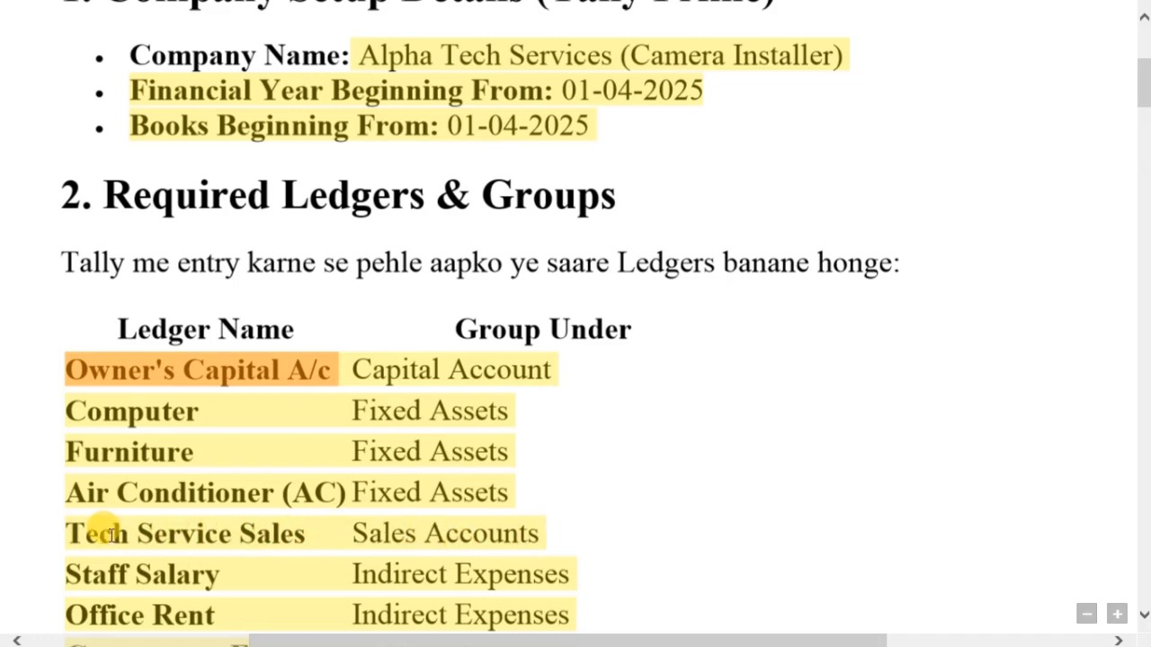
{"action": "scroll", "coordinate": [252, 526], "scroll_direction": "down", "scroll_amount": 2}
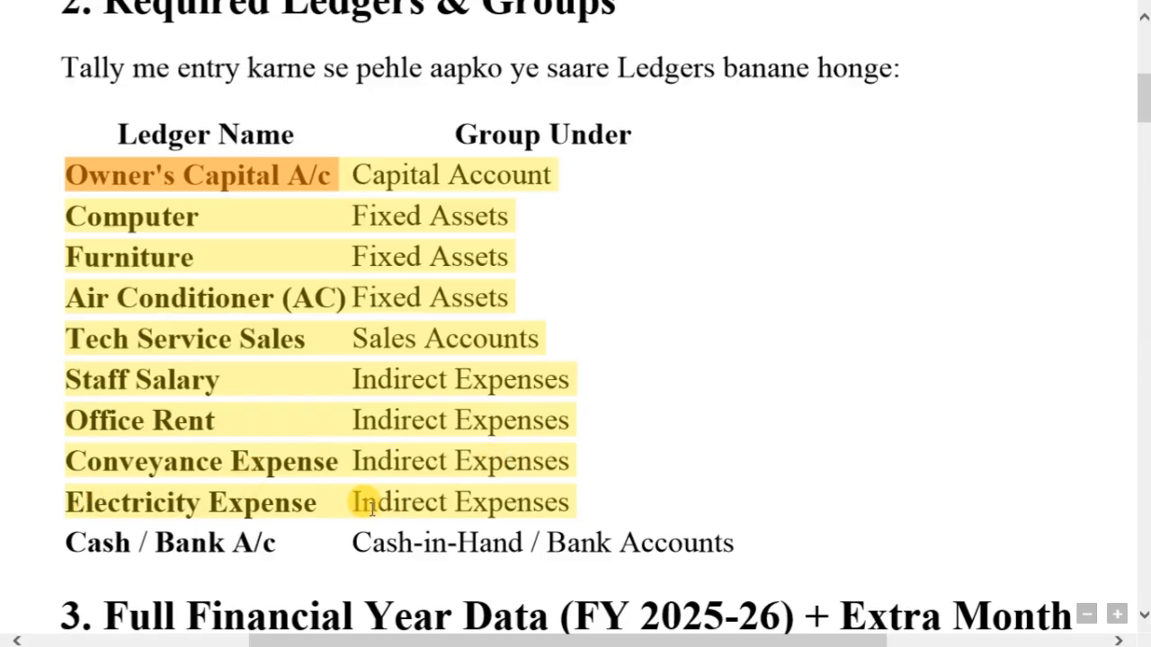
{"action": "scroll", "coordinate": [528, 476], "scroll_direction": "up", "scroll_amount": 1}
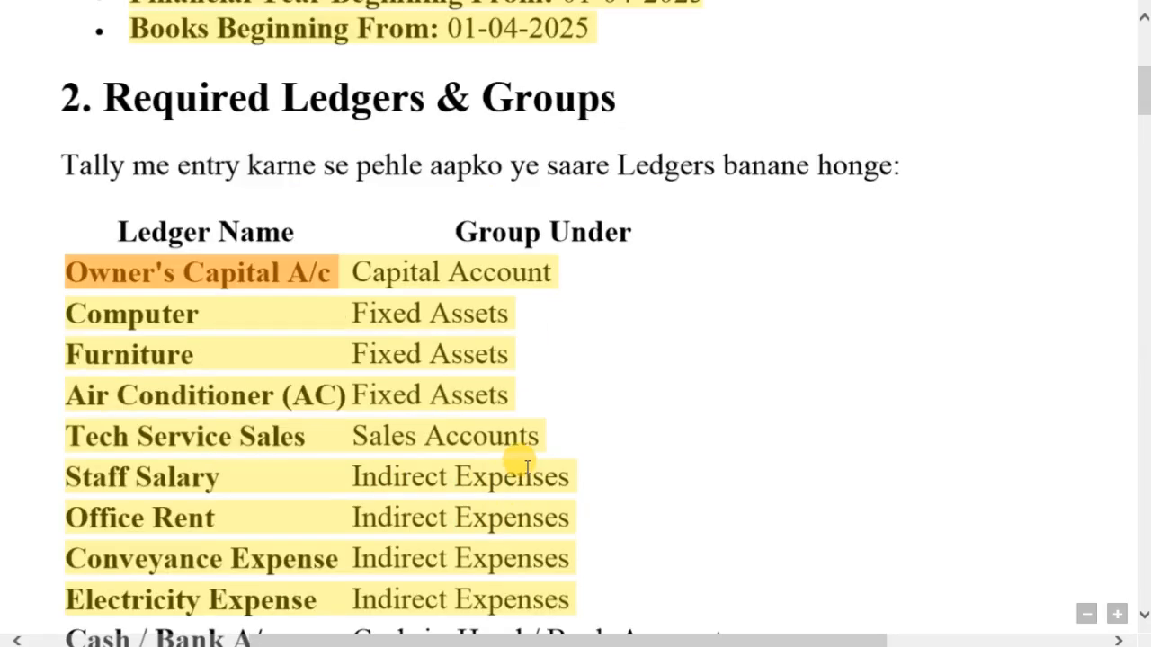
{"action": "key", "text": "alt+Tab"}
{"action": "key", "text": "alt+Tab"}
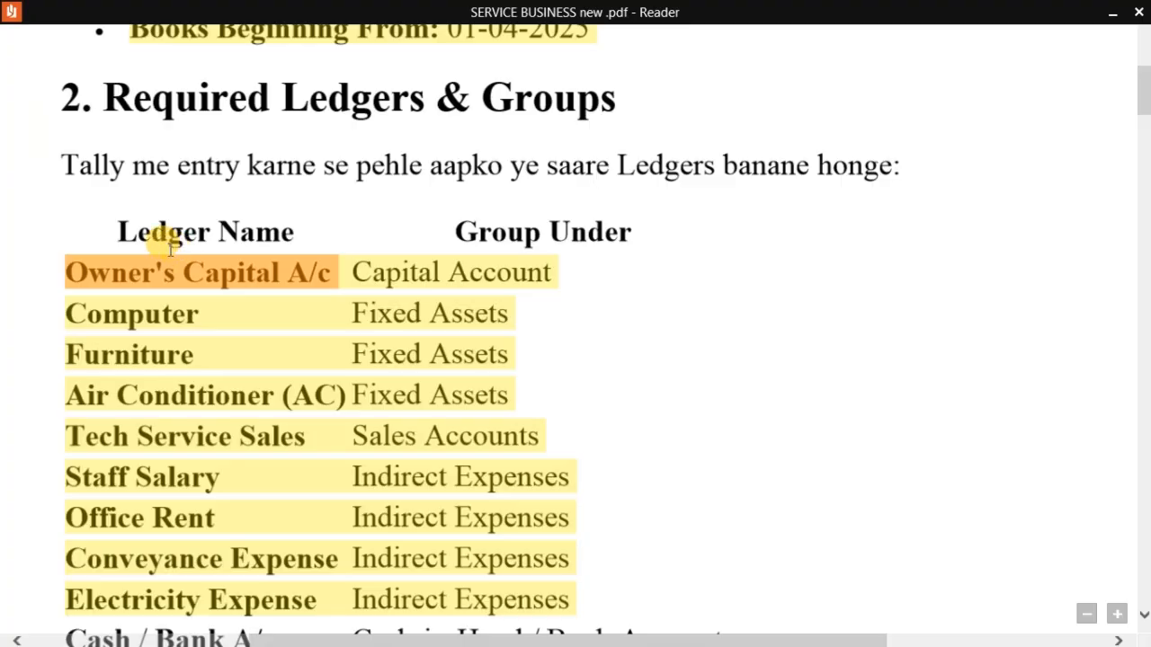
{"action": "left_click", "coordinate": [128, 319]}
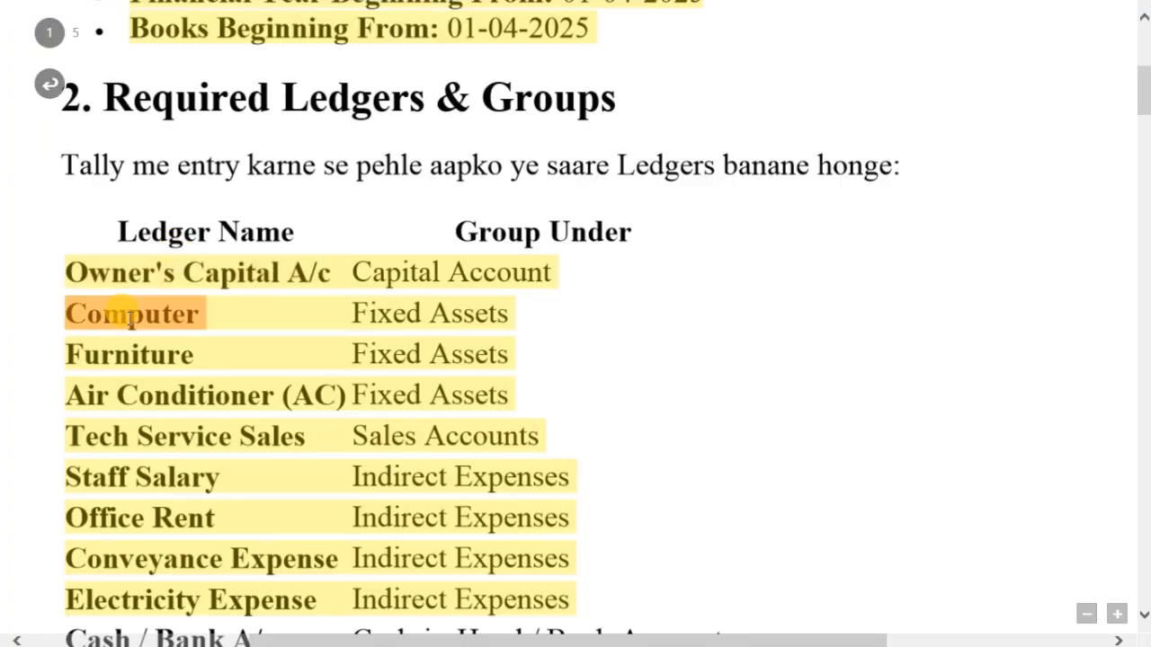
{"action": "key", "text": "alt+Tab"}
{"action": "key", "text": "ctrl+alt+v"}
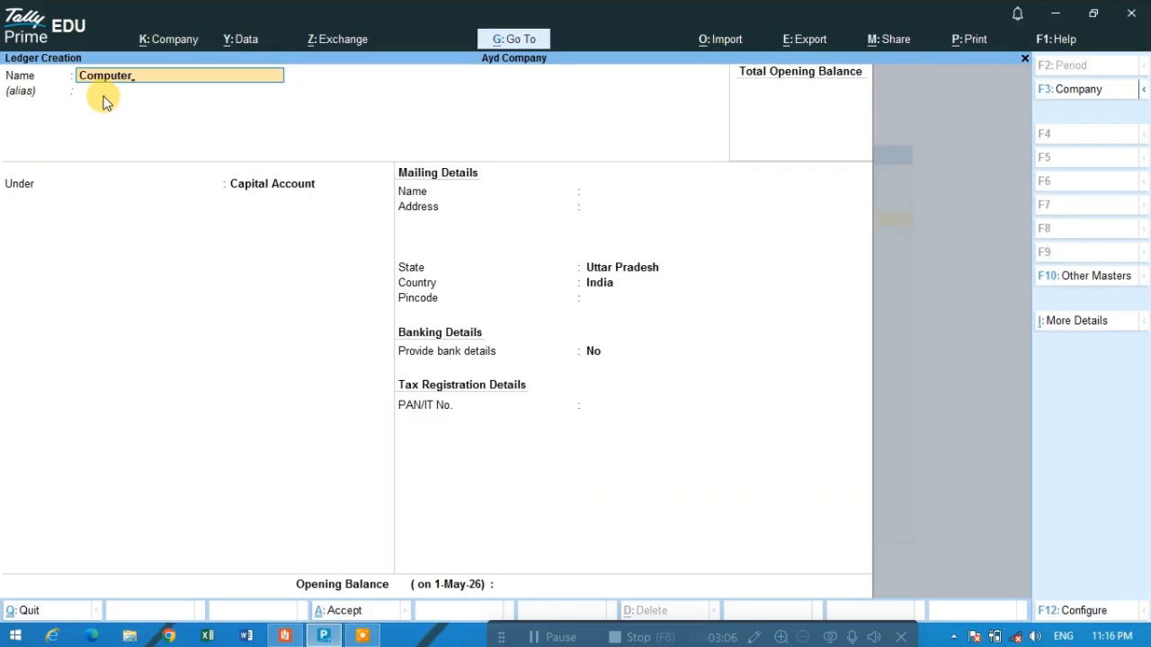
- Place the Computer ledger under the Fixed Assets group
{"action": "key", "text": "Return"}
{"action": "key", "text": "Return"}
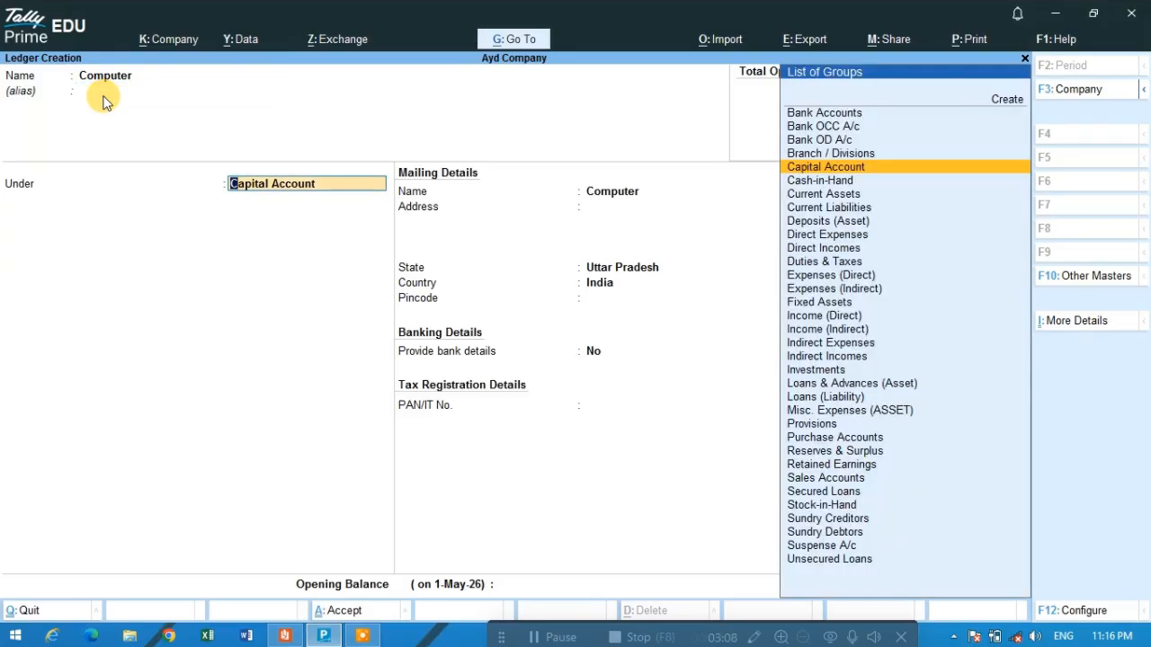
{"action": "type", "text": "Fi"}
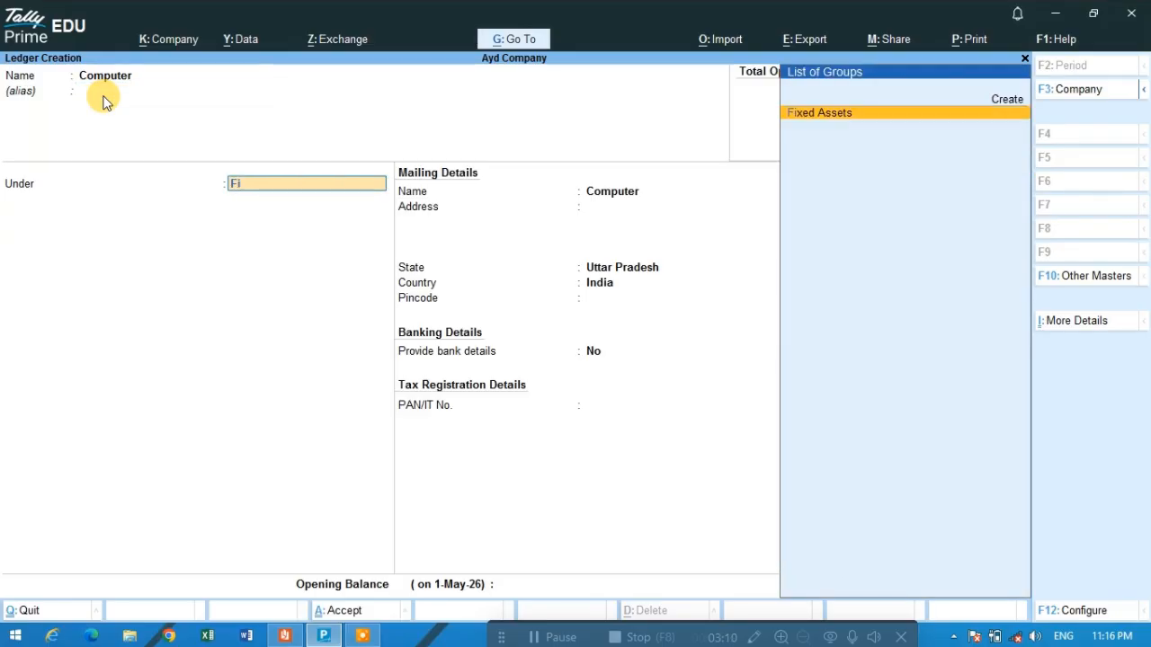
{"action": "type", "text": "xed"}
{"action": "key", "text": "Return"}
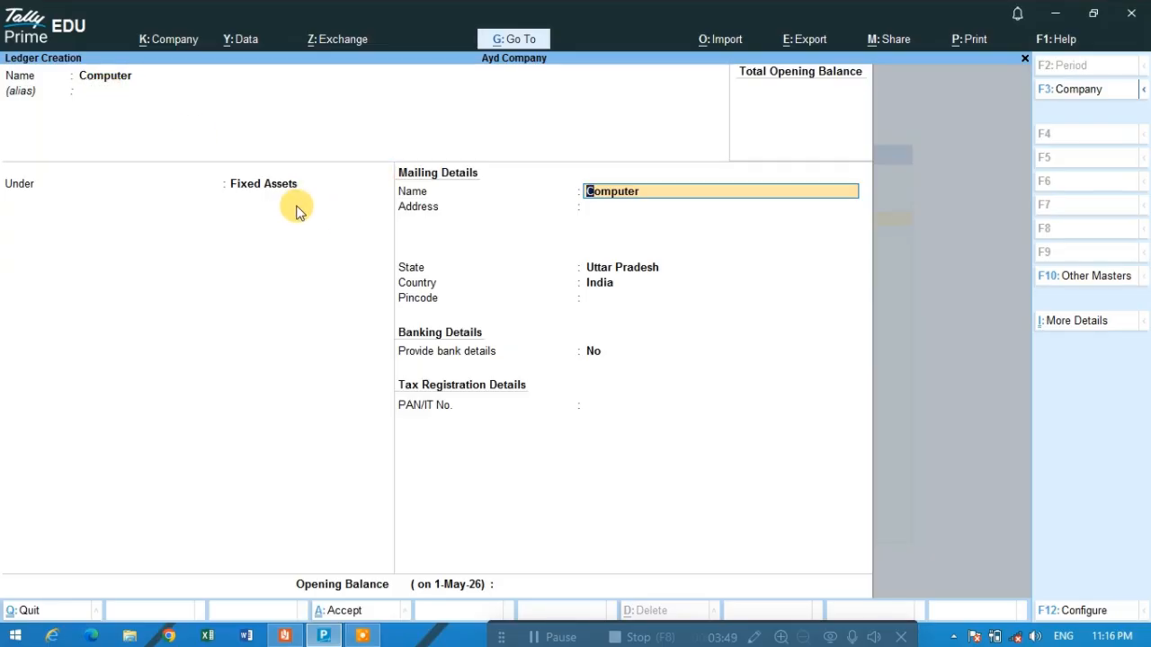
- Save the Computer ledger, leaving its mailing, banking and tax details at their defaults
{"action": "key", "text": "Return"}
{"action": "key", "text": "Return"}
{"action": "key", "text": "Return"}
{"action": "key", "text": "Return"}
{"action": "key", "text": "Return"}
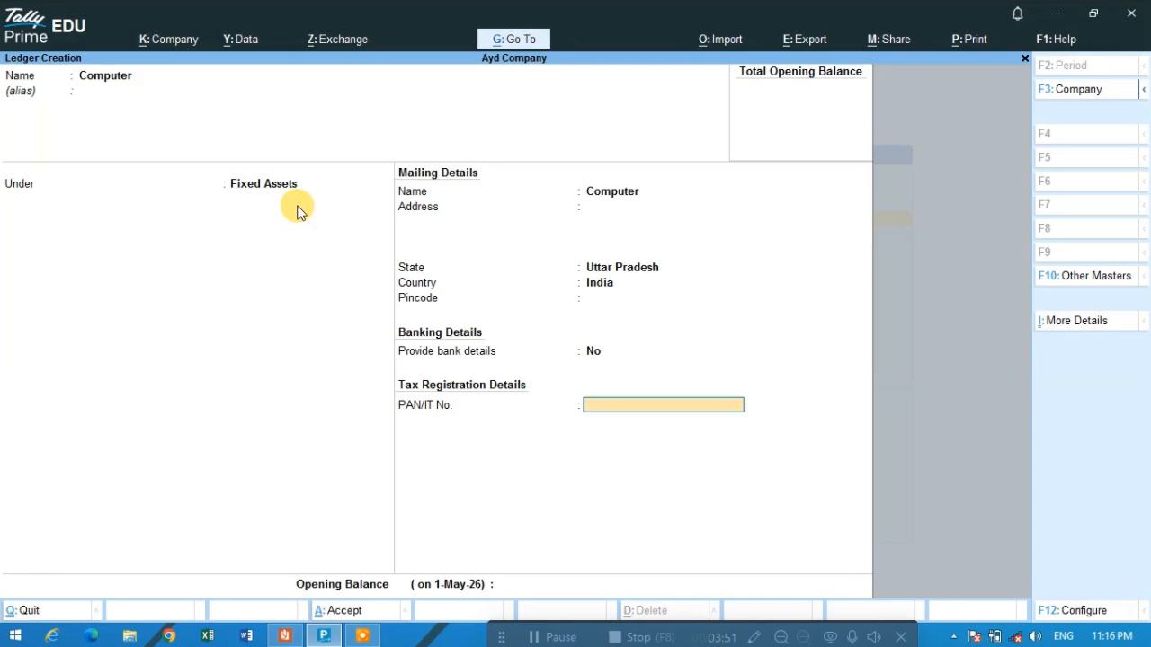
{"action": "key", "text": "Return"}
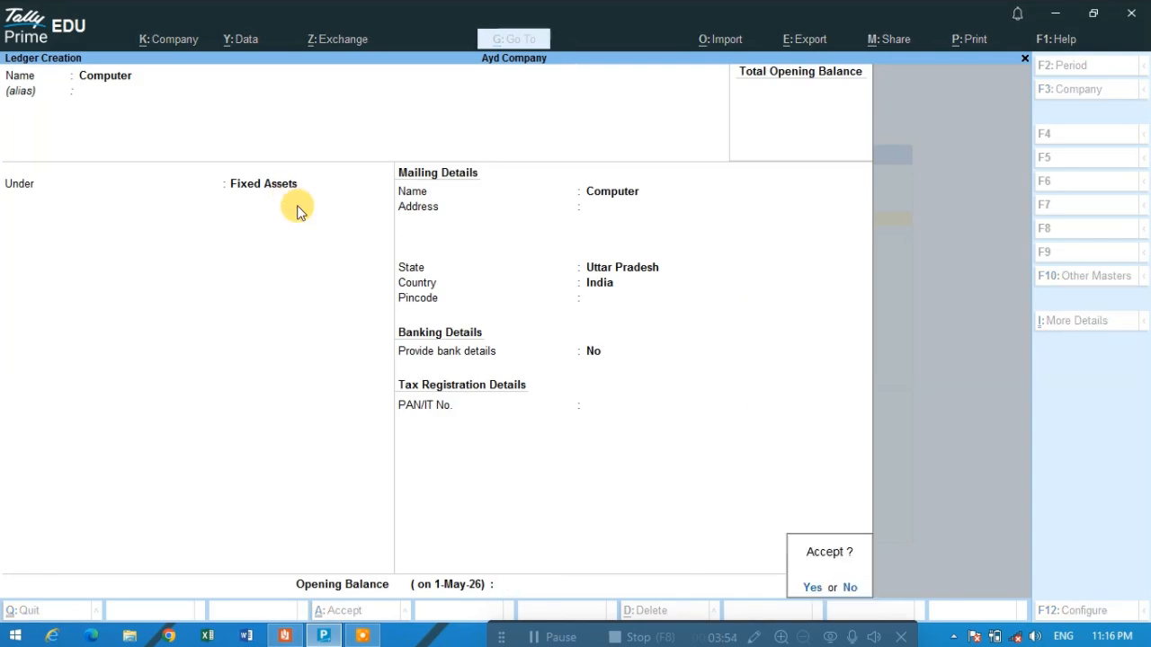
{"action": "key", "text": "Return"}
- Copy Tech Service Sales from the Reader PDF's ledger list and paste it as the new ledger's name in Tally Prime
{"action": "key", "text": "alt+Tab"}
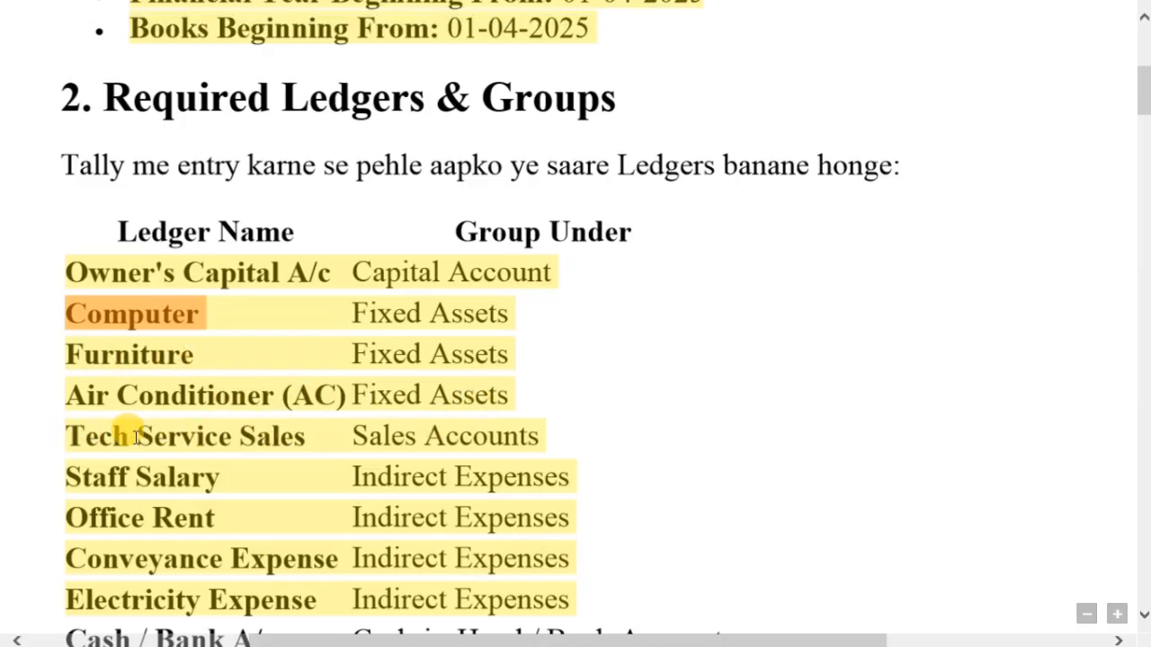
{"action": "left_click_drag", "start_coordinate": [72, 436], "coordinate": [291, 441]}
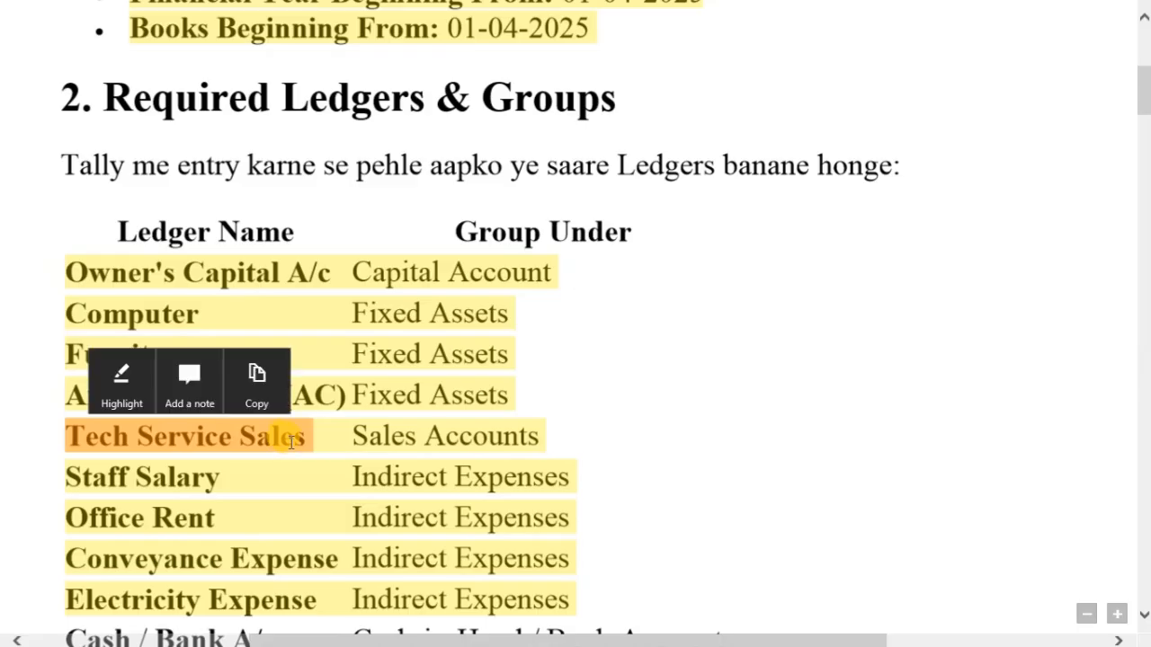
{"action": "key", "text": "alt+Tab"}
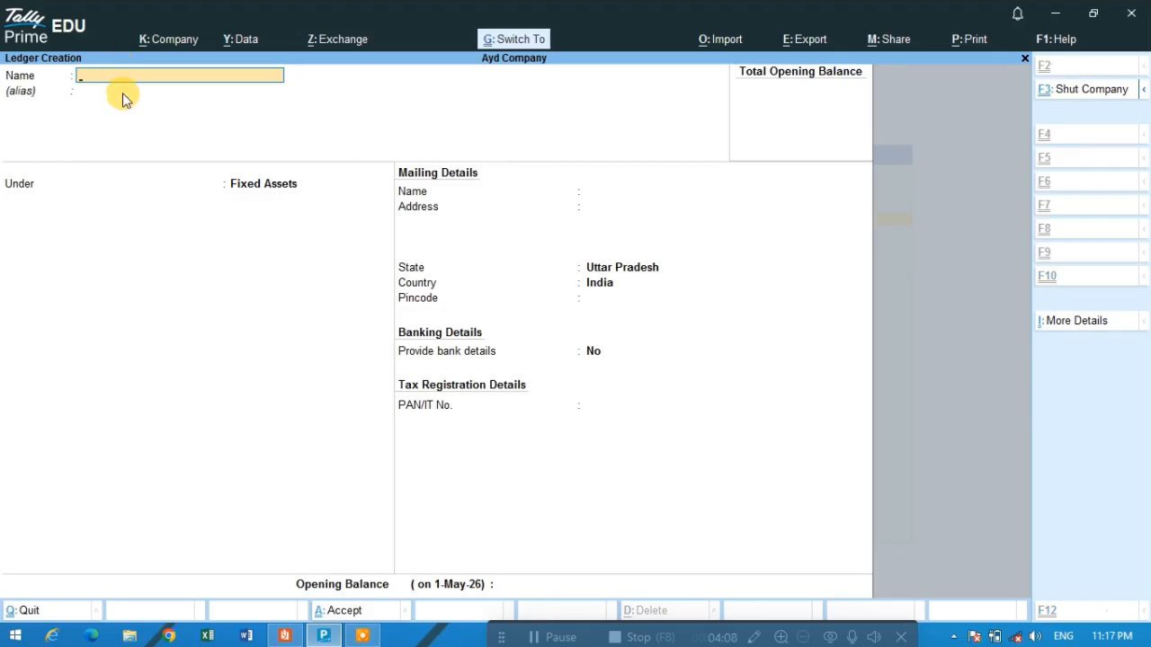
{"action": "key", "text": "ctrl+alt+v"}
- Place the Tech Service Sales ledger under the Sales Accounts group
{"action": "key", "text": "Return"}
{"action": "key", "text": "Return"}
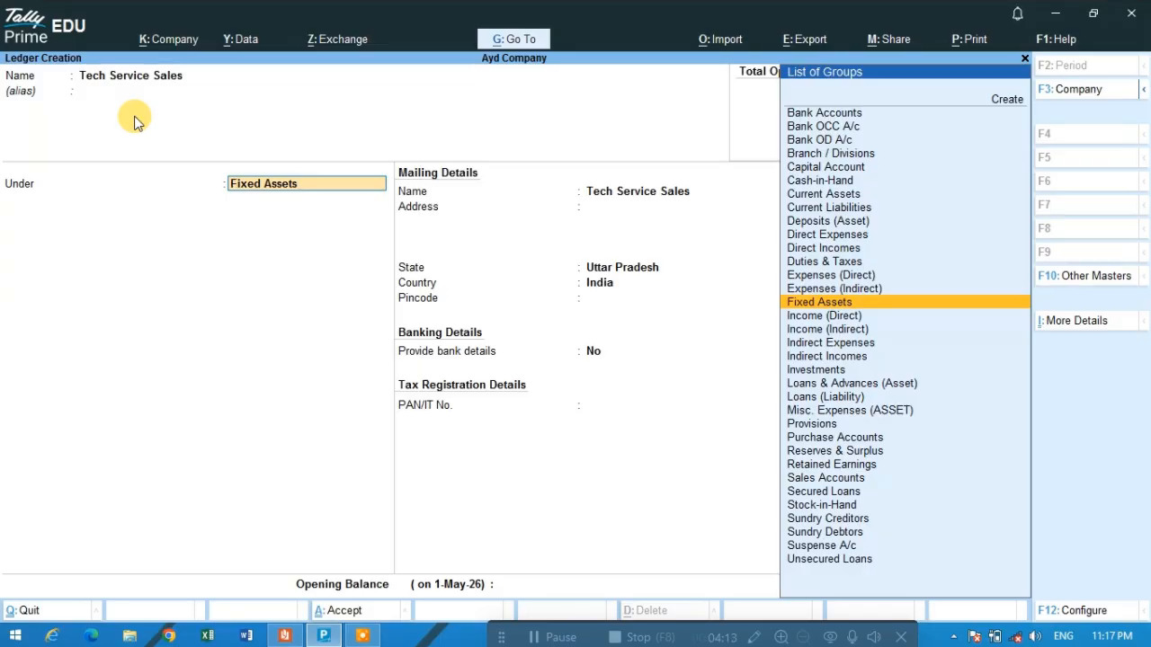
{"action": "type", "text": "sl"}
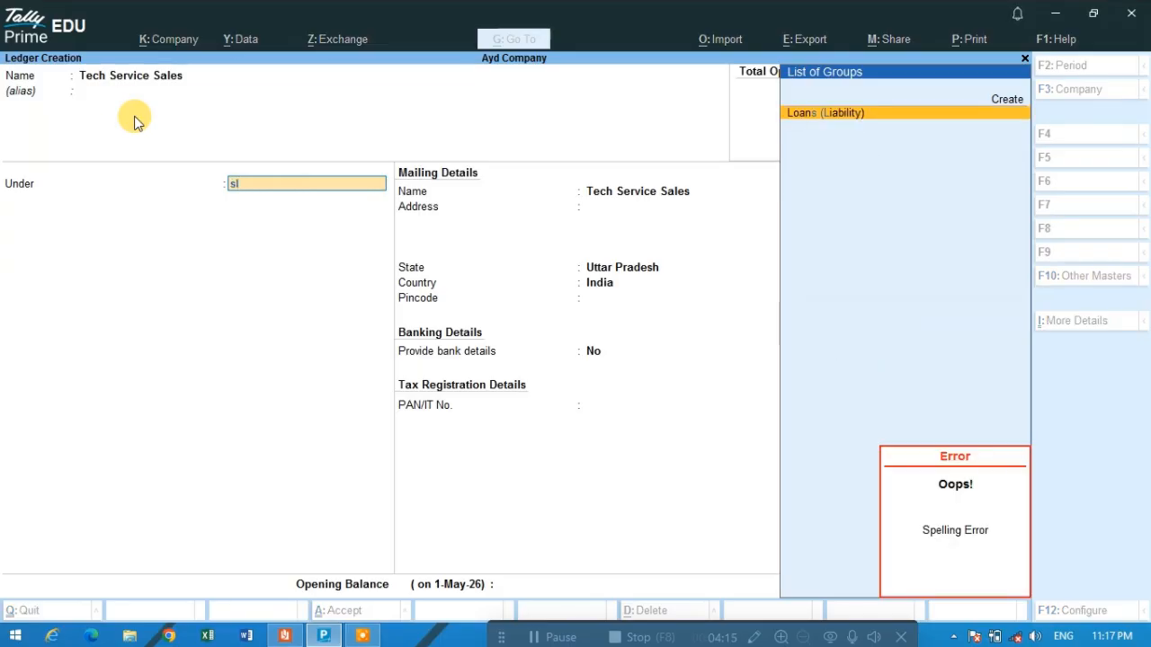
{"action": "key", "text": "BackSpace"}
{"action": "key", "text": "BackSpace"}
{"action": "type", "text": "sal"}
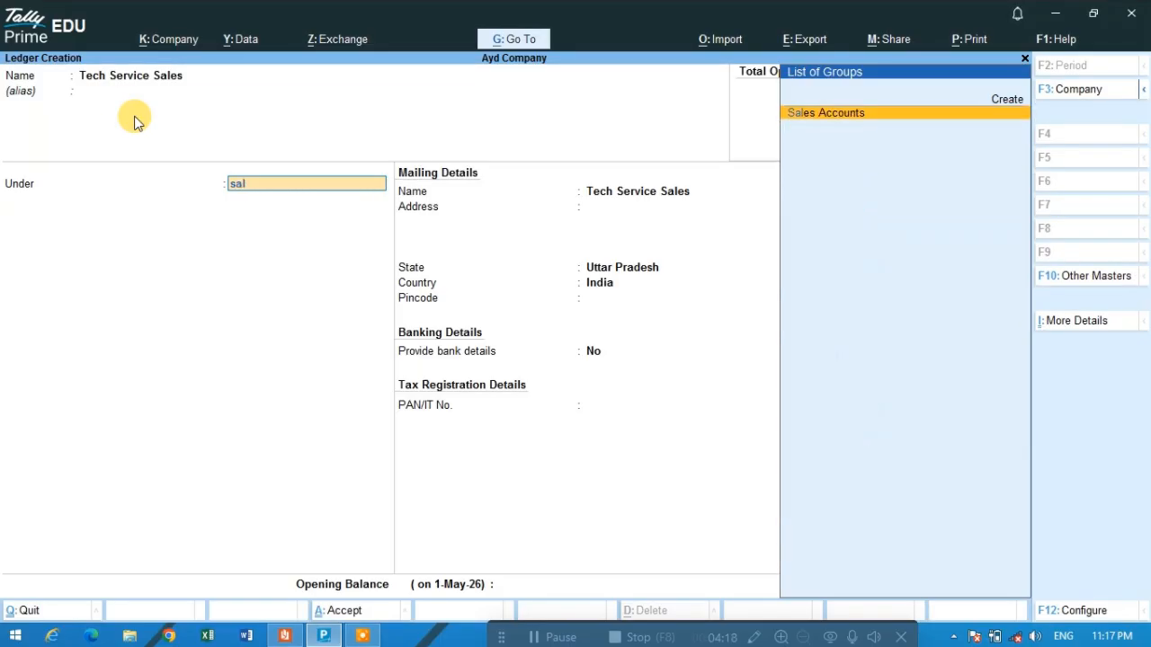
{"action": "key", "text": "Return"}
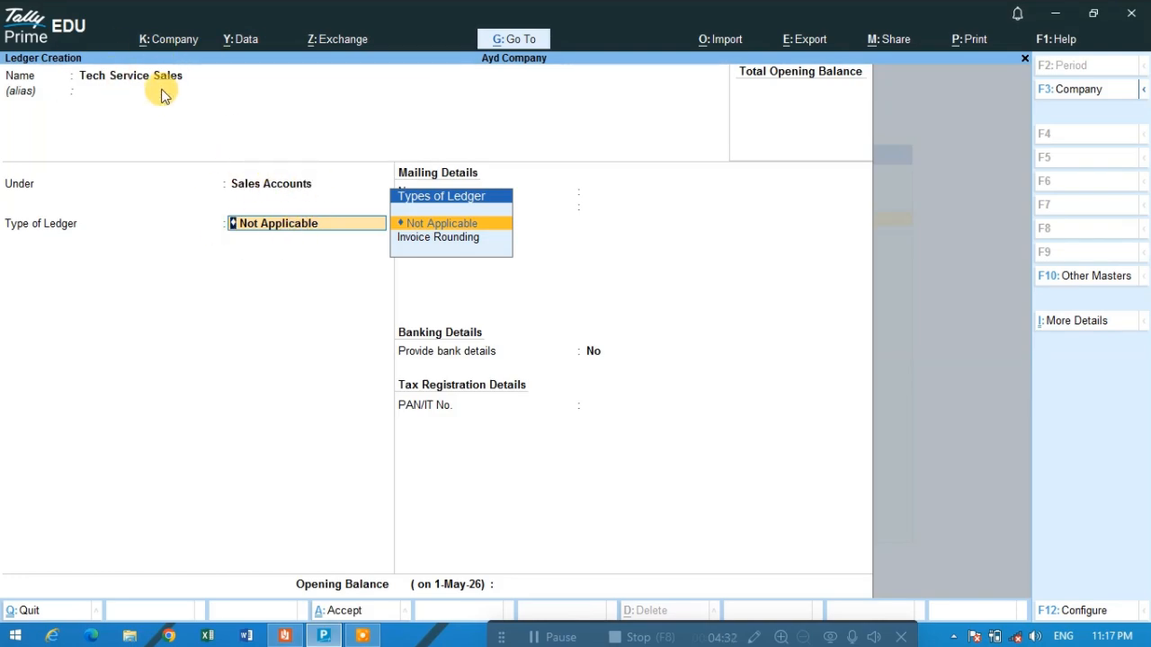
- Keep the Tech Service Sales ledger type as Not Applicable and save the ledger
{"action": "key", "text": "Return"}
{"action": "key", "text": "Return"}
{"action": "key", "text": "Return"}
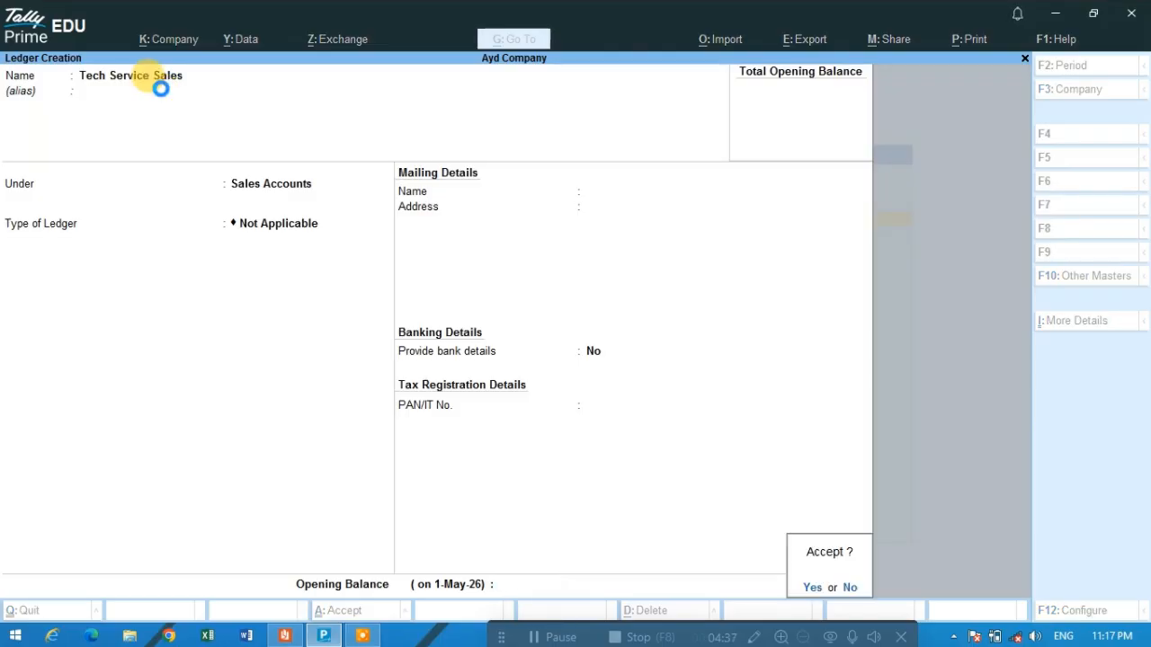
{"action": "key", "text": "Return"}
- Copy Staff Salary from the Reader PDF's ledger list and paste it as the new ledger's name in Tally Prime
{"action": "key", "text": "alt+Tab"}
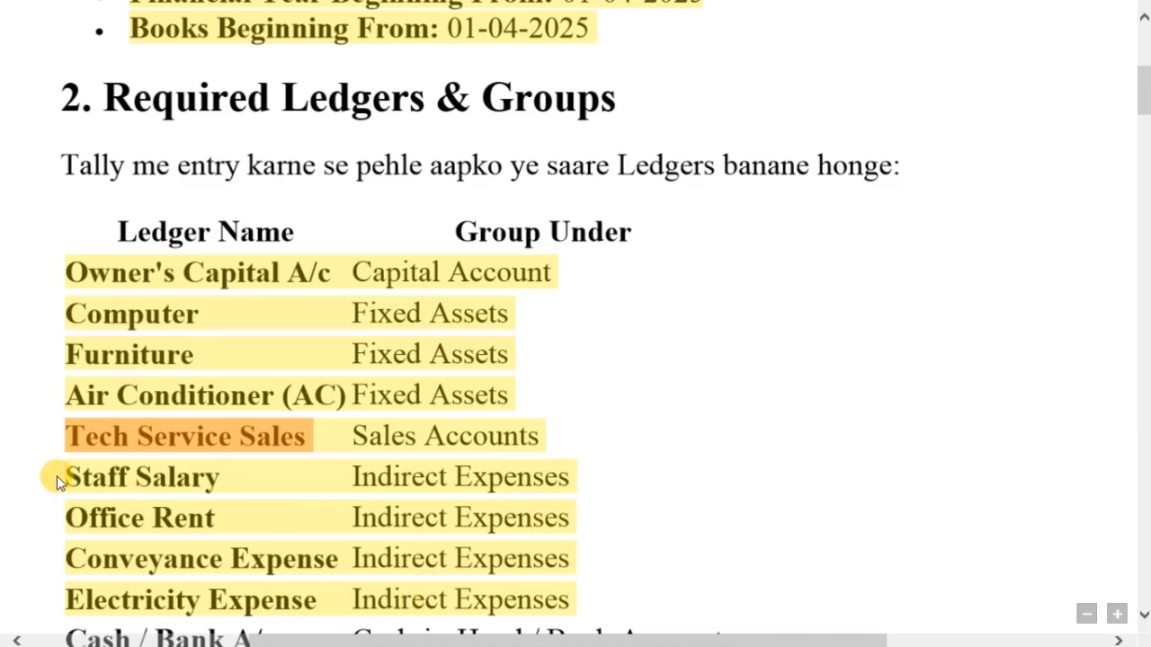
{"action": "left_click_drag", "start_coordinate": [56, 476], "coordinate": [214, 479]}
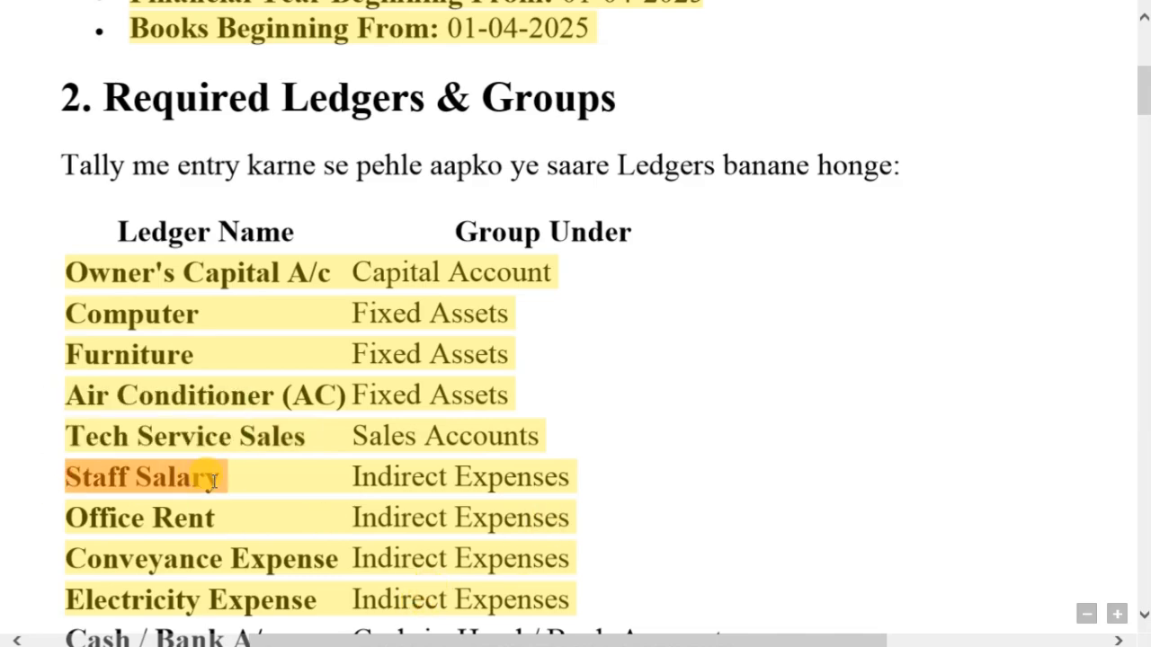
{"action": "key", "text": "ctrl+c"}
{"action": "key", "text": "alt+Tab"}
{"action": "key", "text": "ctrl+alt+v"}
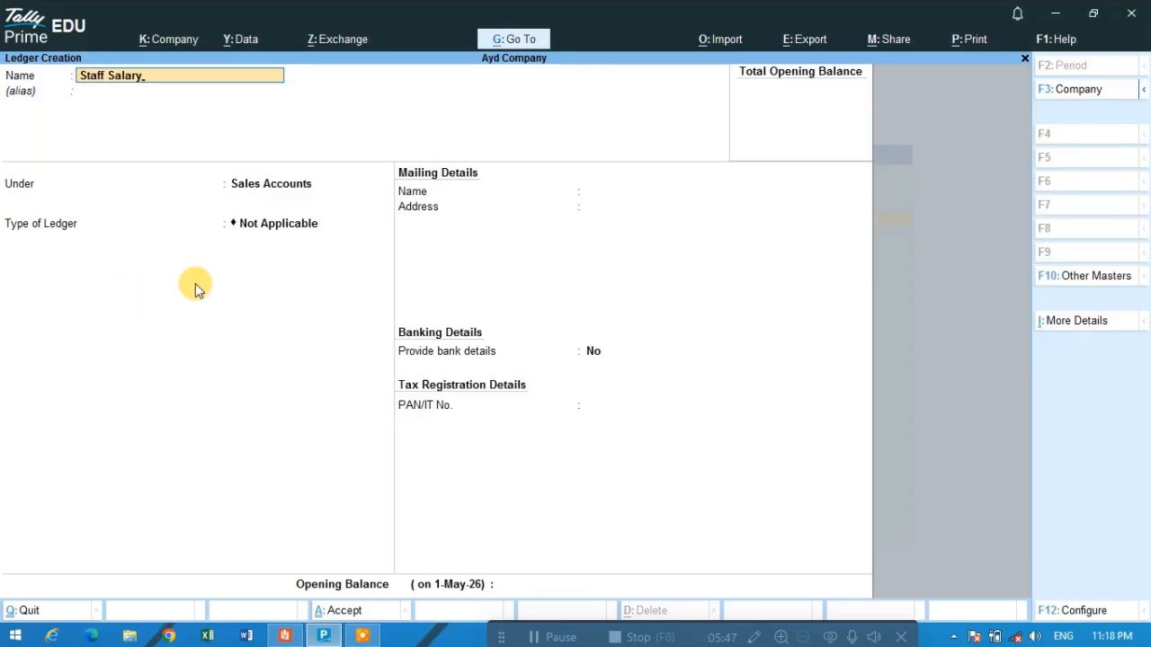
- Place the Staff Salary ledger under the Indirect Expenses group
{"action": "key", "text": "Return"}
{"action": "key", "text": "Return"}
{"action": "key", "text": "BackSpace"}
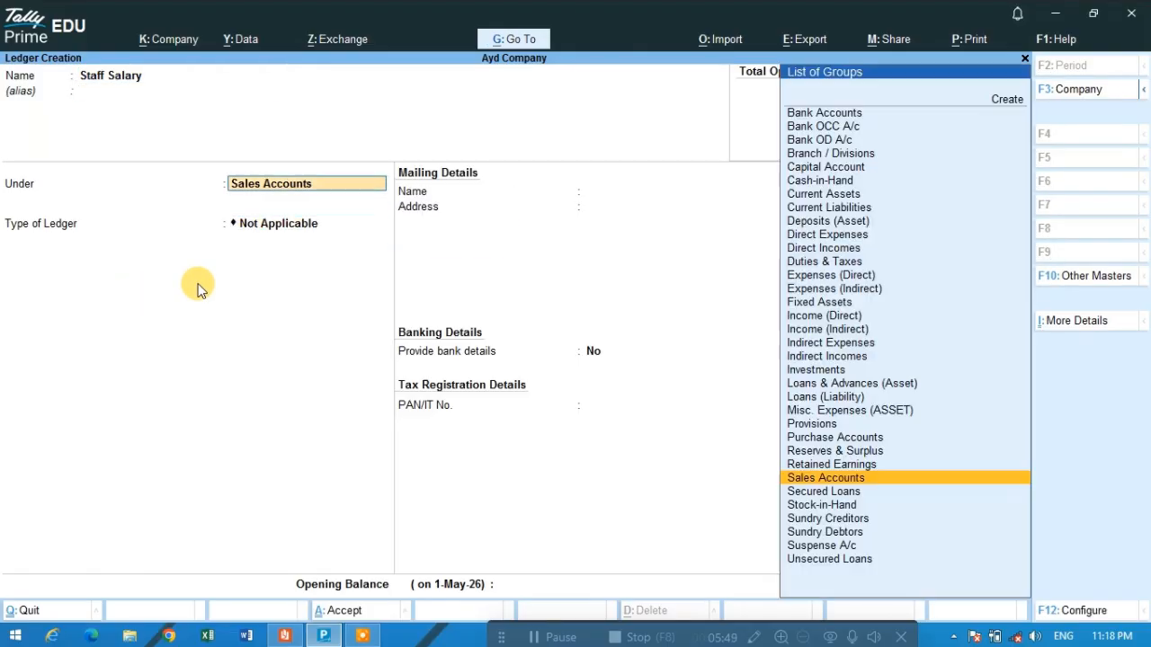
{"action": "type", "text": "Indi"}
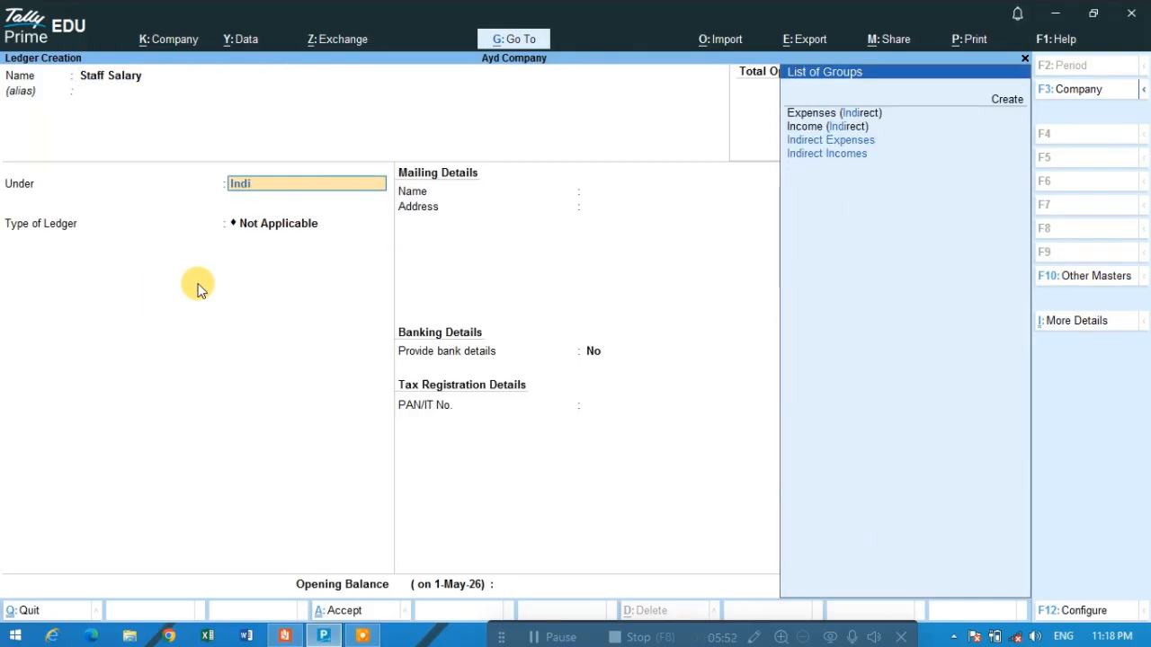
{"action": "key", "text": "Return"}
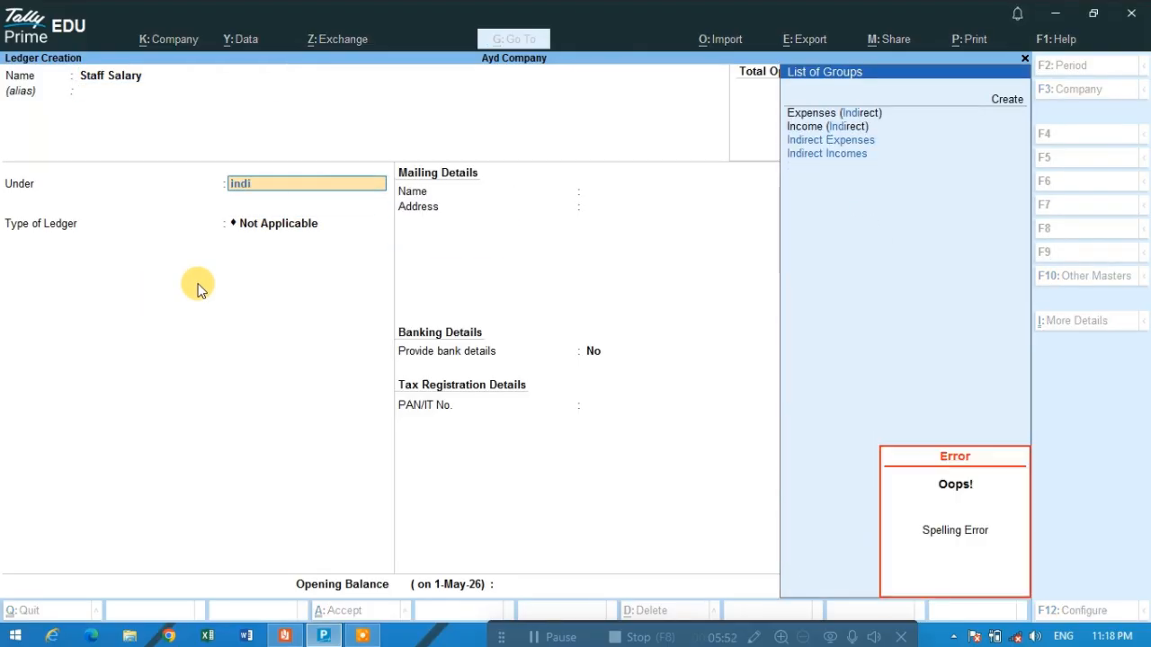
{"action": "left_click", "coordinate": [813, 157]}
{"action": "key", "text": "Up"}
{"action": "key", "text": "Down"}
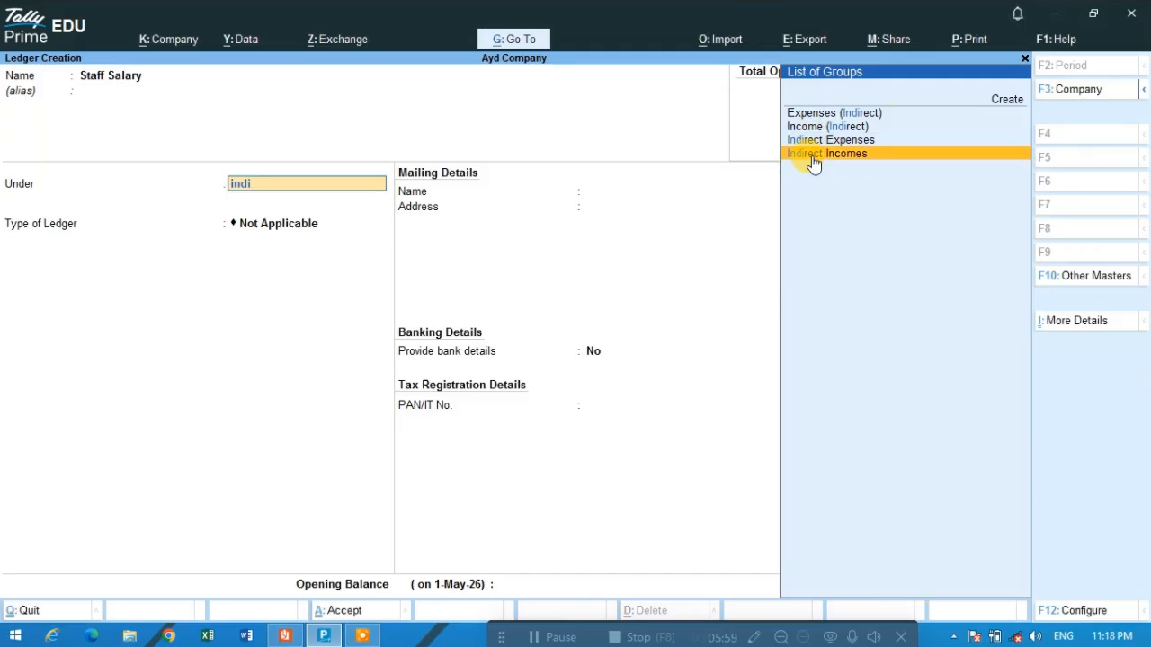
{"action": "key", "text": "Up"}
{"action": "key", "text": "Down"}
{"action": "key", "text": "Up"}
{"action": "key", "text": "Up"}
{"action": "key", "text": "Down"}
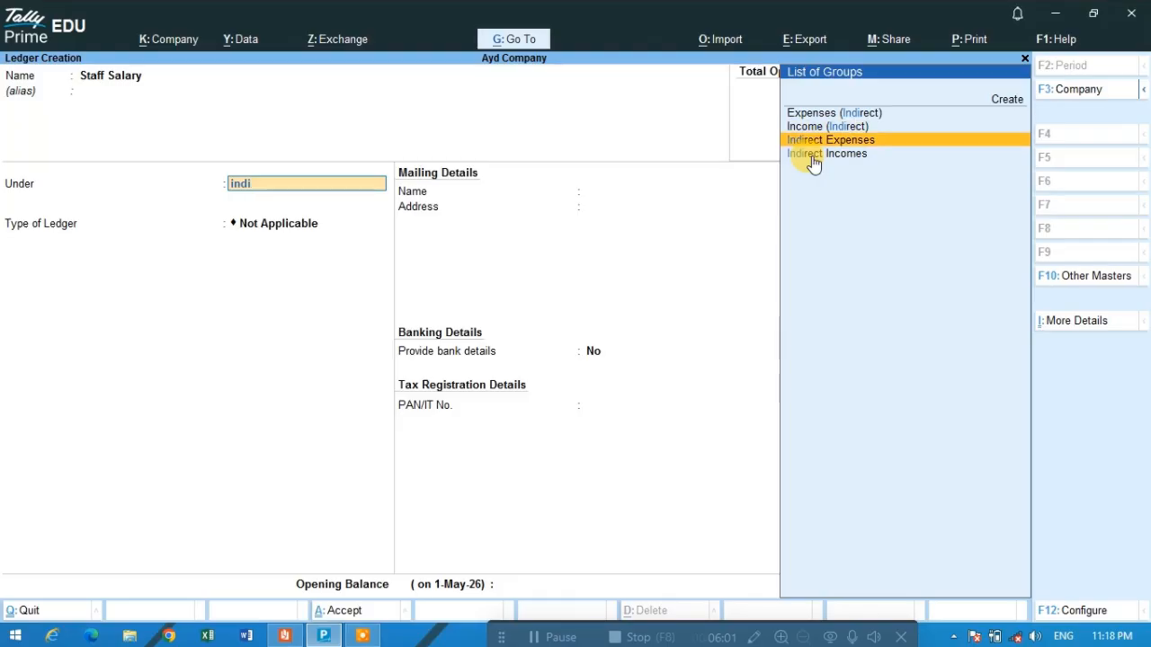
{"action": "key", "text": "Down"}
{"action": "key", "text": "Up"}
{"action": "key", "text": "Return"}
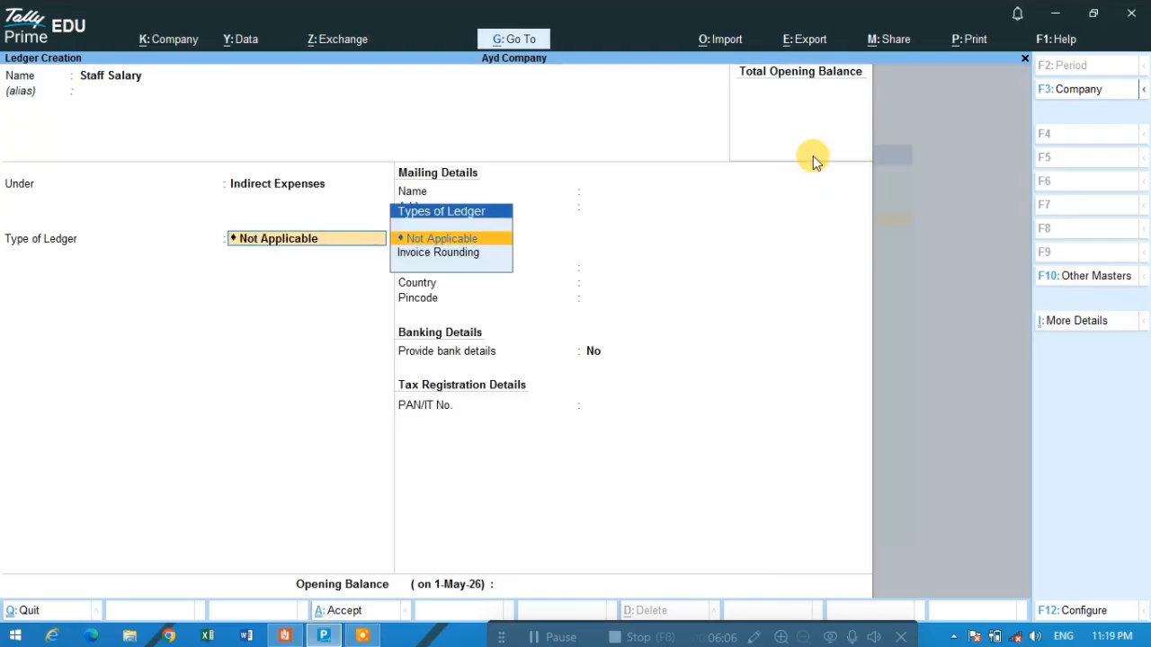
- Keep the Staff Salary ledger type as Not Applicable and save the ledger
{"action": "key", "text": "Return"}
{"action": "key", "text": "Return"}
{"action": "key", "text": "Return"}
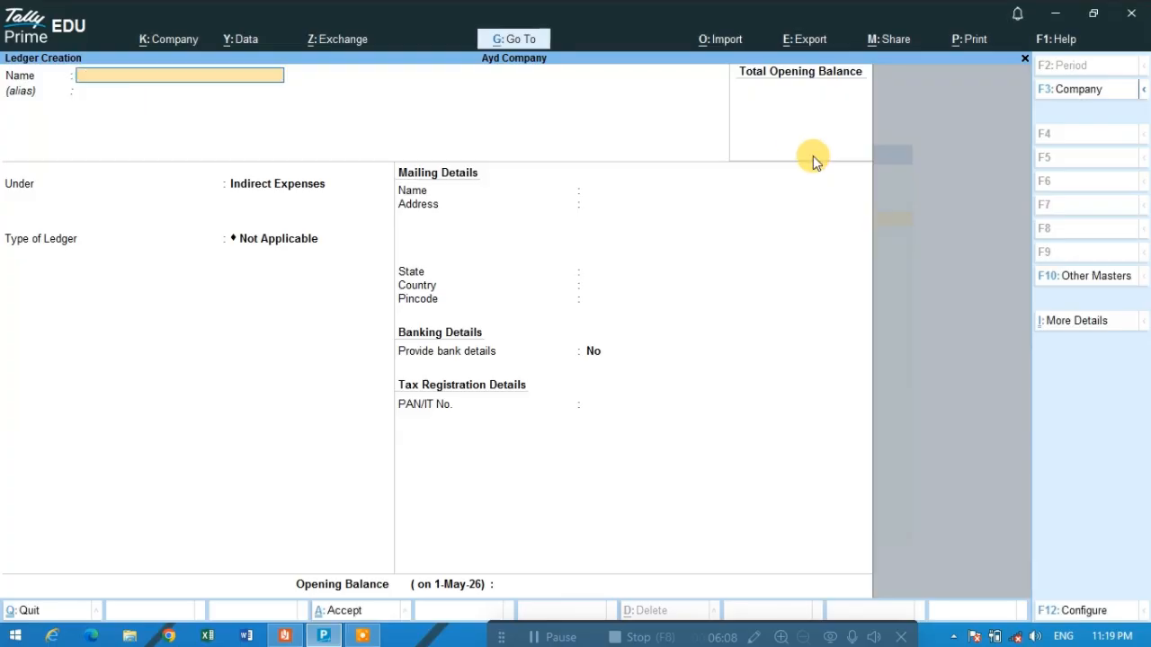
- Switch to the SERVICE BUSINESS new PDF in Reader to get the next required ledger name
{"action": "key", "text": "alt+Tab"}
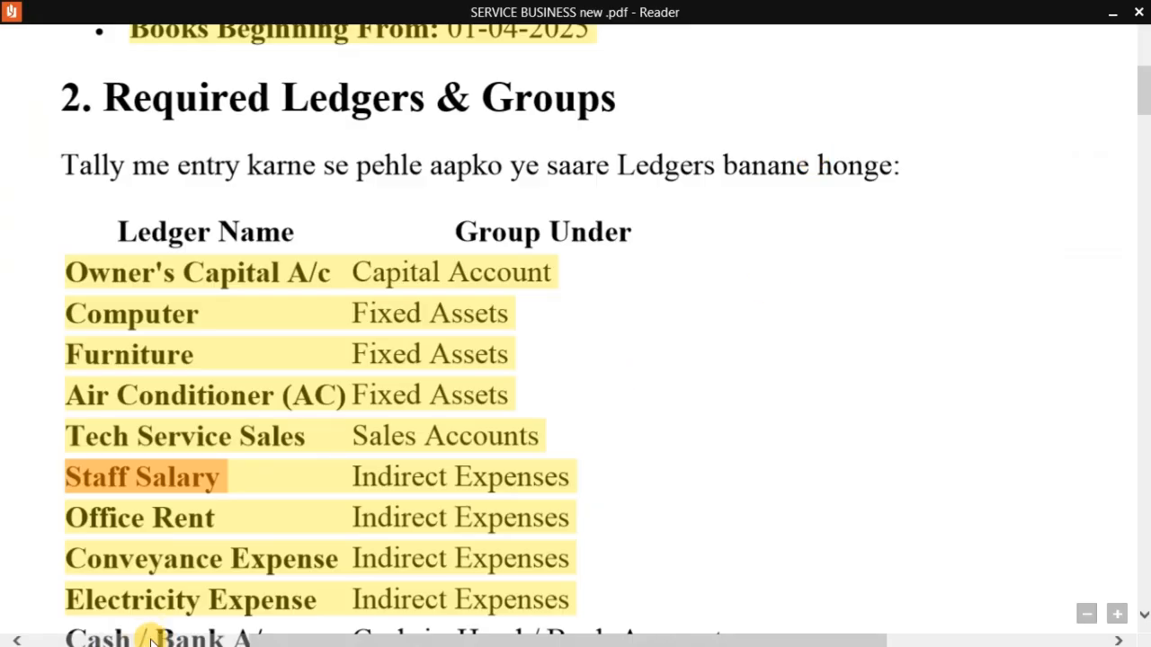
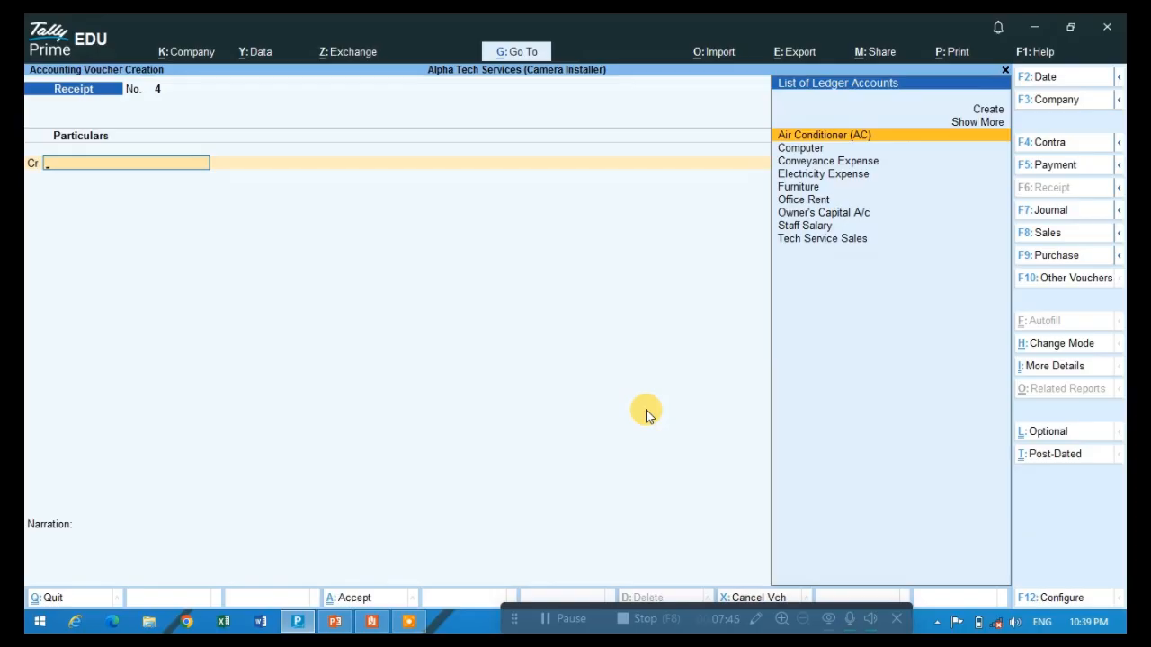
- Compare the first entry line of the Payment and Receipt vouchers, finishing on the Receipt voucher
{"action": "left_click", "coordinate": [1045, 164]}
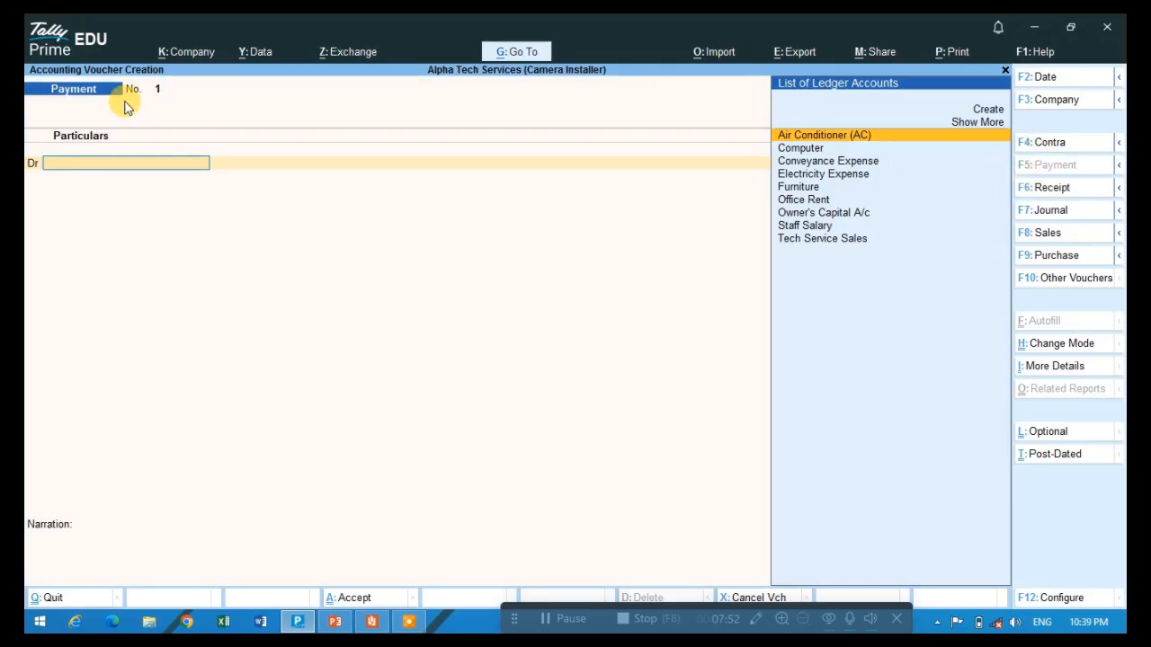
{"action": "left_click", "coordinate": [1050, 187]}
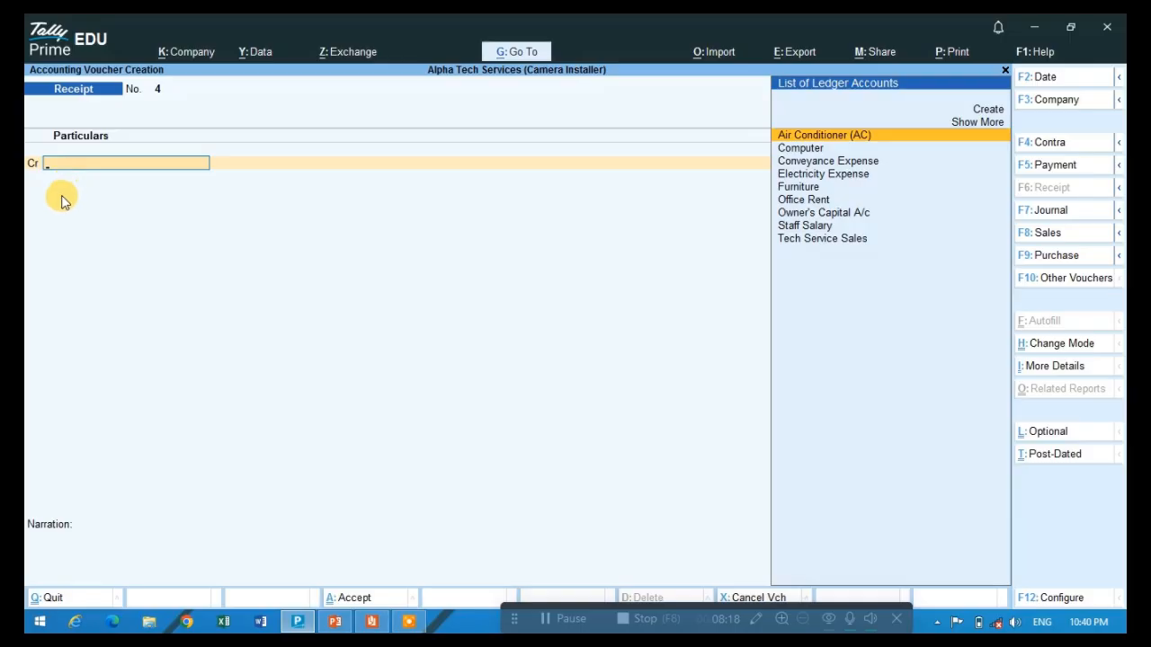
{"action": "left_click", "coordinate": [1049, 171]}
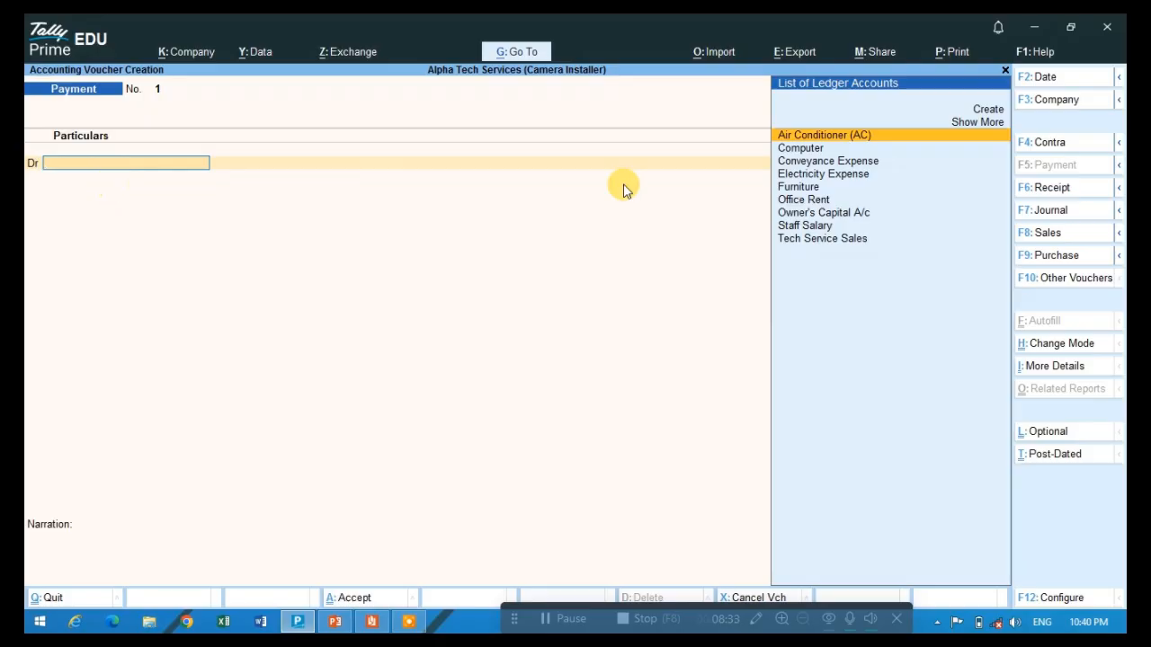
{"action": "left_click", "coordinate": [1059, 189]}
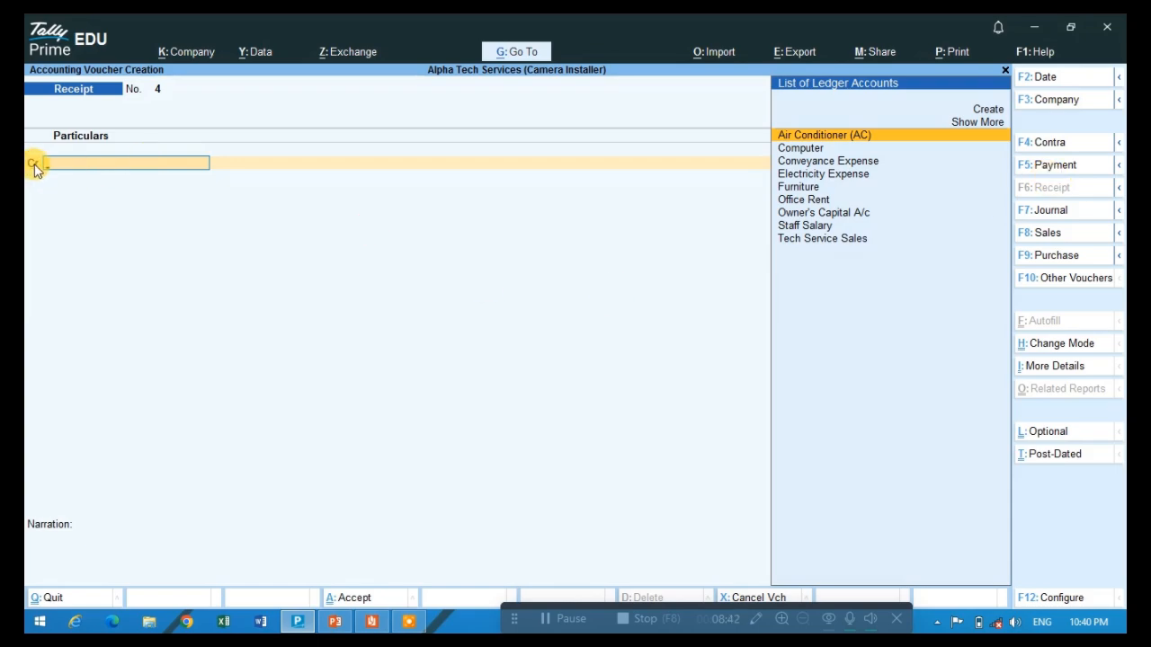
- Check the 01-Apr-2025 capital transaction in the Reader PDF and the debit/credit rules table in PowerPoint, and return to Tally Prime
{"action": "key", "text": "alt+Tab"}
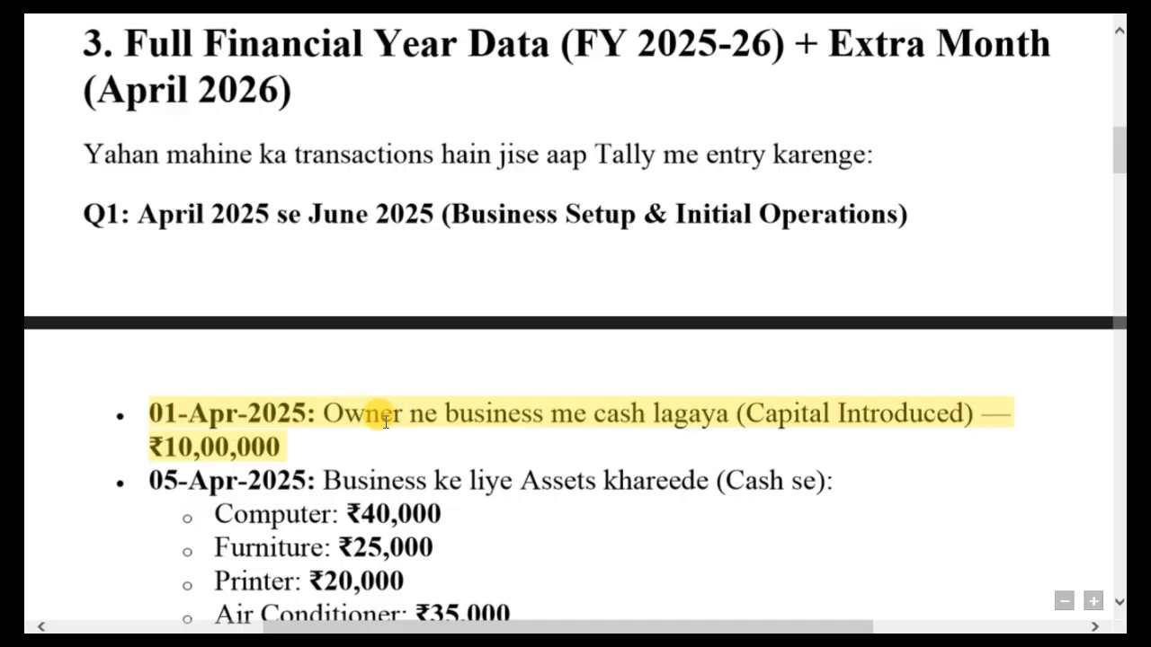
{"action": "key", "text": "alt+Tab"}
{"action": "key", "text": "alt+Tab"}
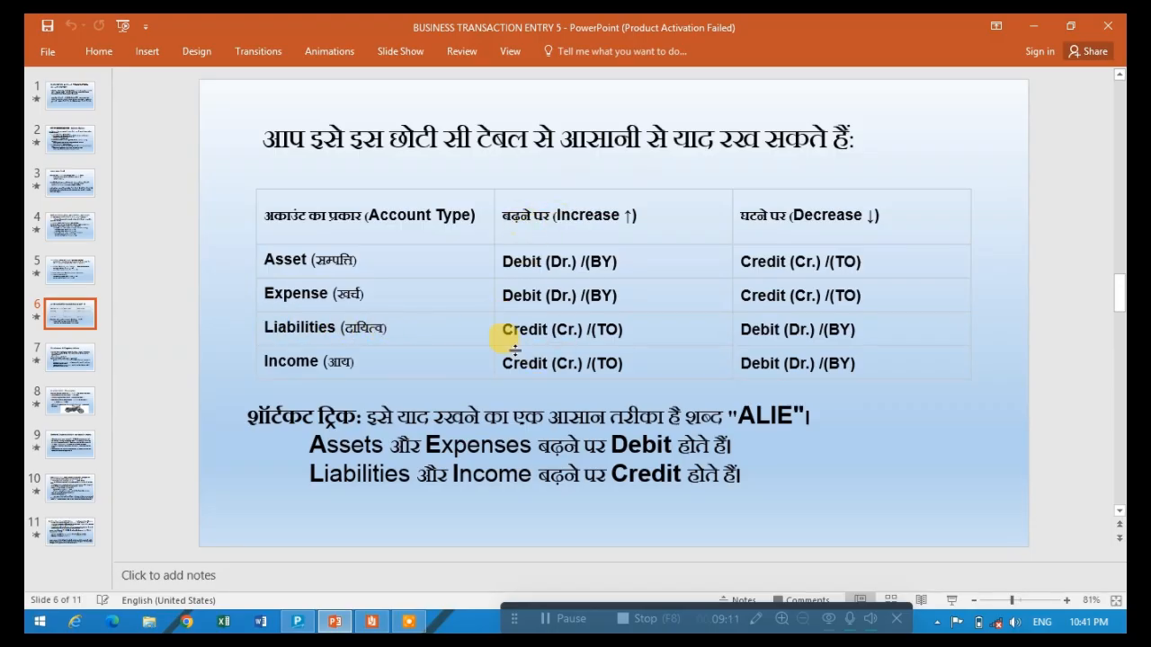
{"action": "key", "text": "alt+Tab"}
{"action": "key", "text": "alt+Tab"}
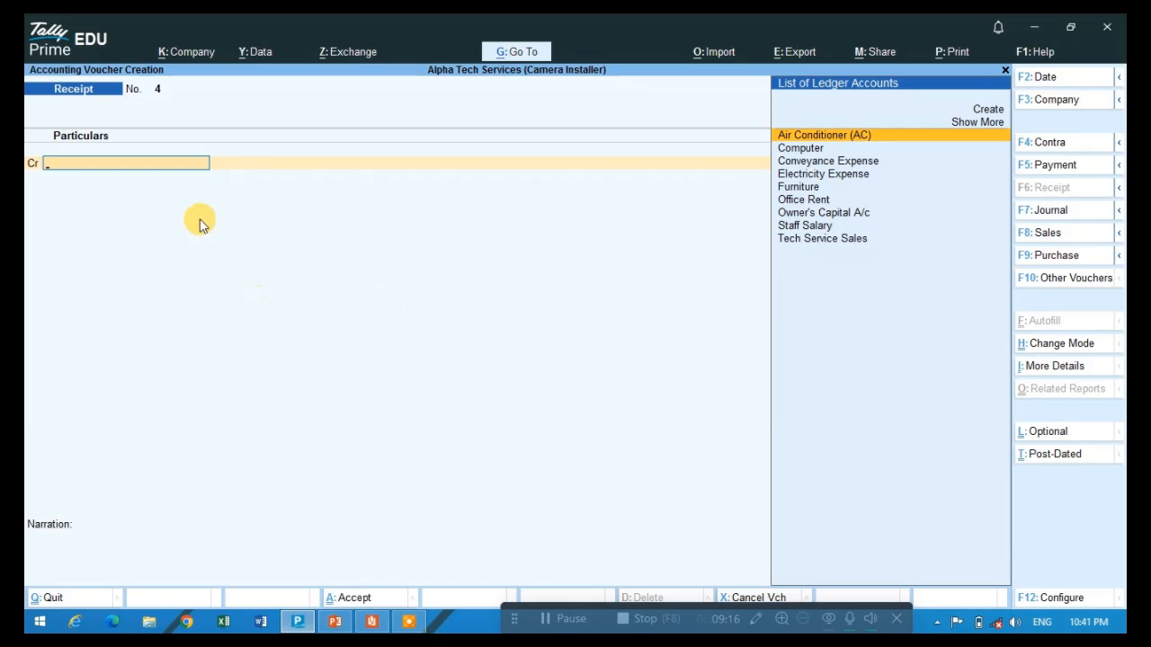
{"action": "key", "text": "alt+Tab"}
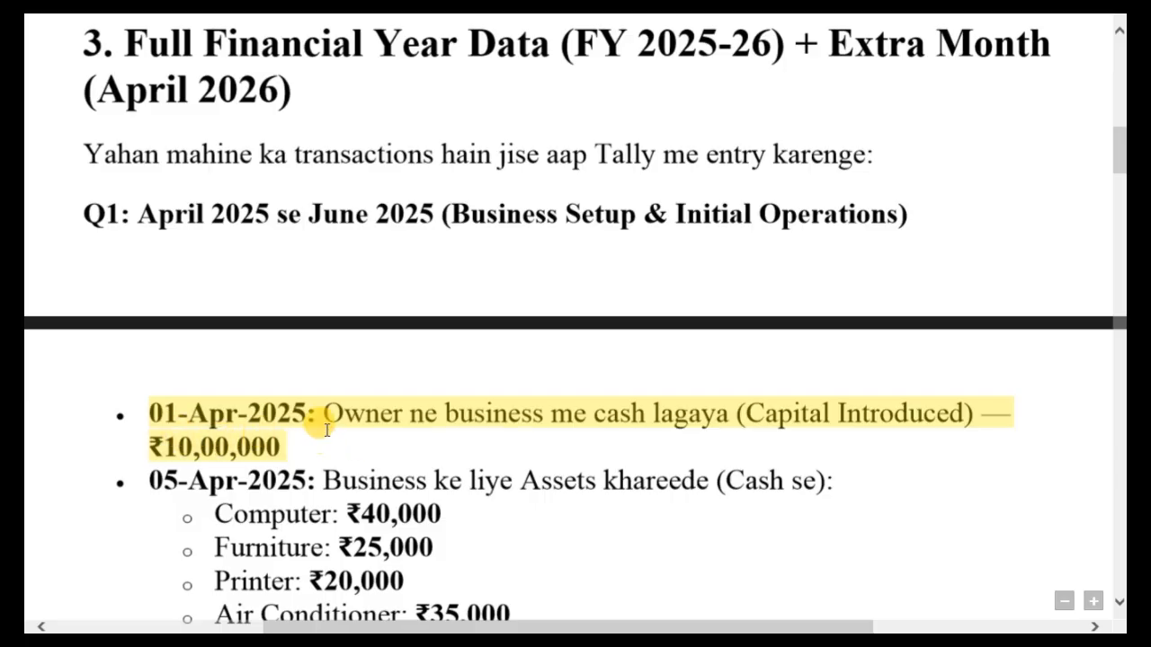
{"action": "key", "text": "alt+Tab"}
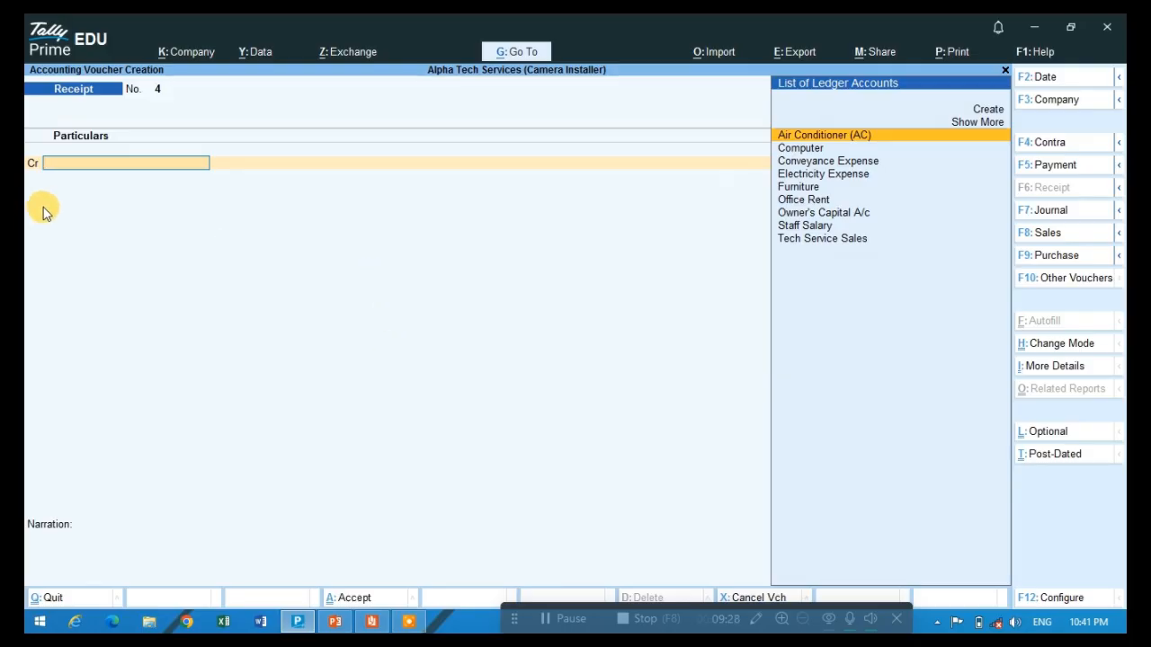
- Credit Owner's Capital A/c with 10,00,000 in the Receipt voucher
{"action": "type", "text": "O"}
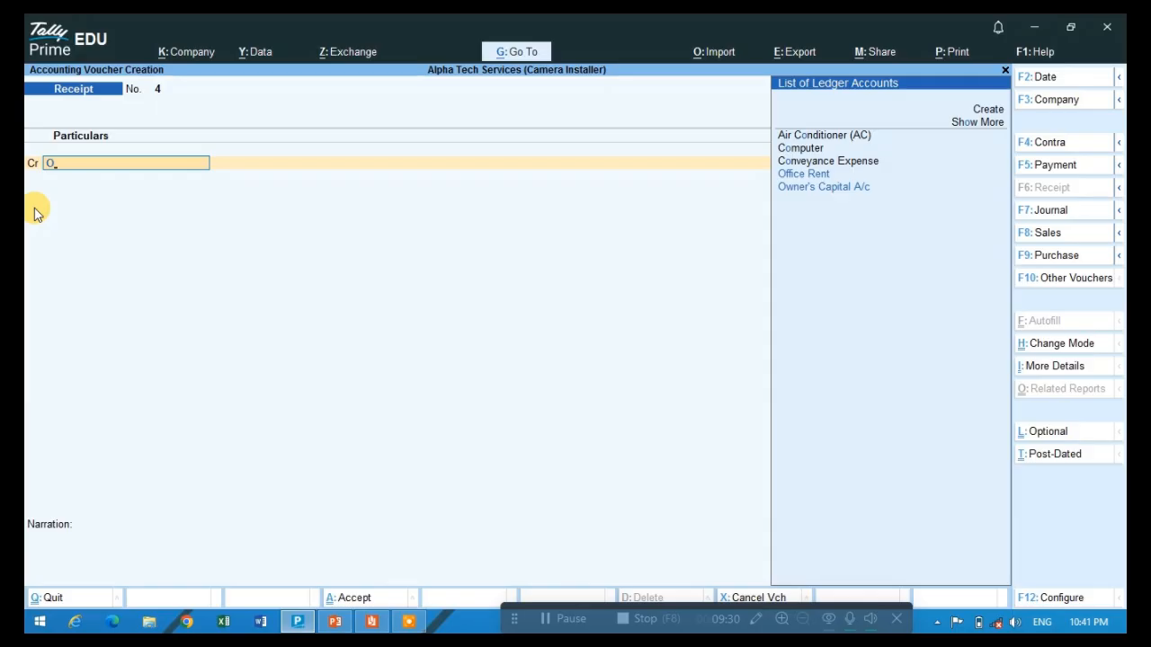
{"action": "type", "text": "WNE"}
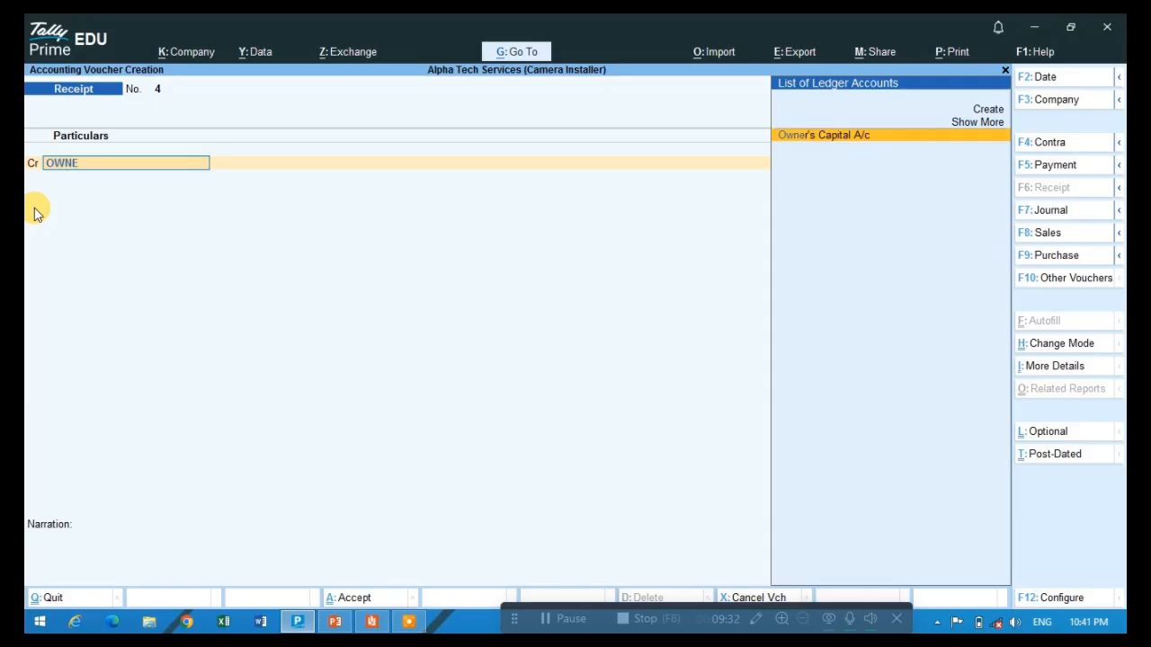
{"action": "key", "text": "Return"}
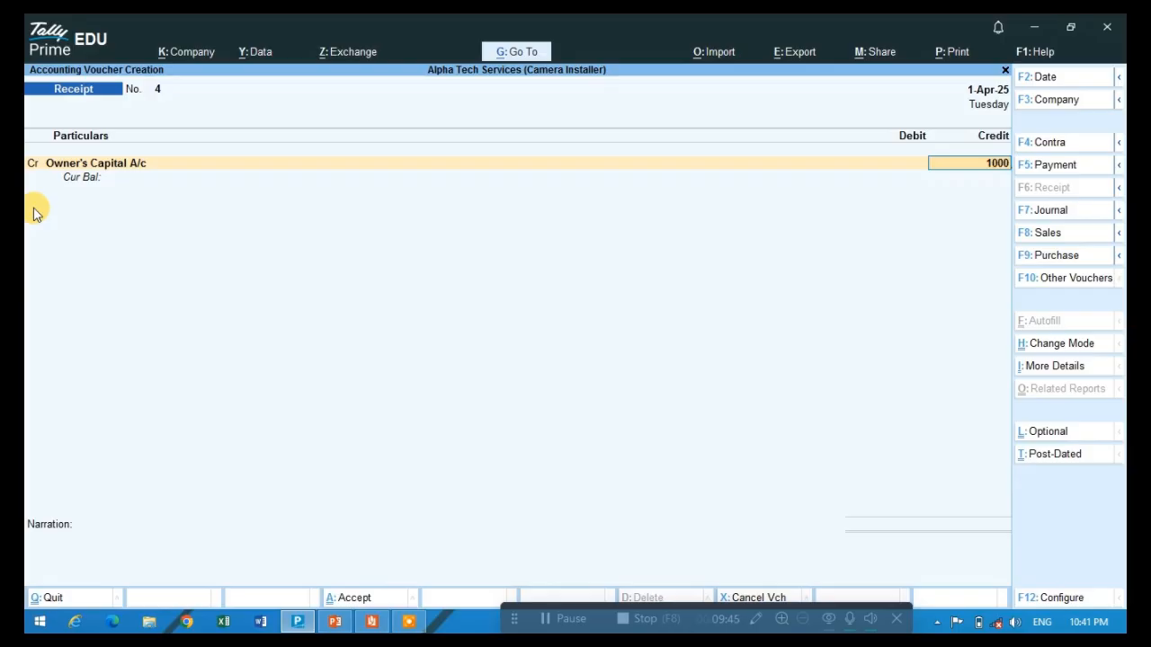
{"action": "key", "text": "Return"}
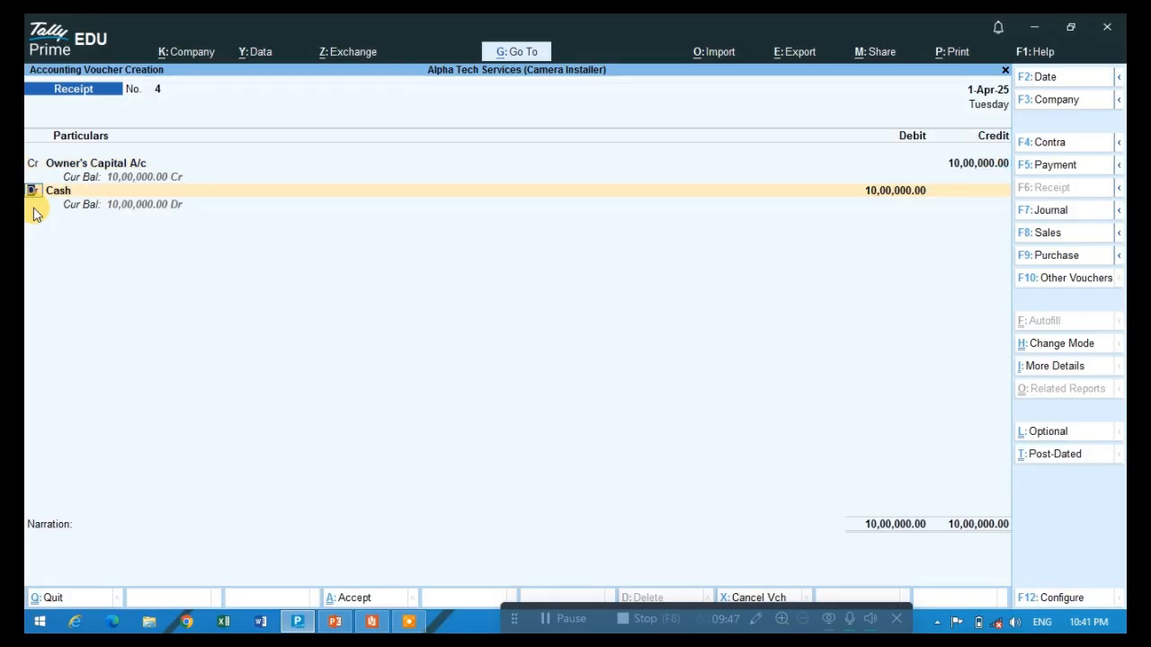
- Debit Cash with 10,00,000 in the Receipt voucher and save the voucher
{"action": "key", "text": "Return"}
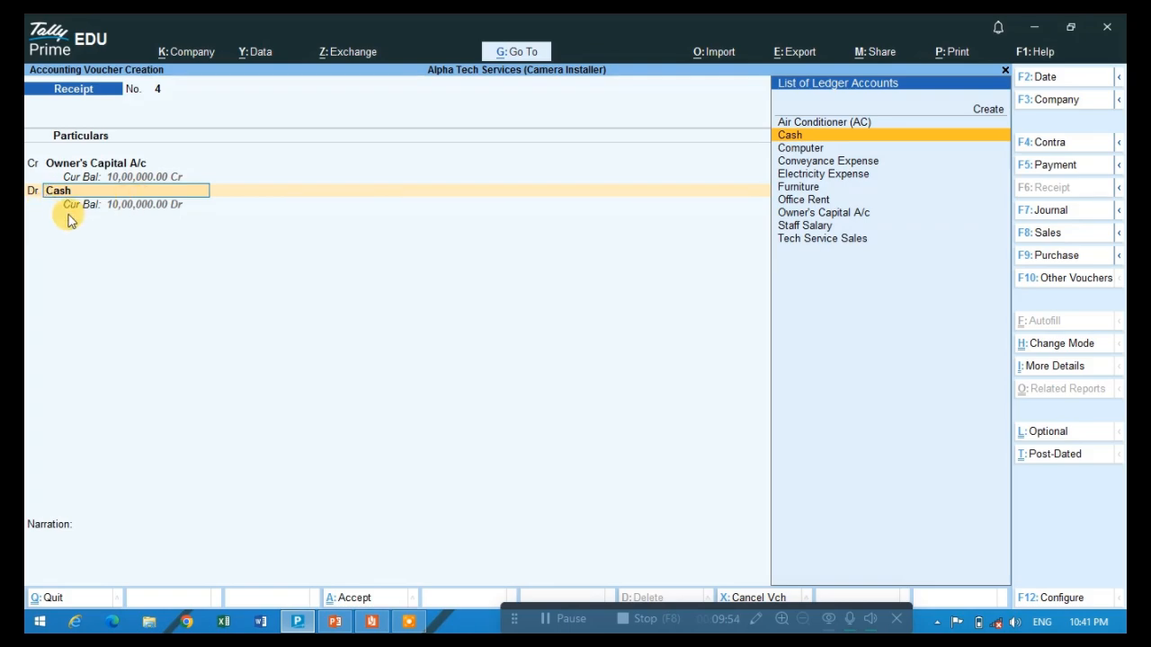
{"action": "key", "text": "BackSpace"}
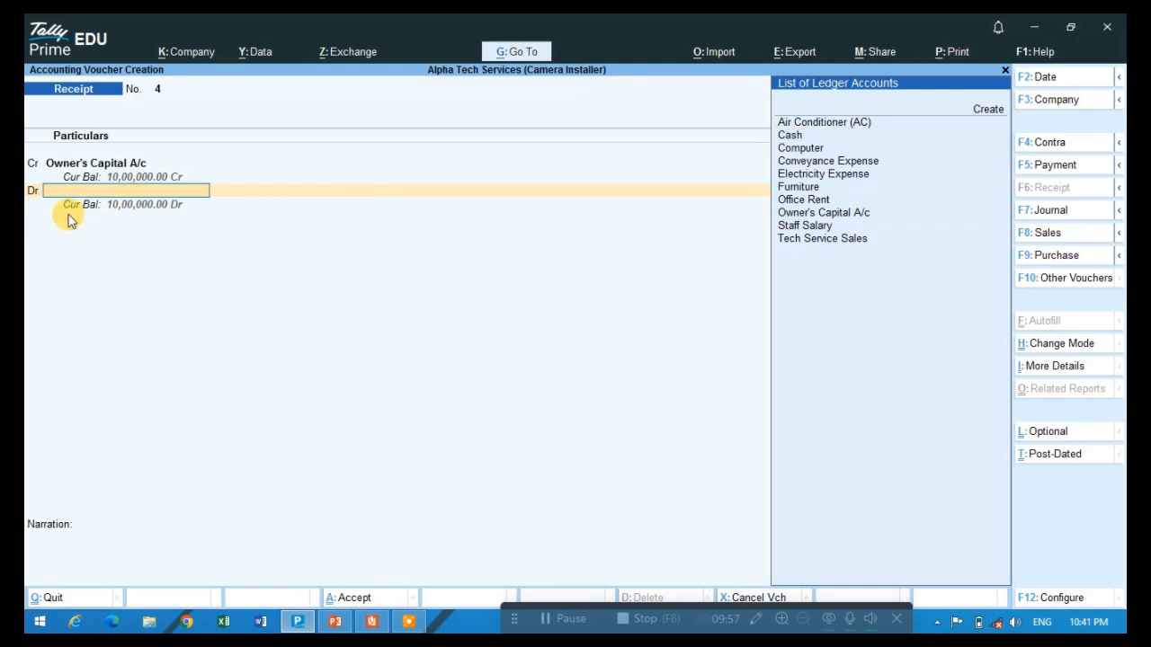
{"action": "type", "text": "CASH"}
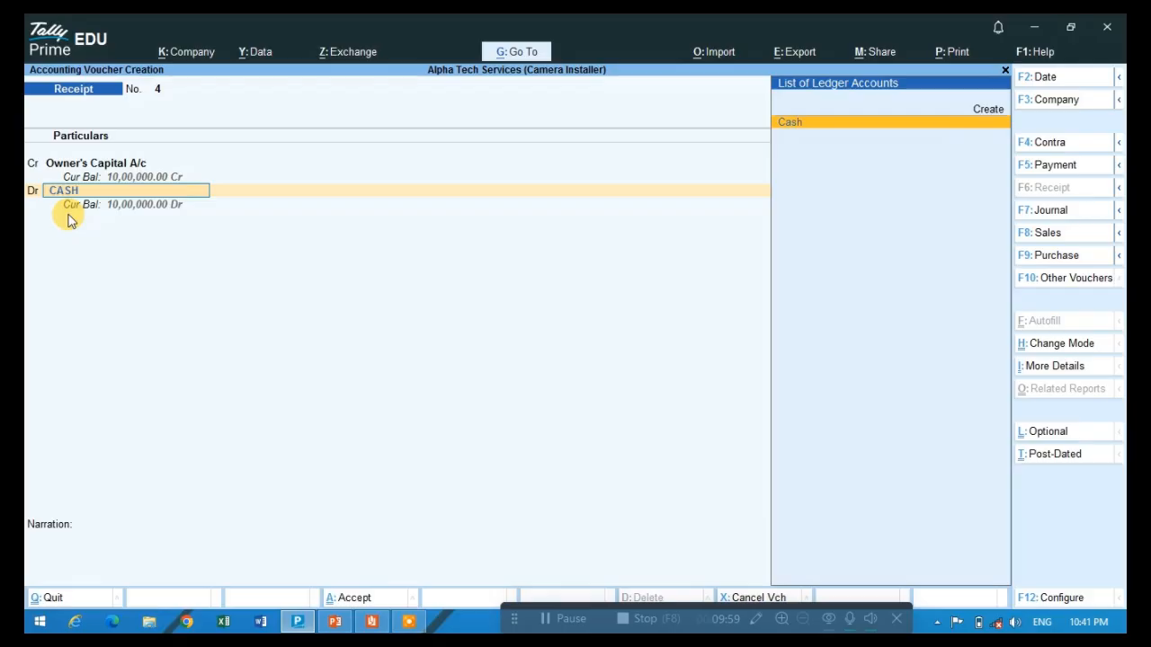
{"action": "key", "text": "Return"}
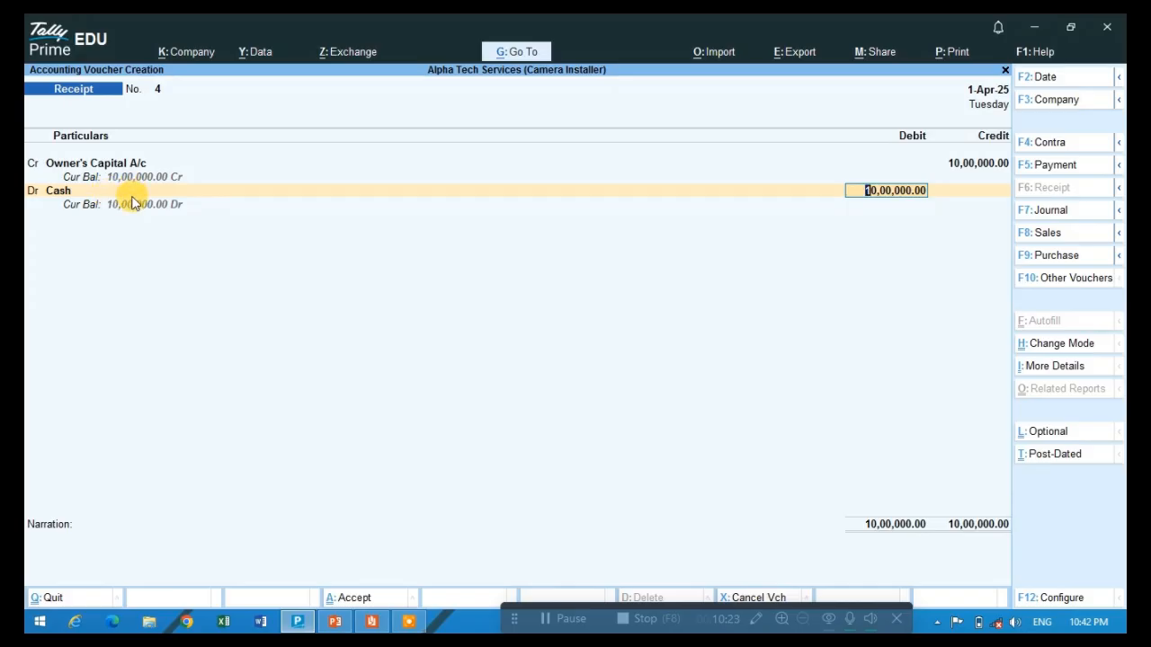
{"action": "key", "text": "Return"}
{"action": "key", "text": "Return"}
{"action": "key", "text": "Return"}
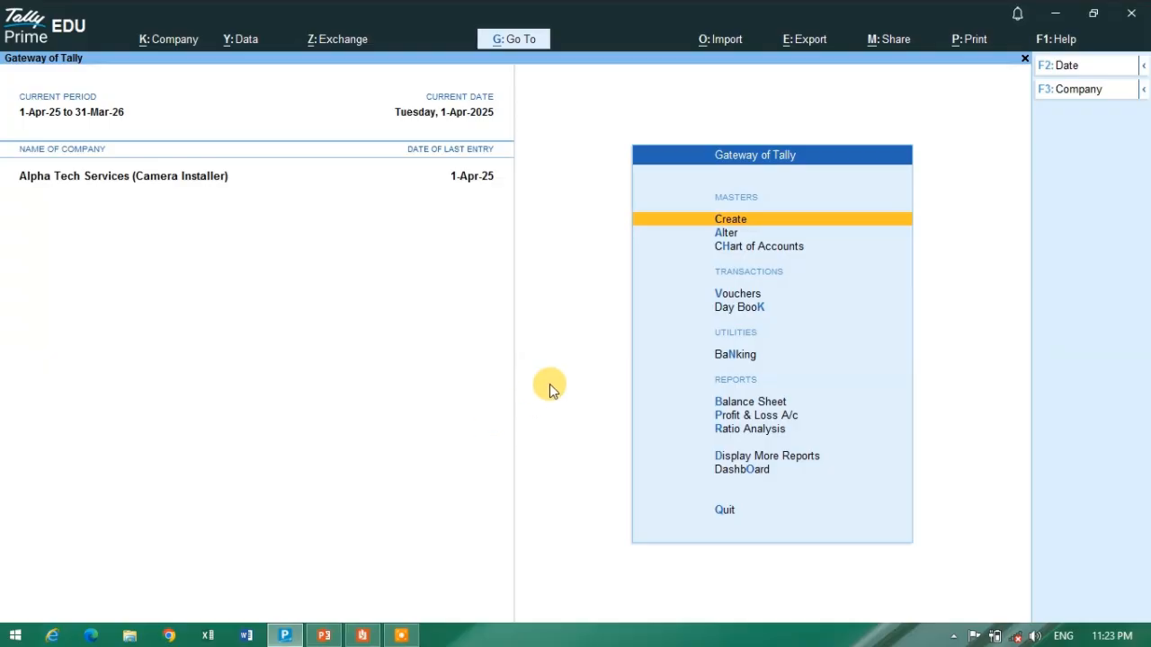
- Review the Day Book and the Trial Balance, including the ledgers under Capital Account, and return to the Gateway of Tally
{"action": "left_click", "coordinate": [757, 309]}
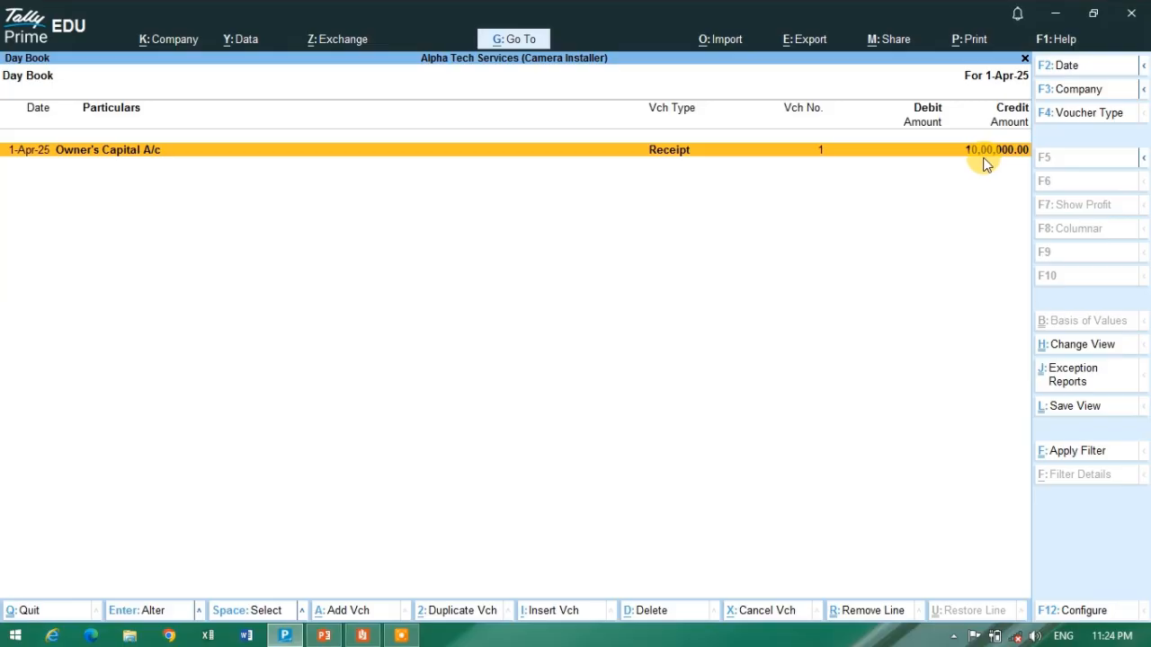
{"action": "key", "text": "Escape"}
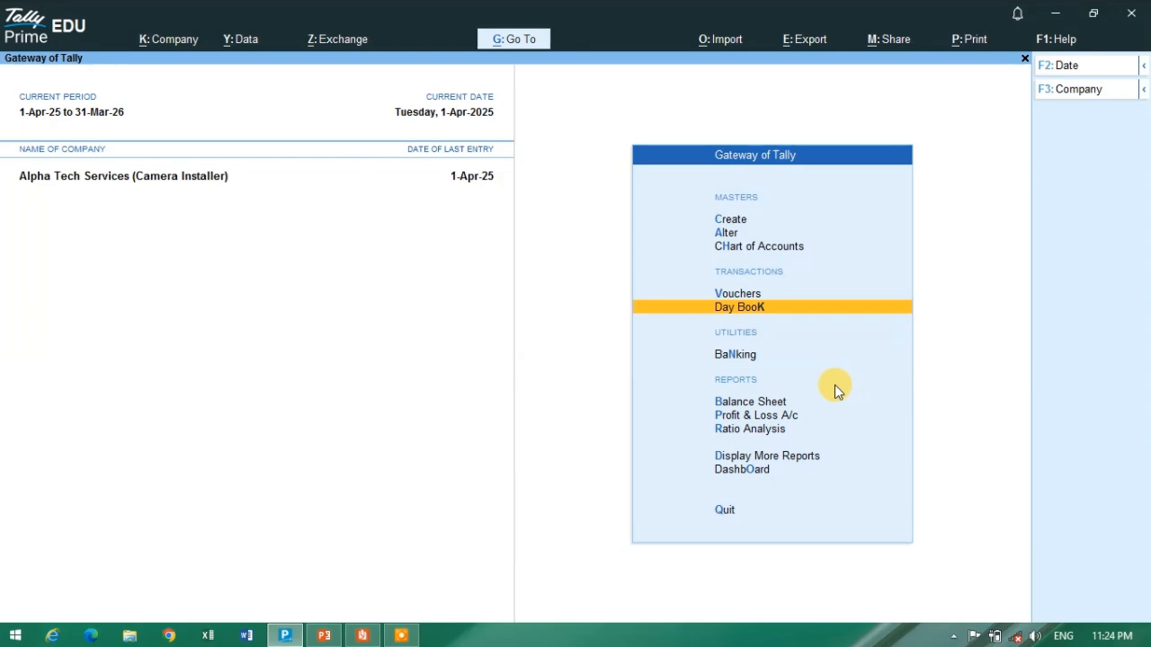
{"action": "left_click", "coordinate": [764, 459]}
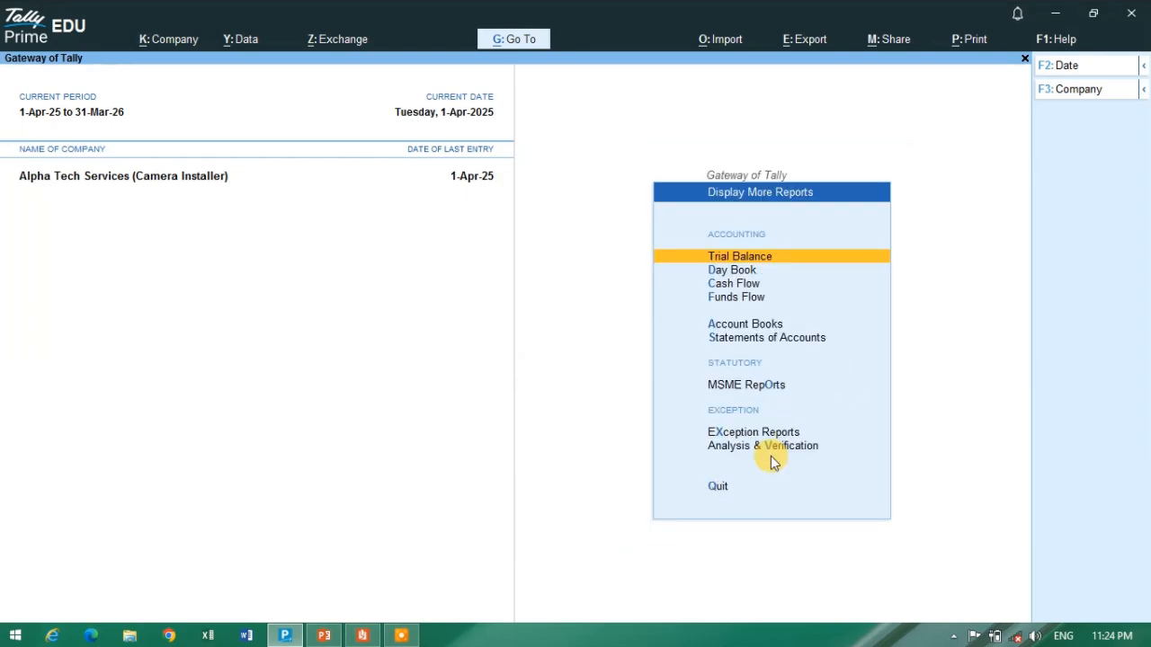
{"action": "left_click", "coordinate": [745, 261]}
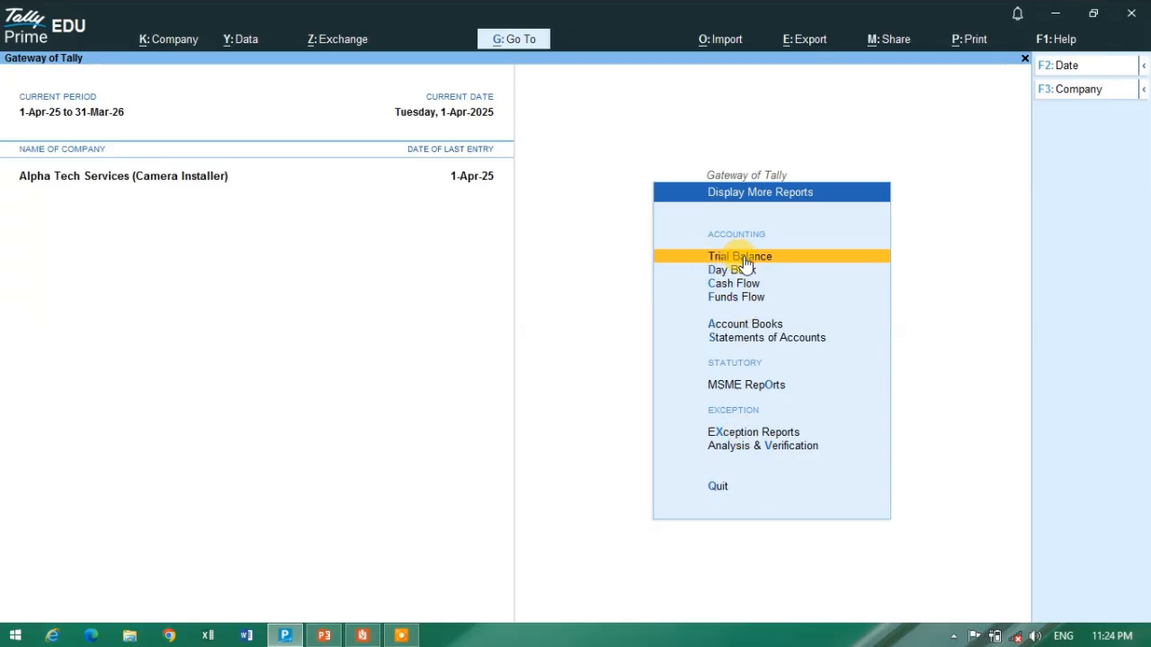
{"action": "left_click", "coordinate": [744, 259]}
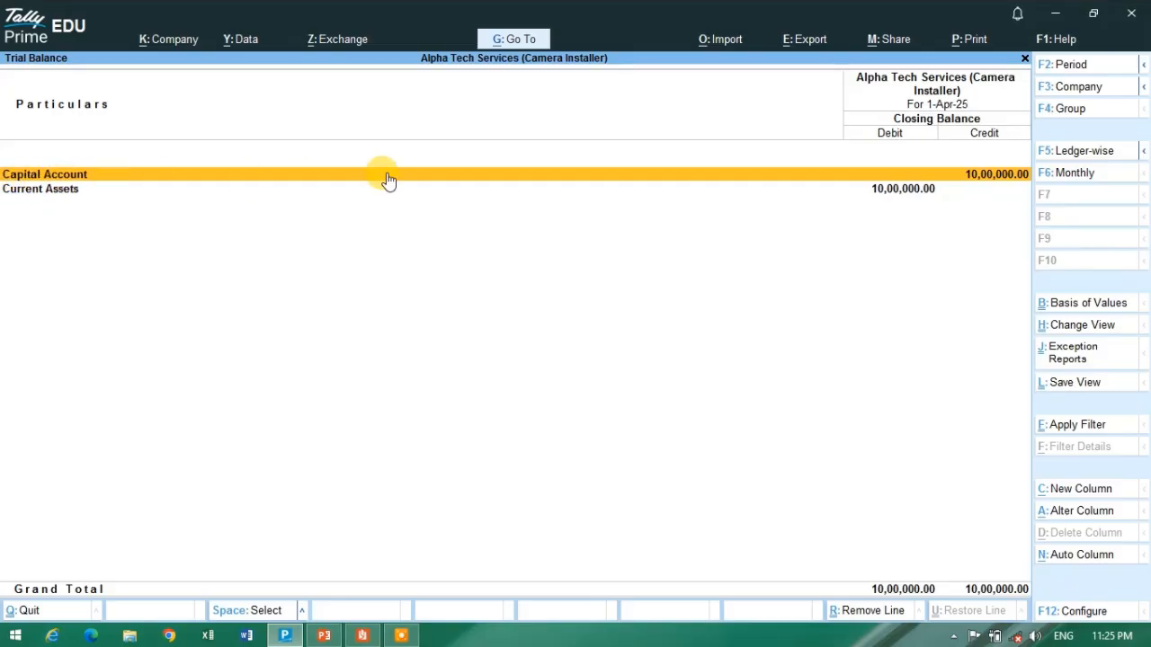
{"action": "left_click", "coordinate": [444, 171]}
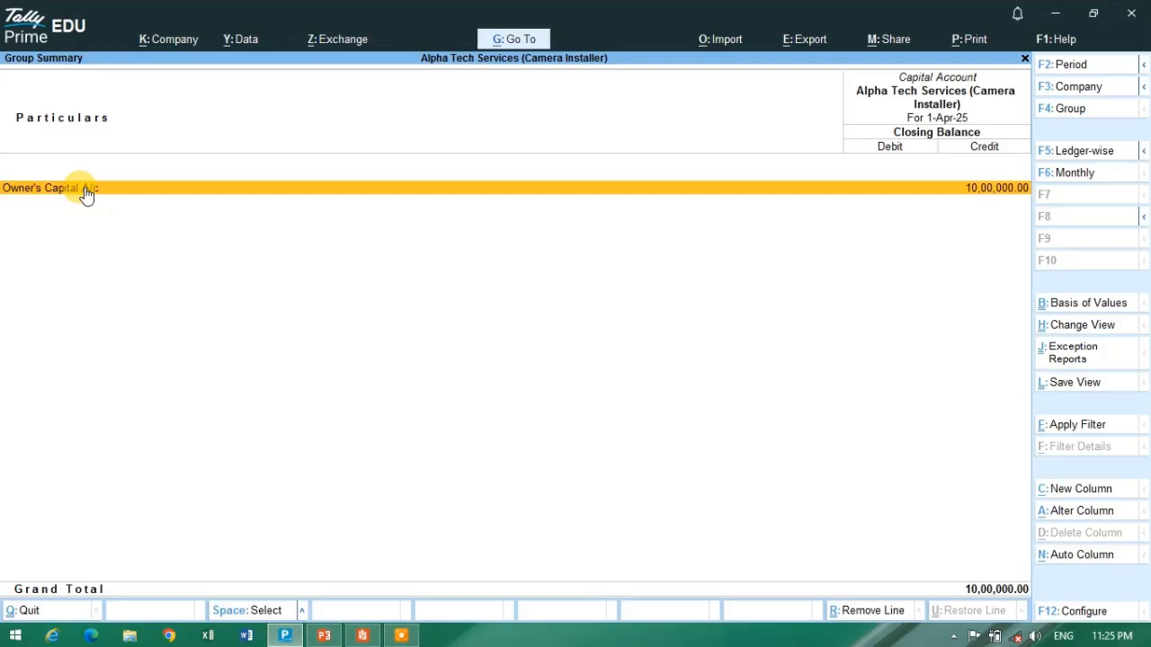
{"action": "key", "text": "Escape"}
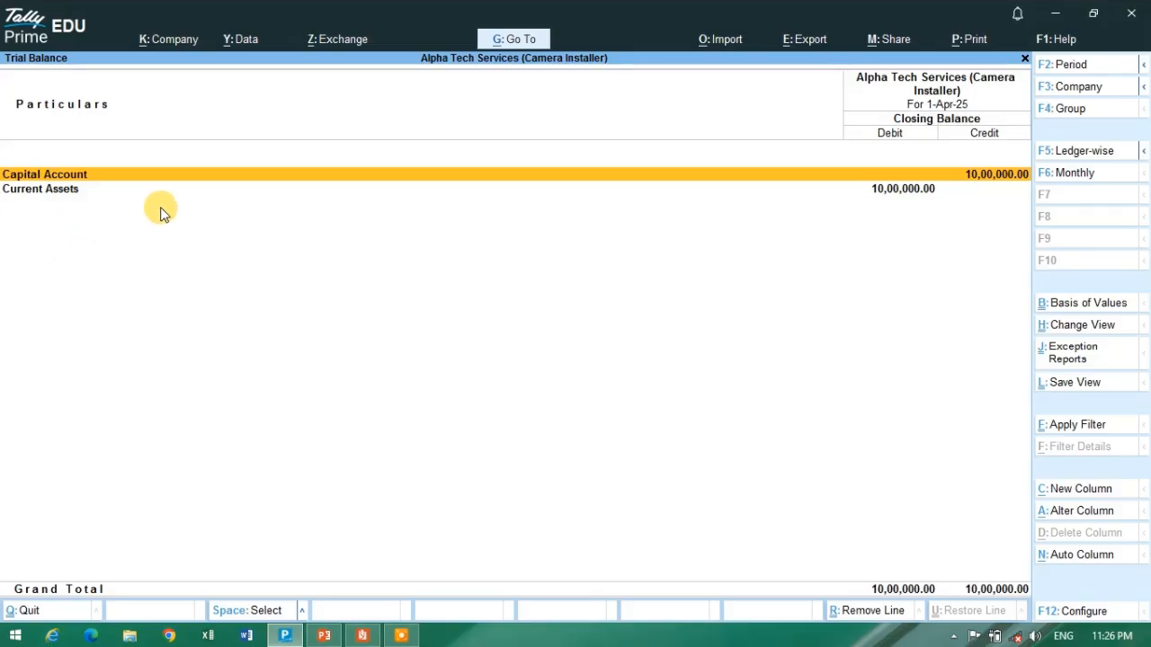
{"action": "key", "text": "Escape"}
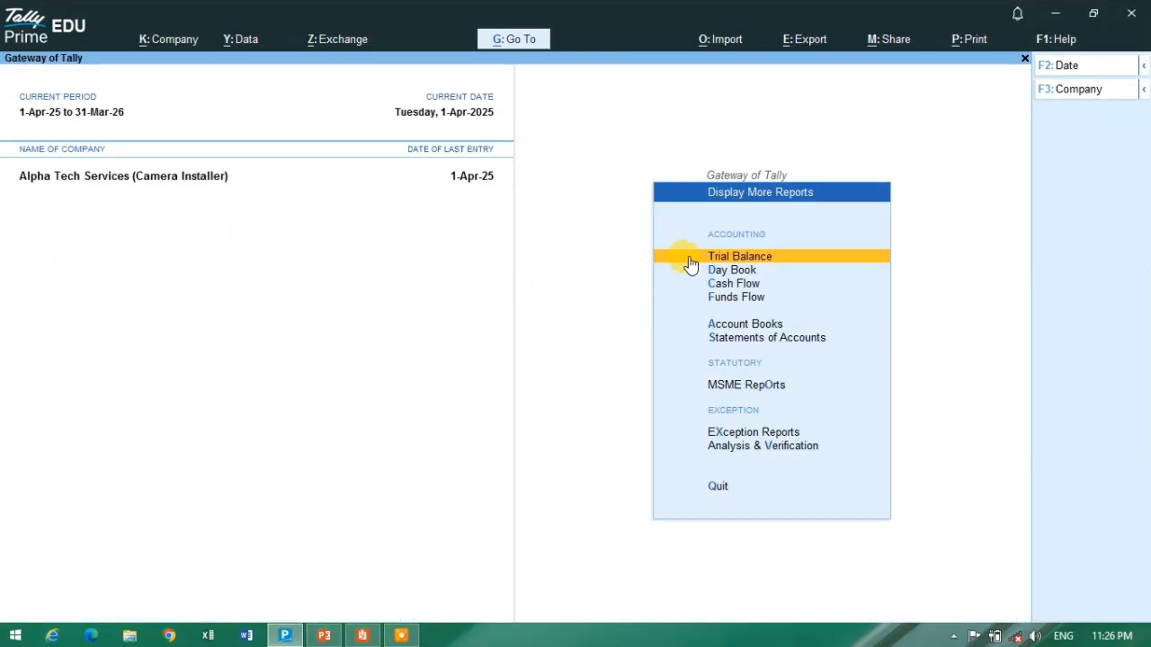
{"action": "key", "text": "Escape"}
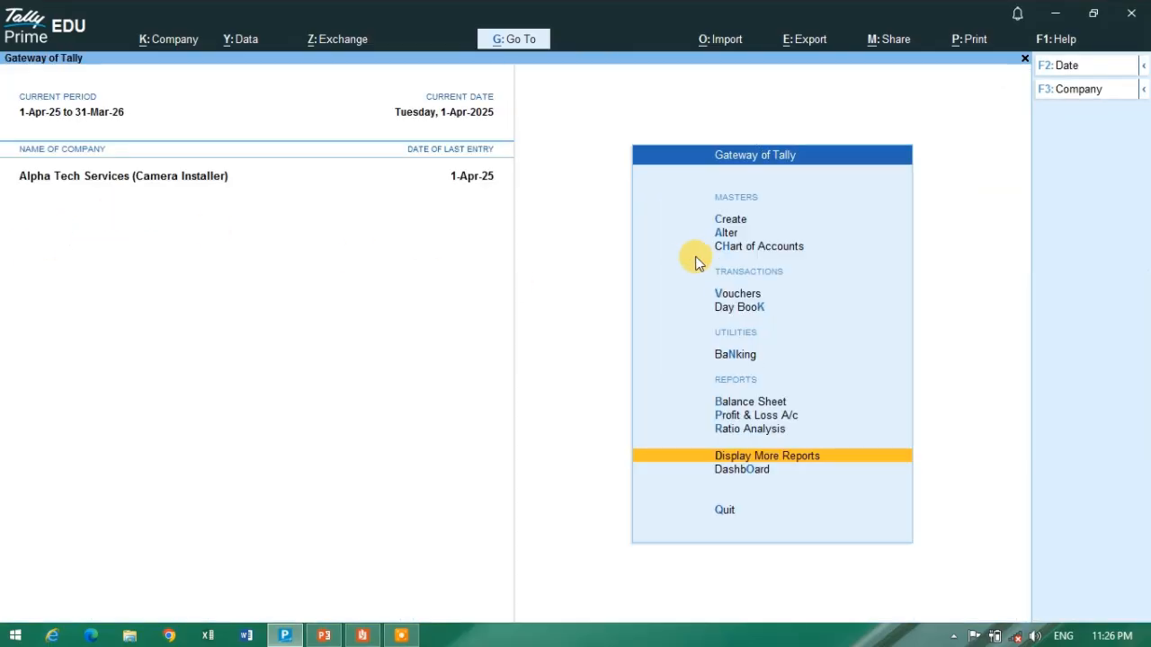
- View the Balance Sheet and the Profit & Loss A/c, and return to the Gateway of Tally
{"action": "left_click", "coordinate": [730, 406]}
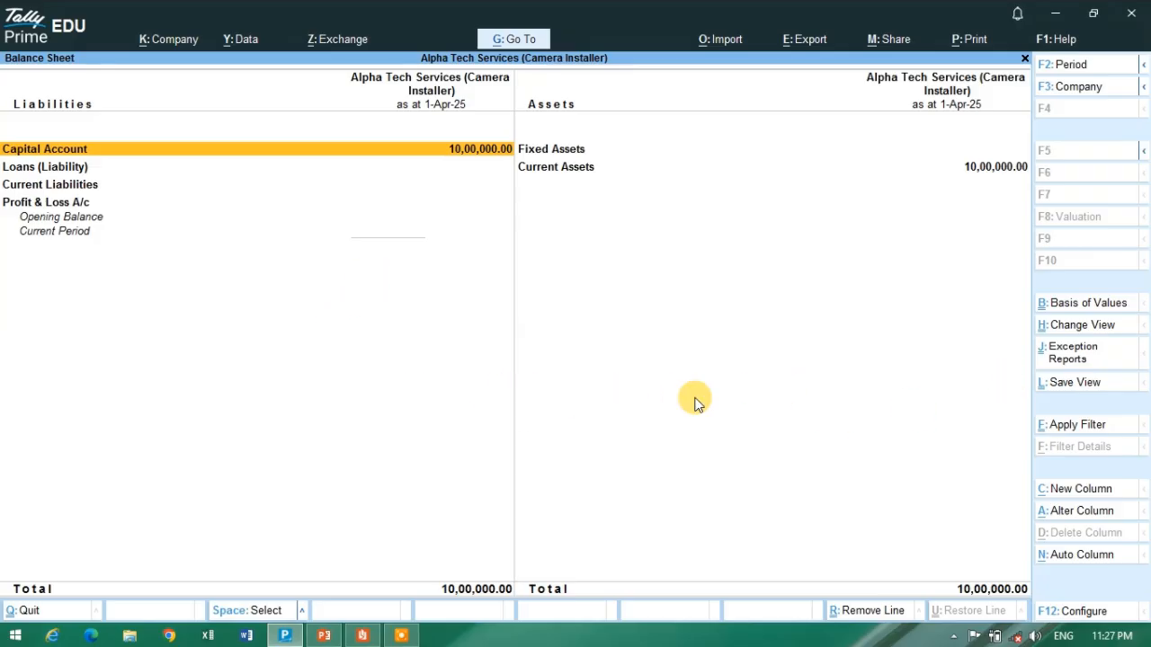
{"action": "key", "text": "Escape"}
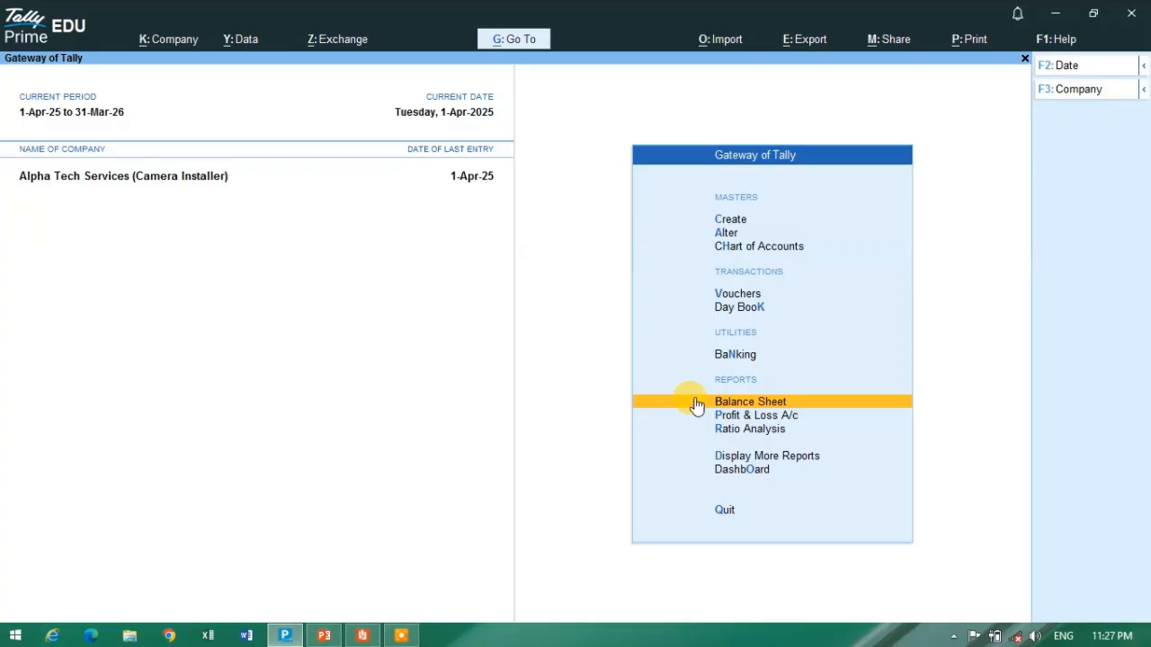
{"action": "left_click", "coordinate": [761, 416]}
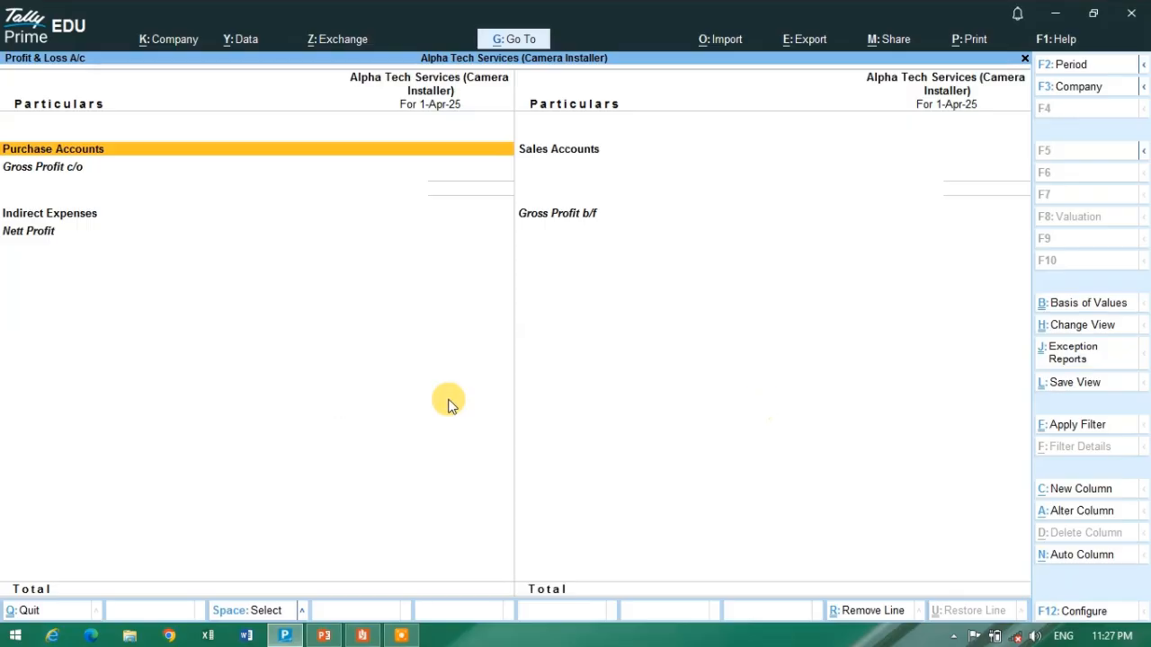
{"action": "key", "text": "Escape"}
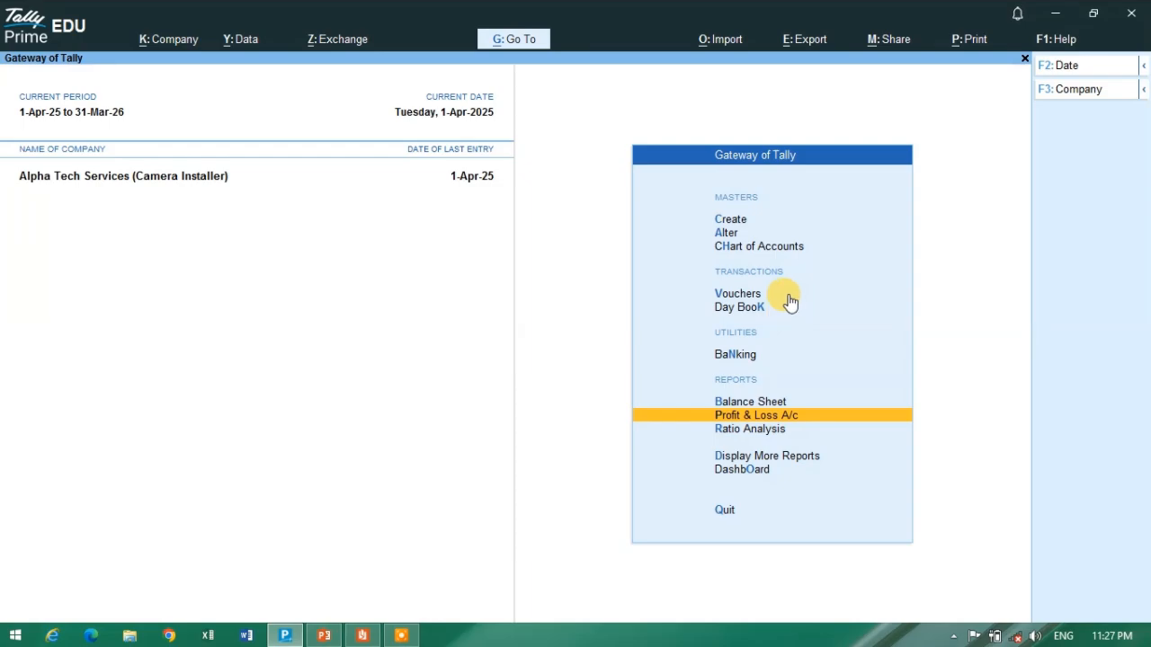
- Read the 05-Apr-2025 asset purchases in the SERVICE BUSINESS new PDF and change the Tally Prime voucher to Payment
{"action": "key", "text": "alt+Tab"}
{"action": "key", "text": "alt+Tab"}
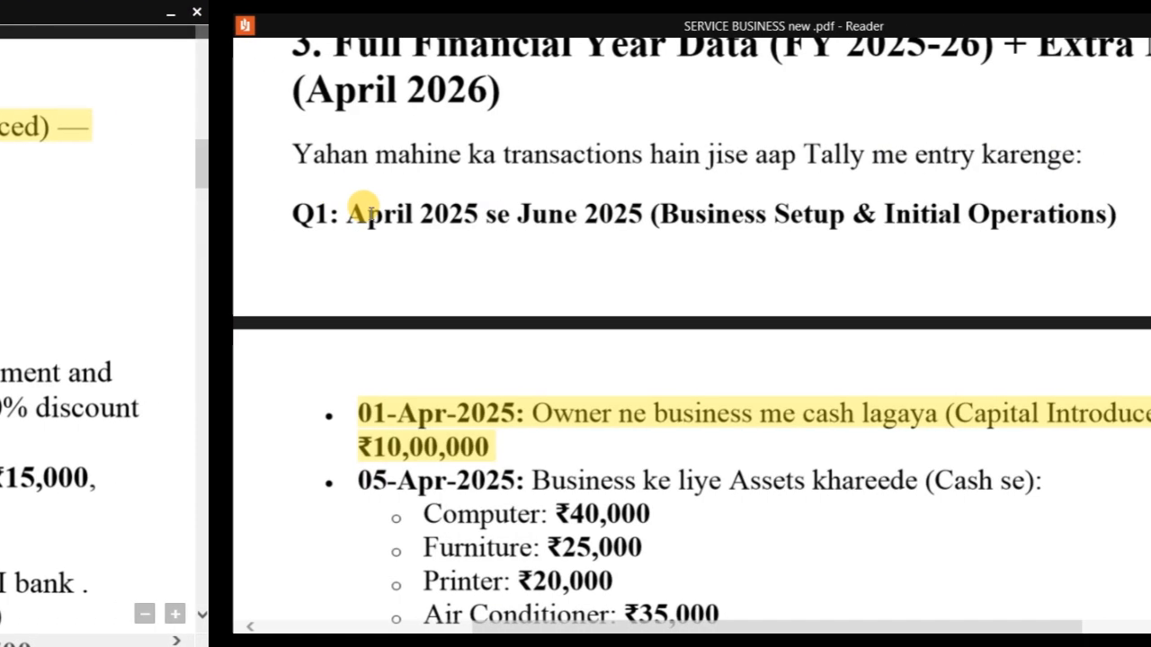
{"action": "scroll", "coordinate": [136, 277], "scroll_direction": "down", "scroll_amount": 3}
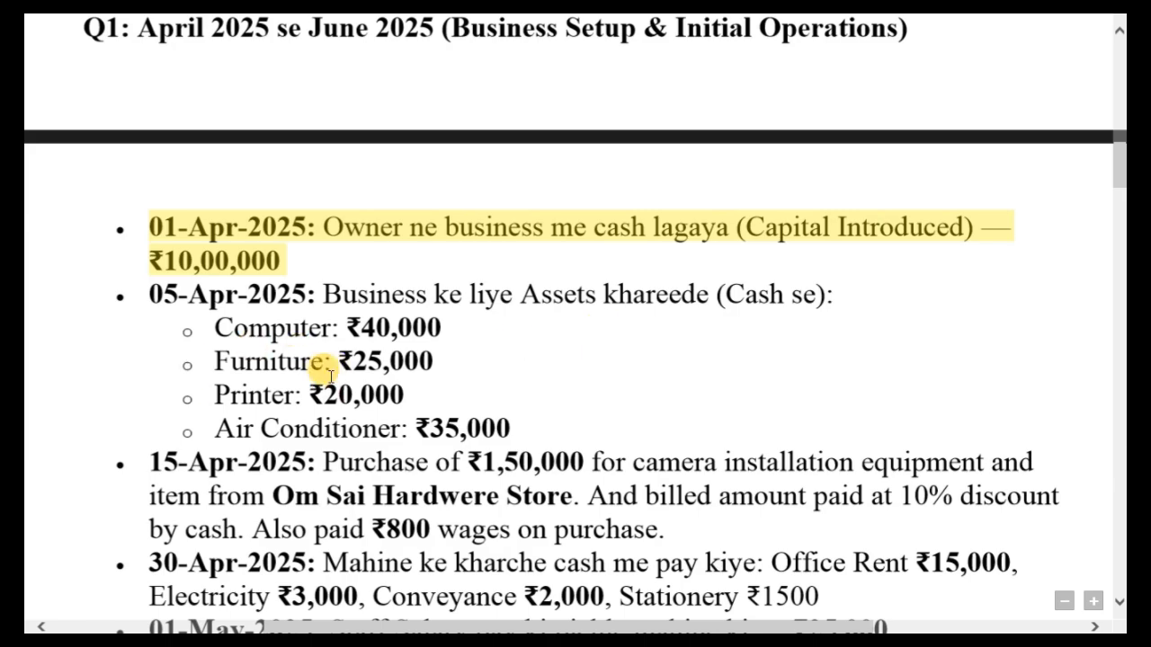
{"action": "key", "text": "alt+Tab"}
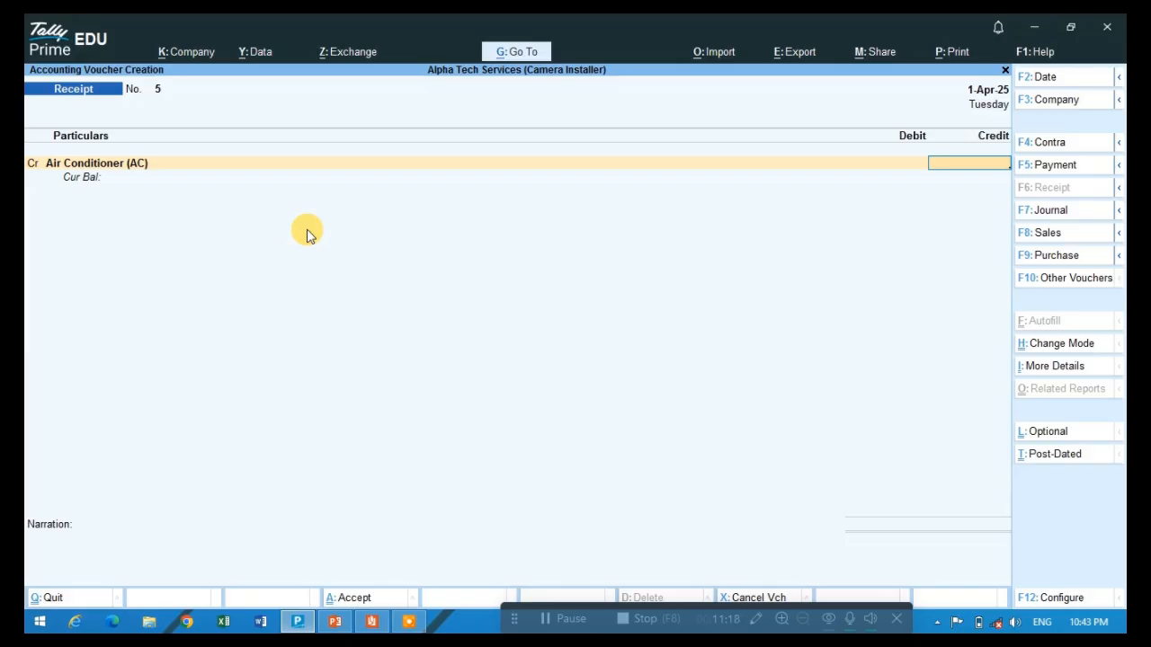
{"action": "left_click", "coordinate": [1041, 171]}
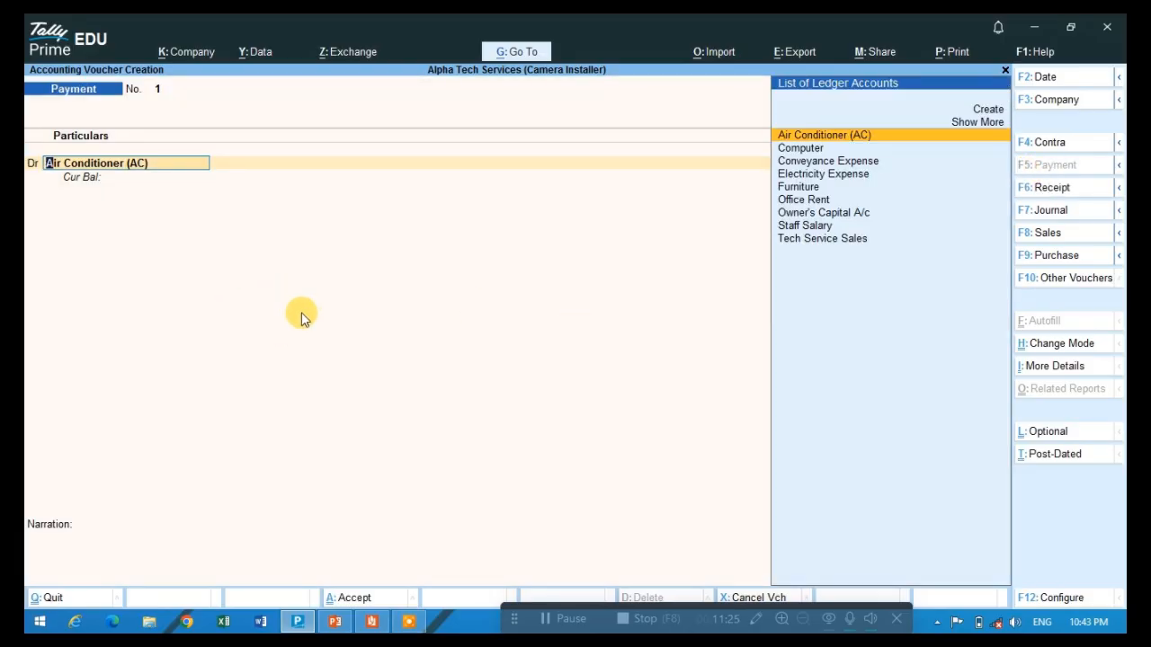
- Recheck the 05-Apr-2025 cash purchases against the Payment voucher and select the word Computer in the Reader PDF
{"action": "key", "text": "alt+Tab"}
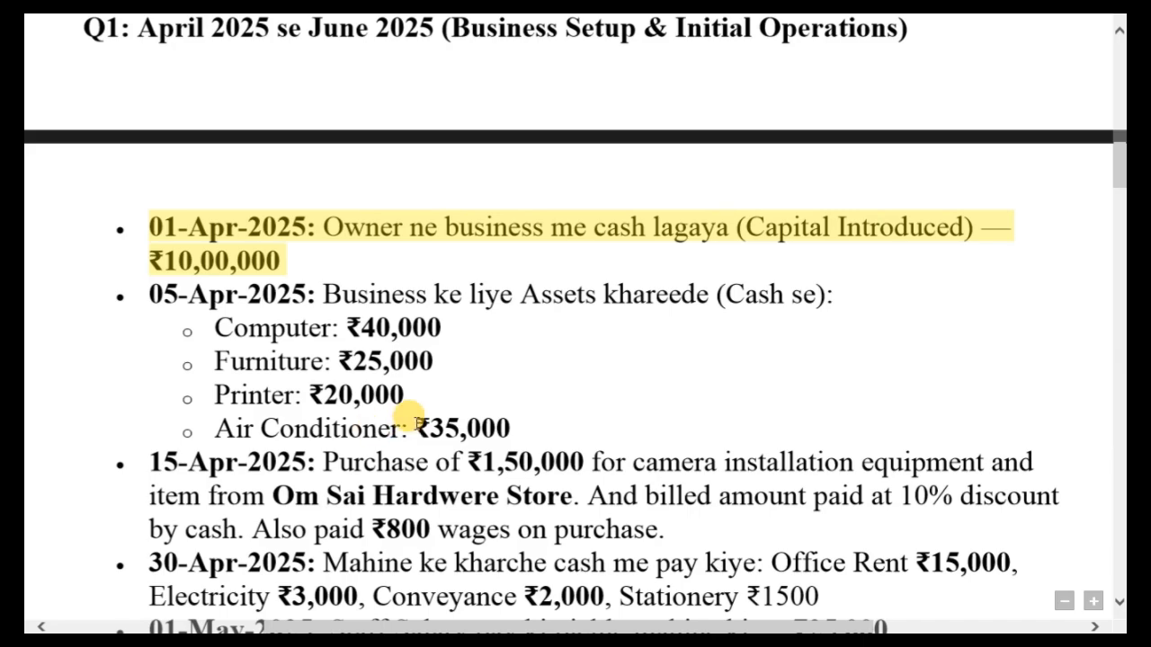
{"action": "key", "text": "alt+Tab"}
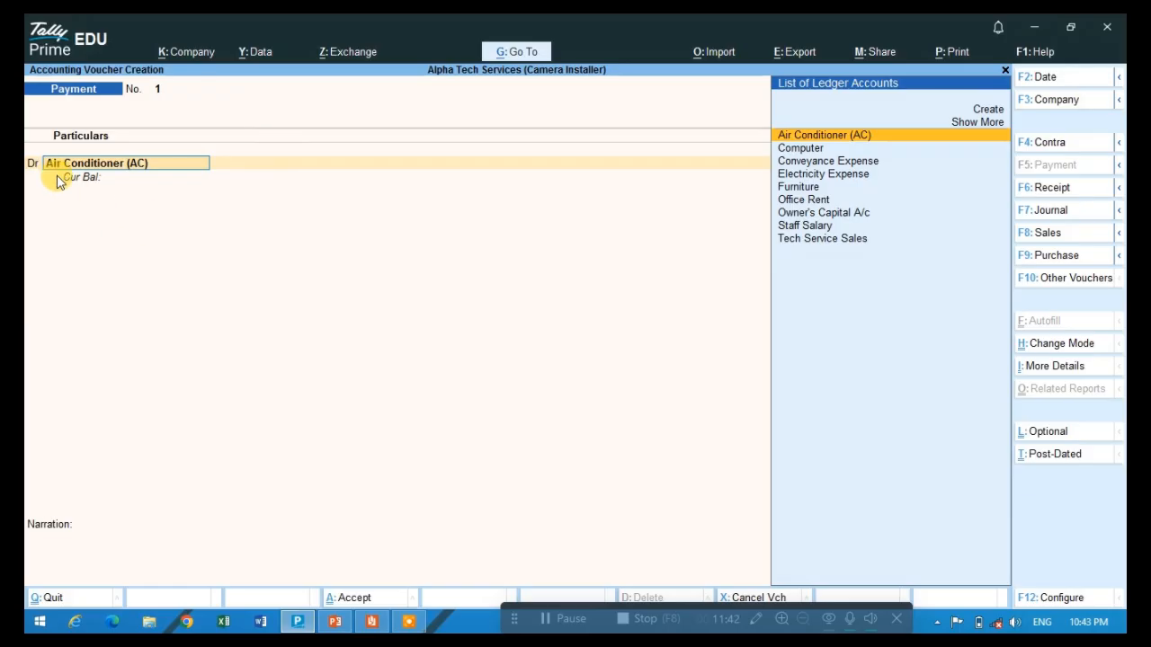
{"action": "key", "text": "alt+Tab"}
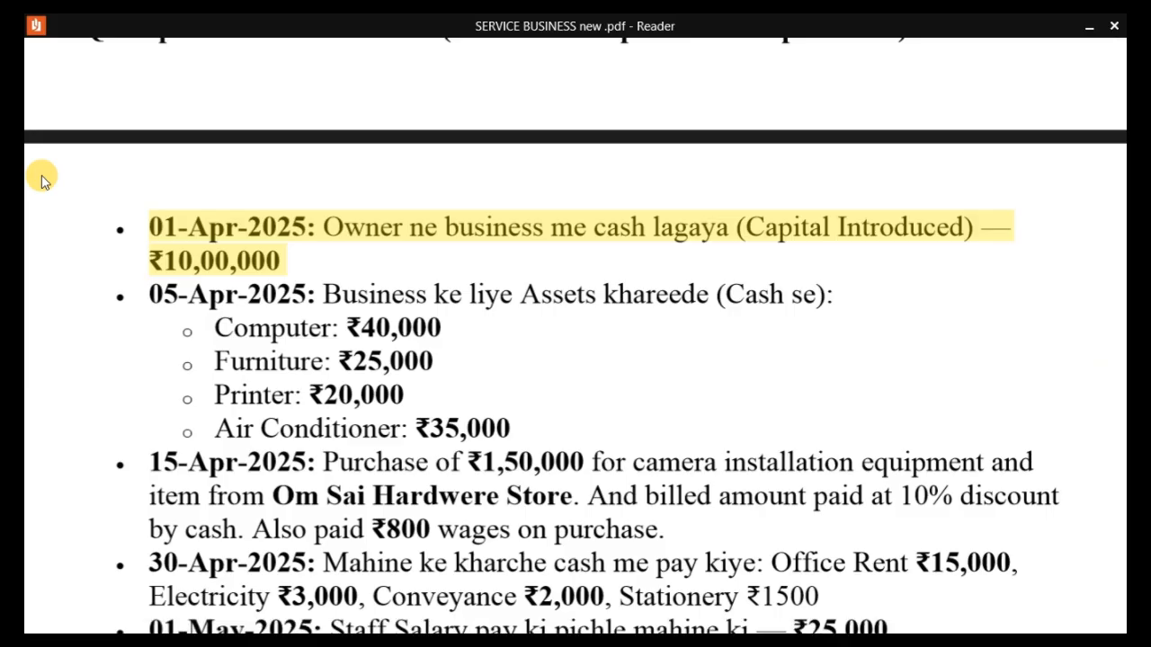
{"action": "double_click", "coordinate": [266, 326]}
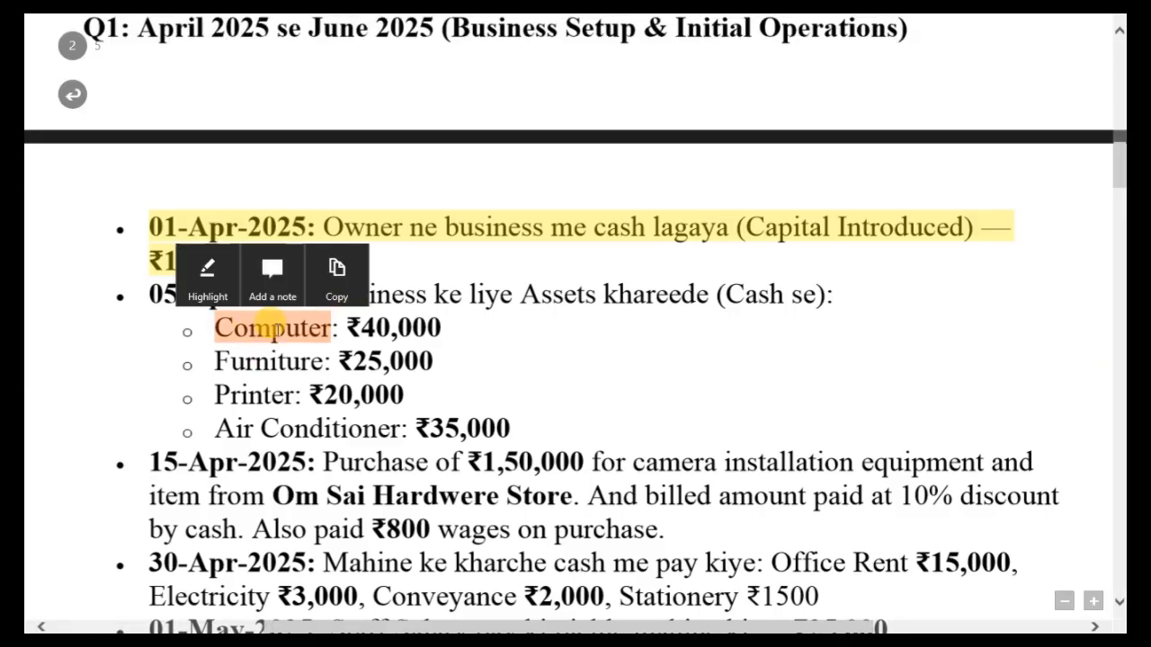
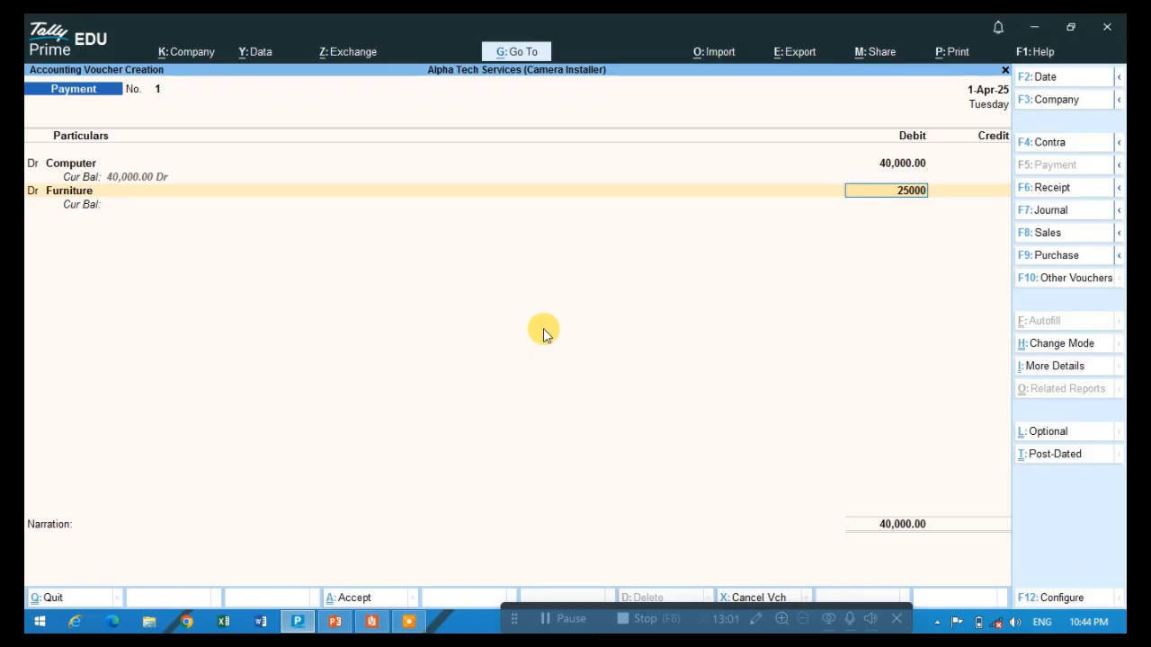
- Debit Furniture with 25,000, check the next asset in the SERVICE BUSINESS new PDF, and add another debit line in Tally Prime
{"action": "key", "text": "Return"}
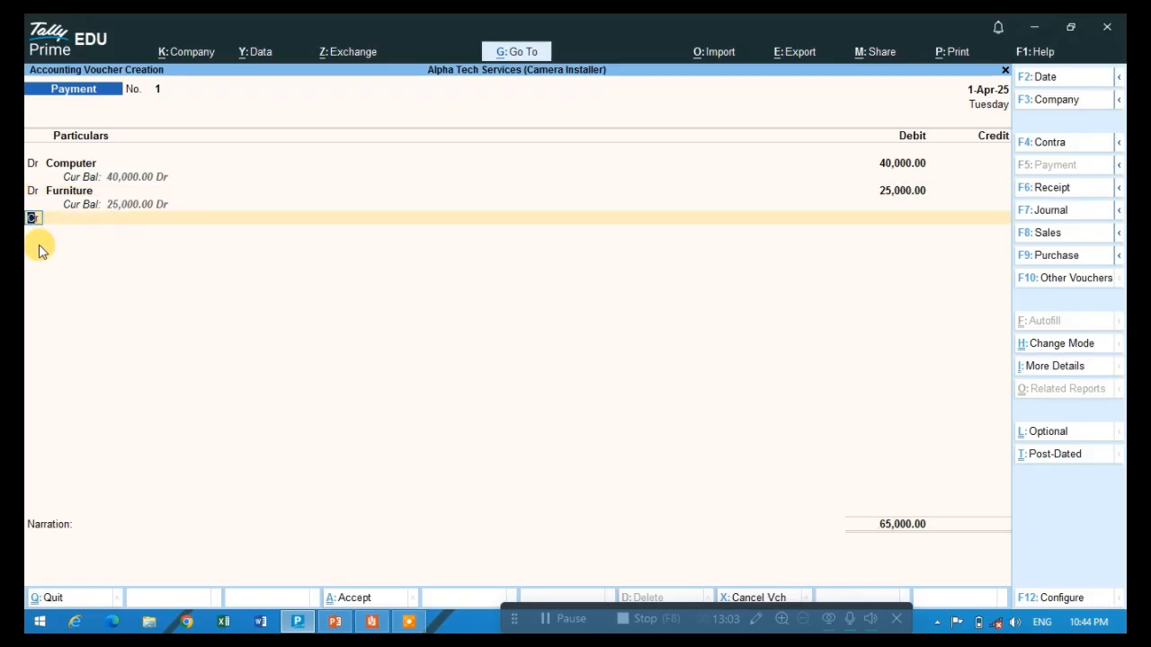
{"action": "key", "text": "alt+Tab"}
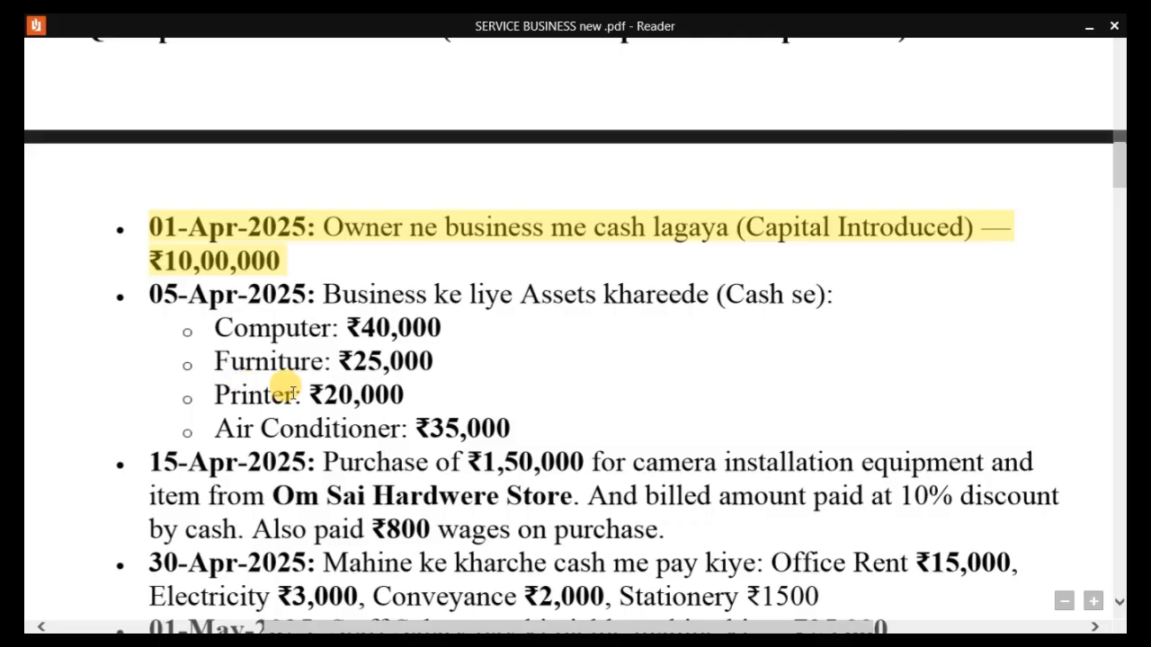
{"action": "key", "text": "alt+Tab"}
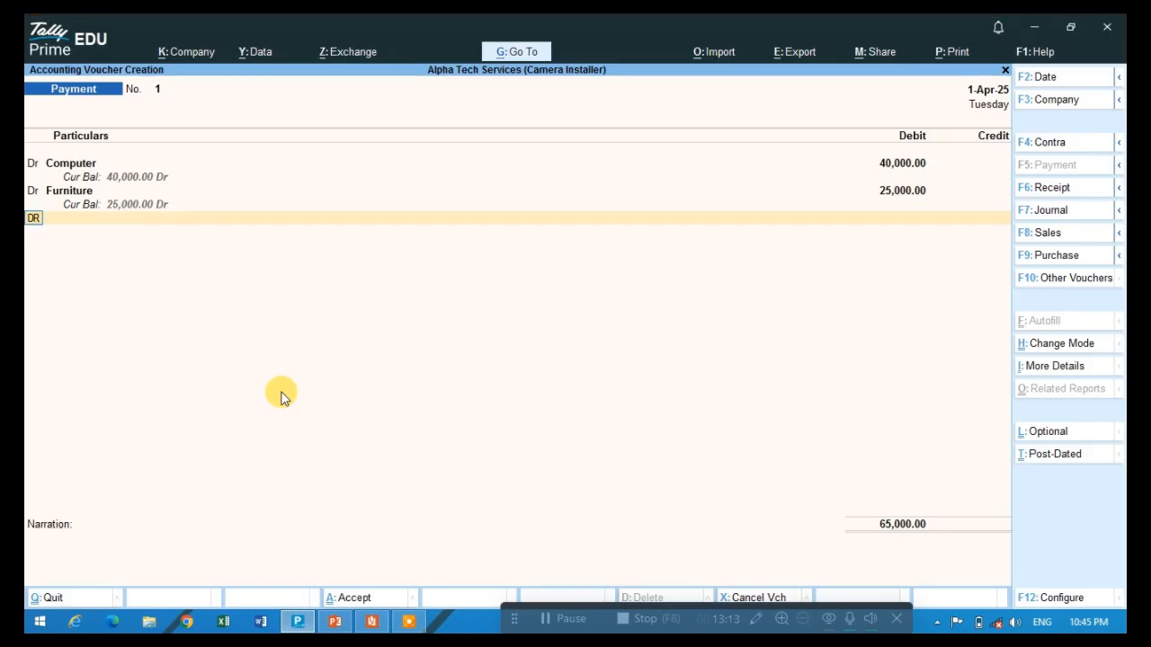
{"action": "key", "text": "Return"}
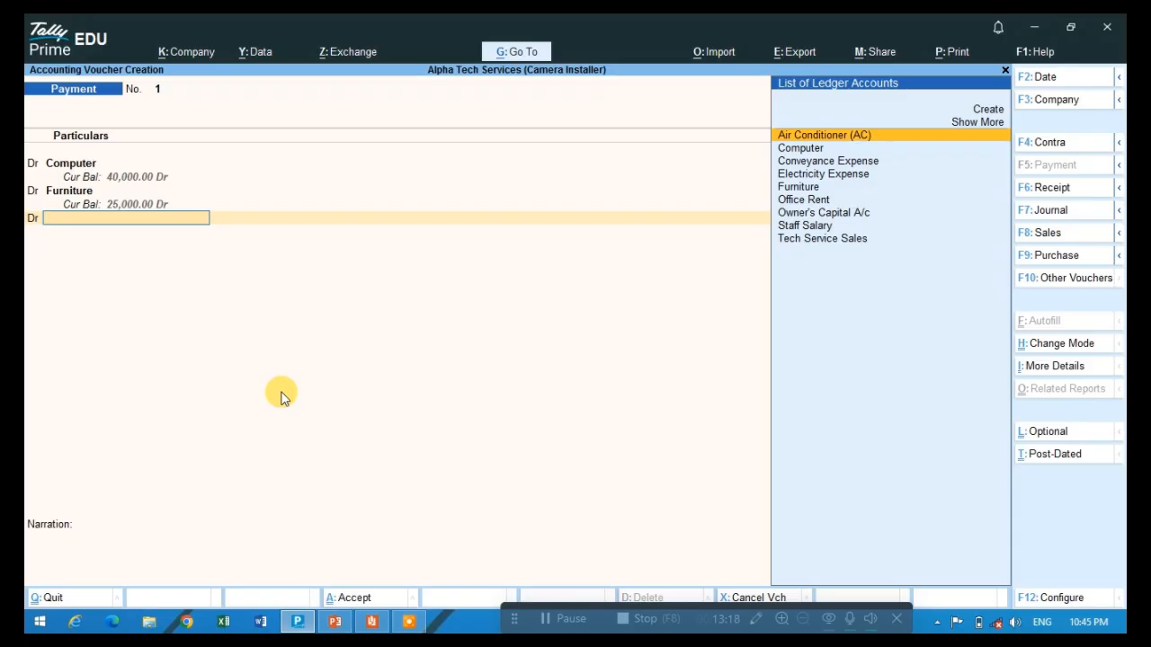
- Search the list of ledger accounts for a printer ledger and clear the search text
{"action": "type", "text": "Pl"}
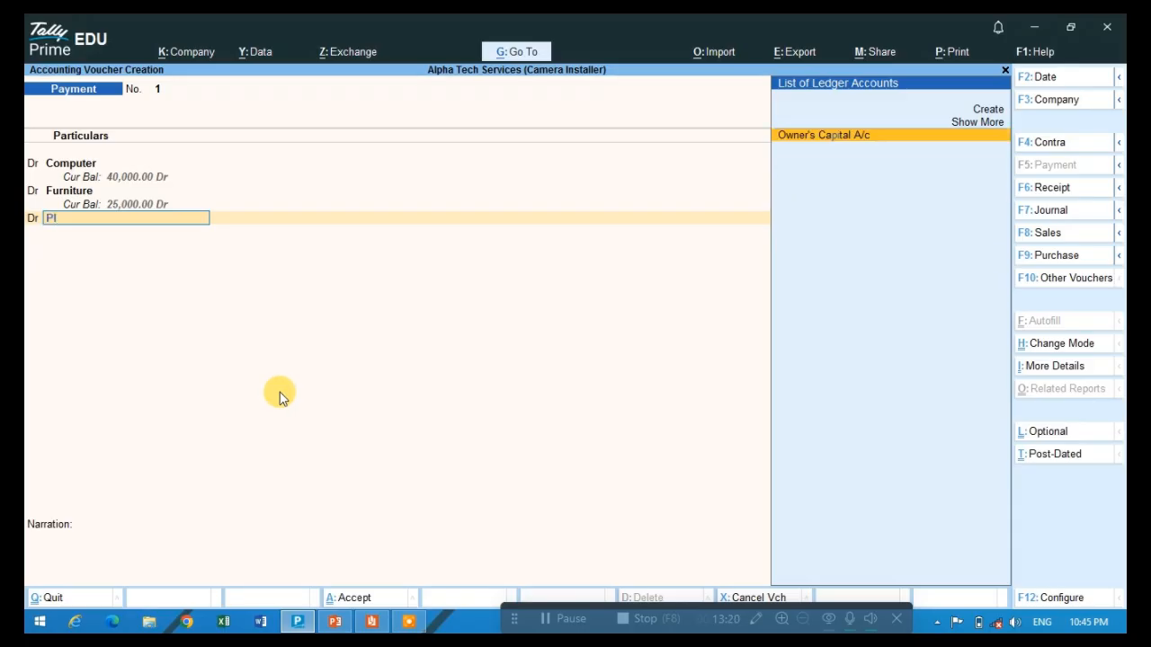
{"action": "key", "text": "BackSpace"}
{"action": "key", "text": "BackSpace"}
{"action": "type", "text": "P"}
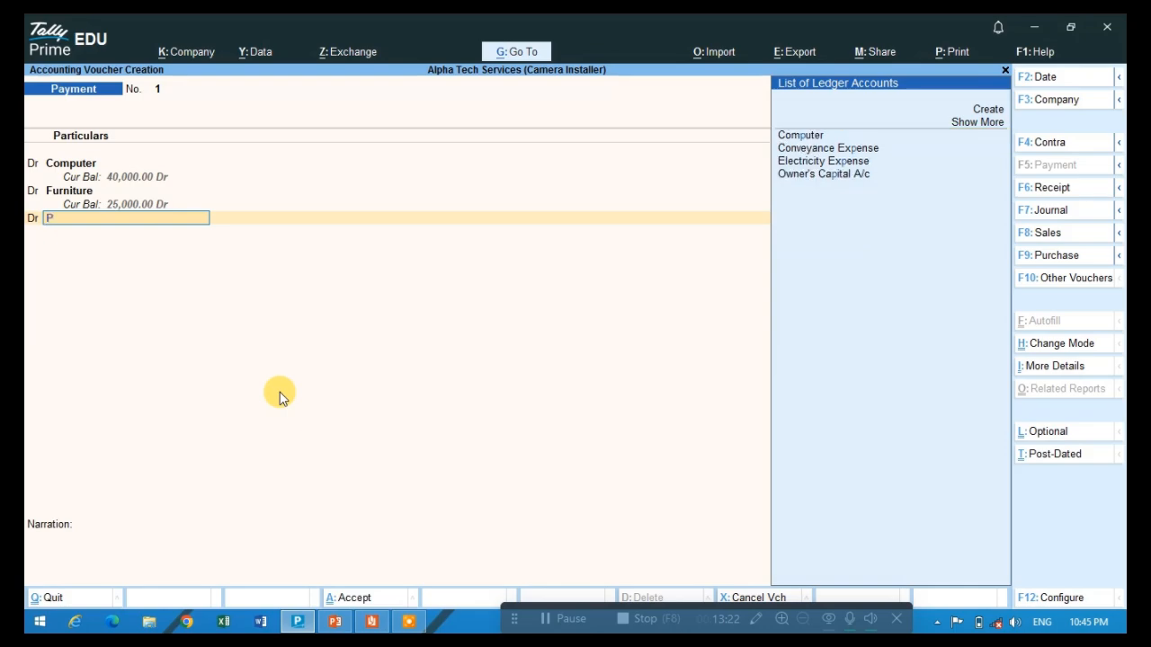
{"action": "type", "text": "rl"}
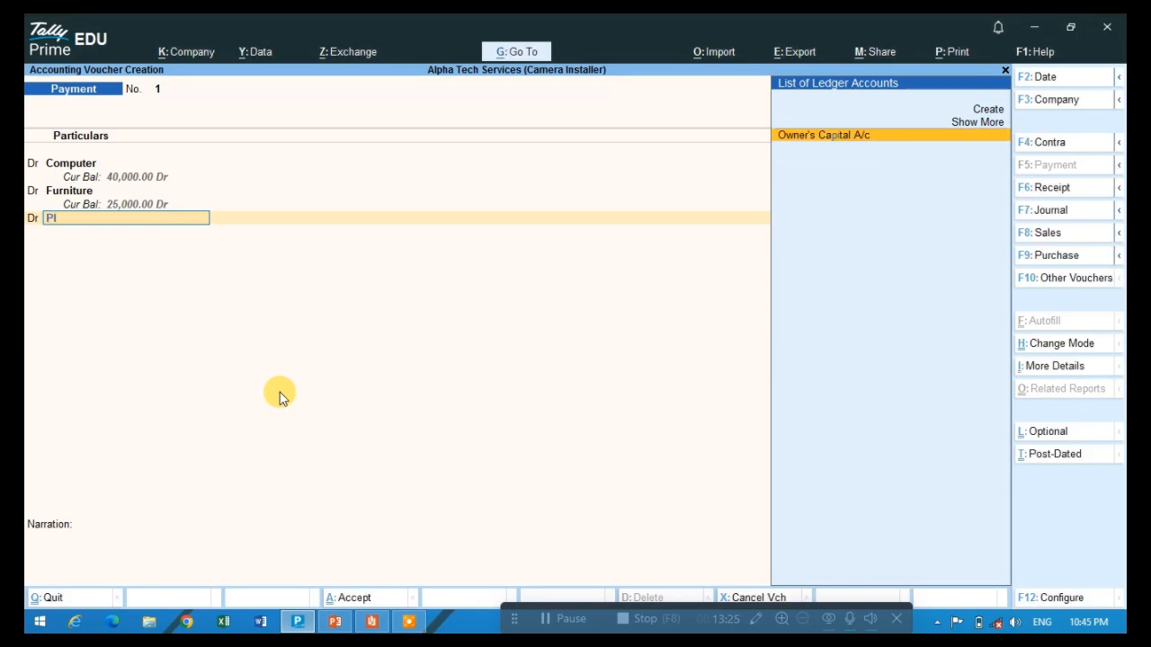
{"action": "key", "text": "BackSpace"}
{"action": "key", "text": "BackSpace"}
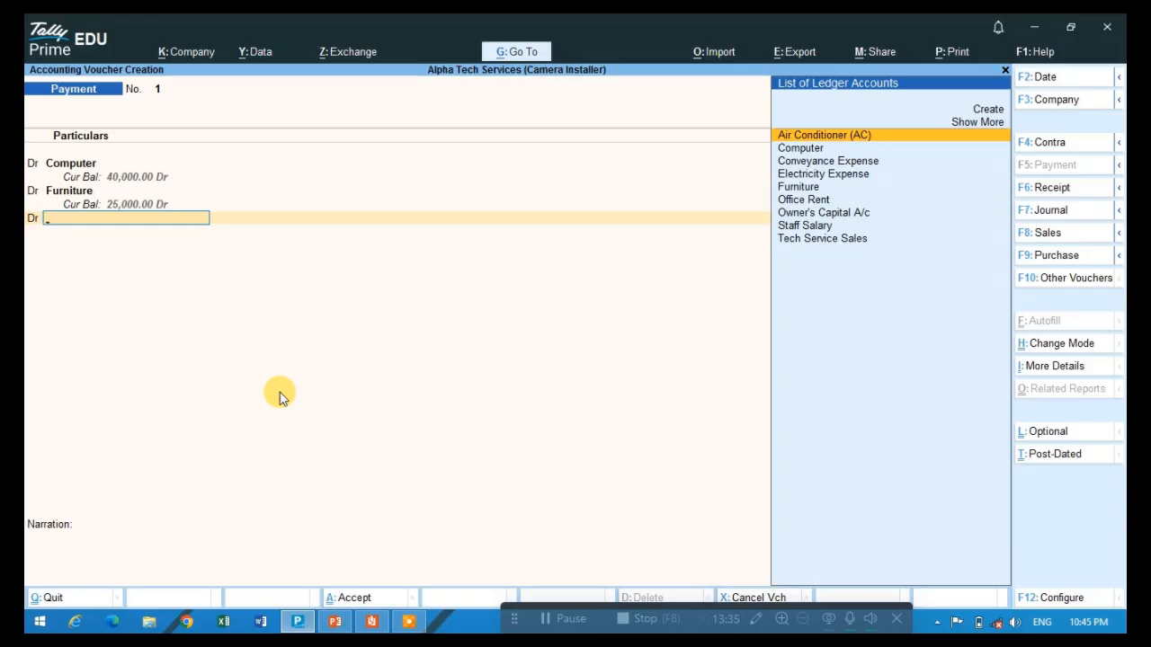
- Start a new ledger from the voucher and name it Printer, copying the name from the Reader PDF
{"action": "key", "text": "alt"}
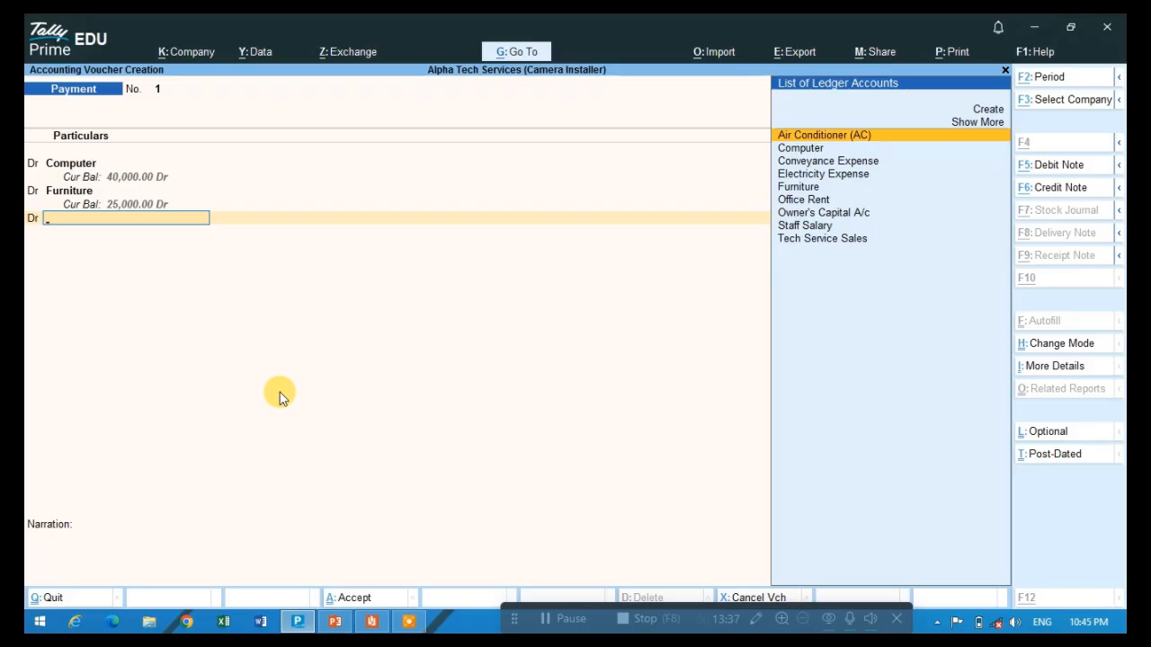
{"action": "key", "text": "alt+c"}
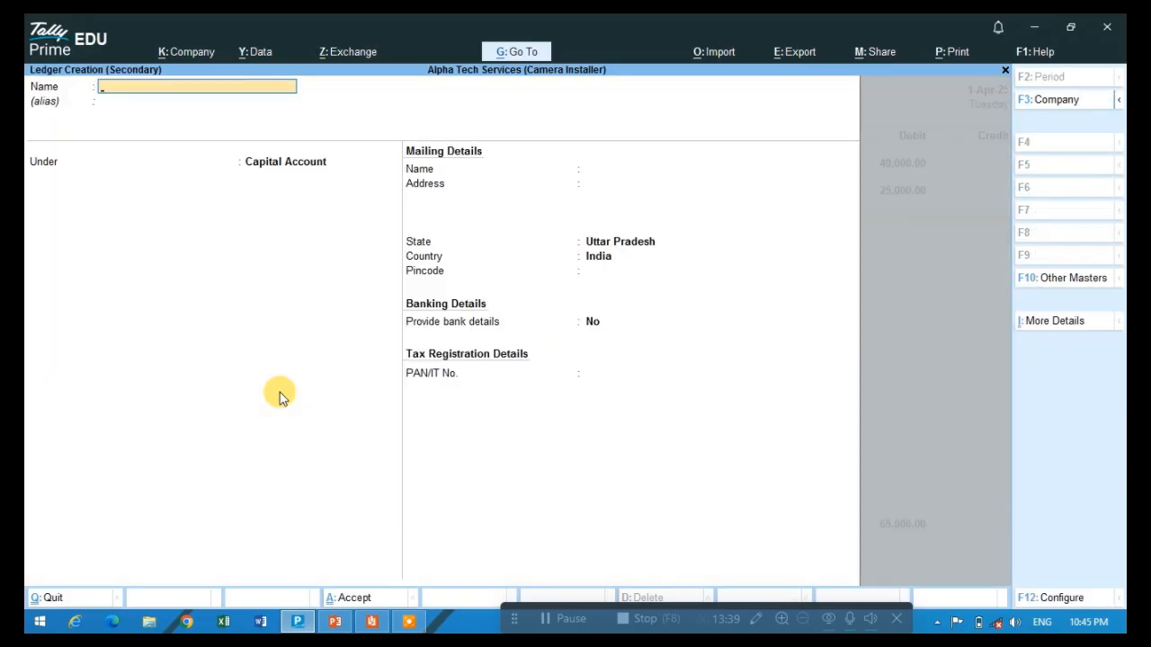
{"action": "key", "text": "alt+Tab"}
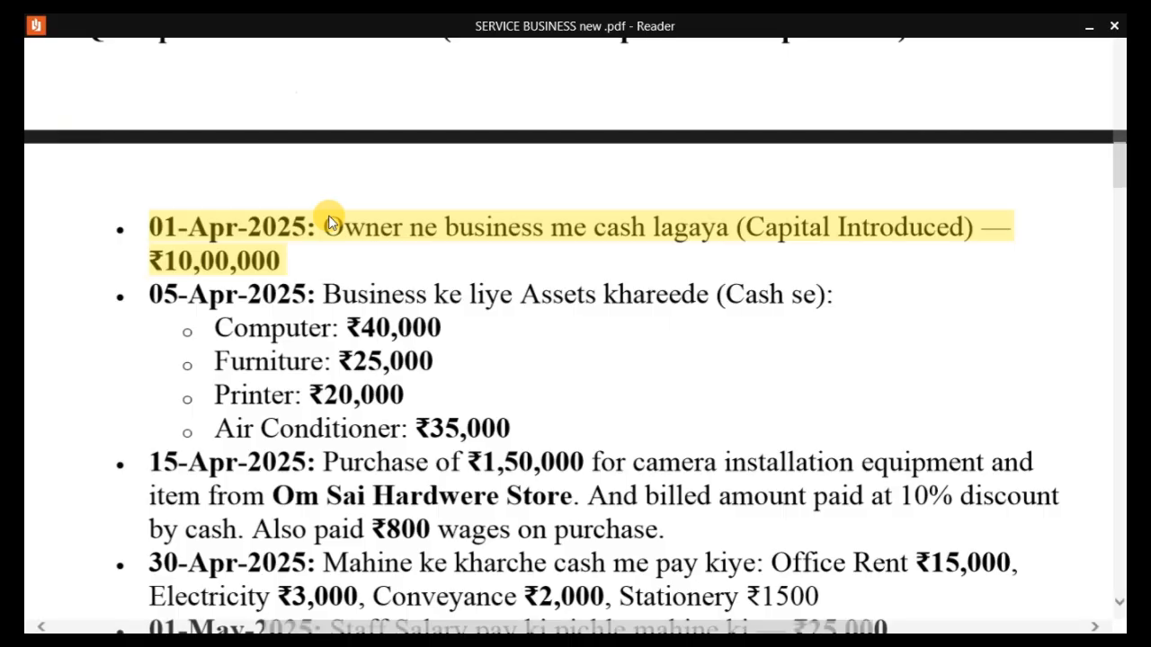
{"action": "double_click", "coordinate": [235, 397]}
{"action": "key", "text": "ctrl+c"}
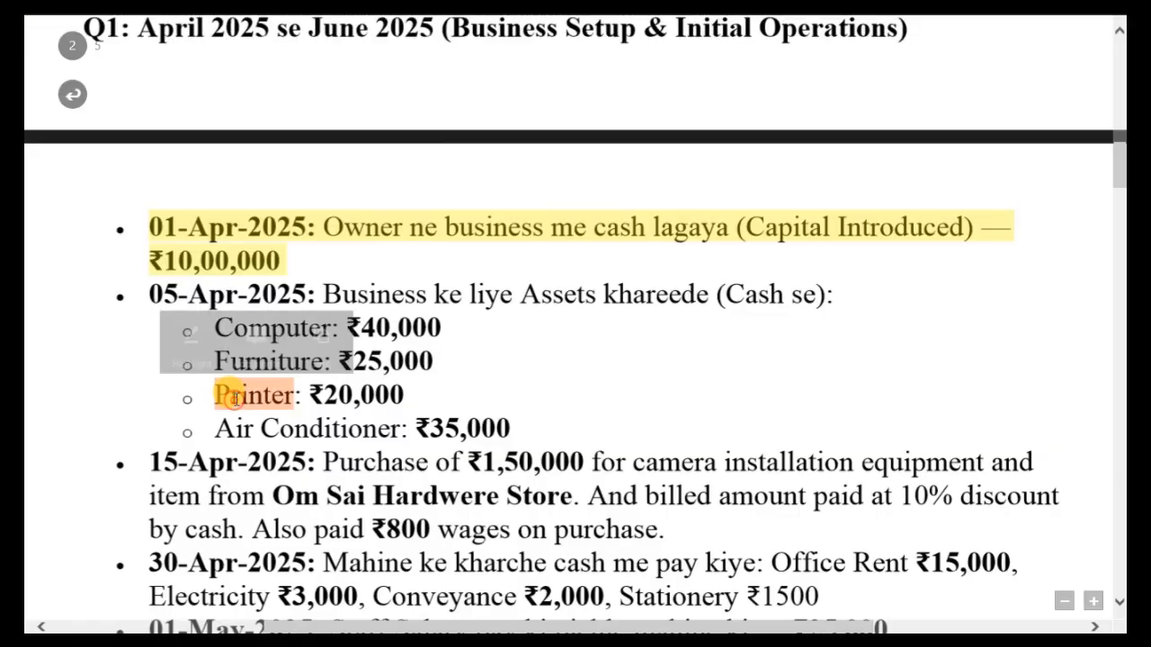
{"action": "key", "text": "alt+Tab"}
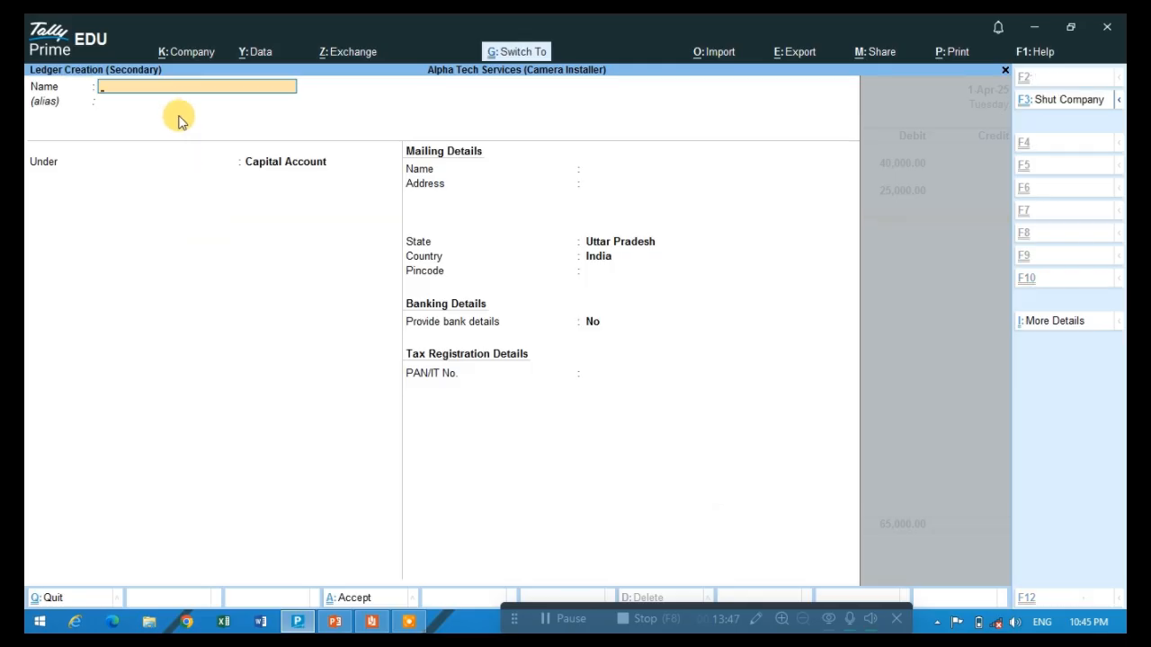
{"action": "key", "text": "ctrl+v"}
{"action": "key", "text": "Return"}
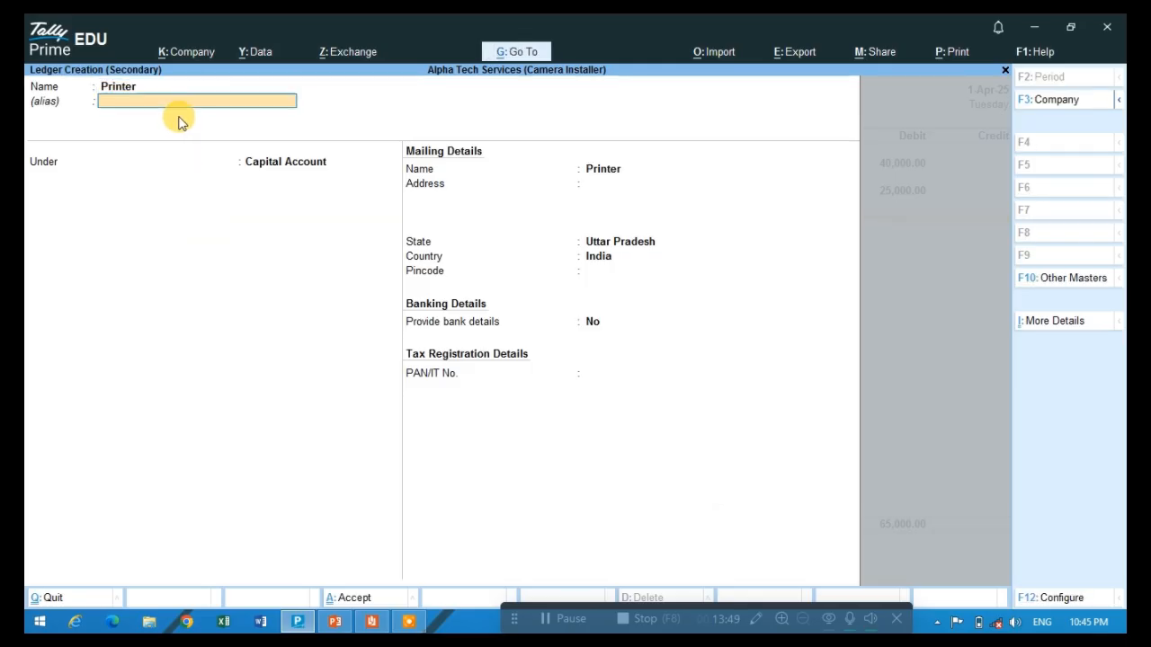
- Leave the alias blank, place the Printer ledger under Fixed Assets and save it
{"action": "key", "text": "Return"}
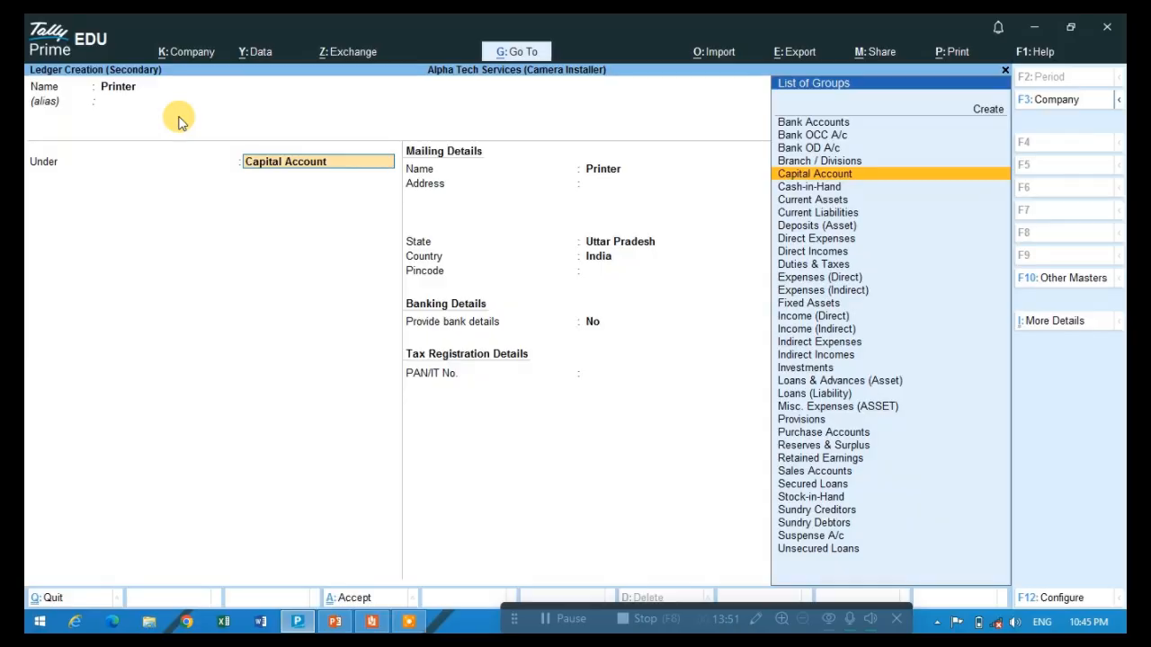
{"action": "type", "text": "FIX"}
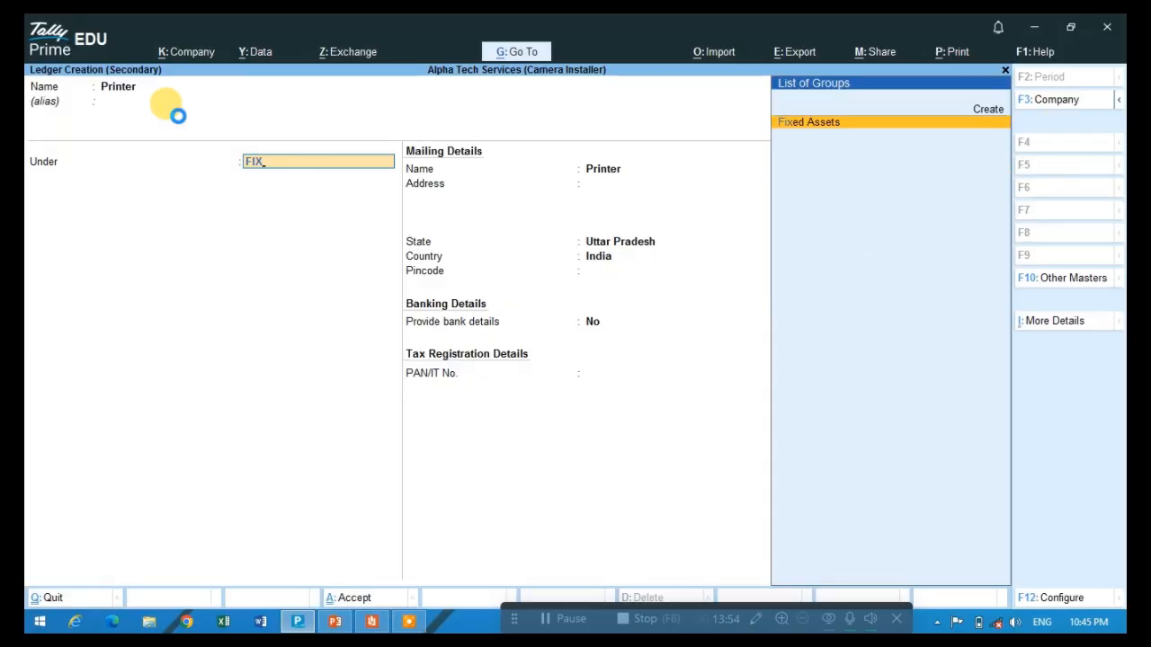
{"action": "key", "text": "Return"}
{"action": "key", "text": "Return"}
{"action": "key", "text": "Return"}
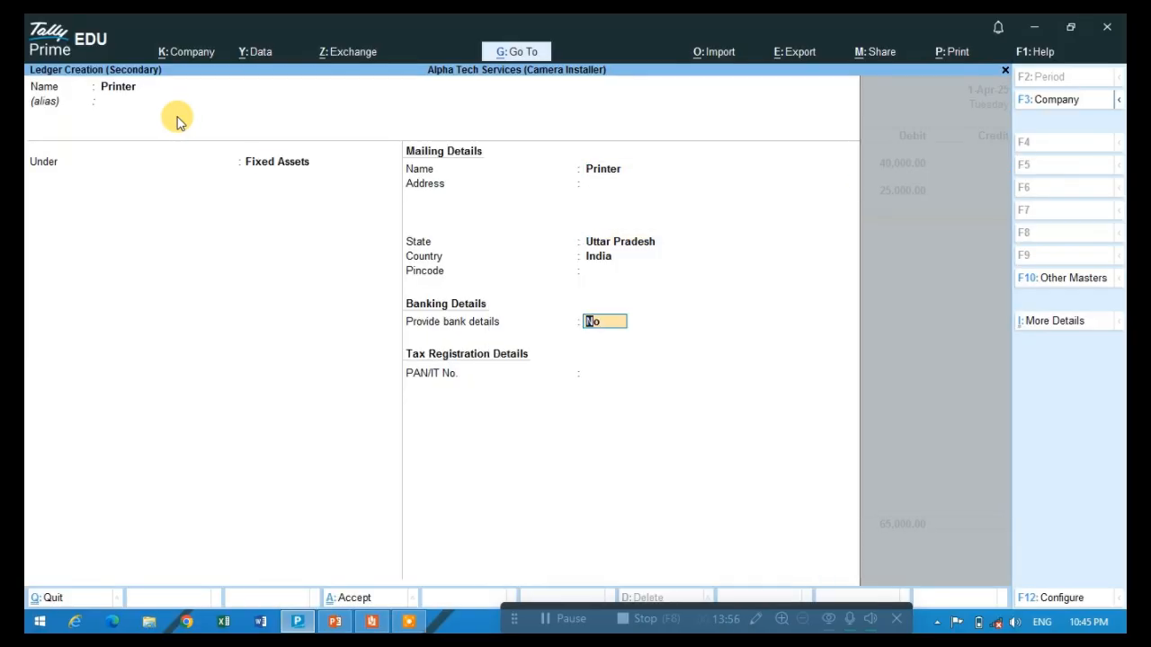
{"action": "key", "text": "ctrl+a"}
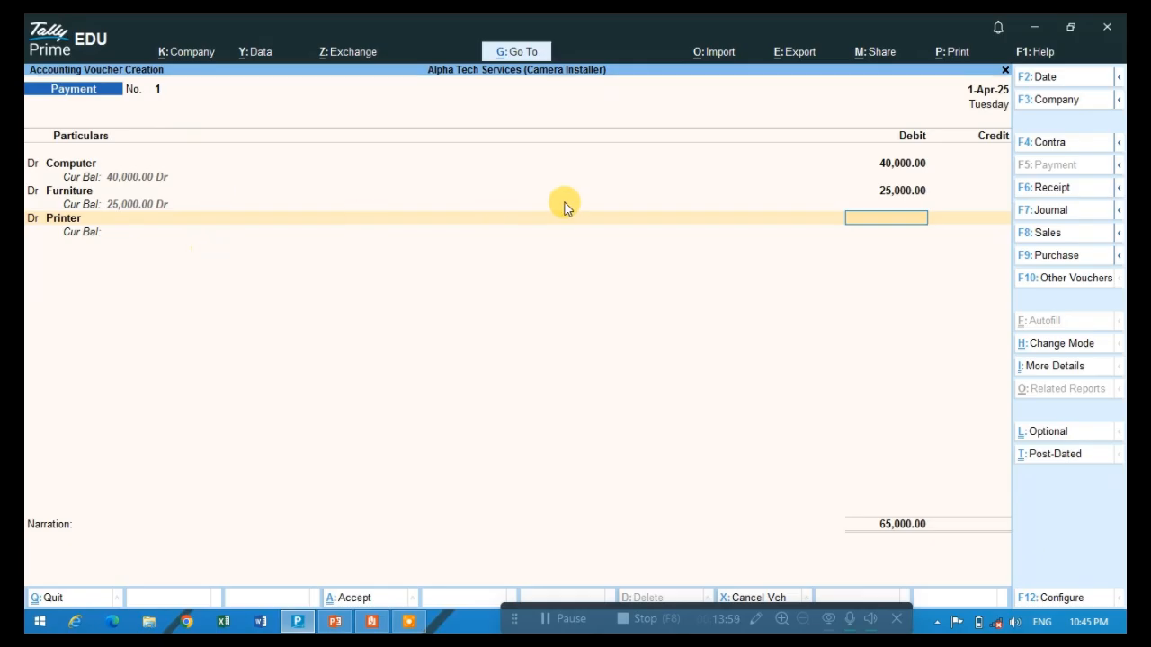
- Check the printer's price in the Reader PDF and debit Printer with 20,000 in the Tally Prime voucher
{"action": "key", "text": "alt+Tab"}
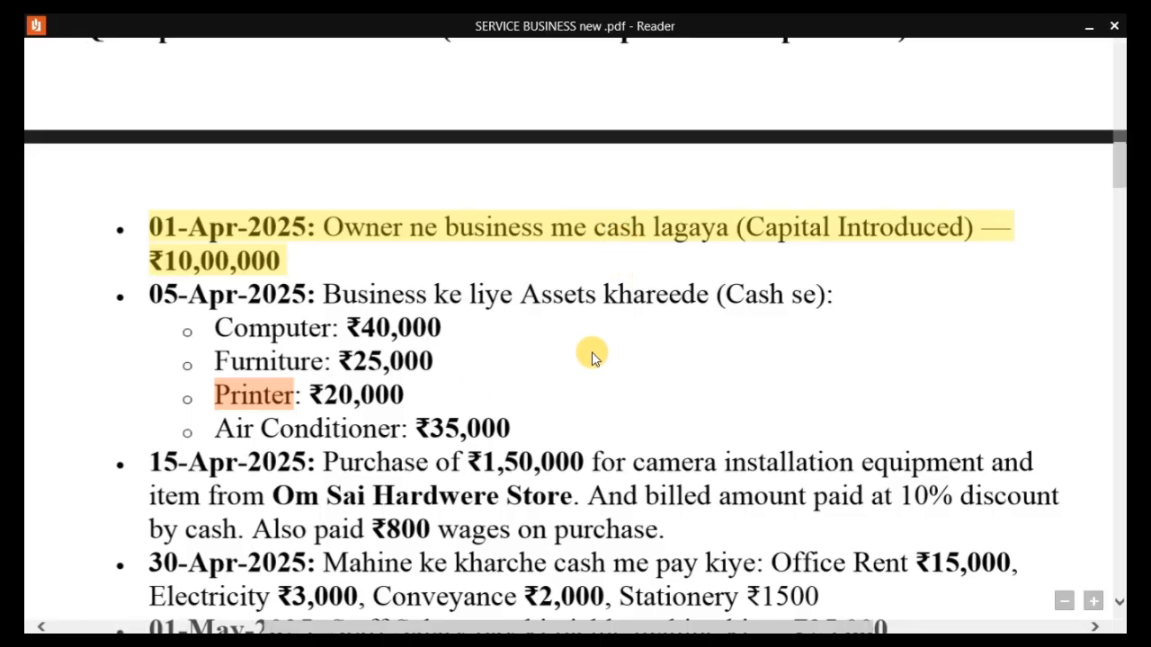
{"action": "key", "text": "alt+Tab"}
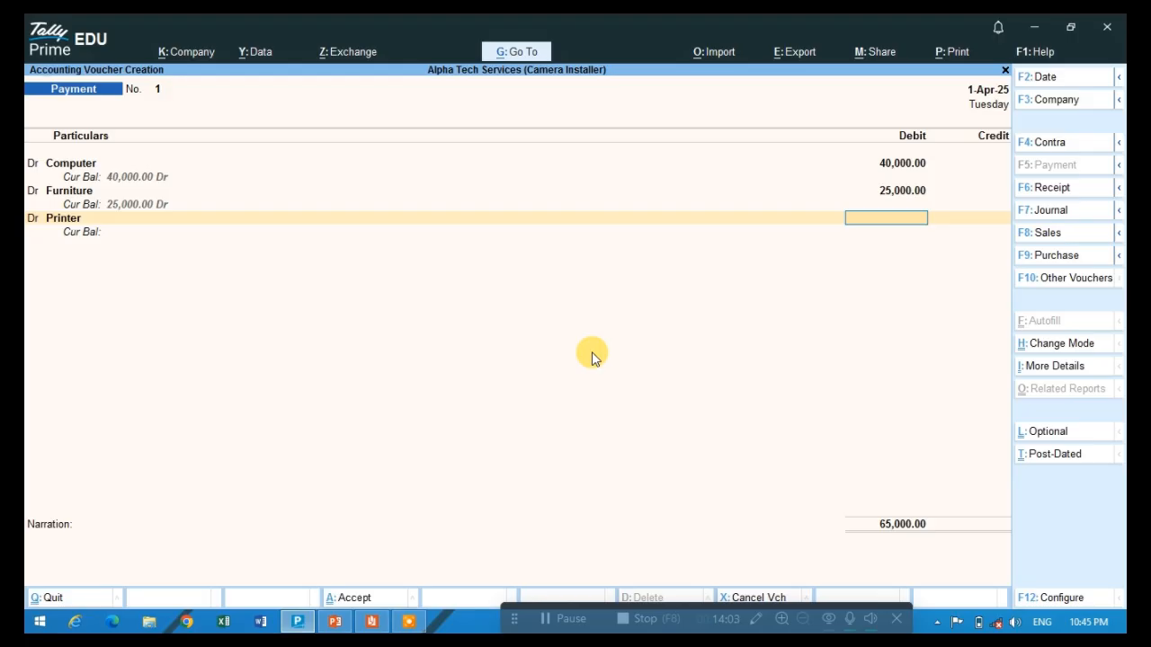
{"action": "type", "text": "20000"}
{"action": "key", "text": "Return"}
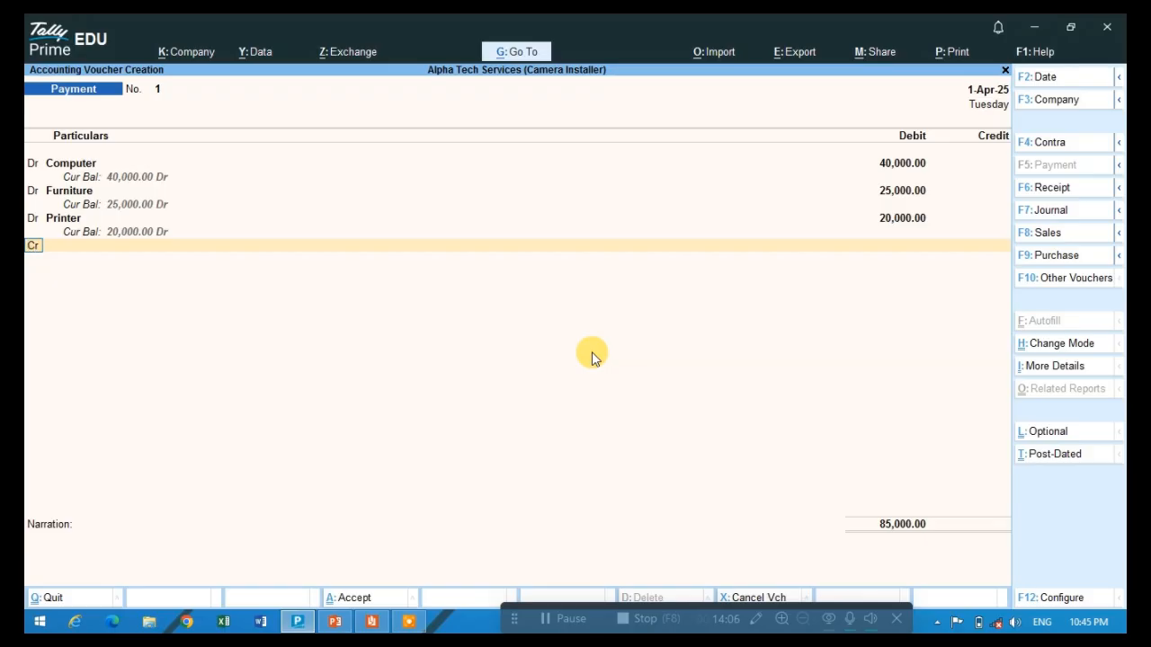
- Add a debit line for Air Conditioner (AC) with 3,50,000, consulting the asset list in the Reader PDF
{"action": "key", "text": "Return"}
{"action": "key", "text": "alt+Tab"}
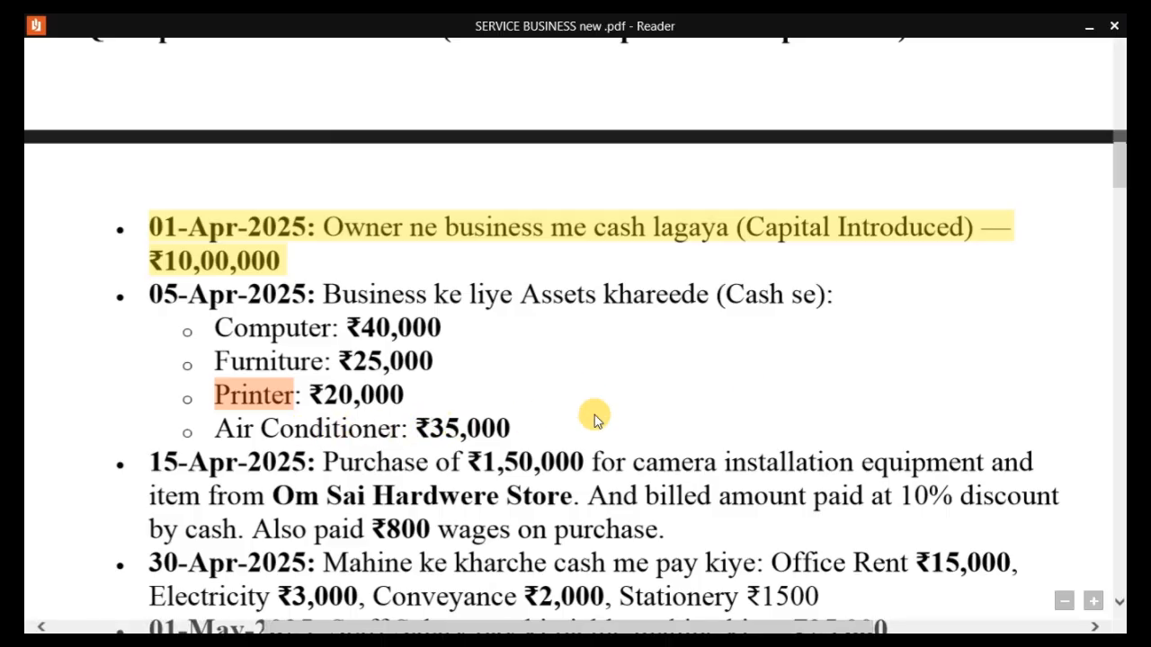
{"action": "key", "text": "alt+Tab"}
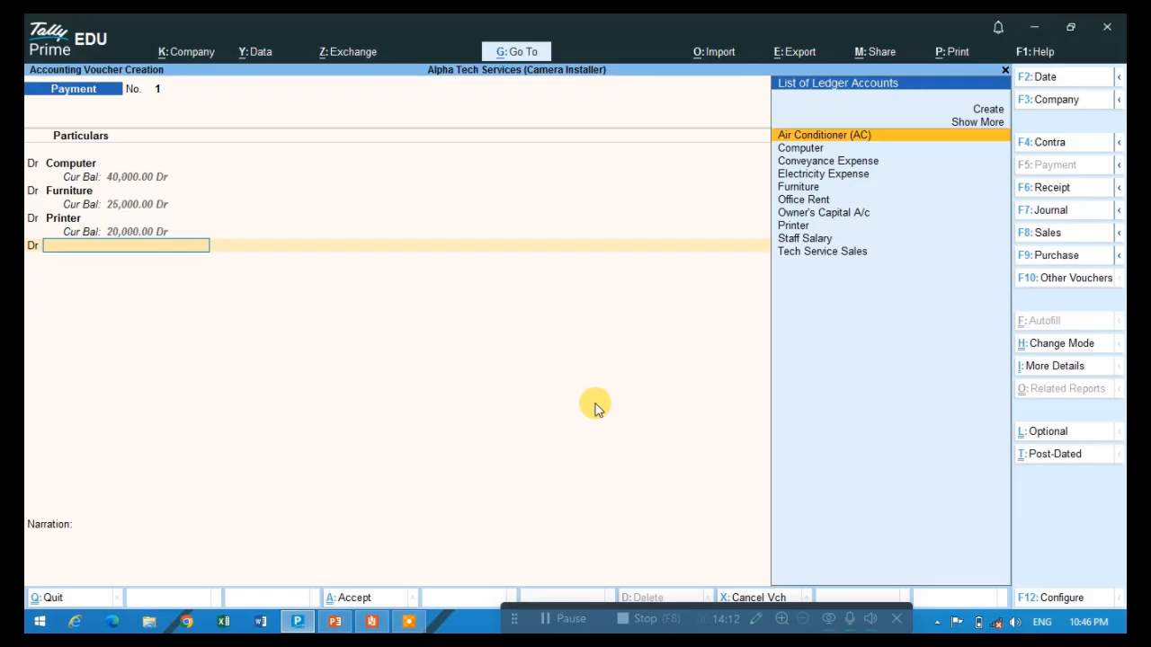
{"action": "type", "text": "Air"}
{"action": "key", "text": "Return"}
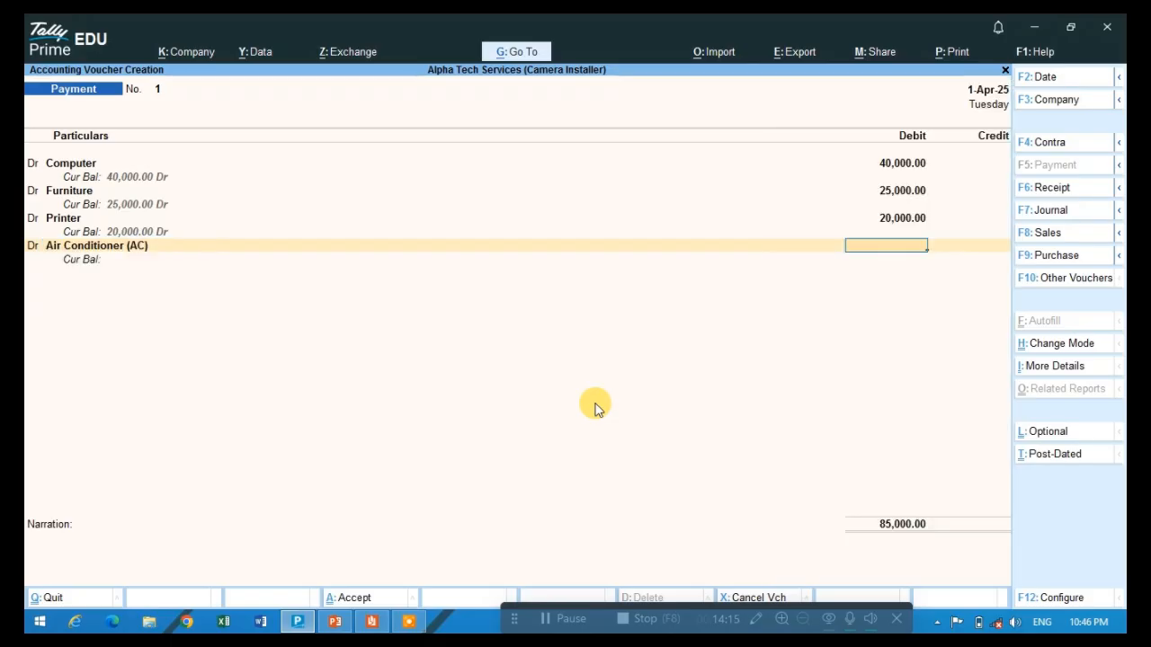
{"action": "key", "text": "Return"}
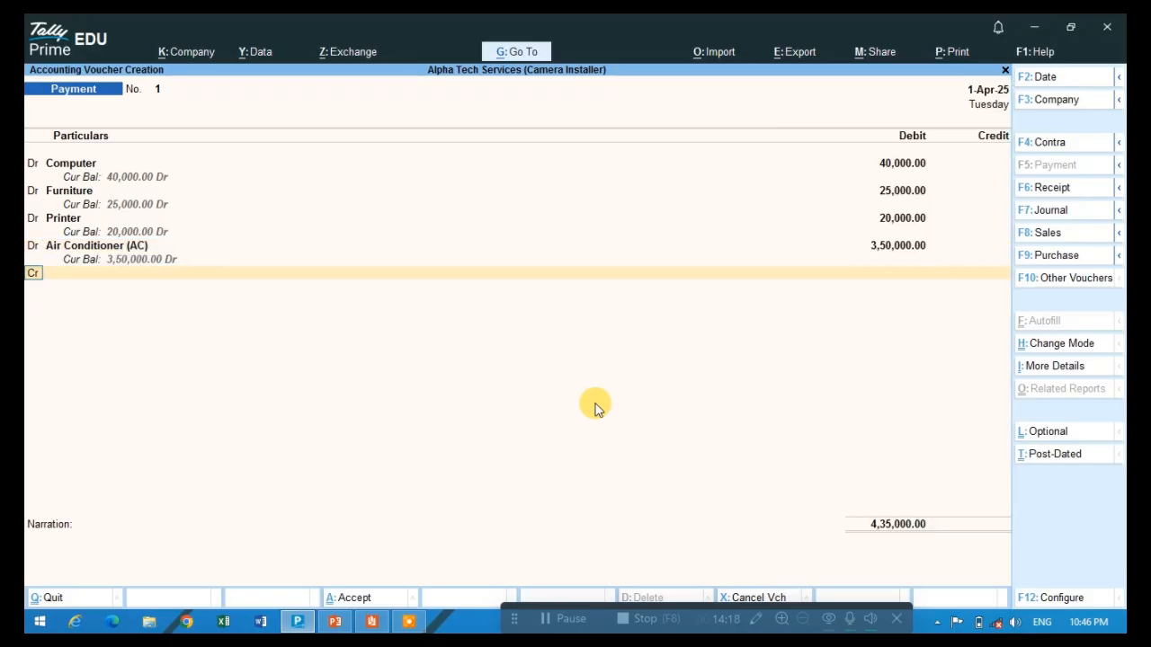
- Verify the payment mode in the Reader PDF and add Cash as the credit ledger with the proposed total
{"action": "key", "text": "Return"}
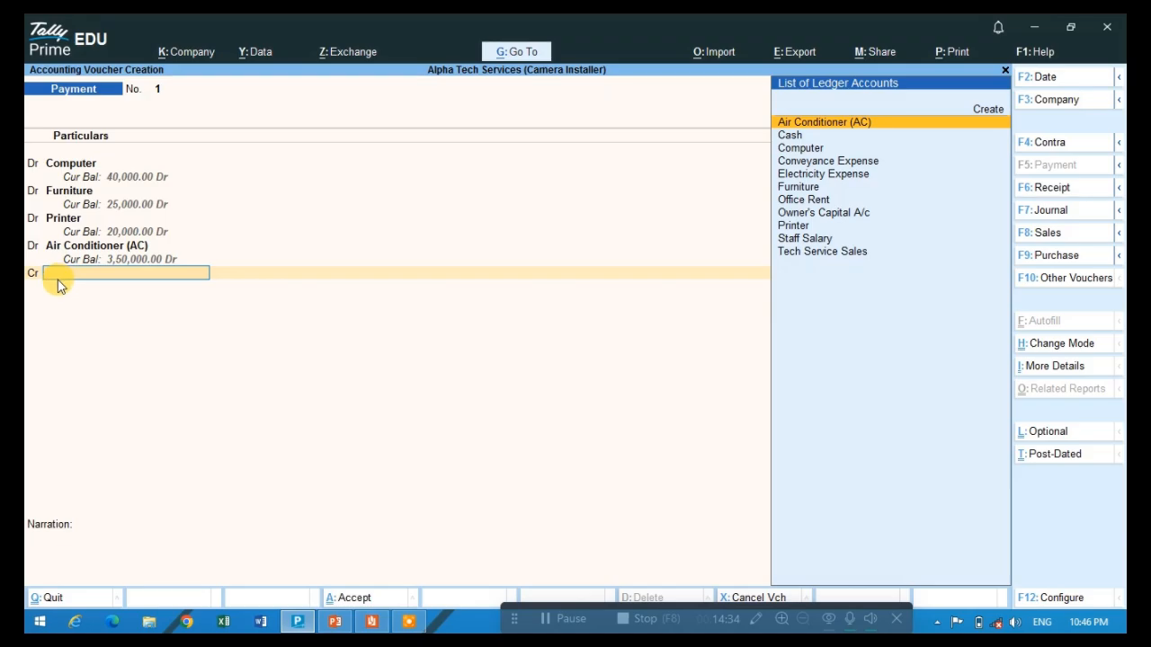
{"action": "key", "text": "alt+Tab"}
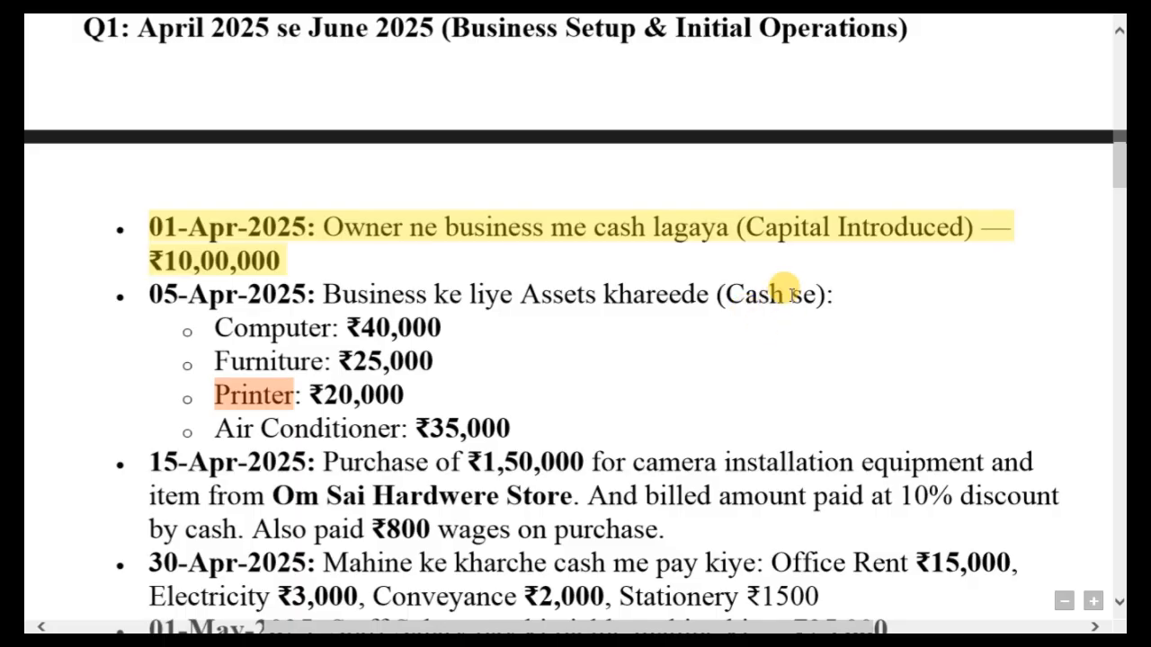
{"action": "key", "text": "alt+Tab"}
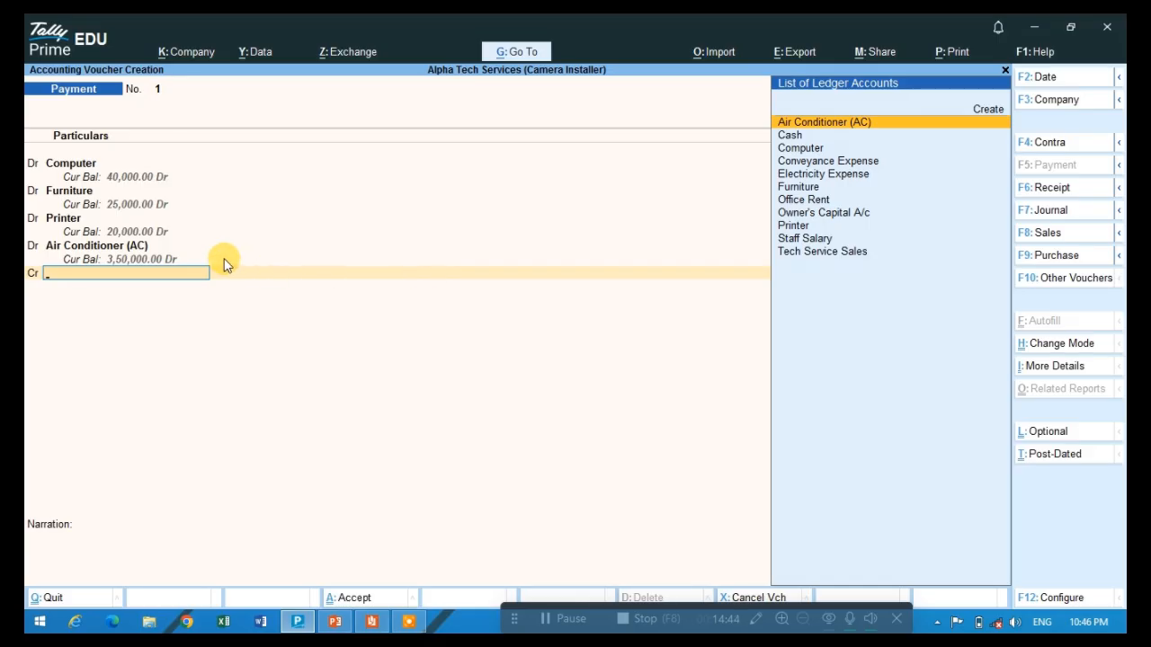
{"action": "type", "text": "CASH"}
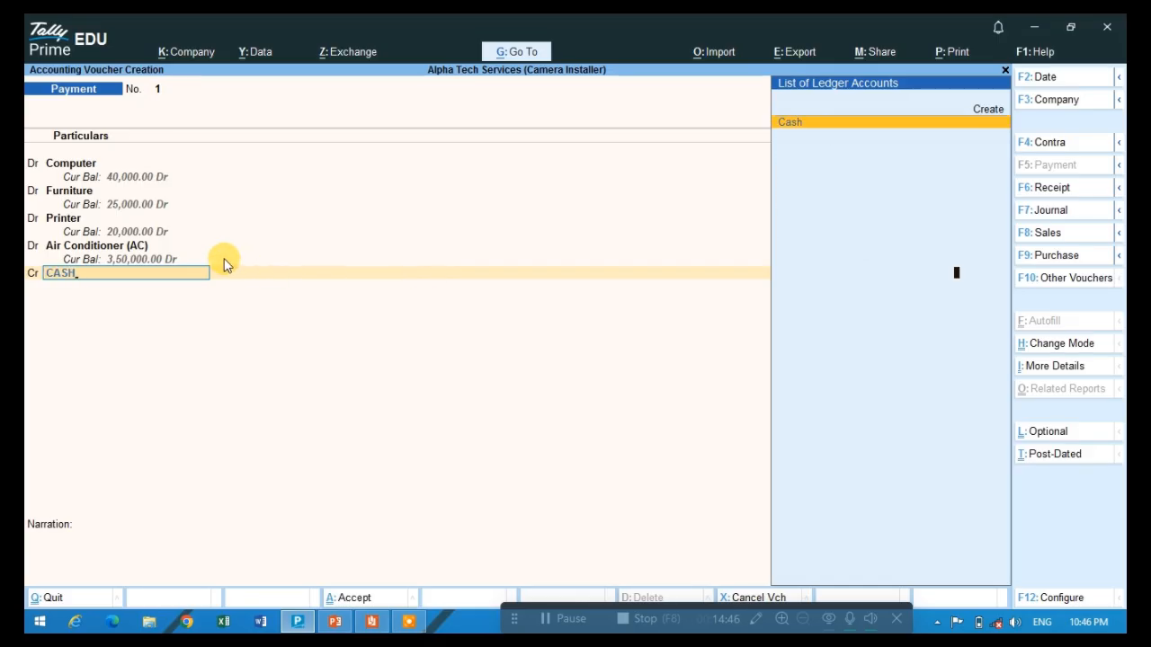
{"action": "key", "text": "Return"}
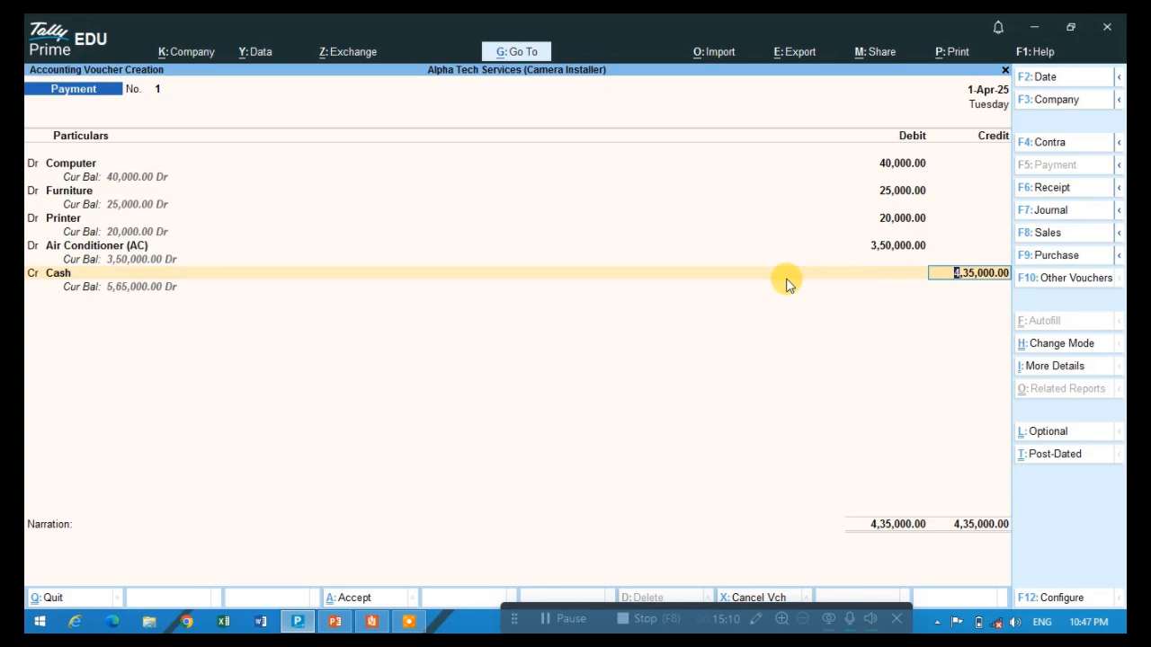
- Go back to the Air Conditioner (AC) line and set its debit amount to 35,000
{"action": "key", "text": "BackSpace"}
{"action": "key", "text": "BackSpace"}
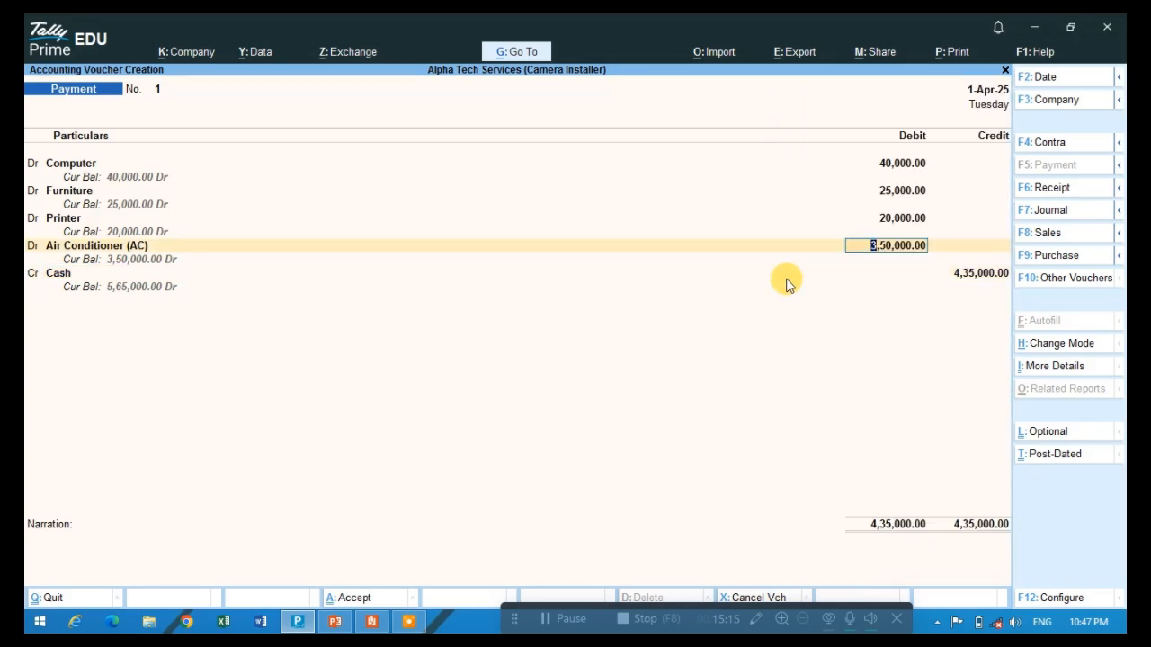
{"action": "type", "text": "35000"}
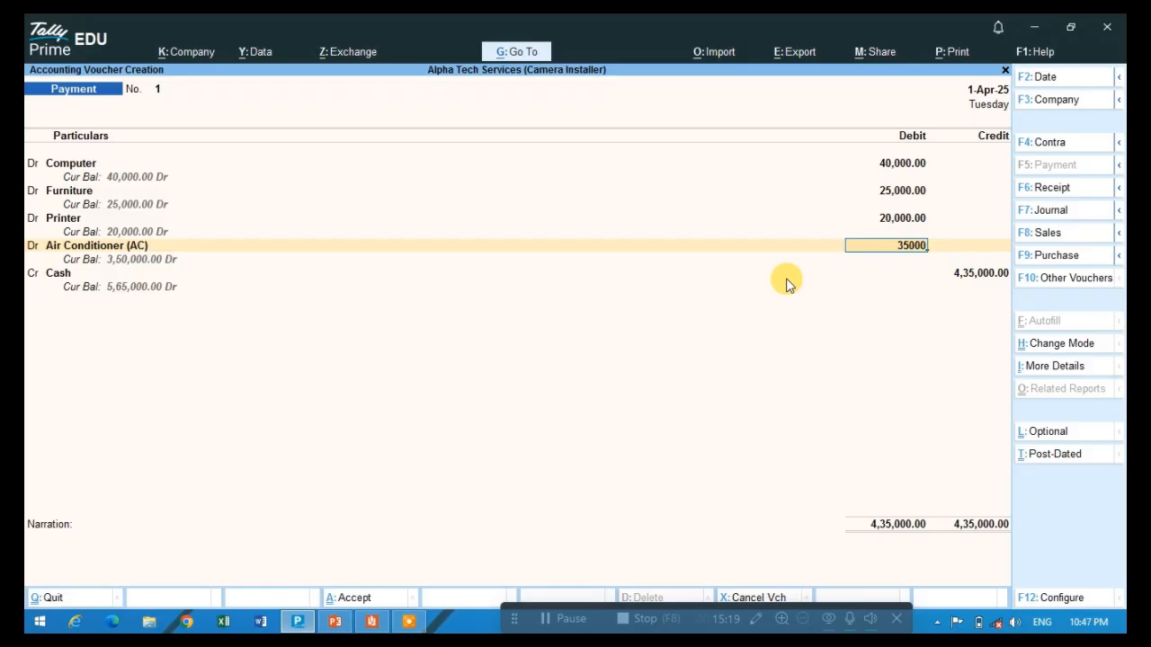
{"action": "key", "text": "Return"}
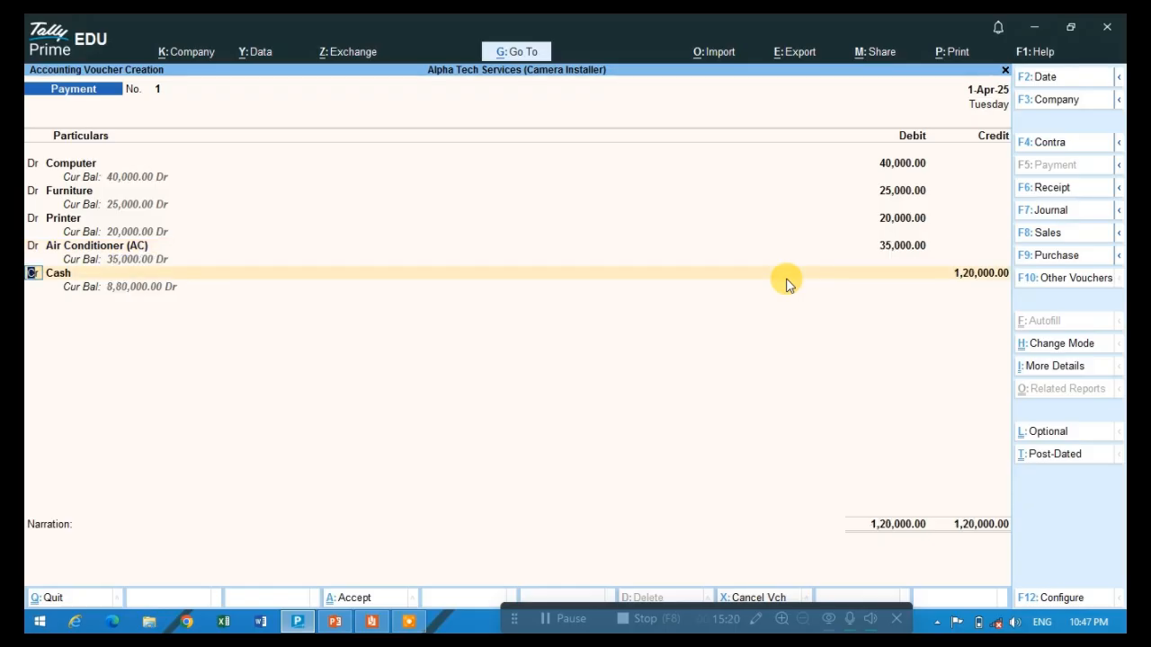
- Confirm the Cash credit of 1,20,000, leave the narration blank and save the Payment voucher
{"action": "key", "text": "Return"}
{"action": "key", "text": "Return"}
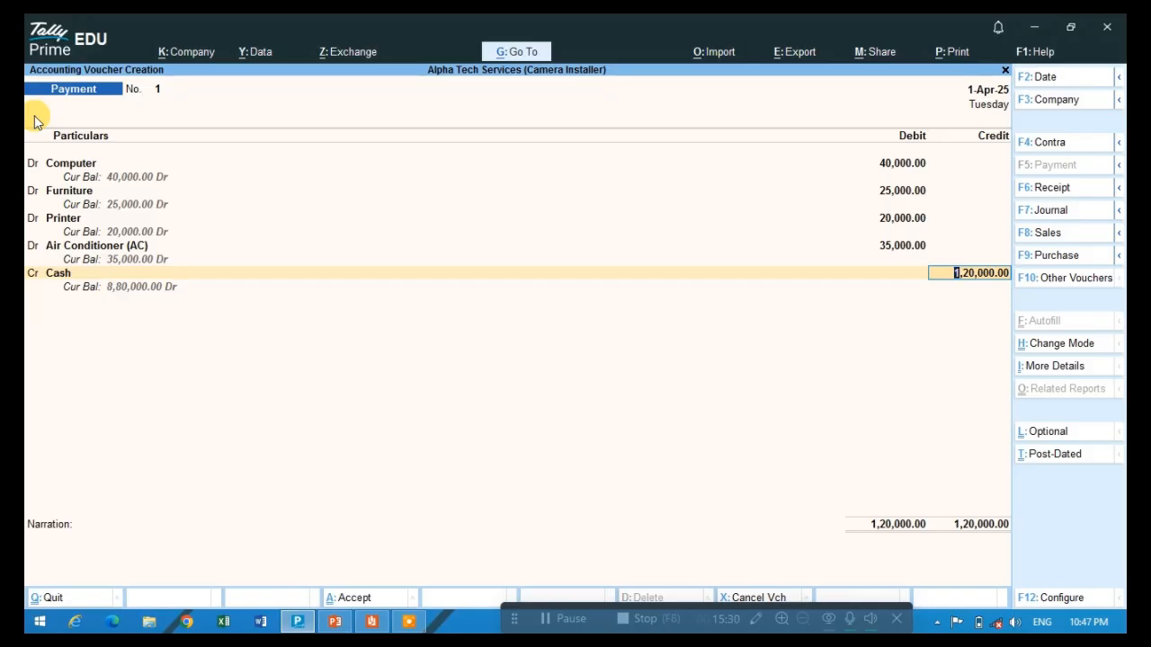
{"action": "key", "text": "Return"}
{"action": "key", "text": "Return"}
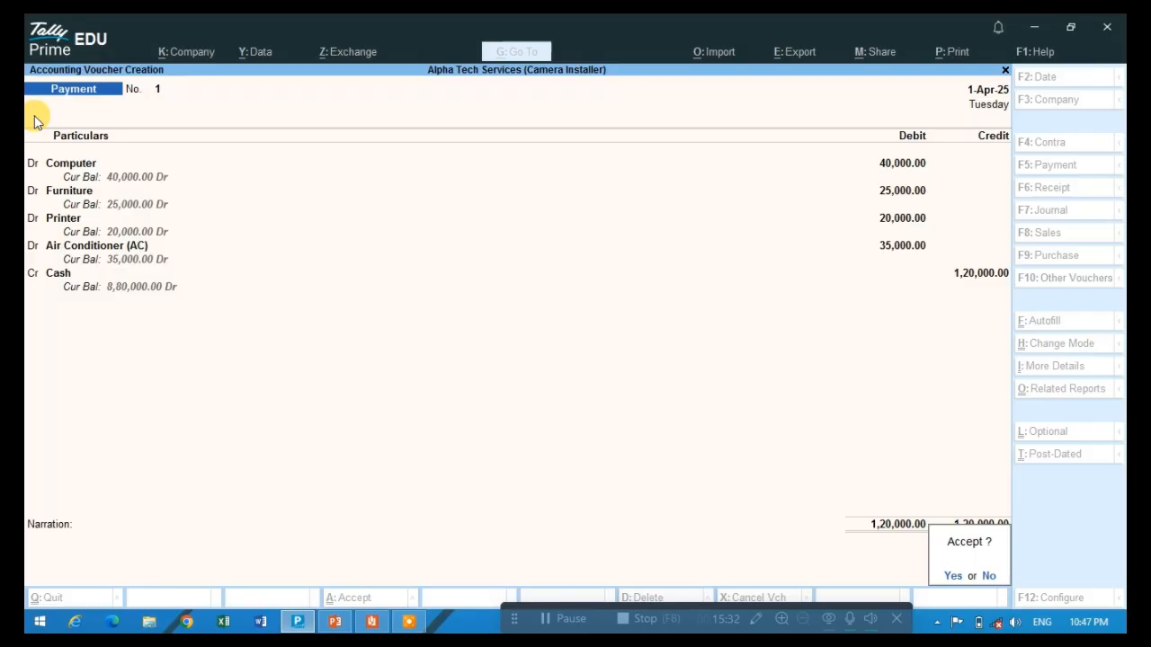
{"action": "key", "text": "Return"}
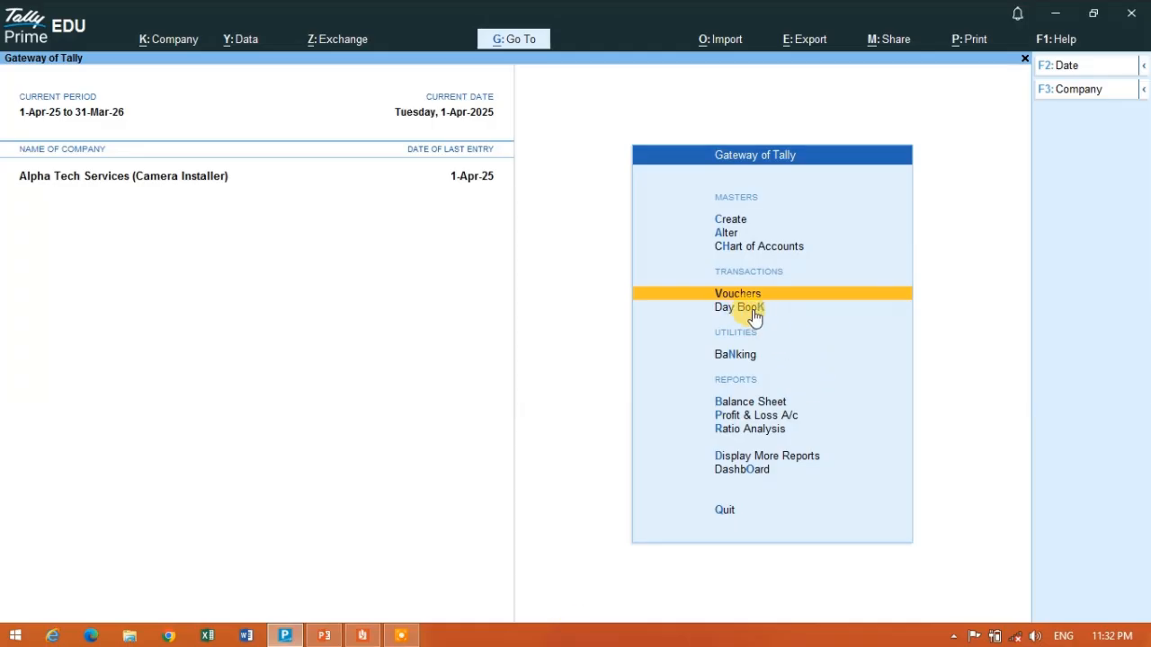
- Open the Day Book and switch between its condensed and detailed views to examine the ledger lines of the recorded vouchers
{"action": "left_click", "coordinate": [757, 310]}
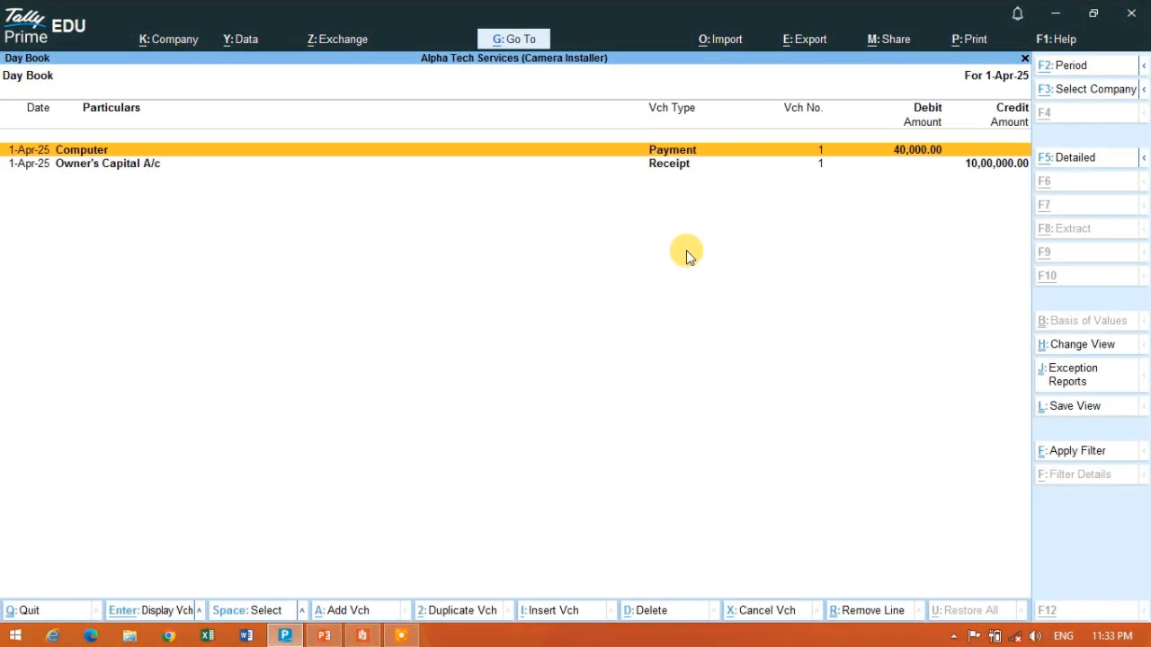
{"action": "key", "text": "alt+F5"}
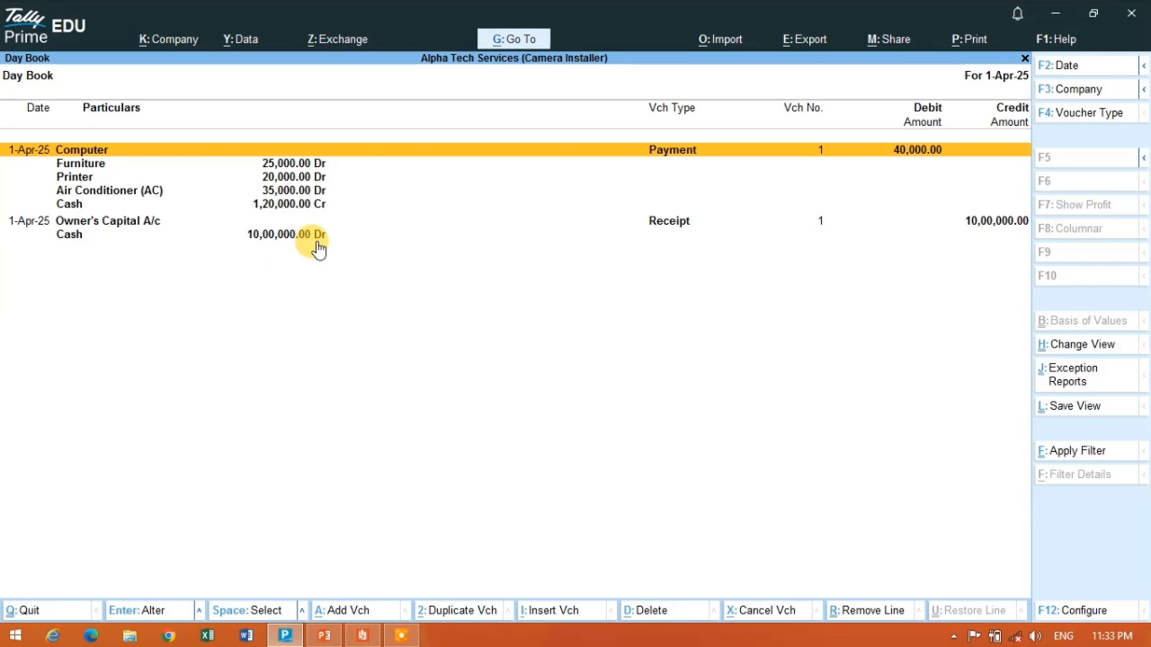
{"action": "key", "text": "alt"}
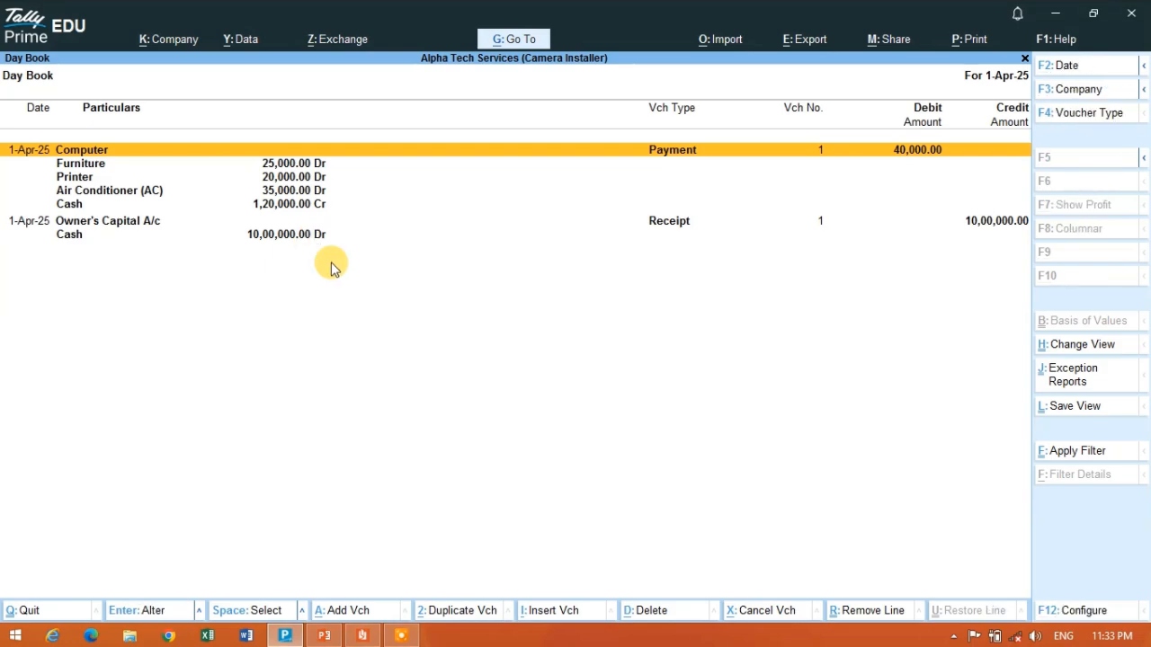
{"action": "key", "text": "alt"}
{"action": "key", "text": "alt+F5"}
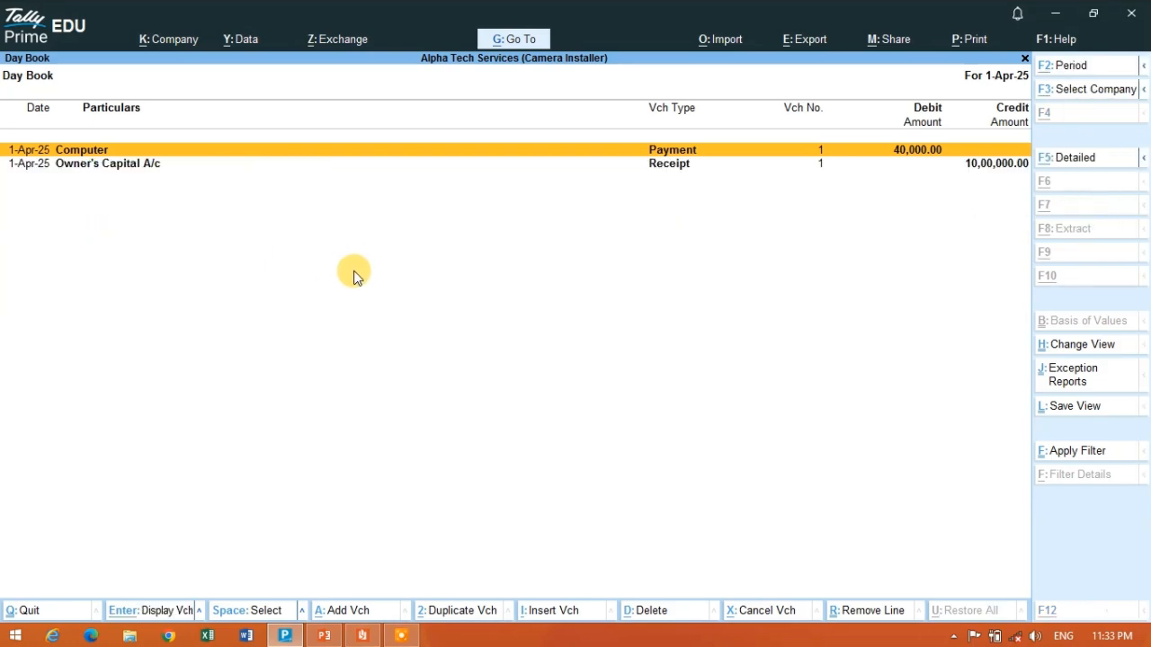
{"action": "key", "text": "alt+F5"}
{"action": "key", "text": "alt+F5"}
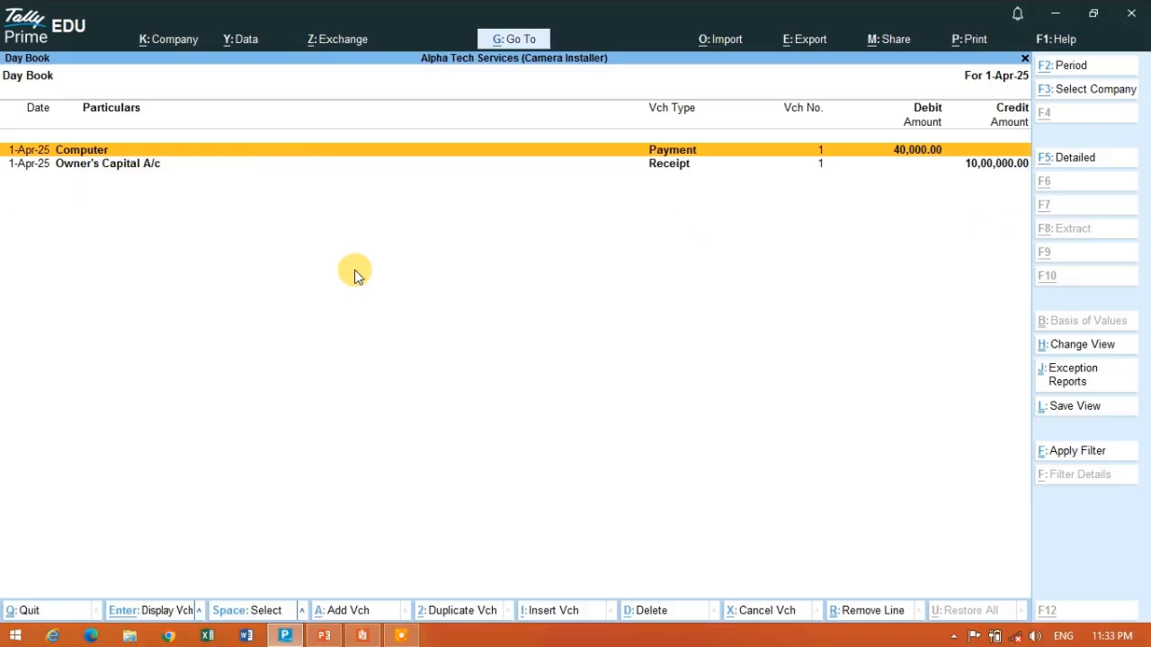
{"action": "key", "text": "alt+F5"}
{"action": "key", "text": "alt+F5"}
{"action": "key", "text": "alt+F5"}
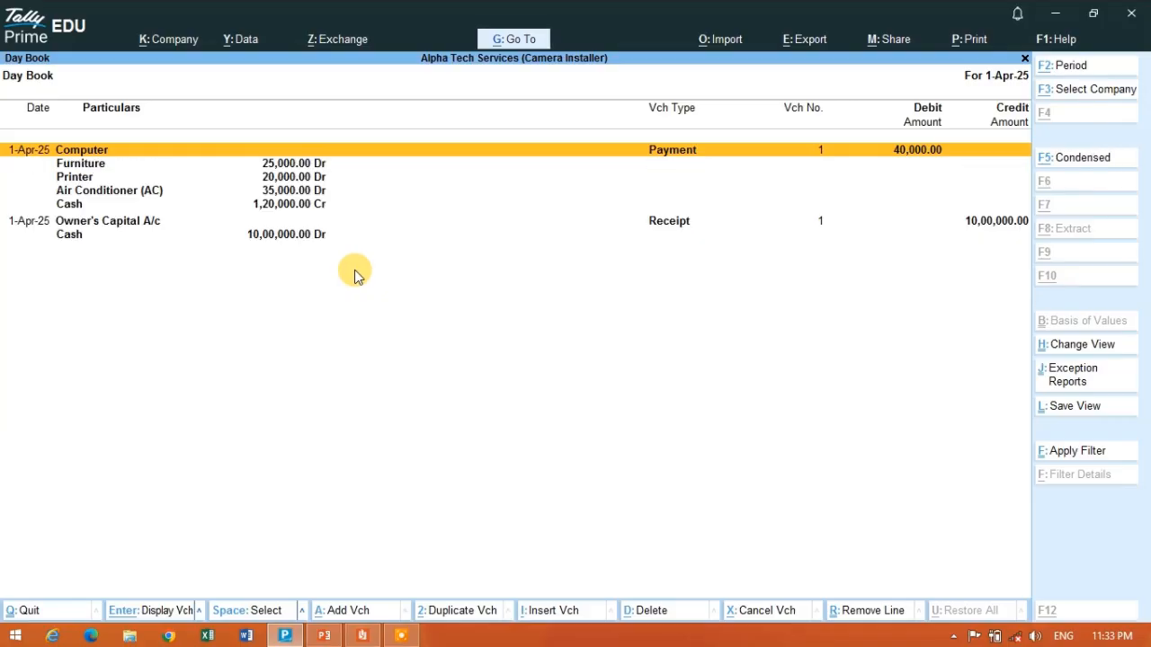
{"action": "key", "text": "alt+F5"}
{"action": "key", "text": "alt+F5"}
{"action": "key", "text": "alt+F5"}
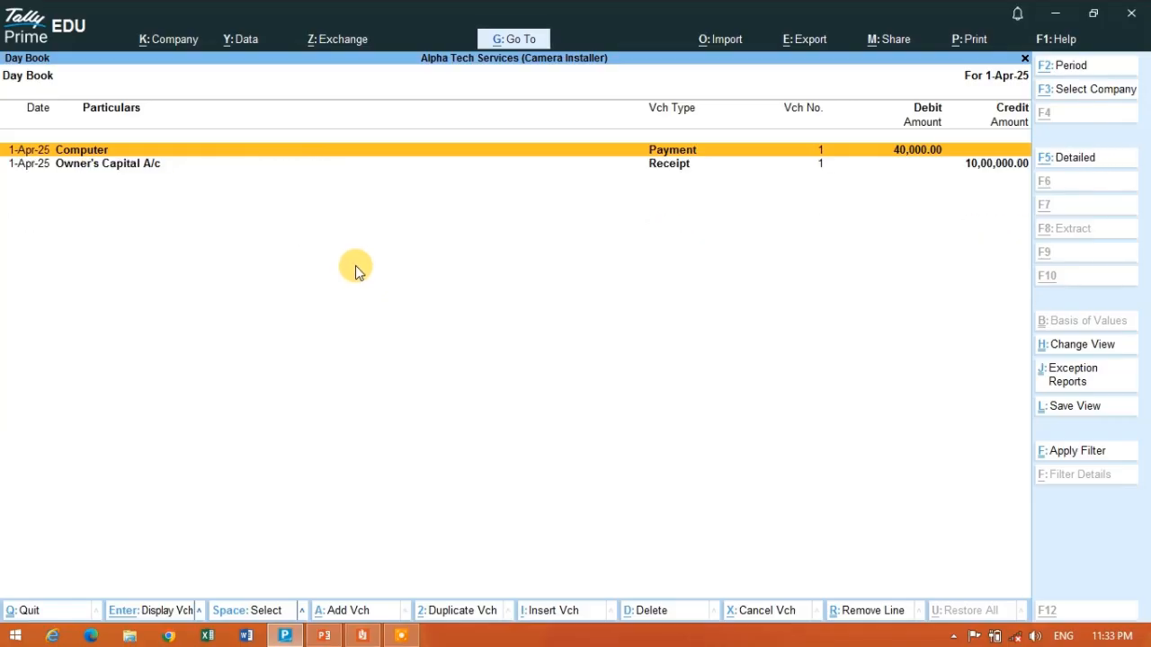
{"action": "key", "text": "alt+F5"}
{"action": "key", "text": "alt+F5"}
{"action": "key", "text": "alt+F5"}
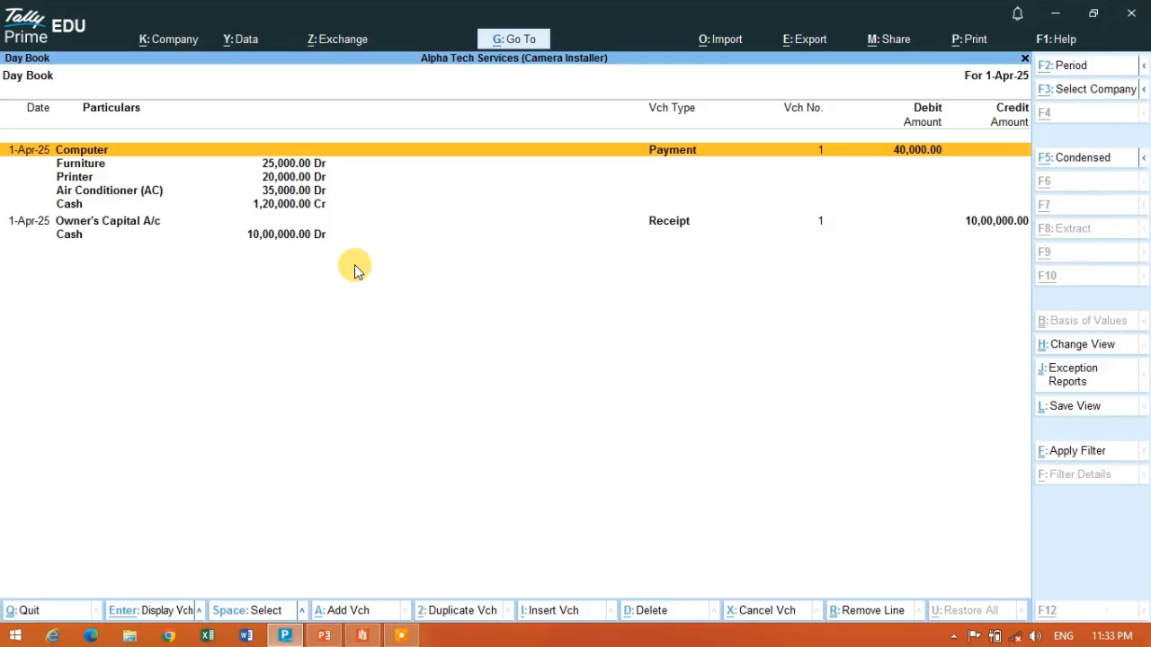
{"action": "key", "text": "alt+F5"}
{"action": "key", "text": "Escape"}
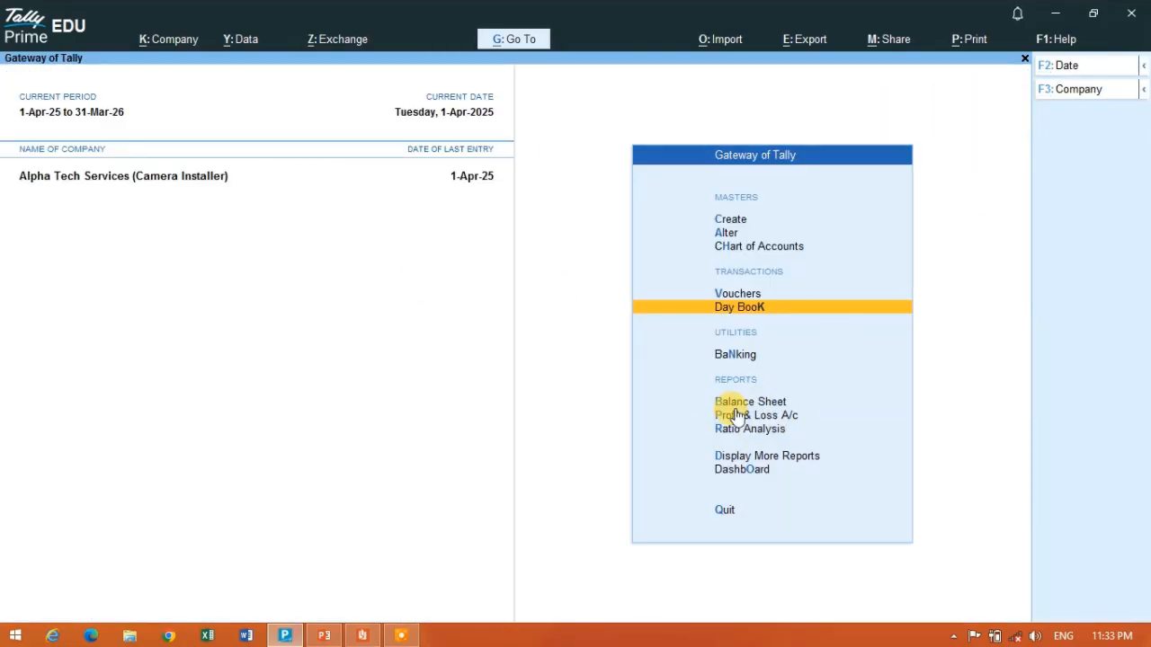
- Review the group closing balances in the Trial Balance, then return to the Gateway of Tally
{"action": "left_click", "coordinate": [722, 456]}
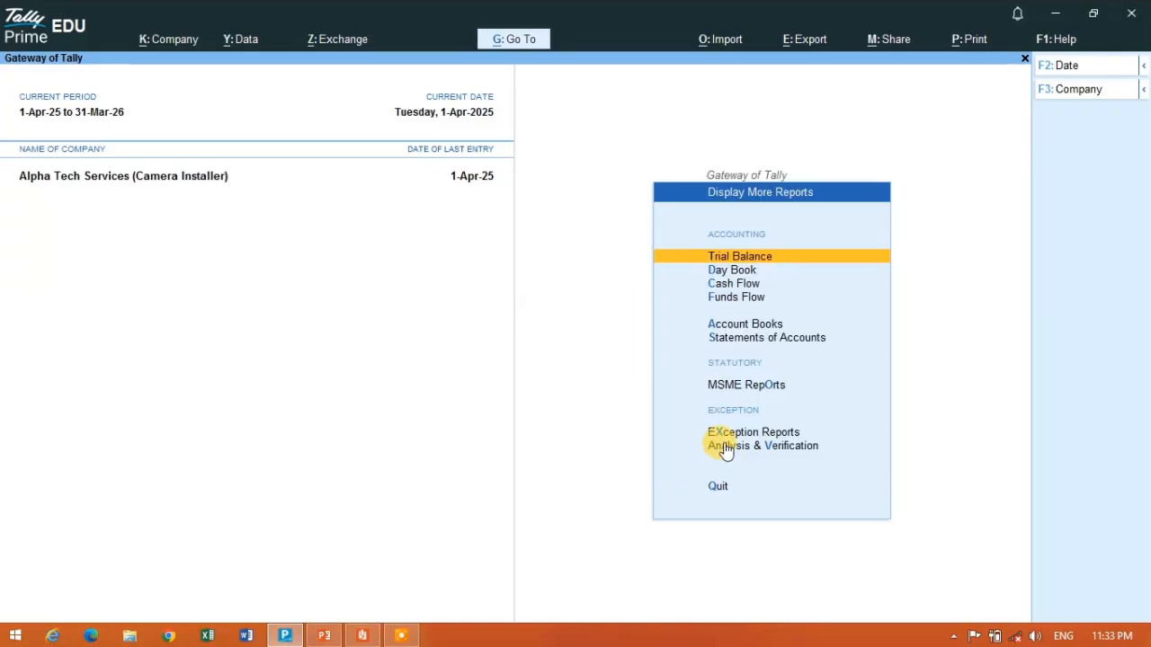
{"action": "left_click", "coordinate": [757, 262]}
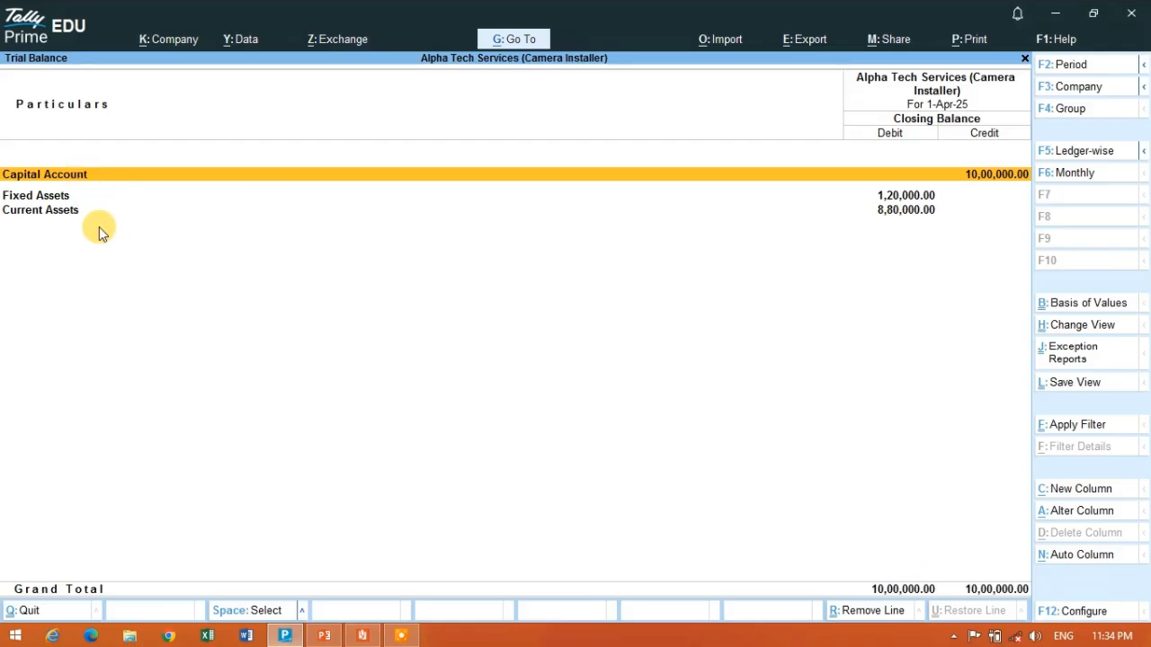
{"action": "key", "text": "Escape"}
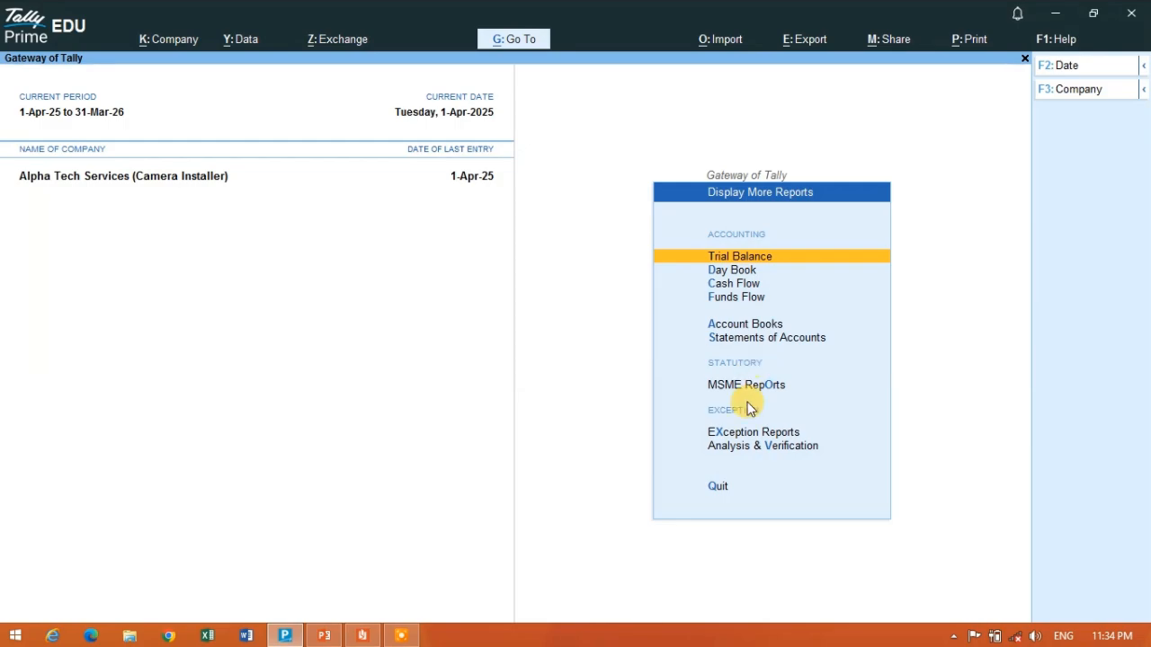
{"action": "key", "text": "Escape"}
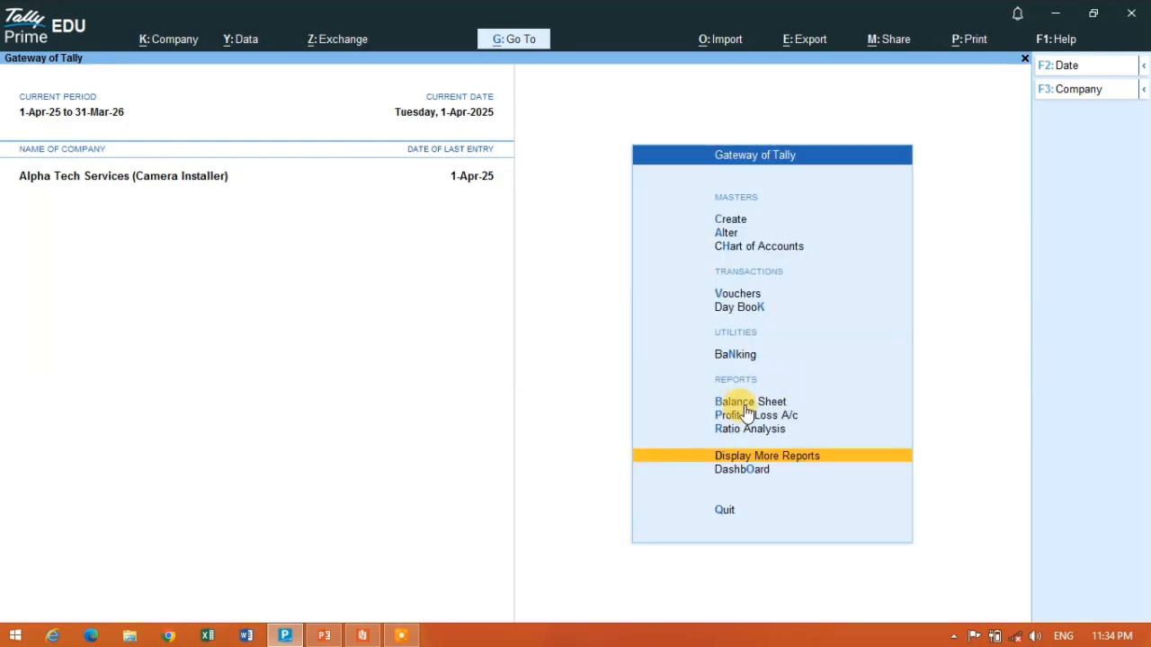
- Examine the liabilities and assets in the Balance Sheet, then return to the Gateway of Tally
{"action": "left_click", "coordinate": [734, 400]}
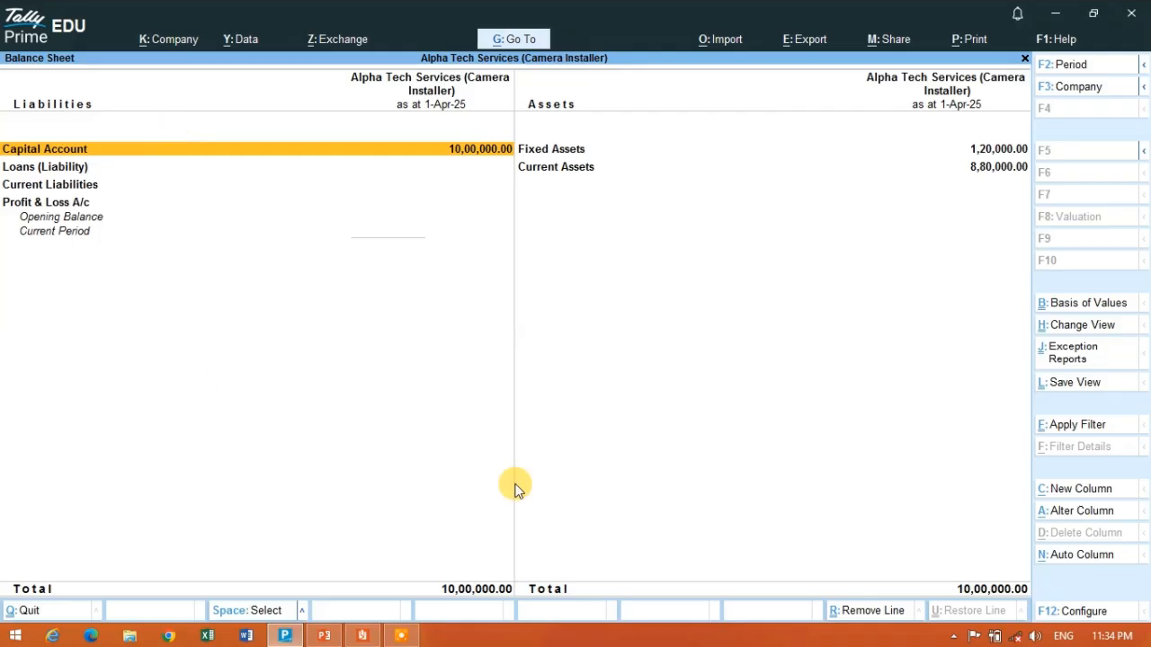
{"action": "key", "text": "Right"}
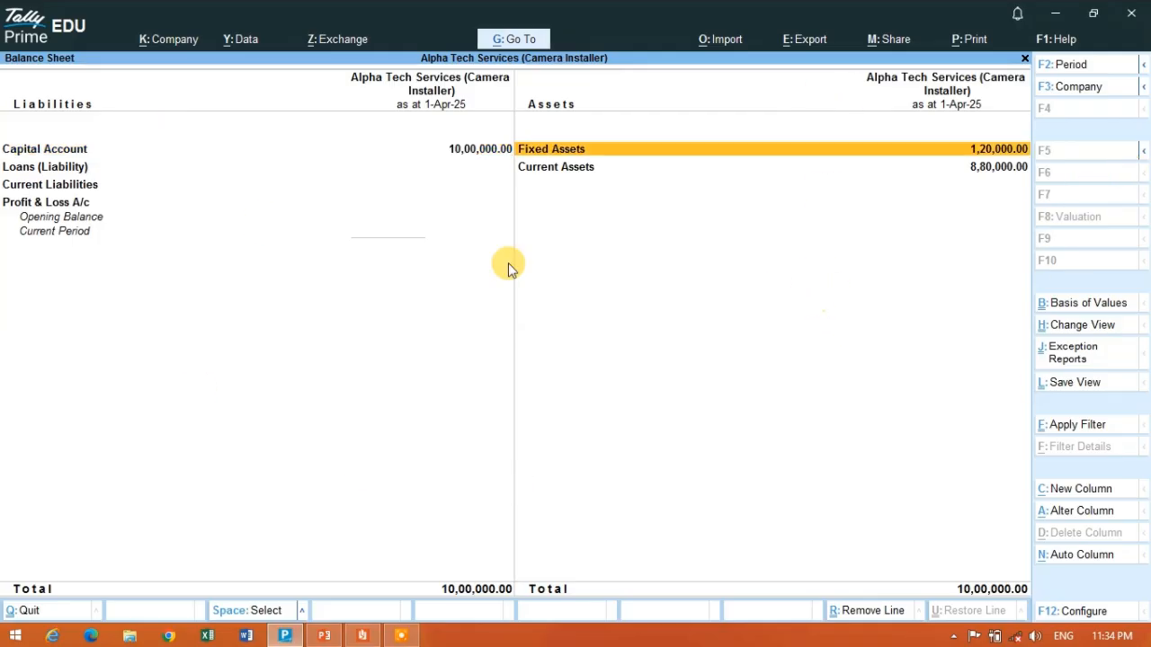
{"action": "left_click", "coordinate": [463, 188]}
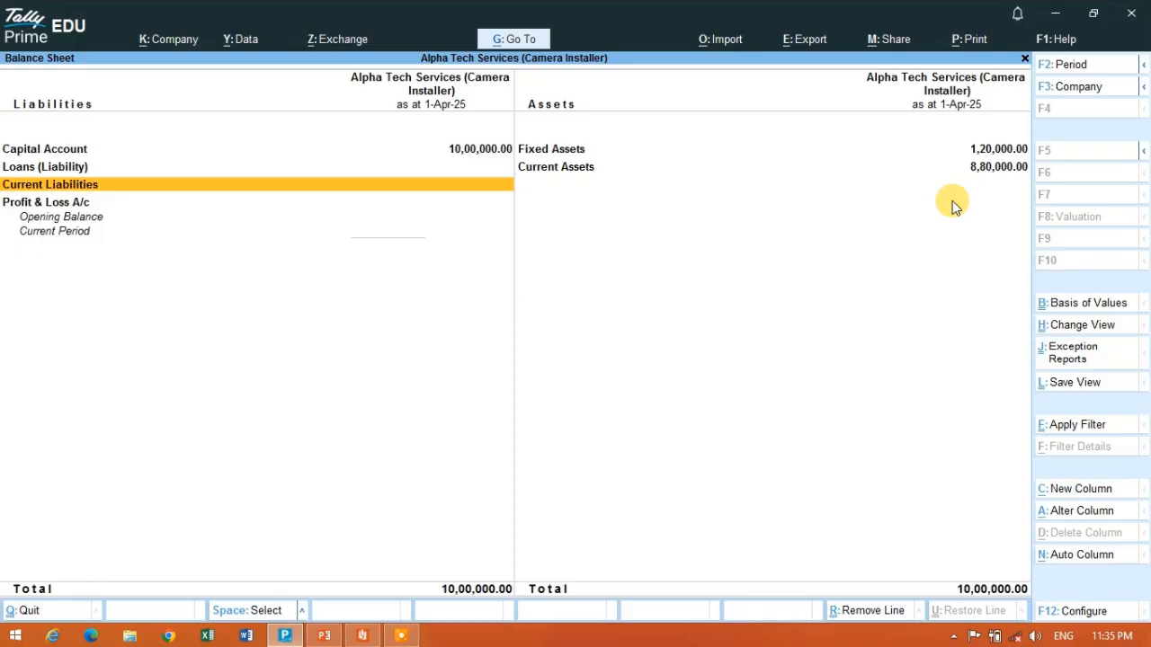
{"action": "key", "text": "Escape"}
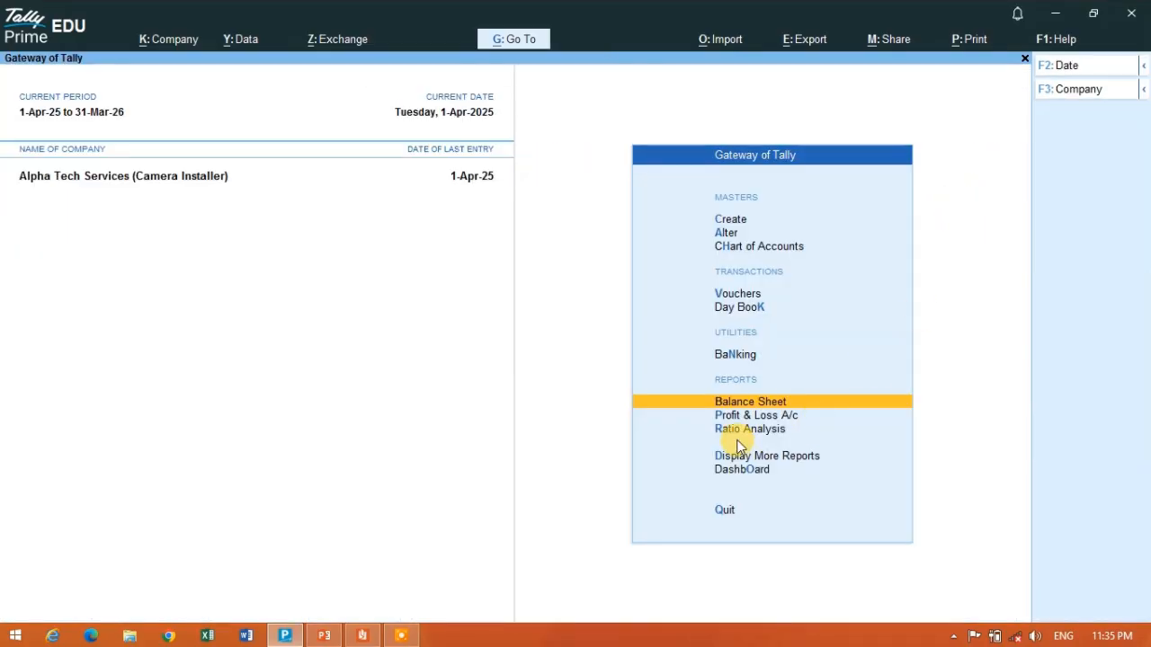
- Switch to the Reader PDF and read the 15-Apr-2025 camera installation equipment purchase from Om Sai Hardwere Store
{"action": "key", "text": "p"}
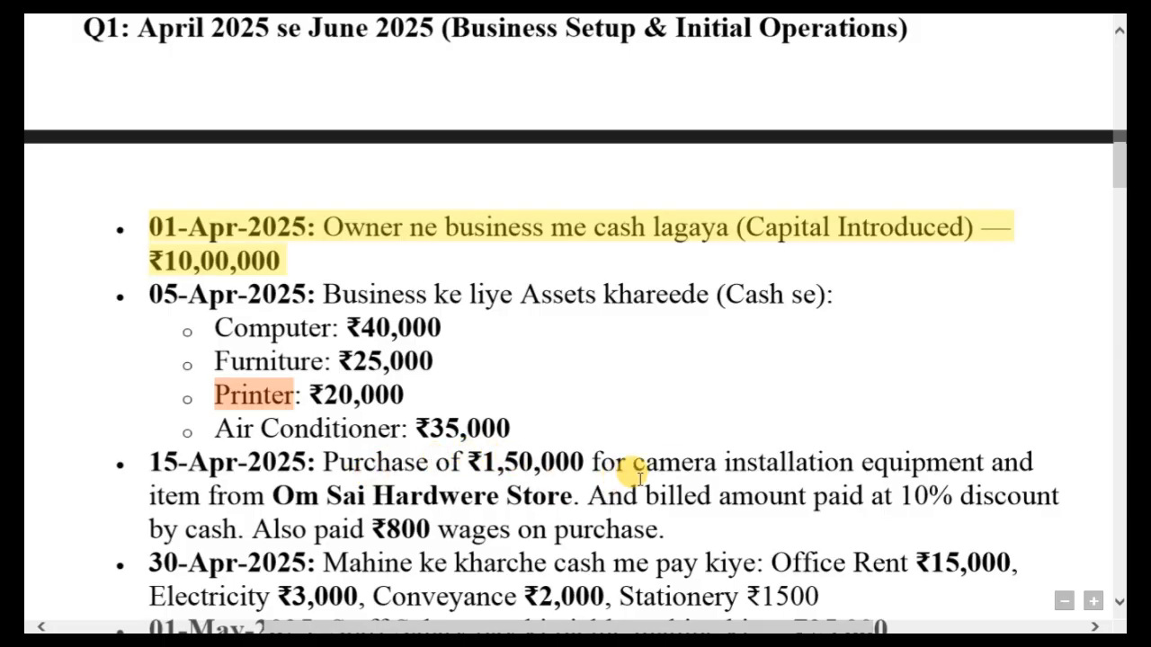
{"action": "scroll", "coordinate": [719, 464], "scroll_direction": "down", "scroll_amount": 1}
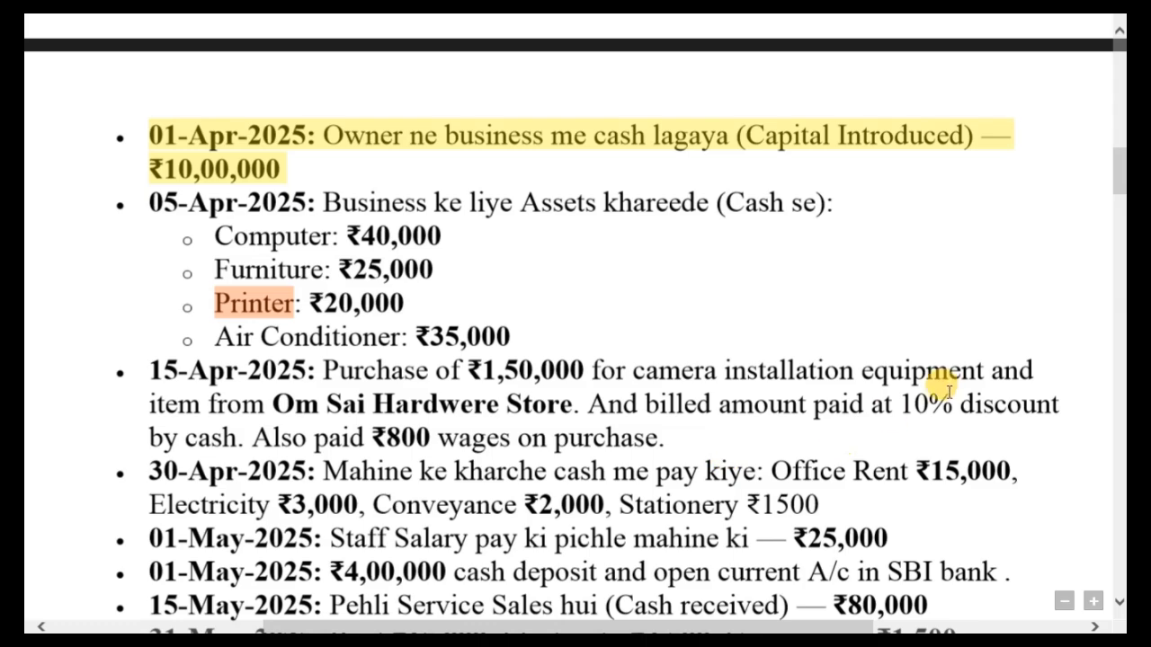
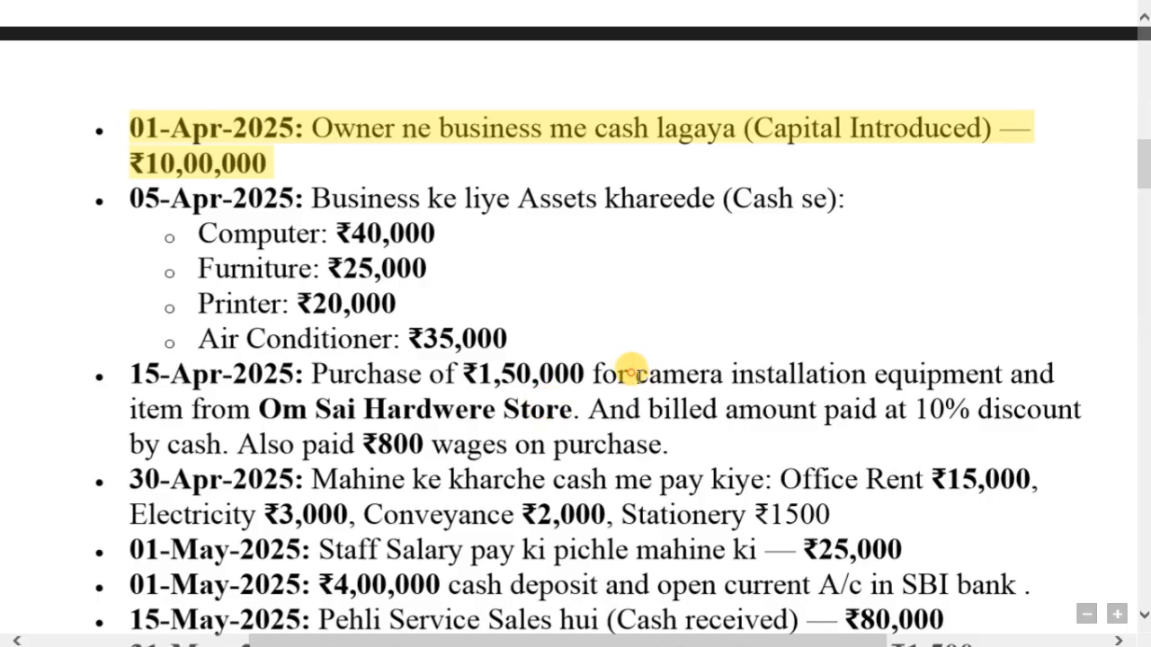
- Mark the camera installation equipment and the supplier Om Sai Hardwere Store in the PDF's 15-Apr-2025 purchase entry
{"action": "left_click_drag", "start_coordinate": [634, 373], "coordinate": [926, 377]}
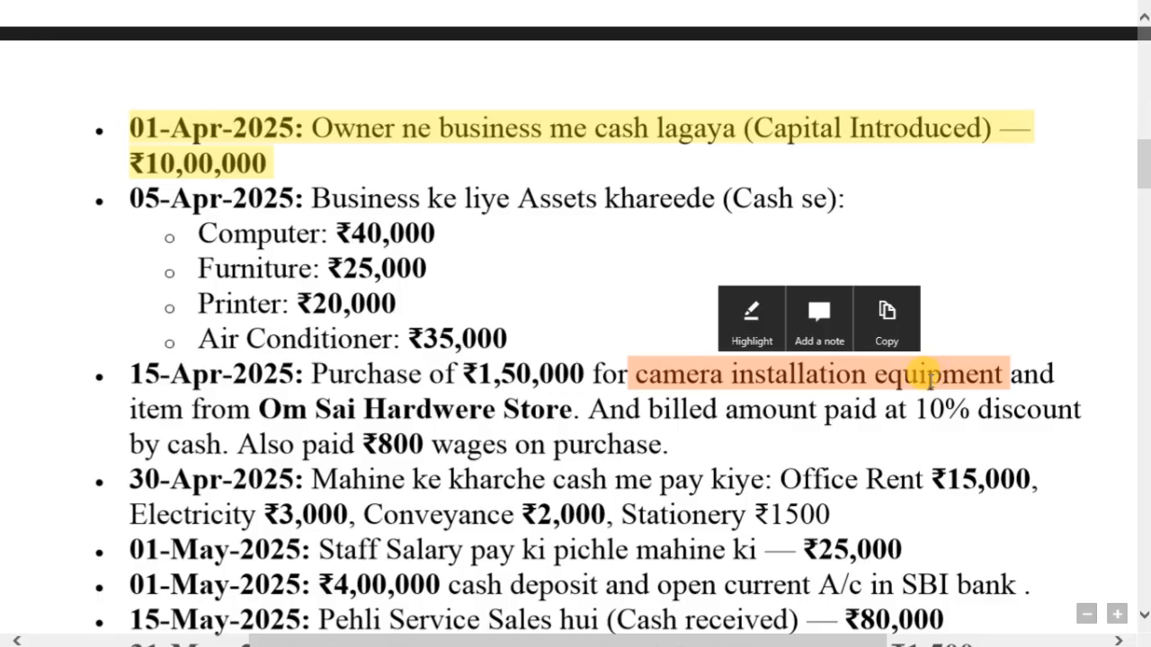
{"action": "left_click", "coordinate": [257, 408]}
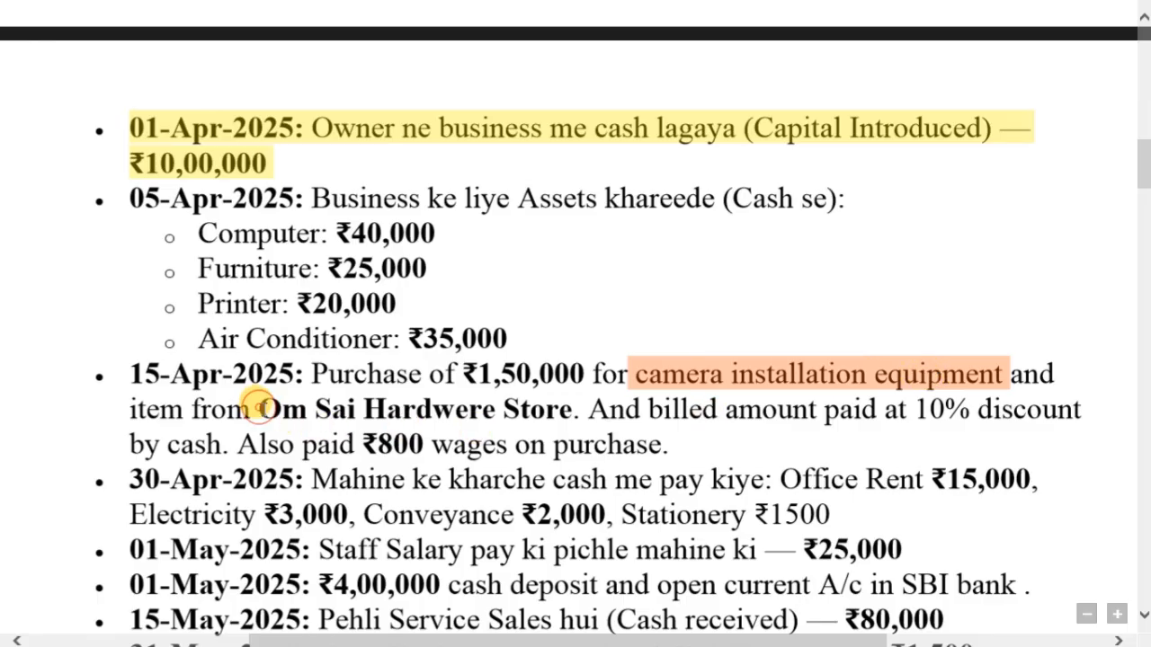
{"action": "left_click_drag", "start_coordinate": [258, 409], "coordinate": [546, 414]}
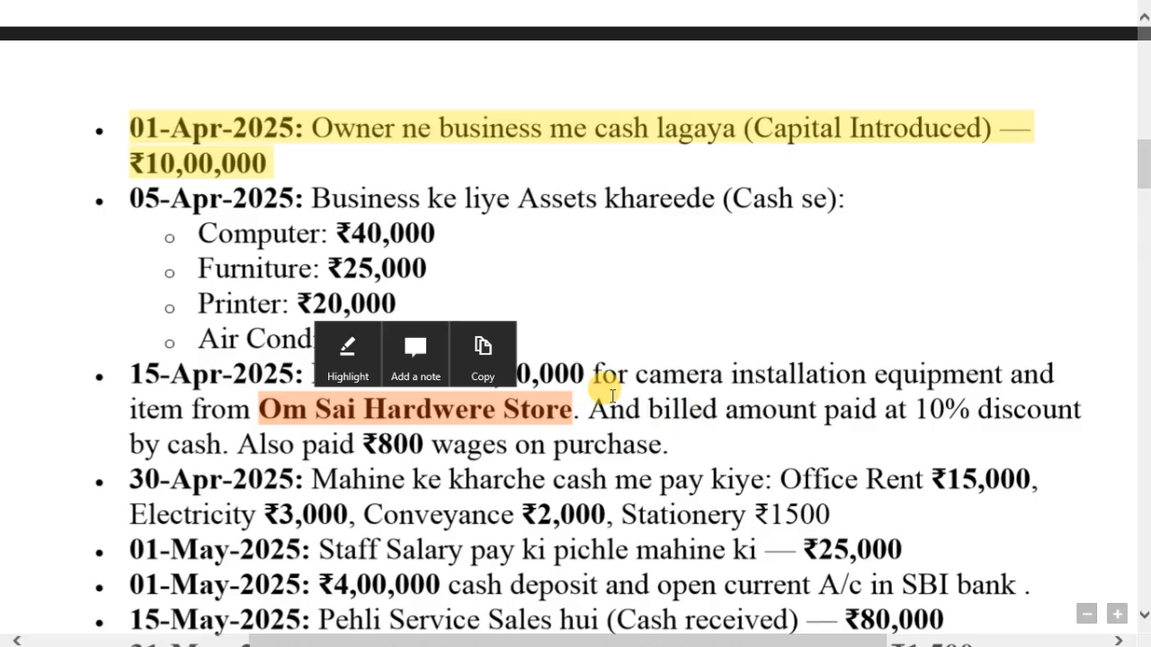
- Switch to Tally Prime and open a new Journal voucher
{"action": "key", "text": "alt+Tab"}
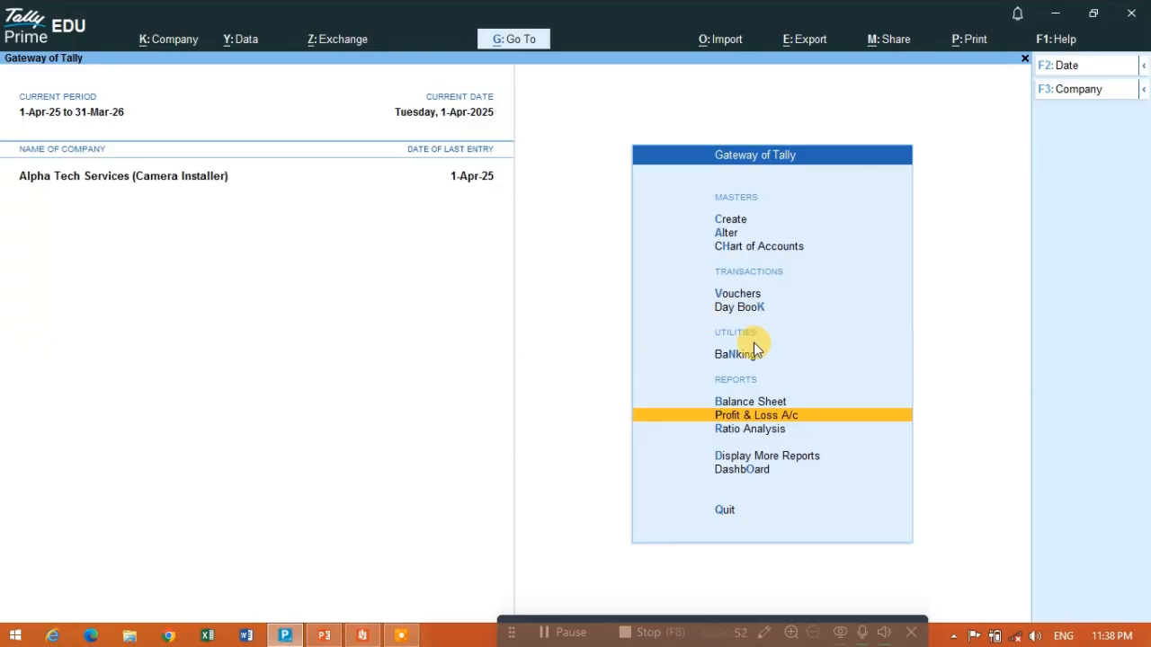
{"action": "left_click", "coordinate": [741, 296]}
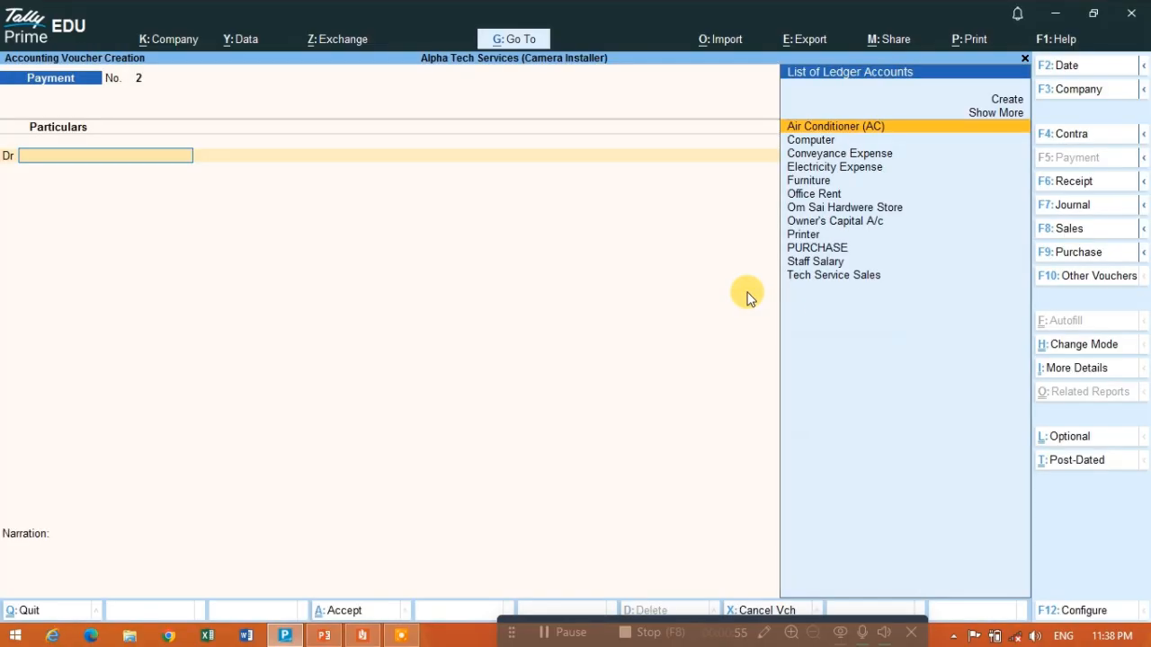
{"action": "left_click", "coordinate": [1081, 210]}
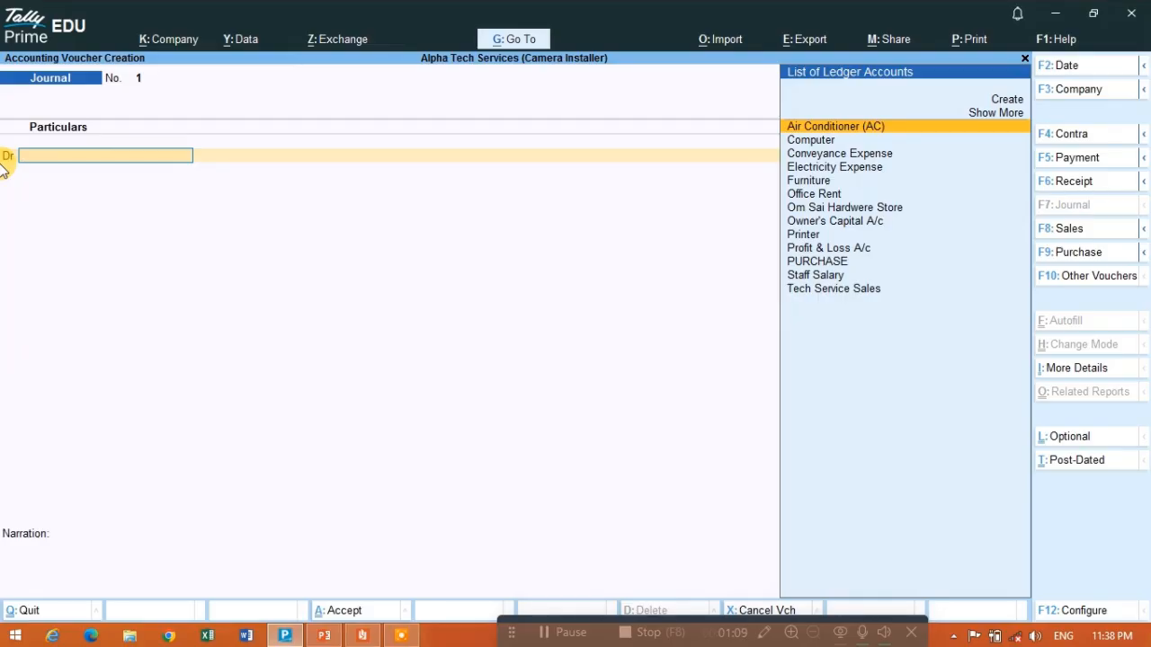
- Copy "camera installation equipment" from the PDF and paste it as the name of a new ledger created from the voucher's debit line
{"action": "key", "text": "alt+Tab"}
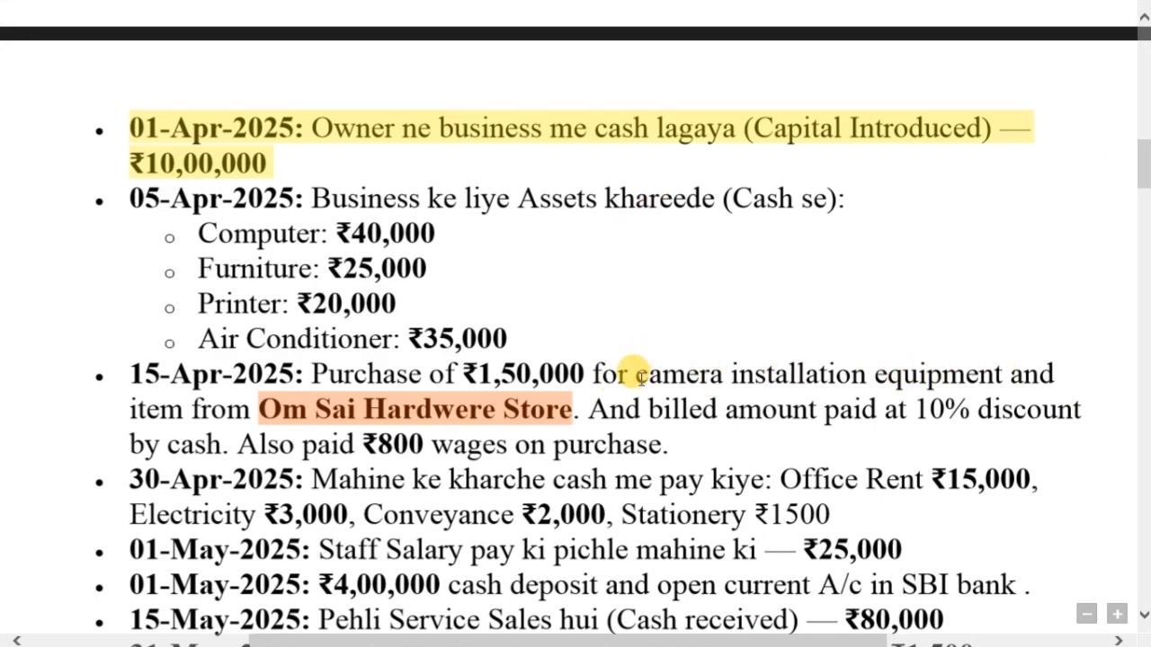
{"action": "left_click_drag", "start_coordinate": [635, 376], "coordinate": [977, 368]}
{"action": "key", "text": "ctrl+c"}
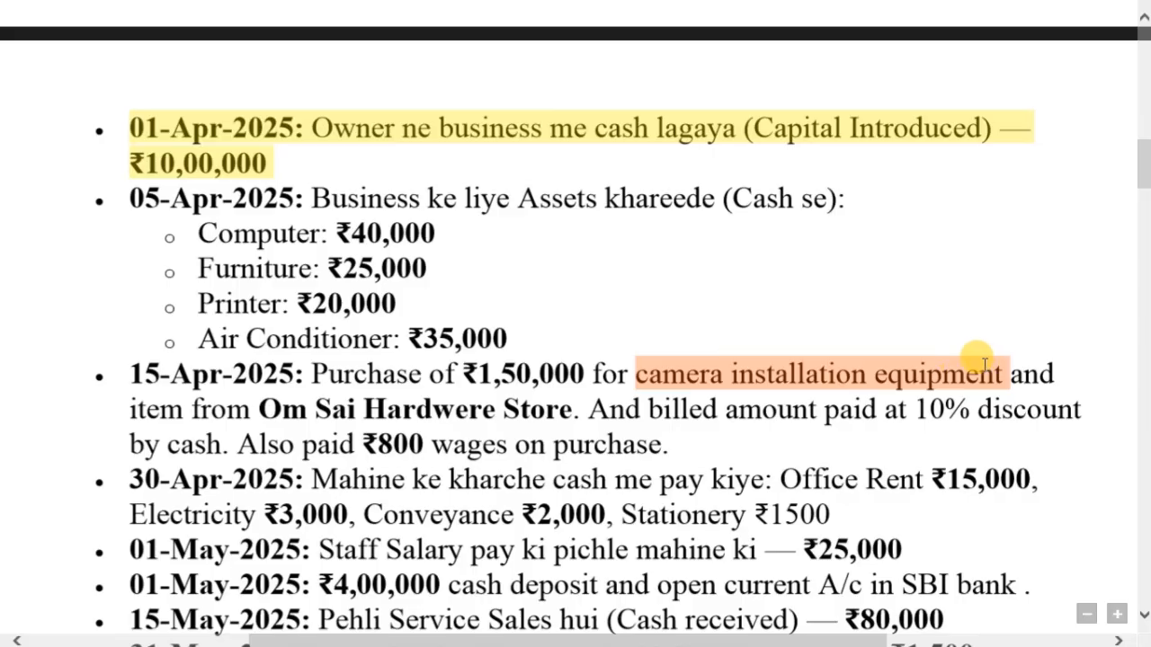
{"action": "key", "text": "alt+Tab"}
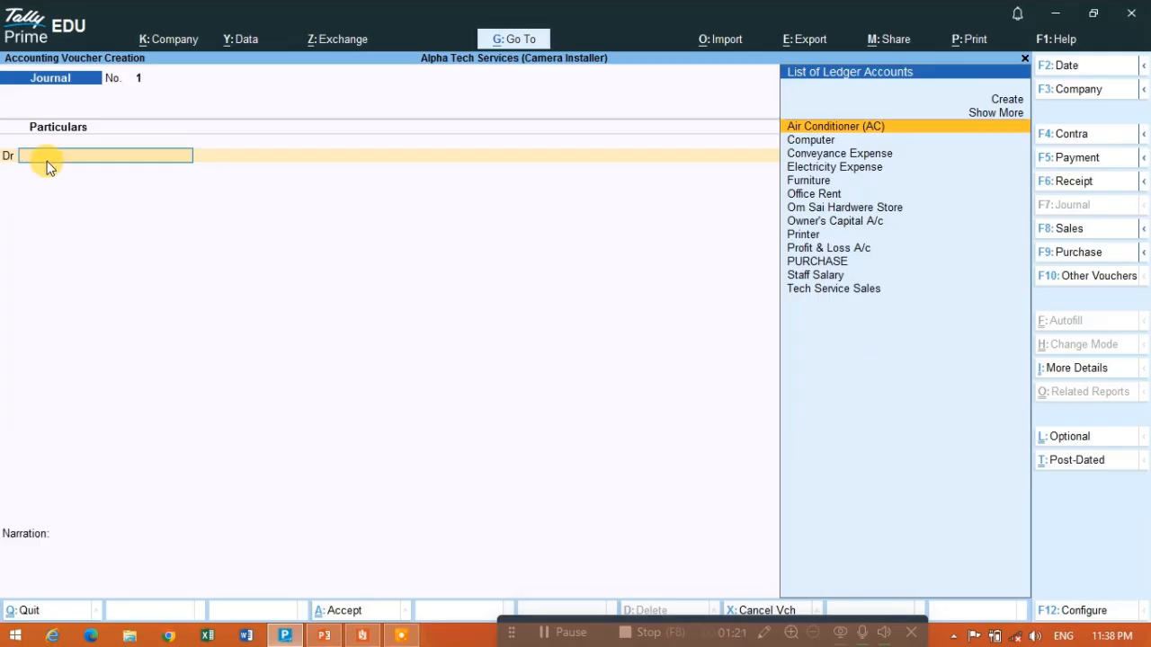
{"action": "key", "text": "alt+c"}
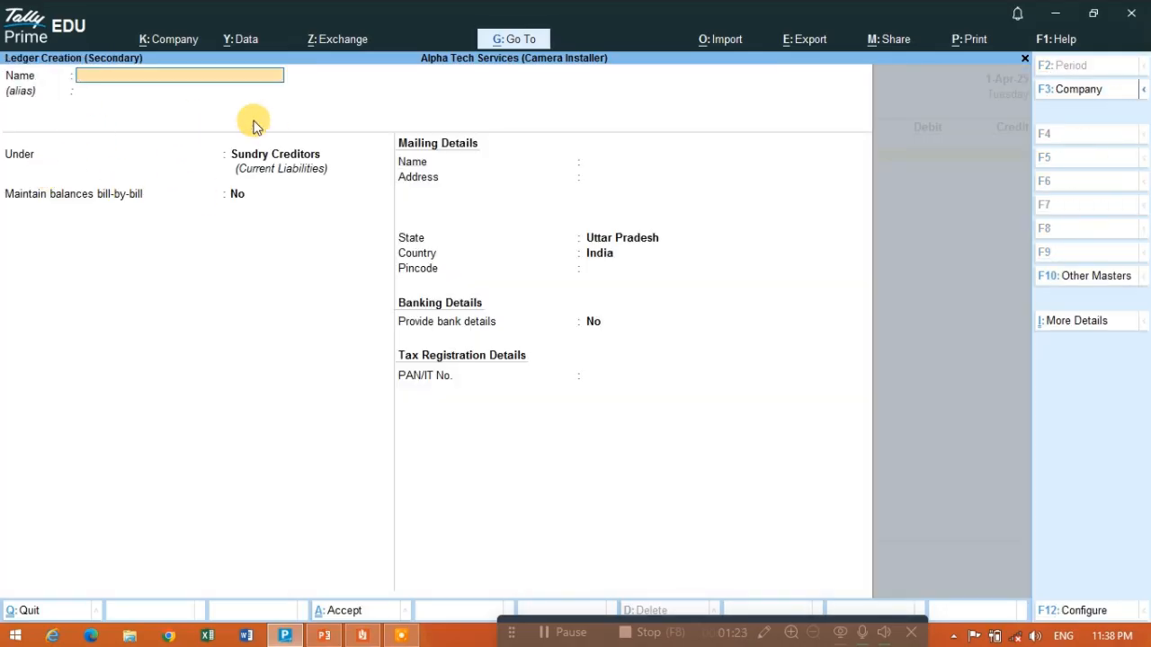
{"action": "key", "text": "ctrl+v"}
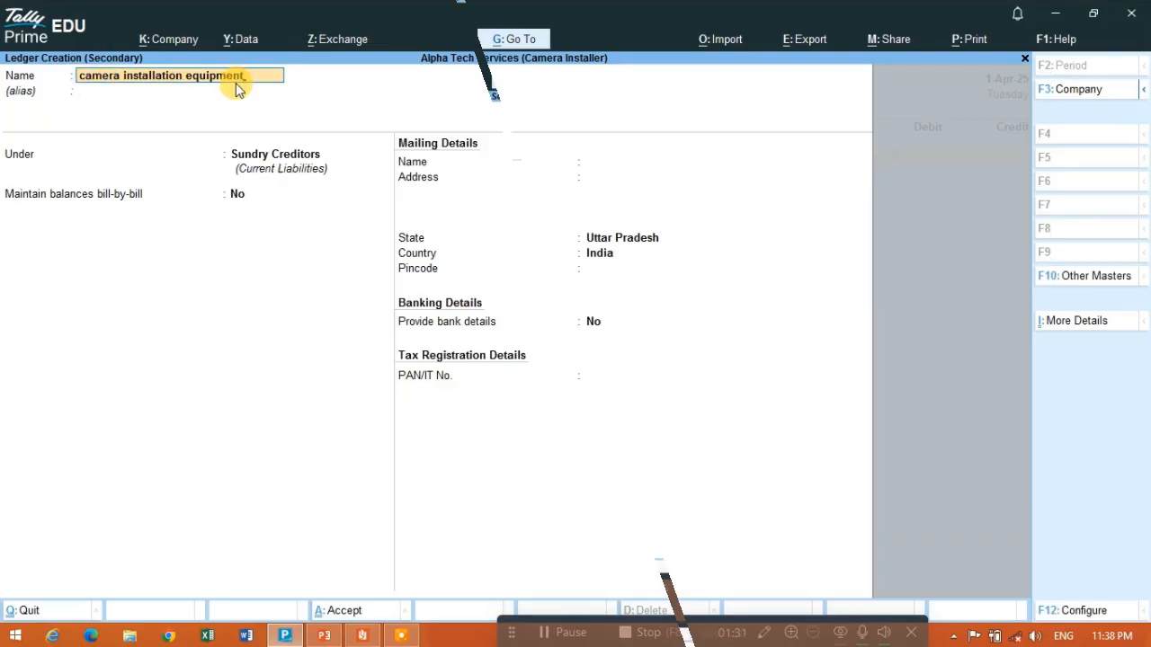
- Clear the pasted ledger name and re-enter it as "Camera installation equipment" with an initial capital, leaving the alias blank
{"action": "key", "text": "BackSpace"}
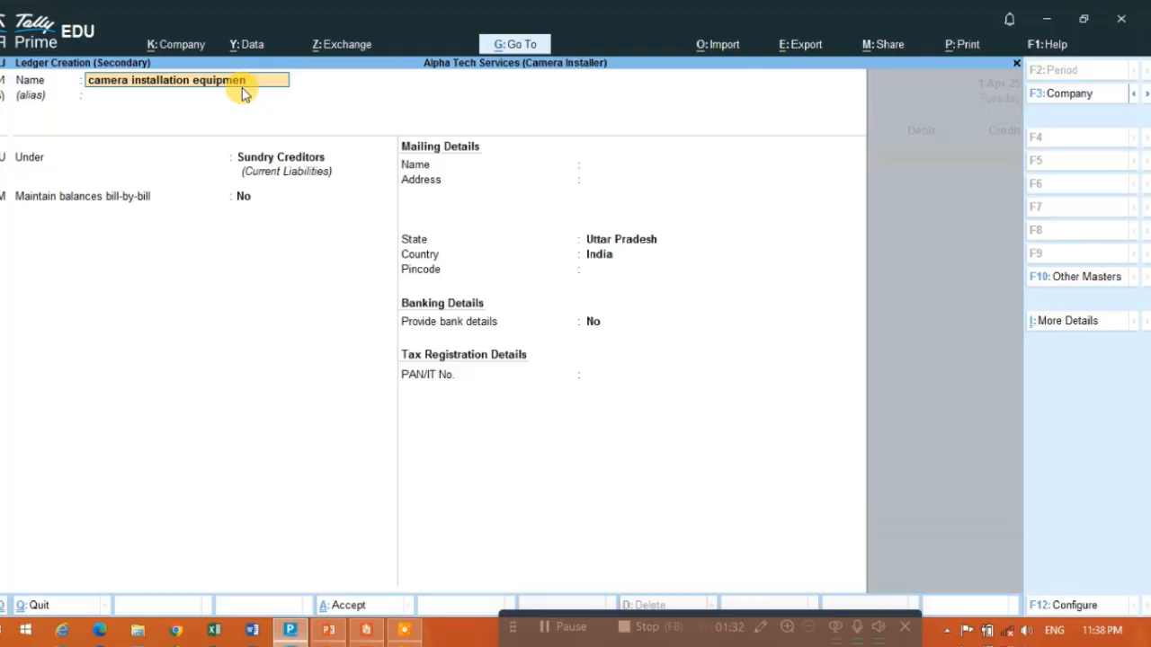
{"action": "key", "text": "BackSpace"}
{"action": "key", "text": "BackSpace"}
{"action": "key", "text": "BackSpace"}
{"action": "key", "text": "BackSpace"}
{"action": "key", "text": "BackSpace"}
{"action": "key", "text": "BackSpace"}
{"action": "key", "text": "BackSpace"}
{"action": "key", "text": "BackSpace"}
{"action": "key", "text": "BackSpace"}
{"action": "key", "text": "BackSpace"}
{"action": "key", "text": "BackSpace"}
{"action": "key", "text": "BackSpace"}
{"action": "key", "text": "BackSpace"}
{"action": "key", "text": "BackSpace"}
{"action": "key", "text": "BackSpace"}
{"action": "key", "text": "BackSpace"}
{"action": "key", "text": "BackSpace"}
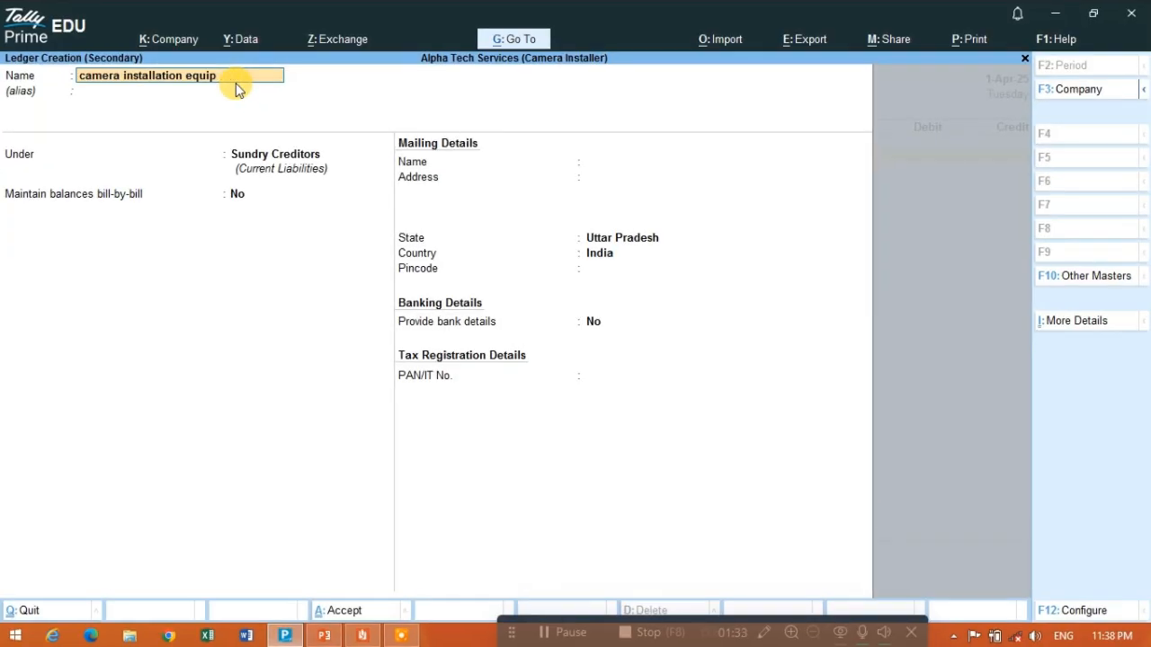
{"action": "key", "text": "BackSpace"}
{"action": "key", "text": "BackSpace"}
{"action": "key", "text": "BackSpace"}
{"action": "key", "text": "BackSpace"}
{"action": "key", "text": "BackSpace"}
{"action": "key", "text": "BackSpace"}
{"action": "key", "text": "BackSpace"}
{"action": "key", "text": "BackSpace"}
{"action": "key", "text": "BackSpace"}
{"action": "key", "text": "BackSpace"}
{"action": "key", "text": "BackSpace"}
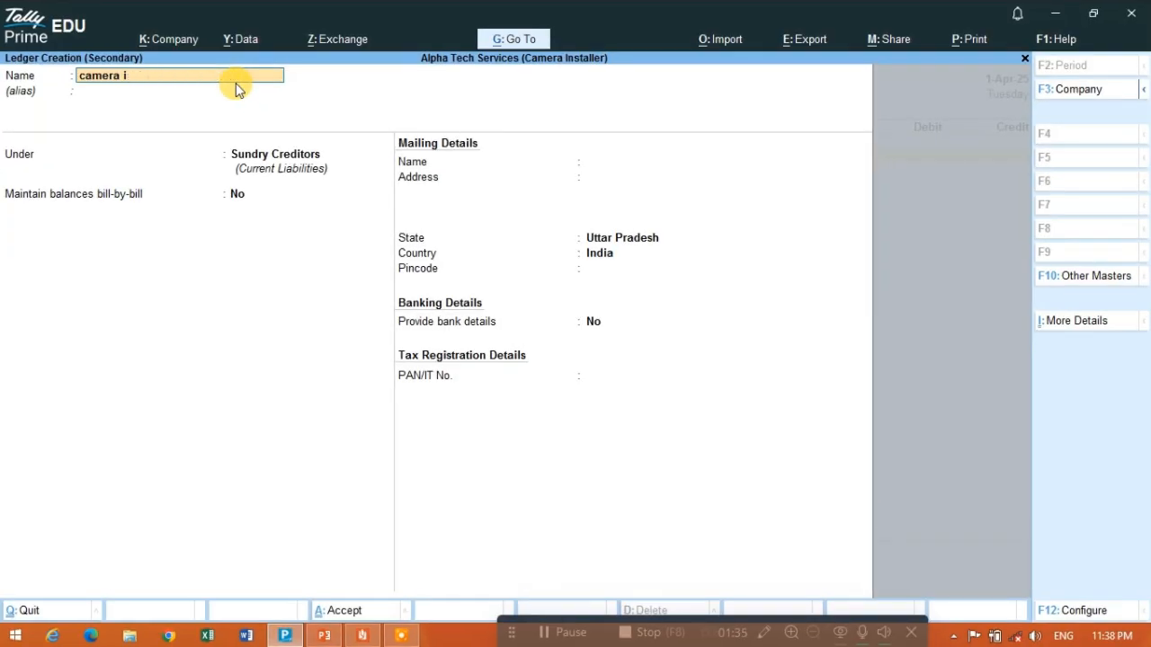
{"action": "type", "text": "CAMERA"}
{"action": "key", "text": "BackSpace"}
{"action": "key", "text": "BackSpace"}
{"action": "key", "text": "BackSpace"}
{"action": "key", "text": "BackSpace"}
{"action": "key", "text": "BackSpace"}
{"action": "type", "text": "amera installation"}
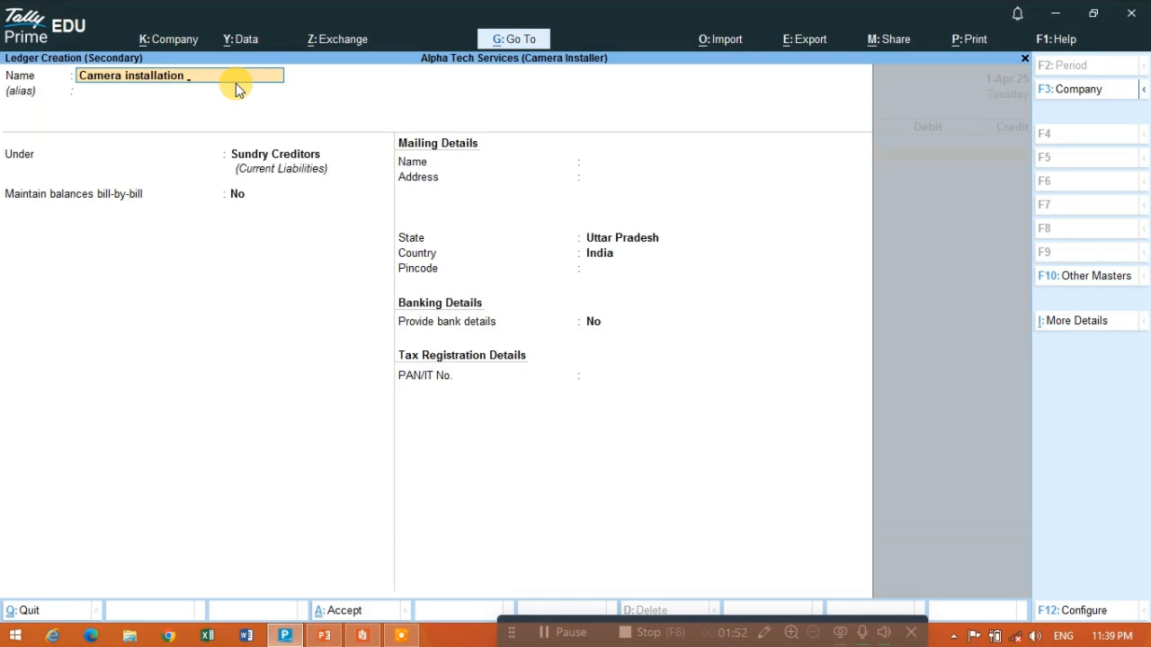
{"action": "type", "text": " equ"}
{"action": "key", "text": "Return"}
{"action": "key", "text": "Return"}
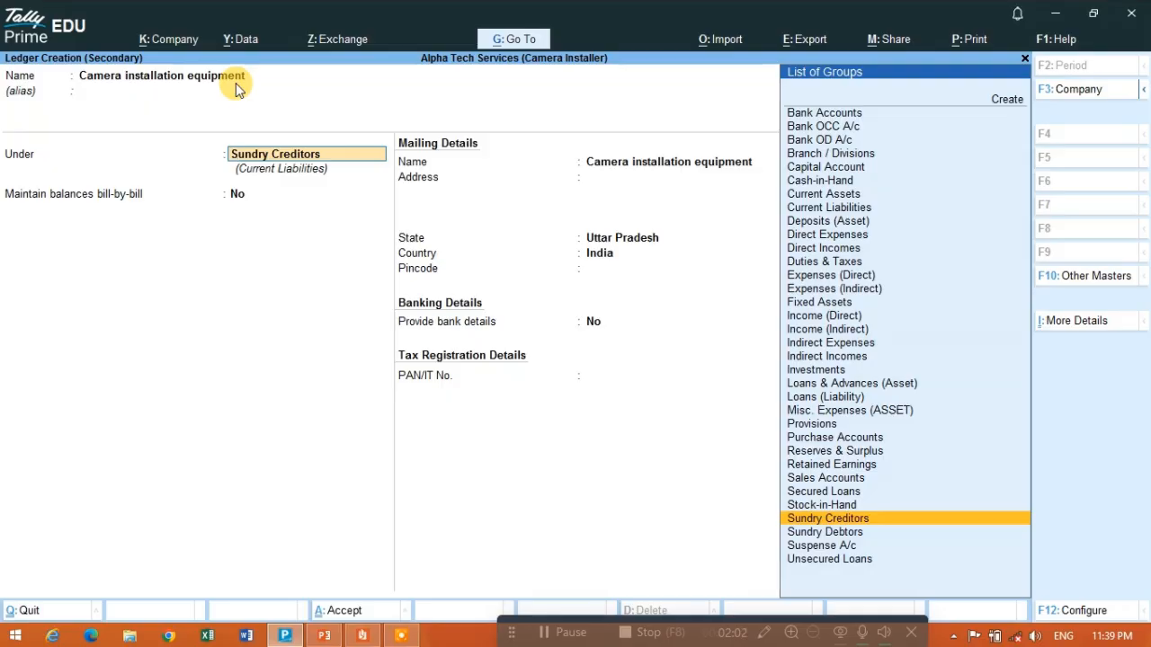
- Place the Camera installation equipment ledger under Purchase Accounts and save it with the remaining details at their defaults
{"action": "type", "text": "Pur"}
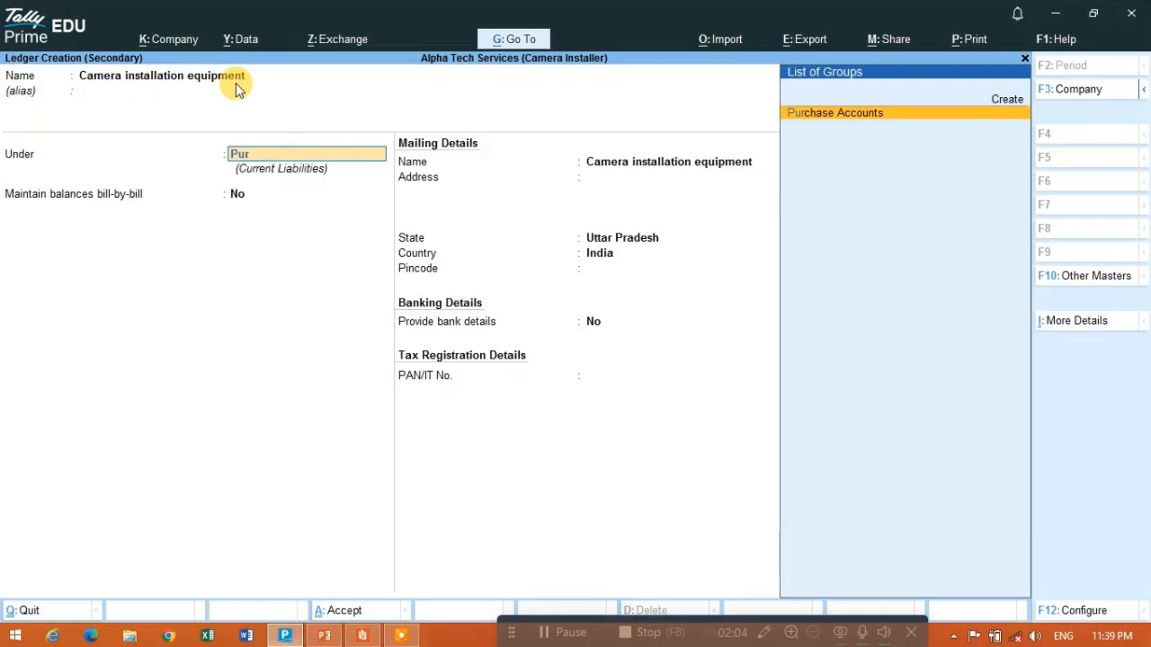
{"action": "key", "text": "Return"}
{"action": "key", "text": "Return"}
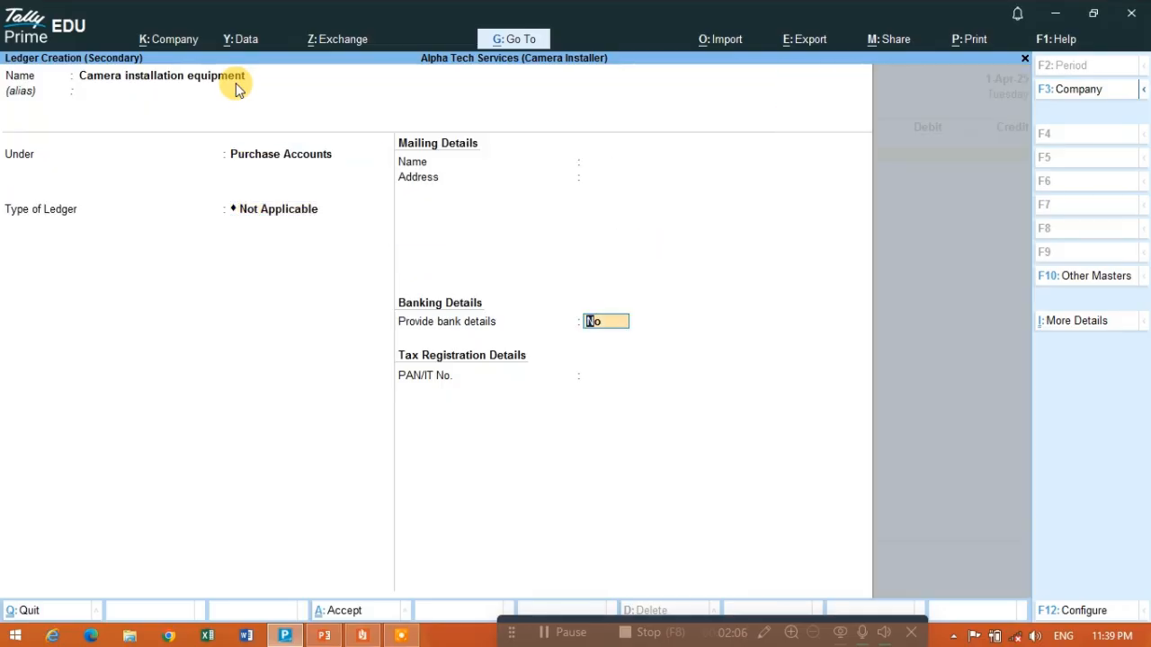
{"action": "key", "text": "Return"}
{"action": "key", "text": "y"}
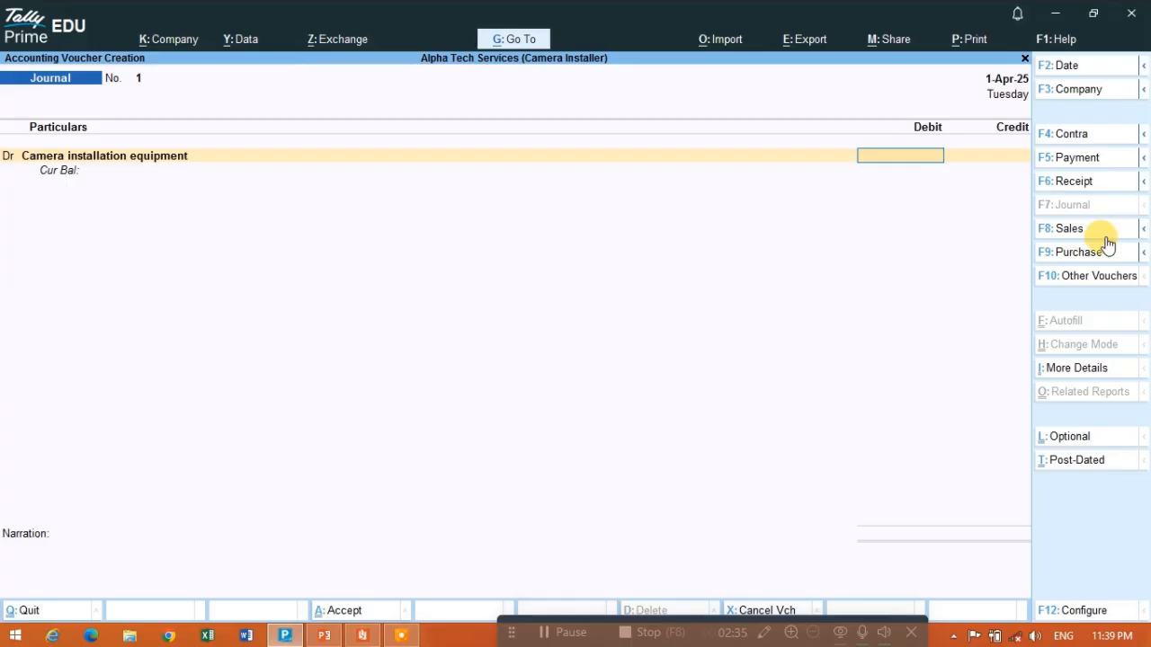
- Check the purchase amount in the PDF and debit Camera installation equipment with 1,50,000 in the Journal voucher
{"action": "key", "text": "alt+Tab"}
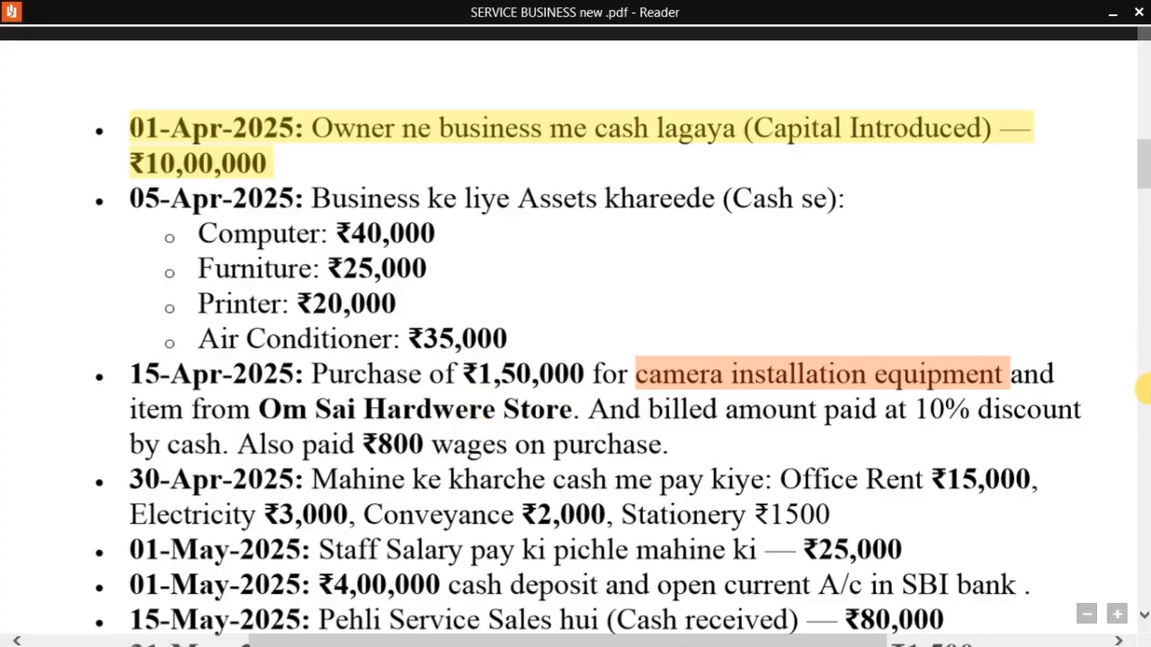
{"action": "key", "text": "alt+Tab"}
{"action": "type", "text": "1,50,000"}
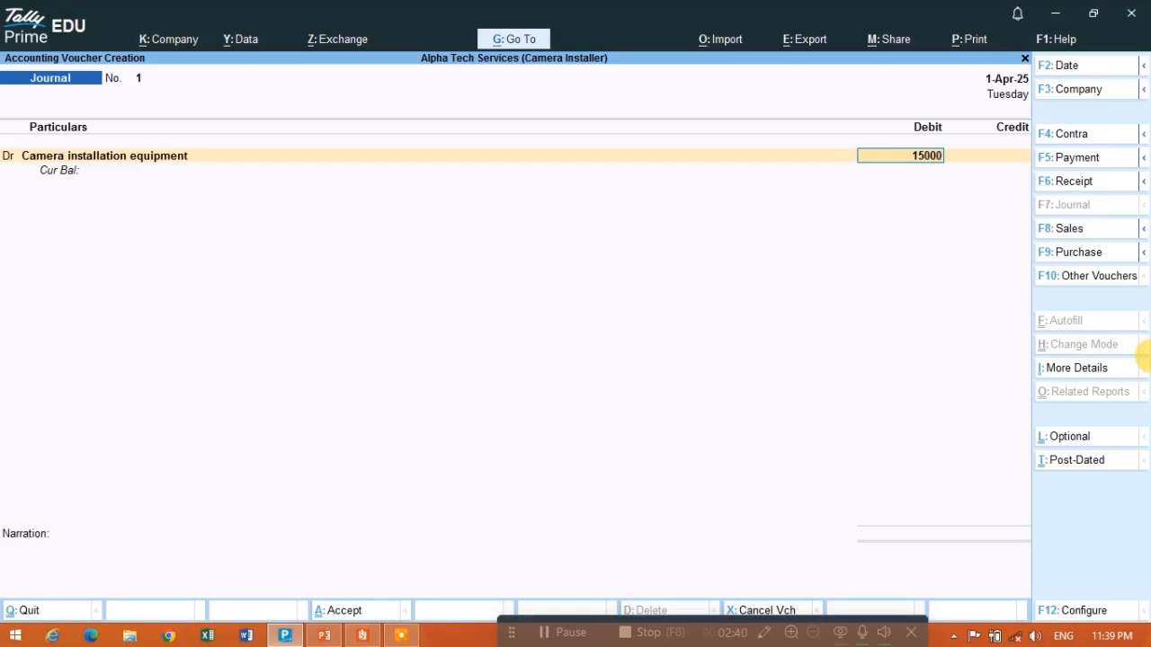
{"action": "key", "text": "Return"}
{"action": "key", "text": "Return"}
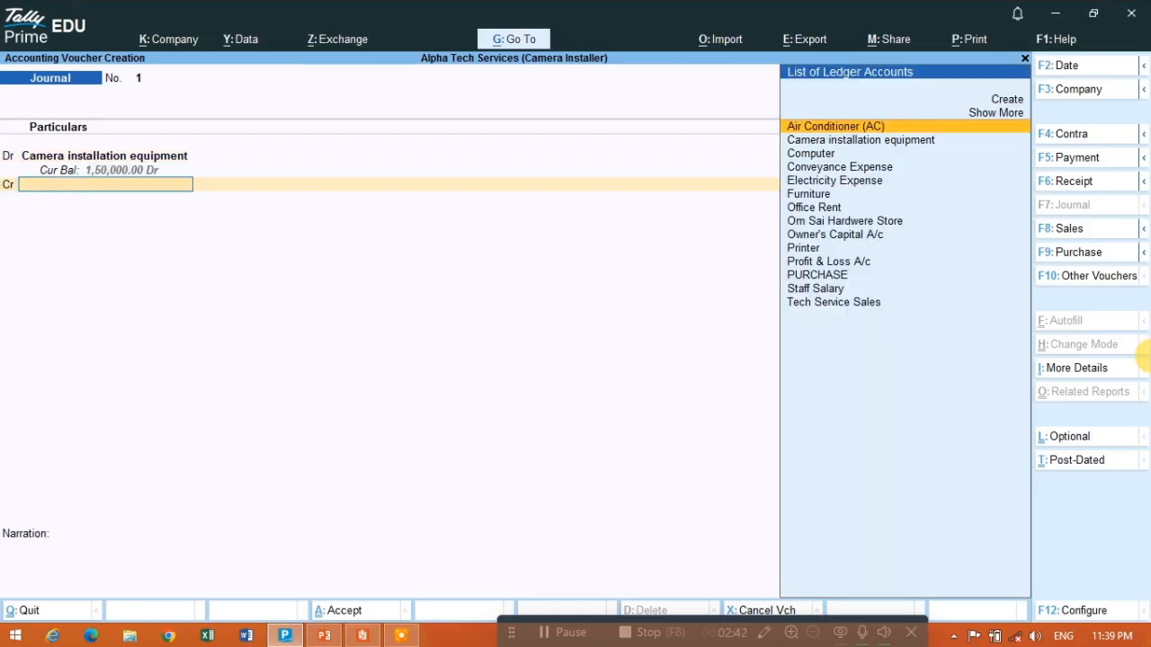
- Check the supplier in the PDF and credit Om Sai Hardwere Store with 1,50,000 in the Journal voucher
{"action": "key", "text": "alt+Tab"}
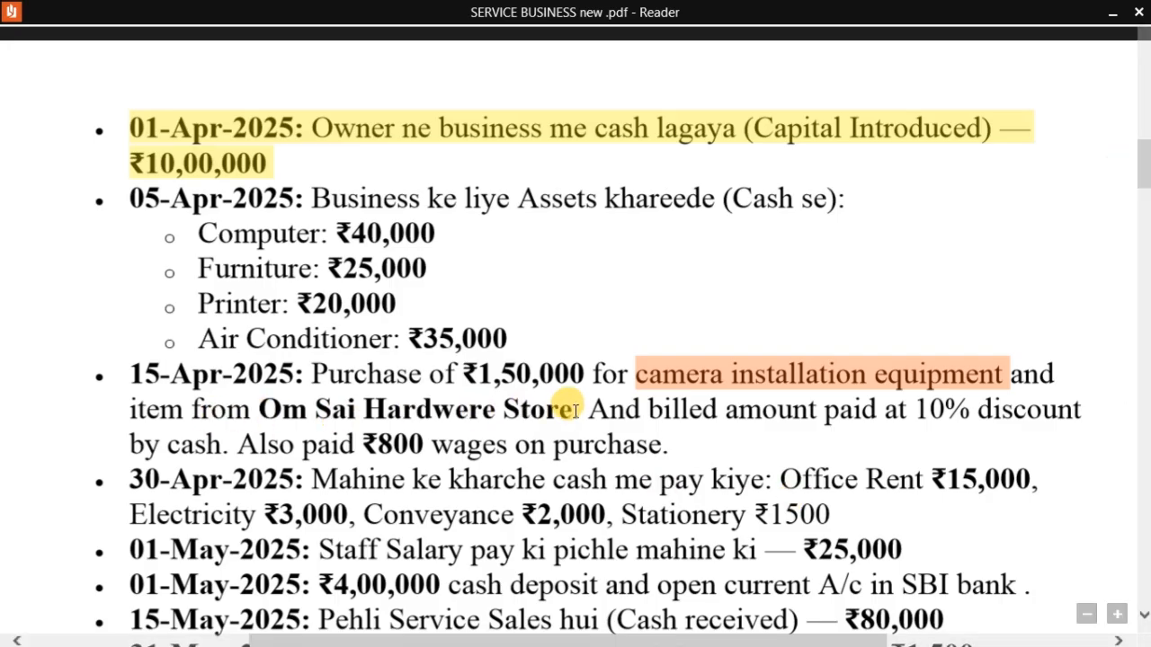
{"action": "key", "text": "alt+Tab"}
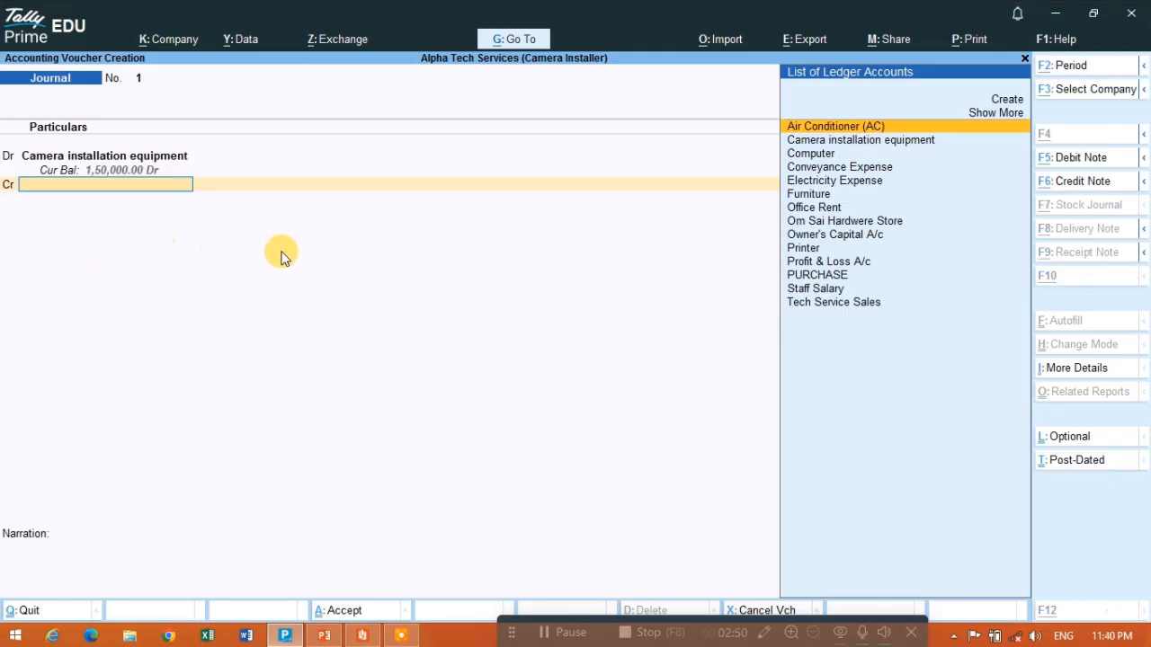
{"action": "key", "text": "alt+Tab"}
{"action": "key", "text": "alt+Tab"}
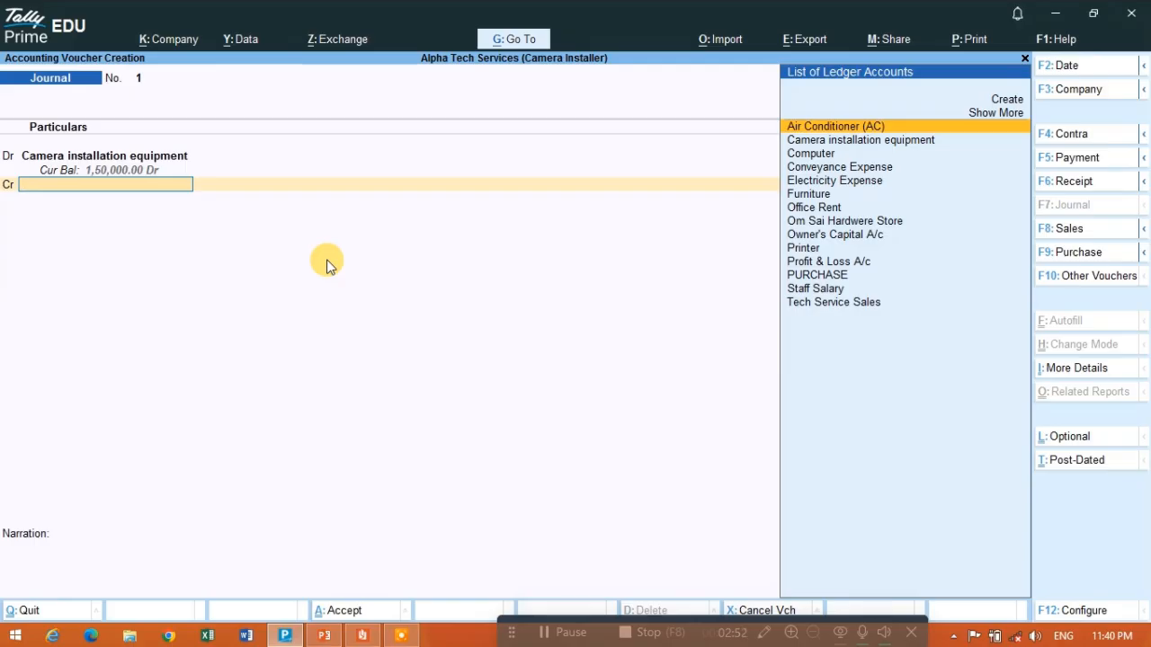
{"action": "type", "text": "Om"}
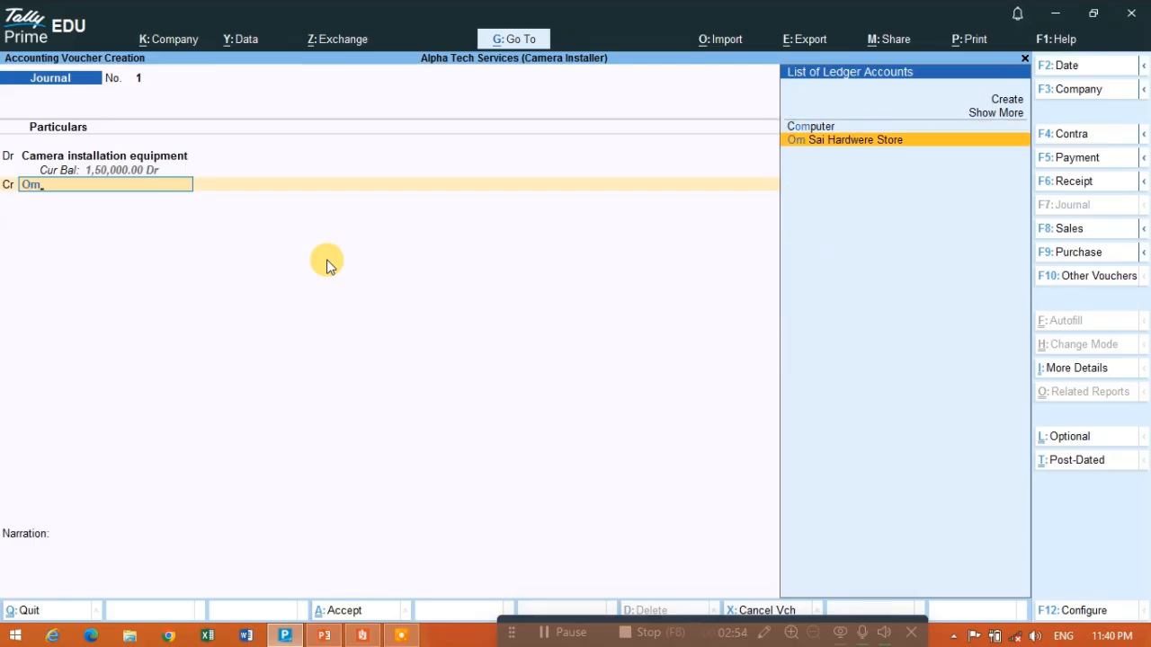
{"action": "key", "text": "Return"}
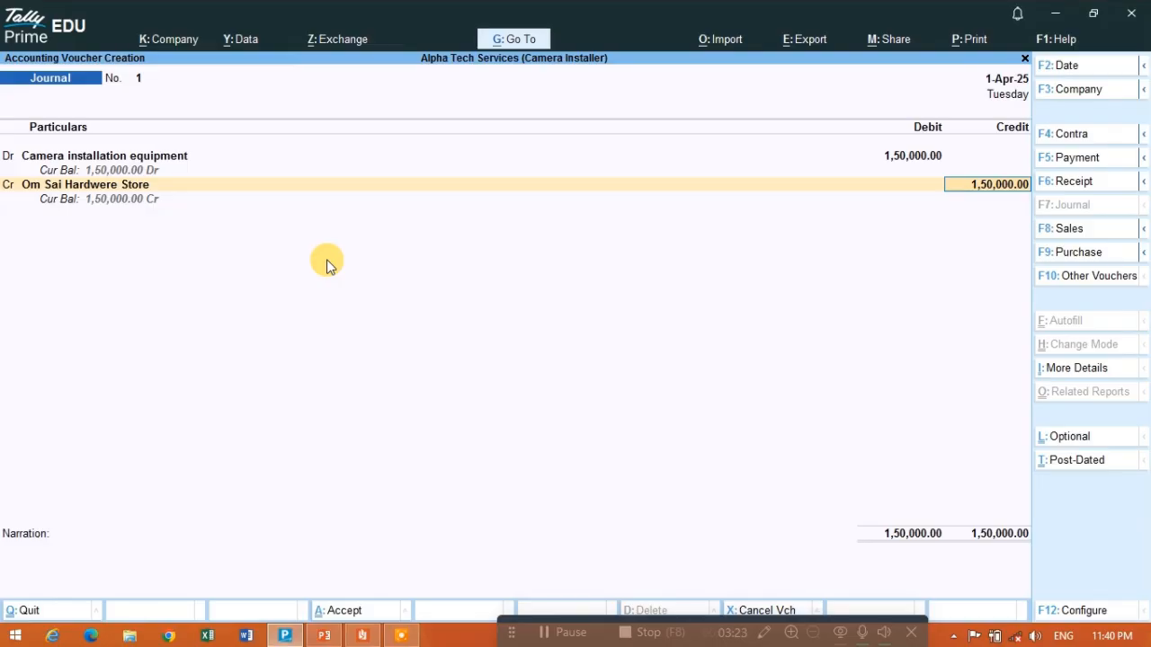
- Open the Om Sai Hardwere Store ledger from the credit line, examine its group and details, and return to the voucher
{"action": "key", "text": "shift+Tab"}
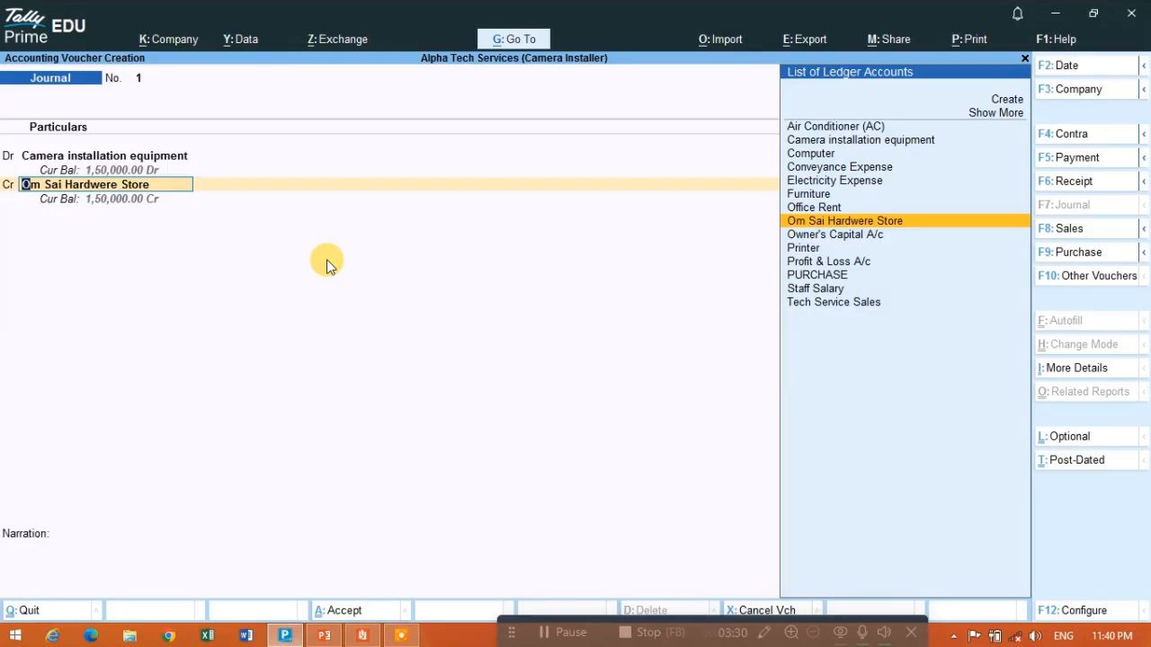
{"action": "key", "text": "ctrl"}
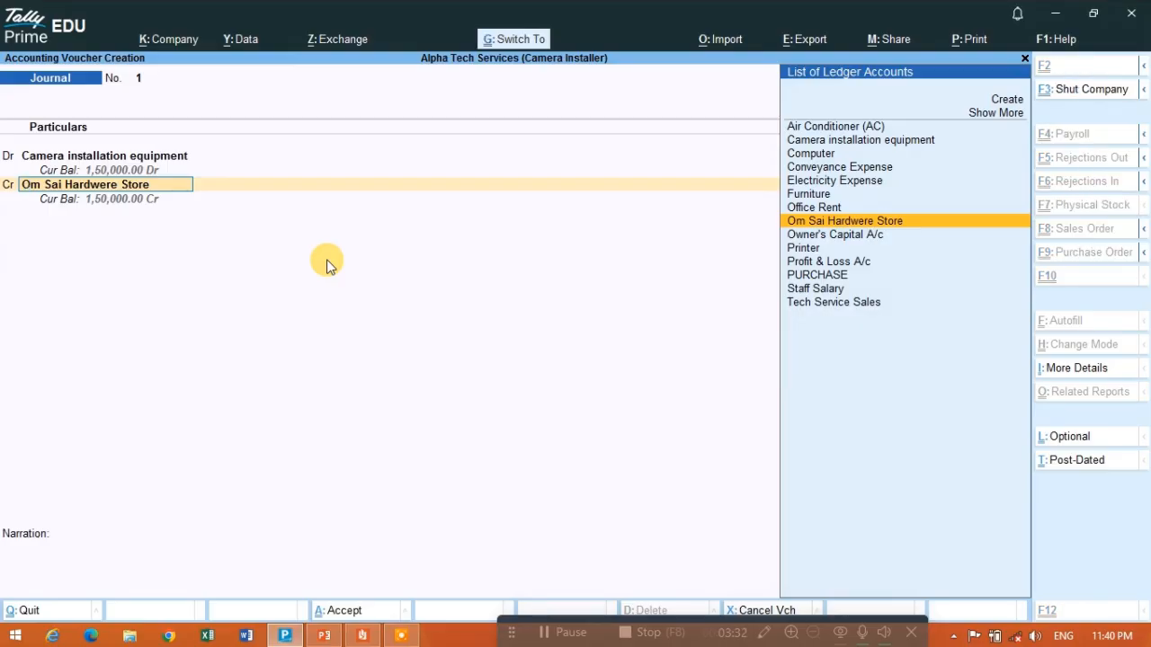
{"action": "key", "text": "ctrl+Return"}
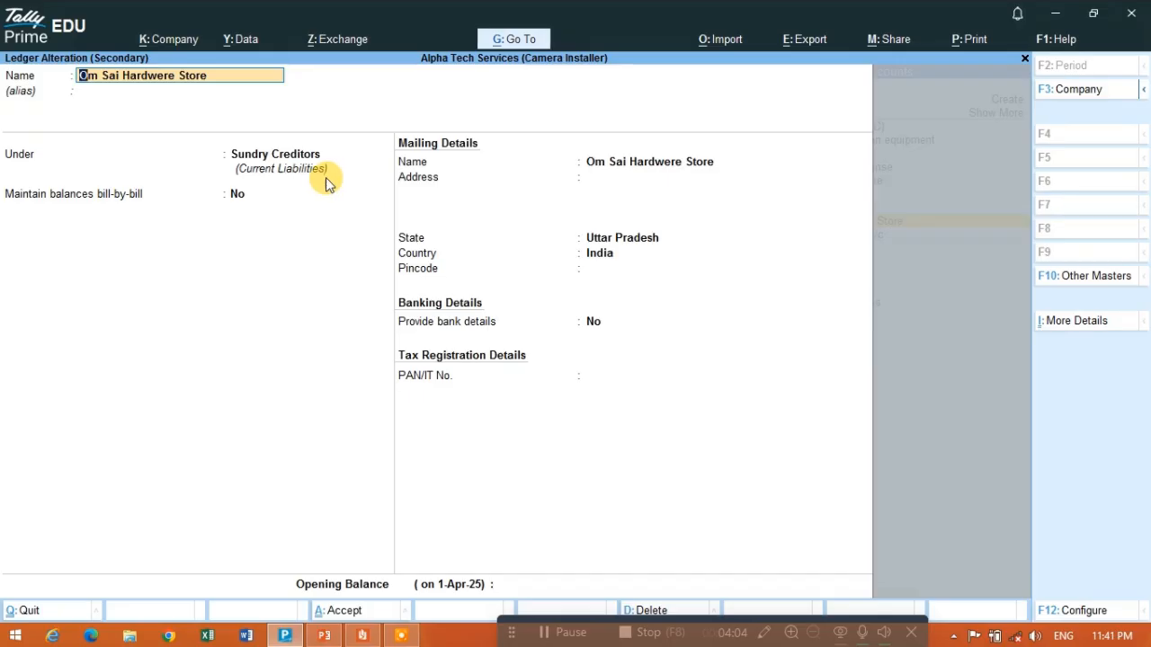
{"action": "key", "text": "Return"}
{"action": "key", "text": "Return"}
{"action": "key", "text": "Return"}
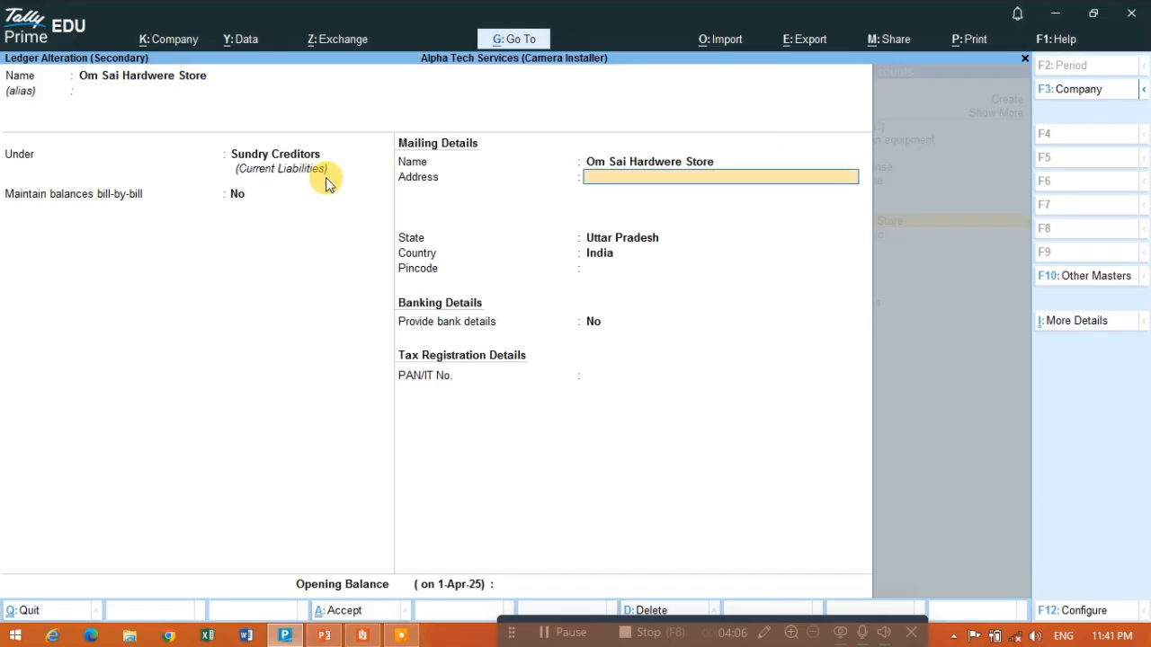
{"action": "key", "text": "Return"}
{"action": "key", "text": "Return"}
{"action": "key", "text": "Return"}
{"action": "key", "text": "Return"}
{"action": "key", "text": "Return"}
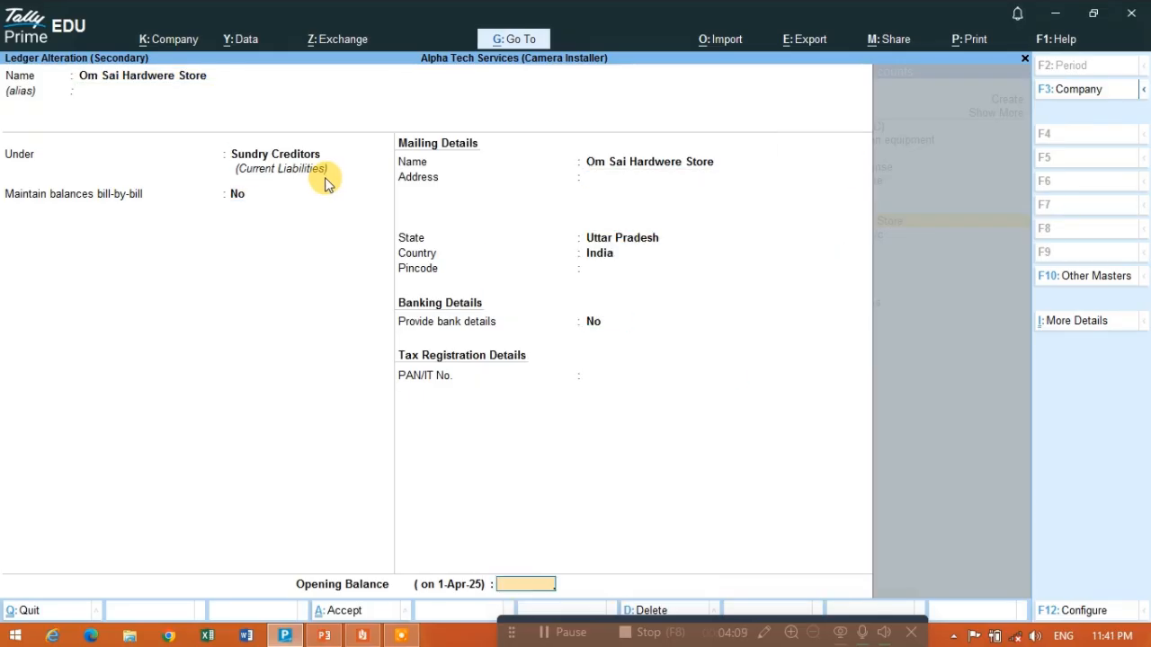
{"action": "key", "text": "Return"}
{"action": "key", "text": "Return"}
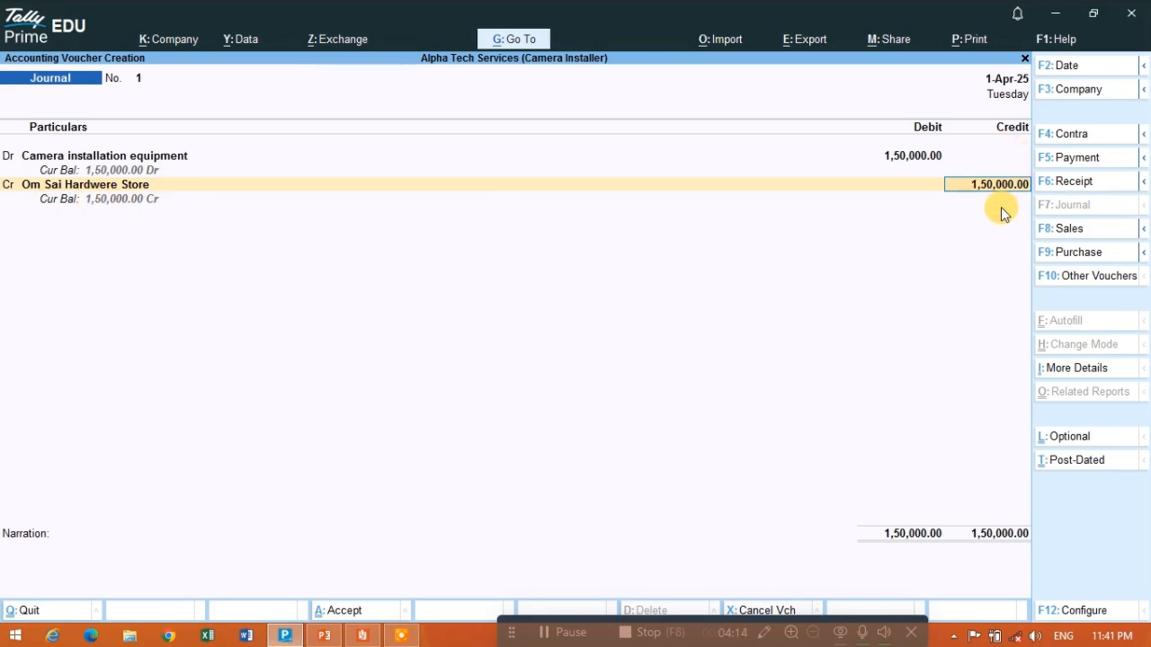
- Save the Journal voucher with its narration left blank and return to the Gateway of Tally
{"action": "key", "text": "Return"}
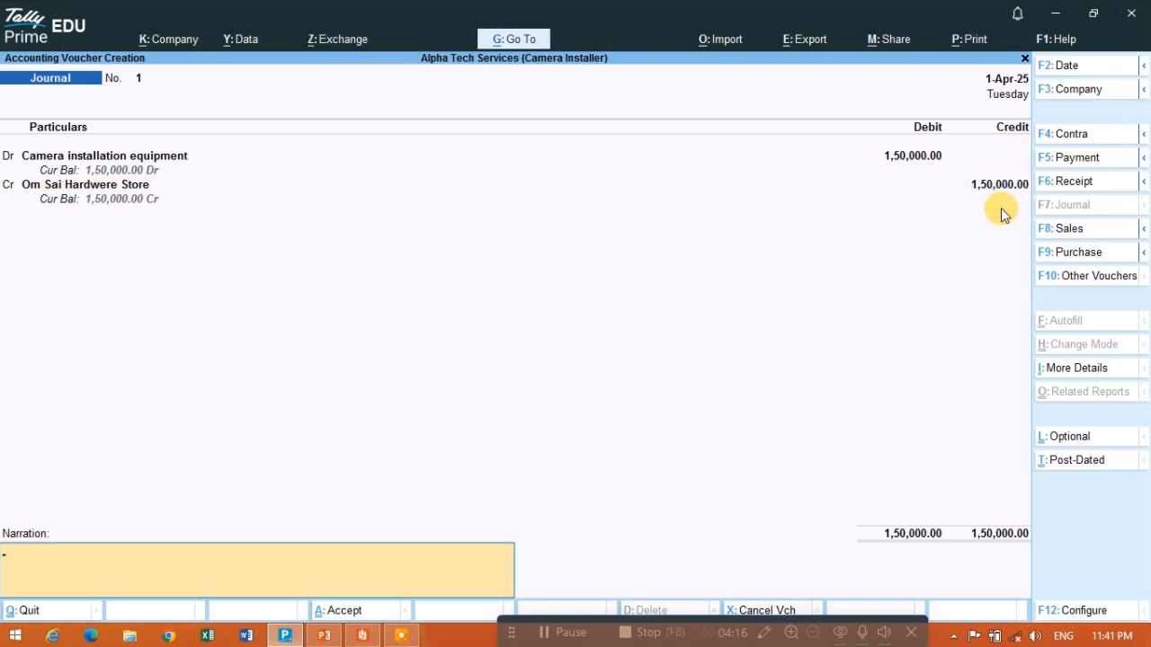
{"action": "key", "text": "Return"}
{"action": "key", "text": "Return"}
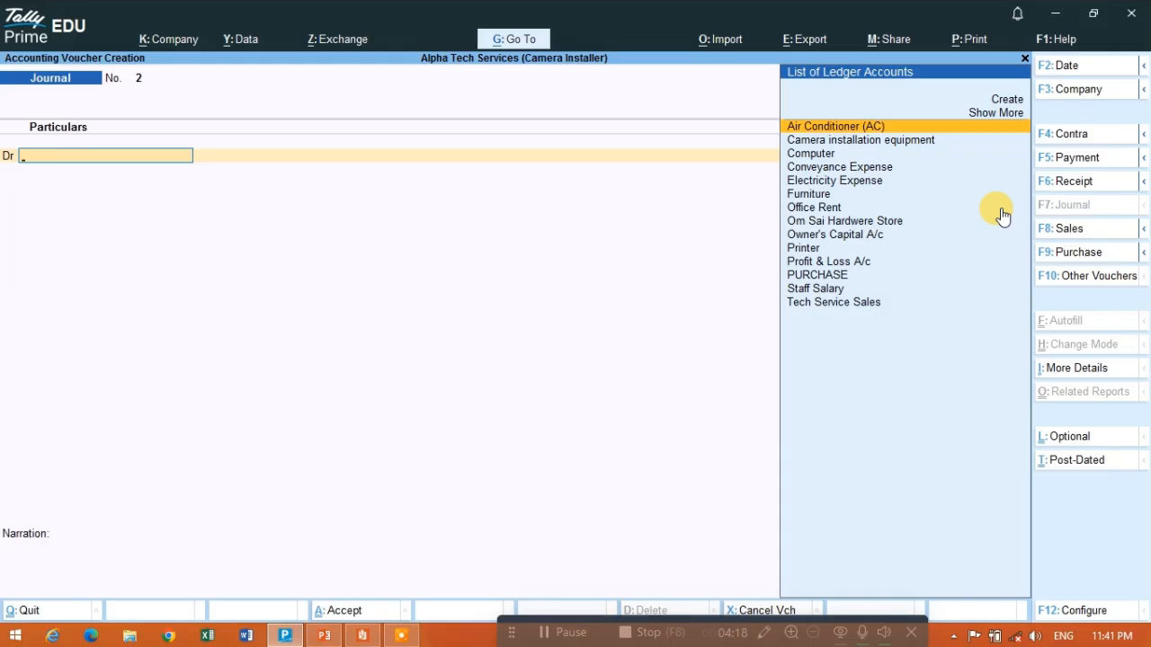
{"action": "key", "text": "Escape"}
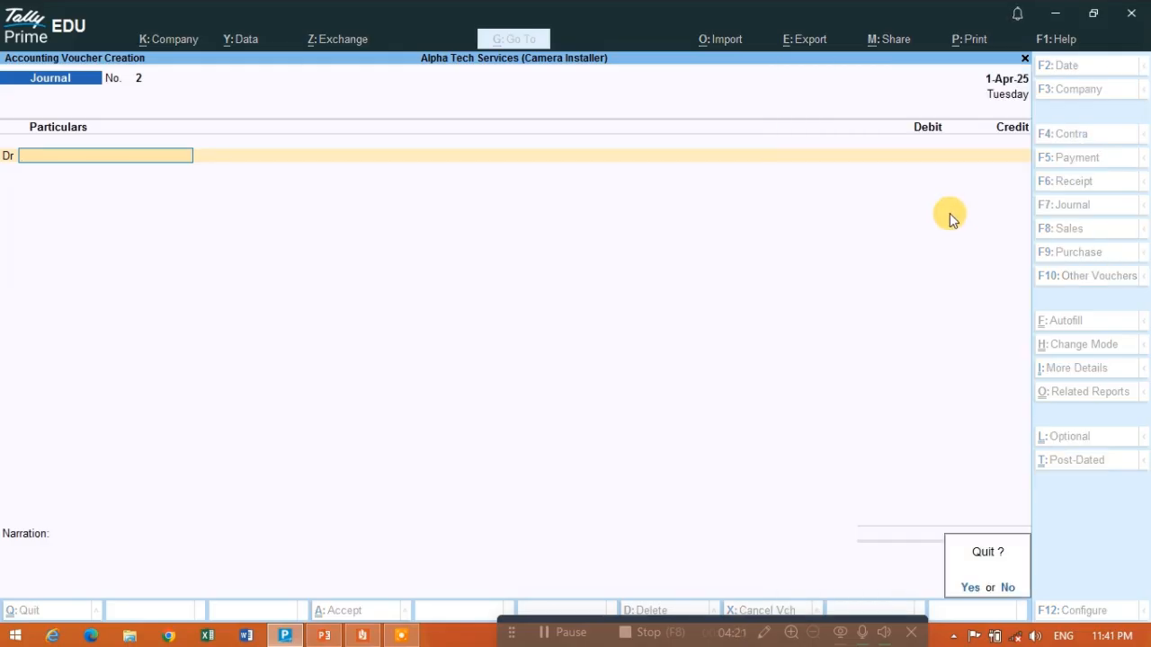
{"action": "key", "text": "y"}
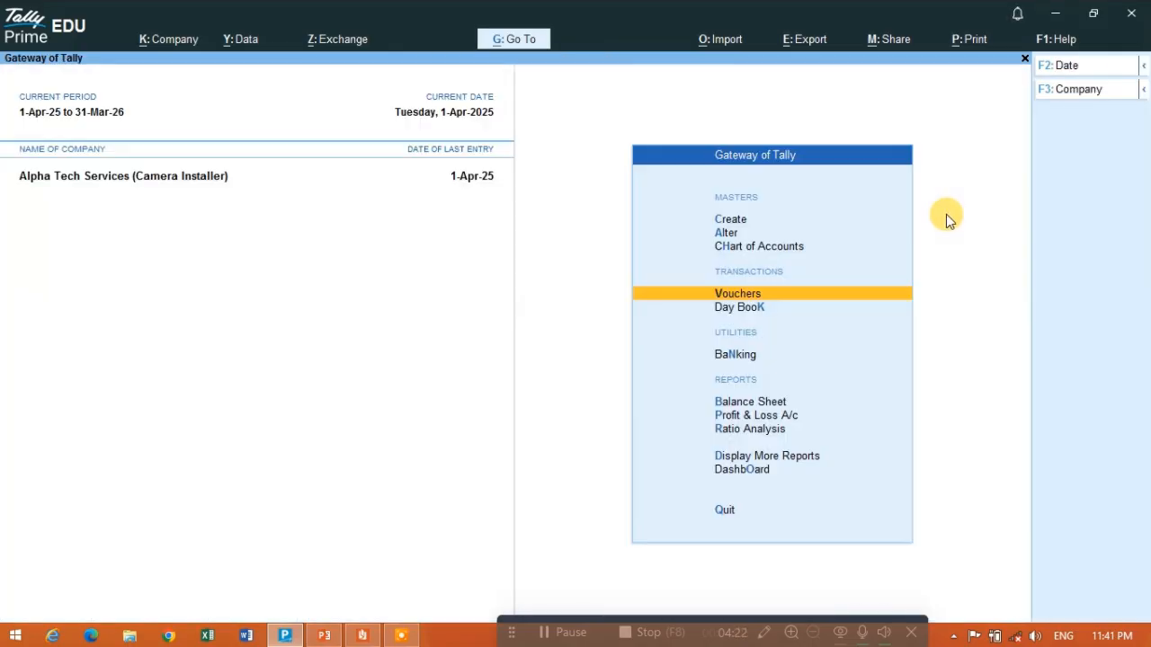
- Review the recorded vouchers in the Day Book with their ledger details expanded
{"action": "left_click", "coordinate": [765, 309]}
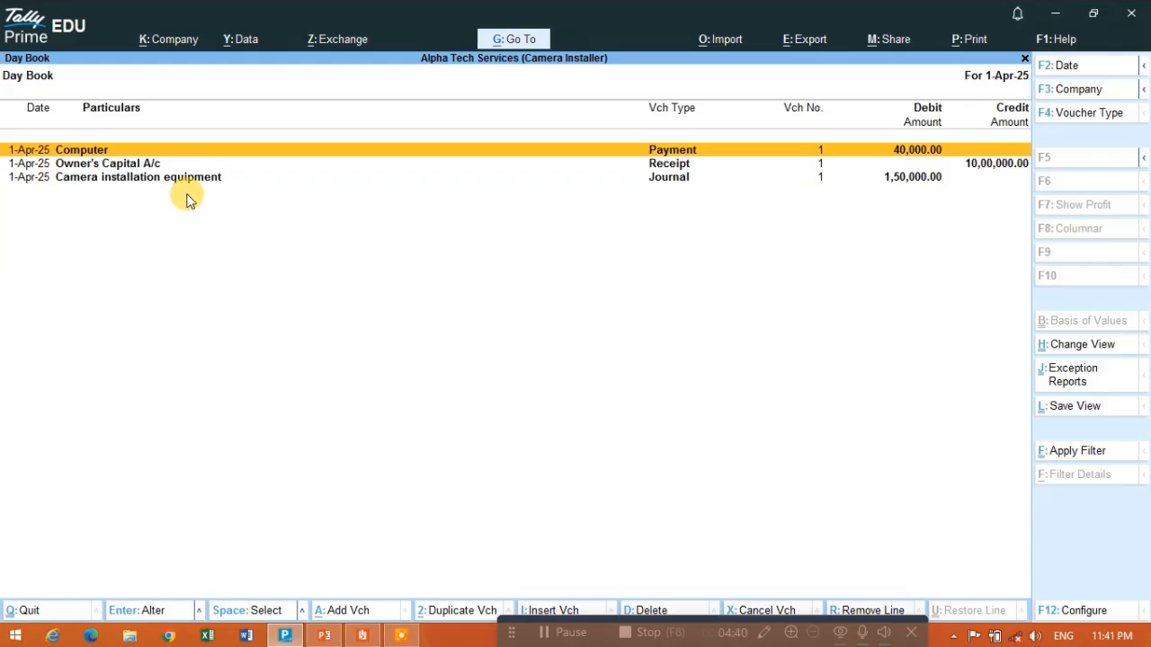
{"action": "key", "text": "alt"}
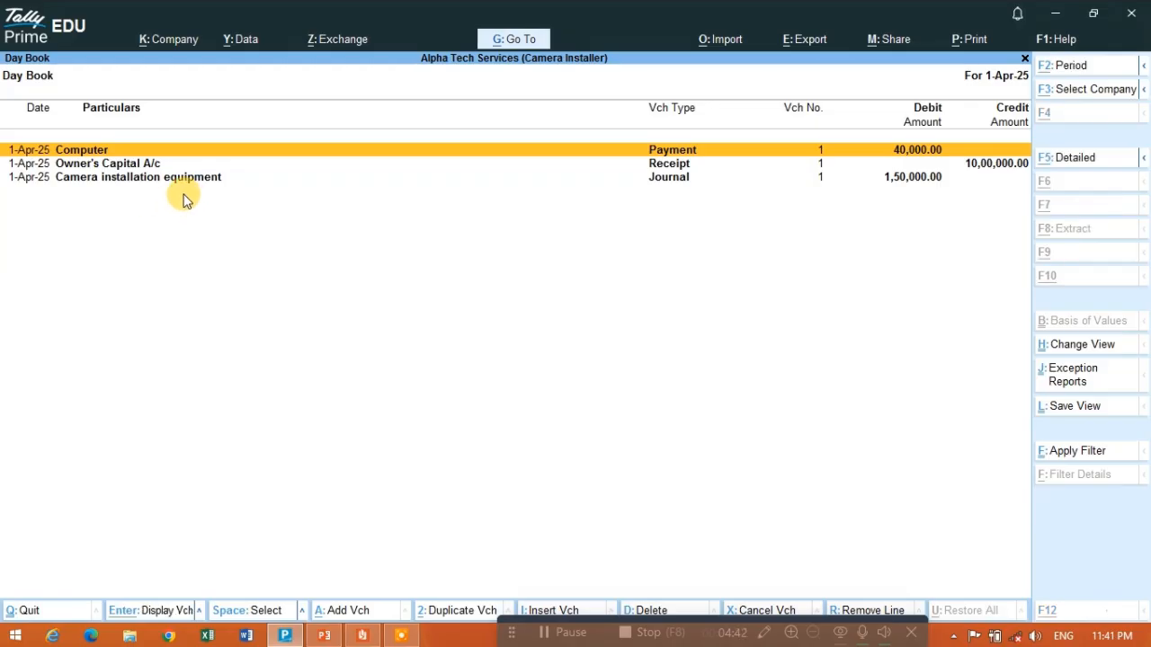
{"action": "key", "text": "alt+F1"}
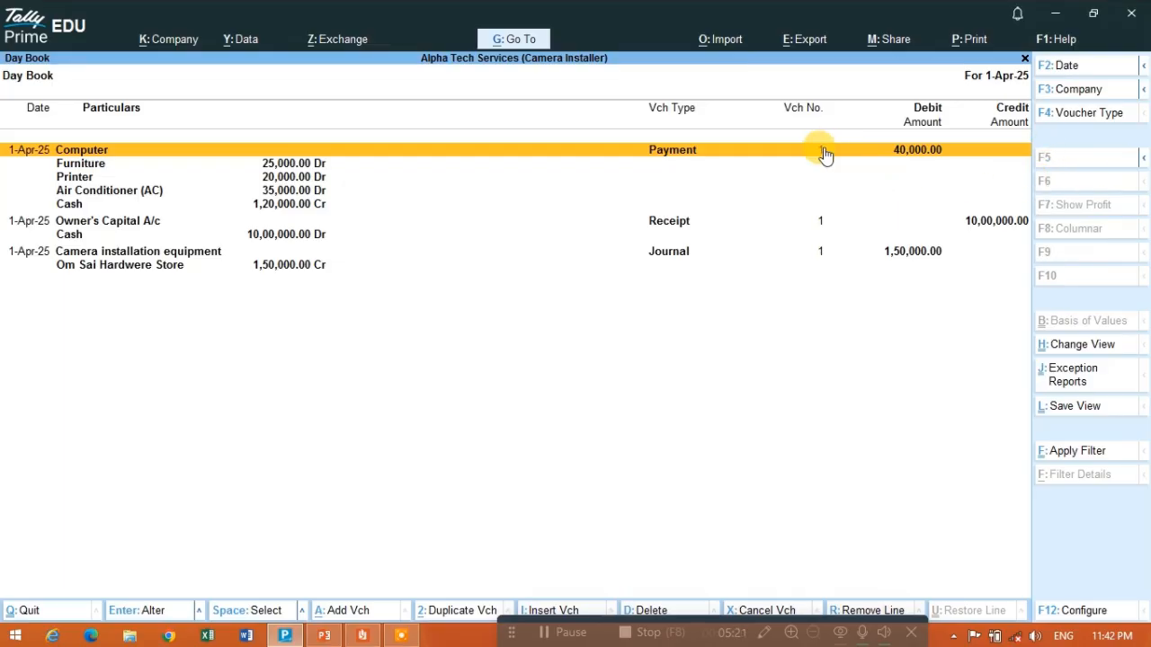
{"action": "key", "text": "Escape"}
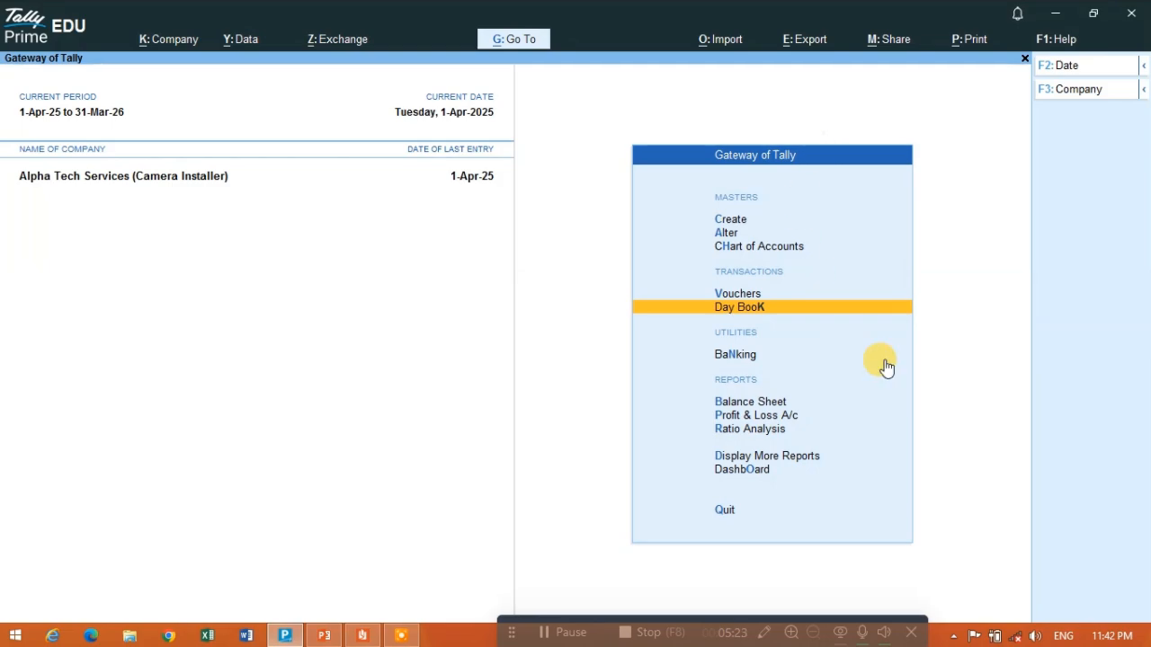
- Examine Current Liabilities in the Balance Sheet down to the Sundry Creditors ledgers and return to the report
{"action": "left_click", "coordinate": [736, 404]}
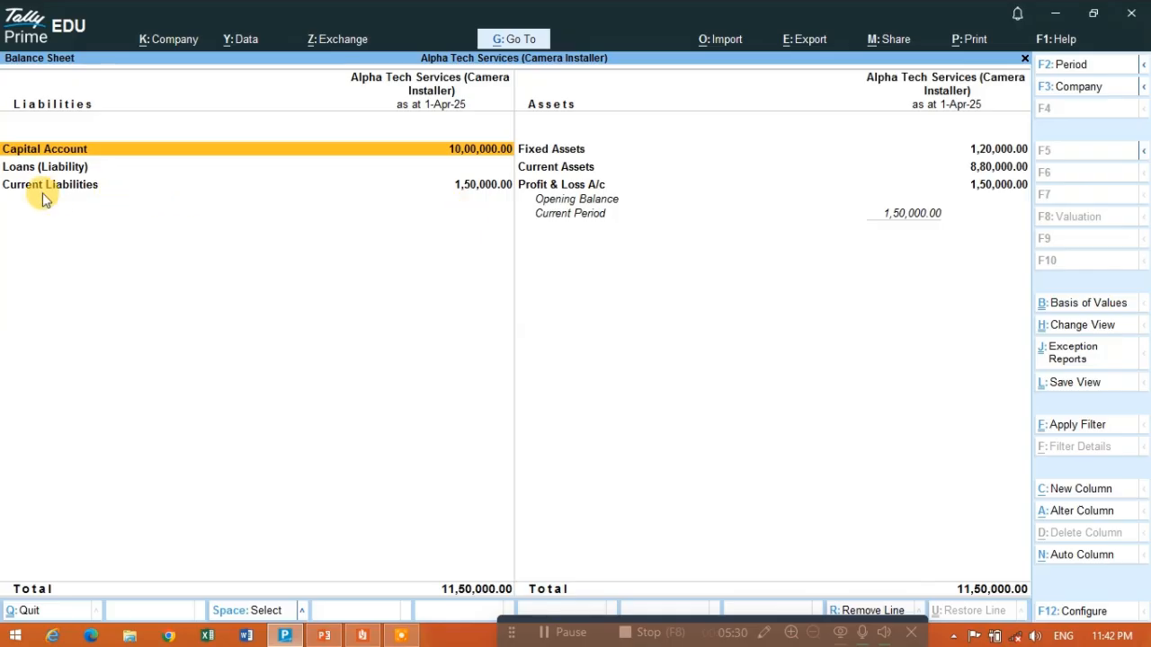
{"action": "left_click", "coordinate": [95, 203]}
{"action": "left_click", "coordinate": [94, 205]}
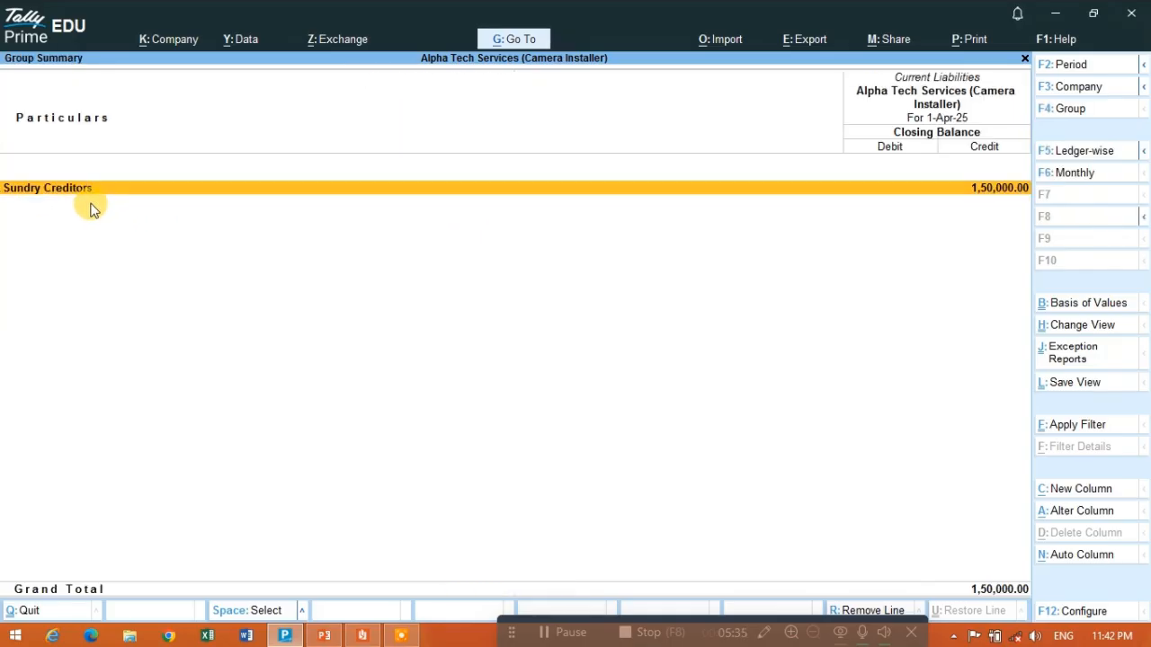
{"action": "key", "text": "Return"}
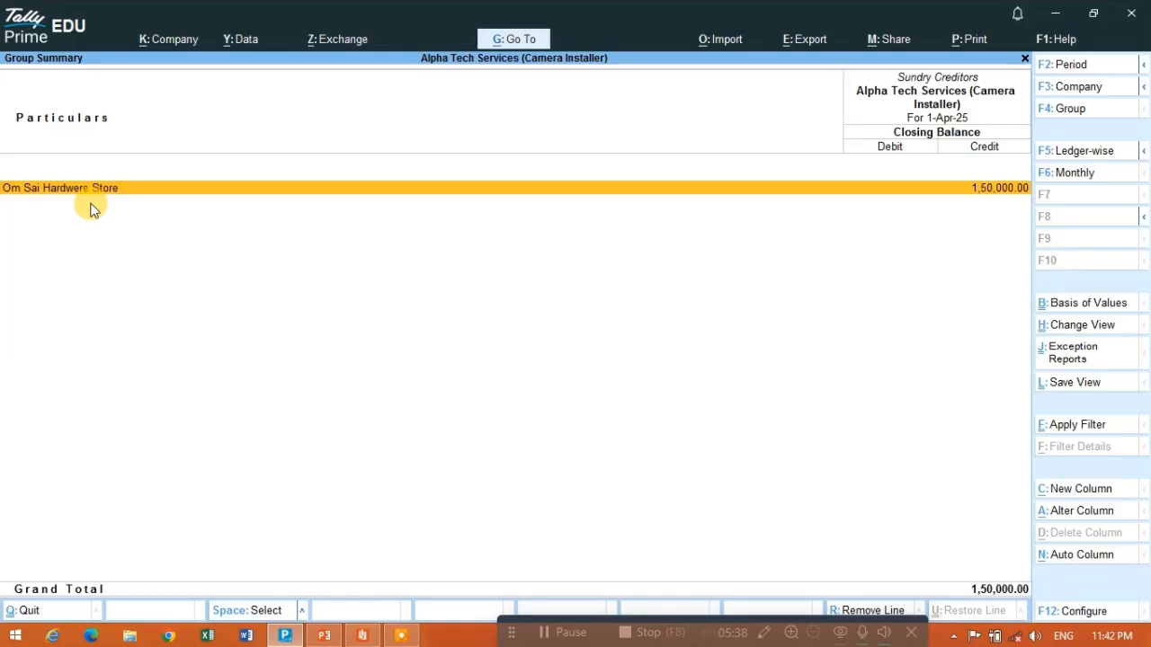
{"action": "key", "text": "Escape"}
{"action": "key", "text": "Escape"}
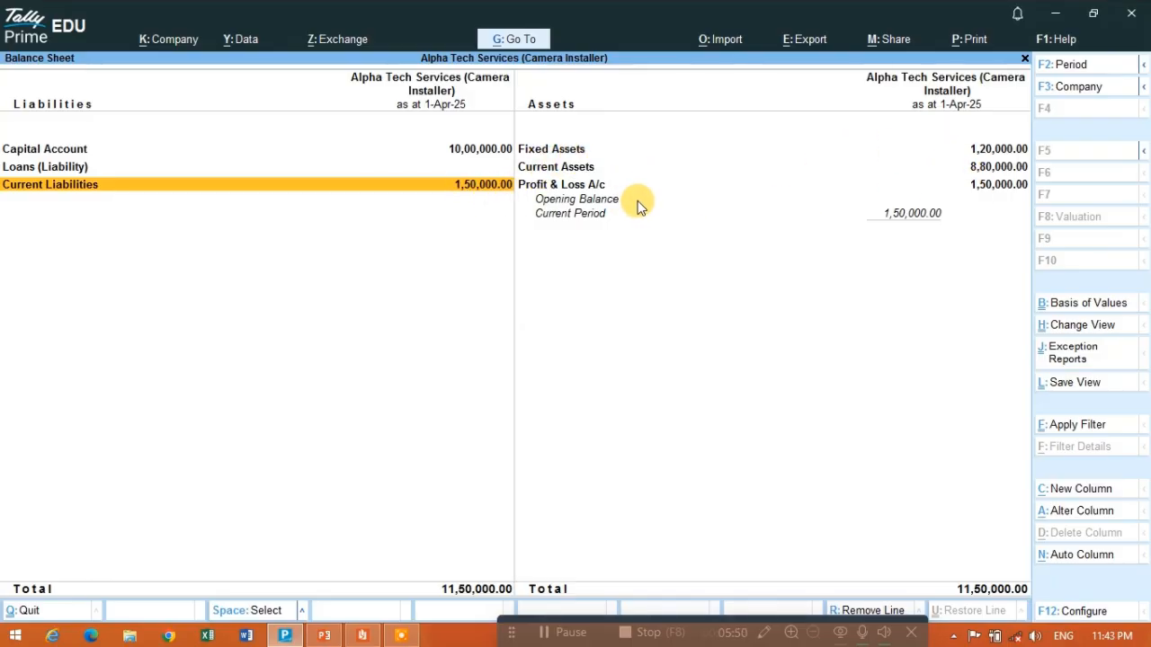
- Examine the Profit & Loss A/c from the assets side of the Balance Sheet and leave the reports
{"action": "key", "text": "Right"}
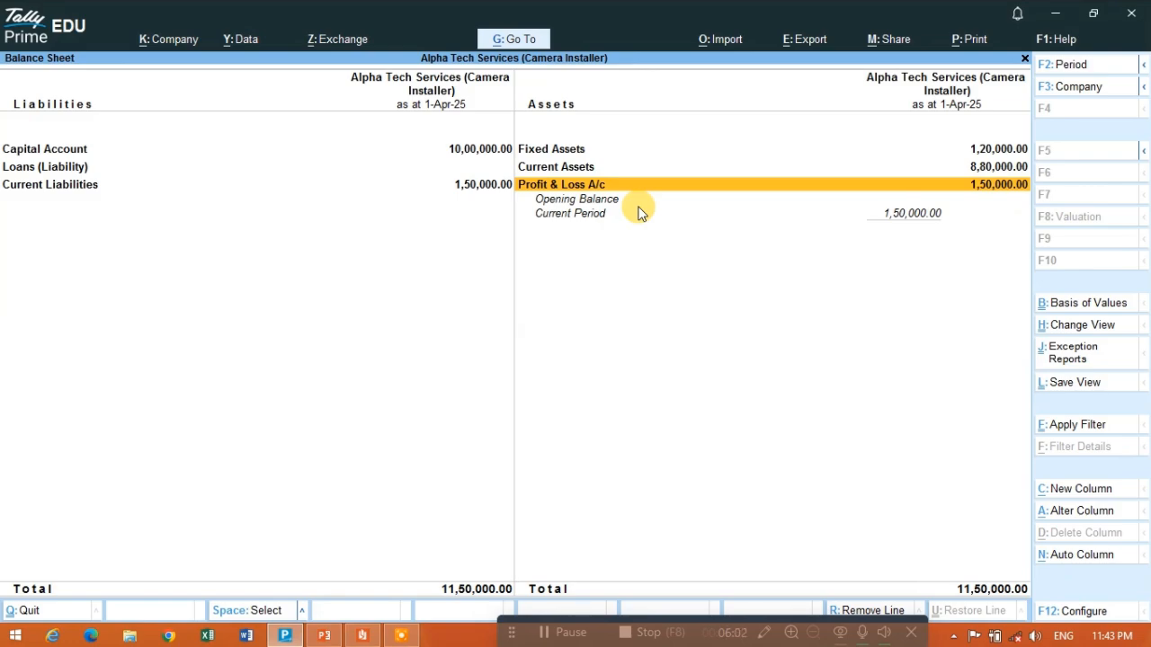
{"action": "key", "text": "Return"}
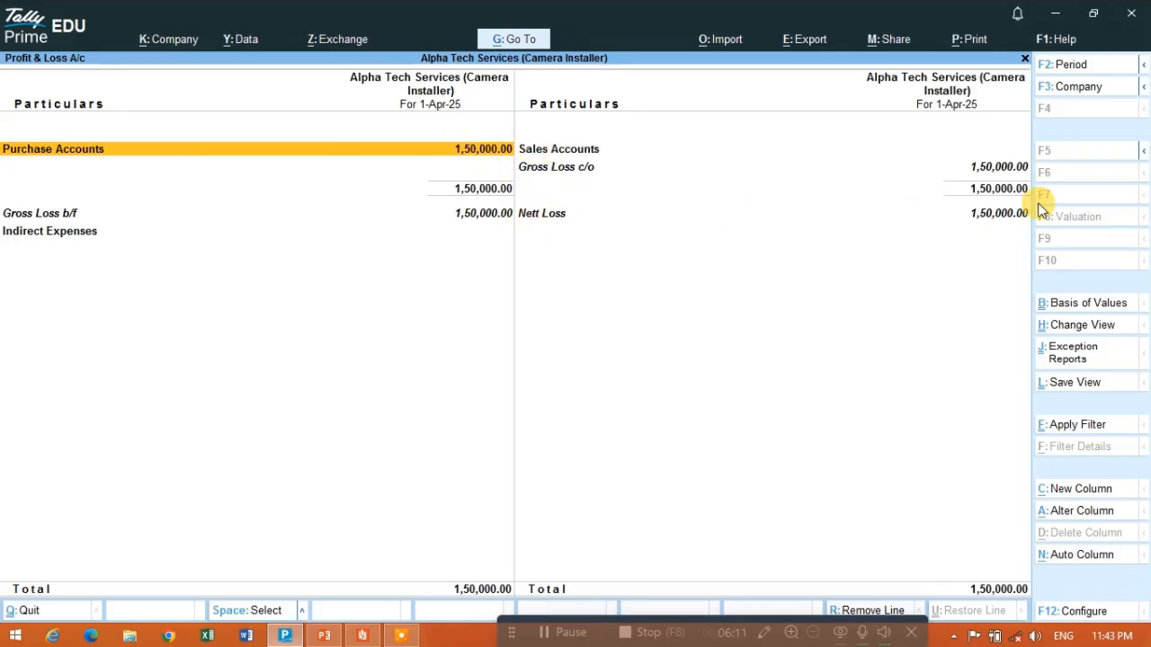
{"action": "double_click", "coordinate": [979, 216]}
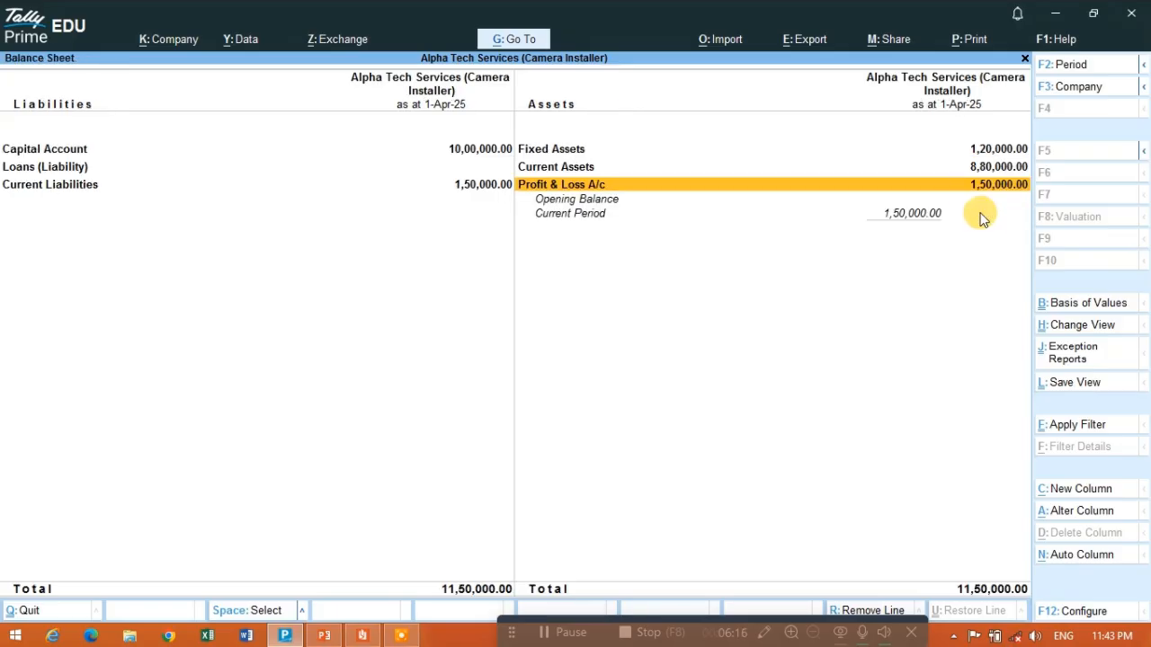
{"action": "key", "text": "Escape"}
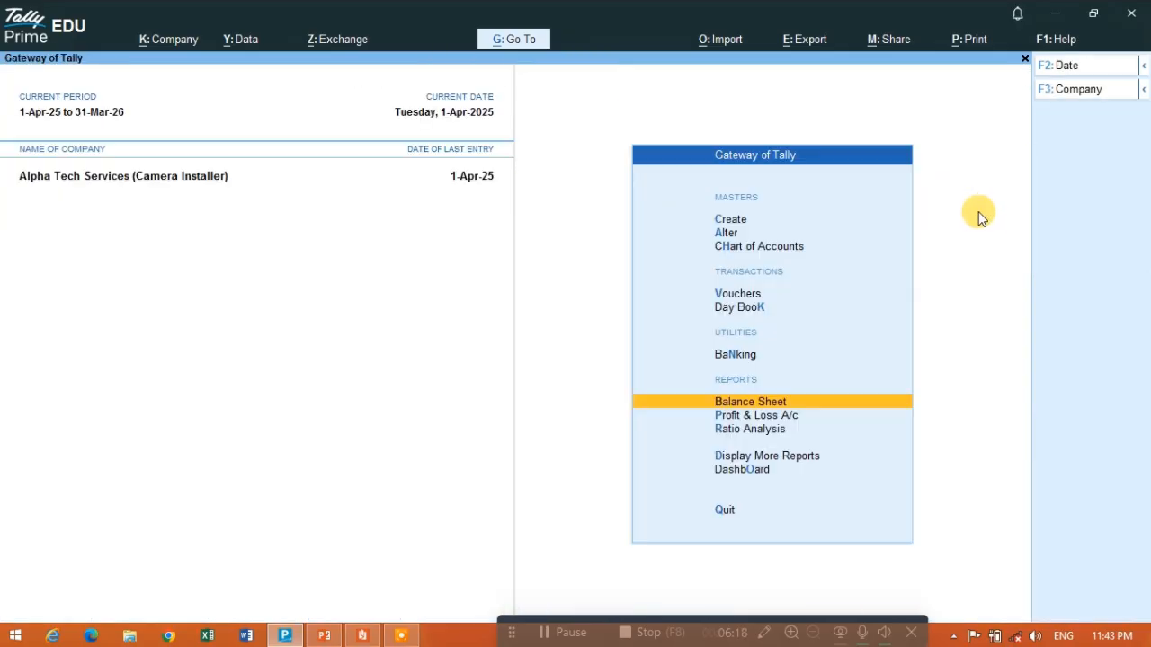
- Review the Trial Balance and examine Current Assets down to the Cash ledger under Cash-in-Hand
{"action": "key", "text": "d"}
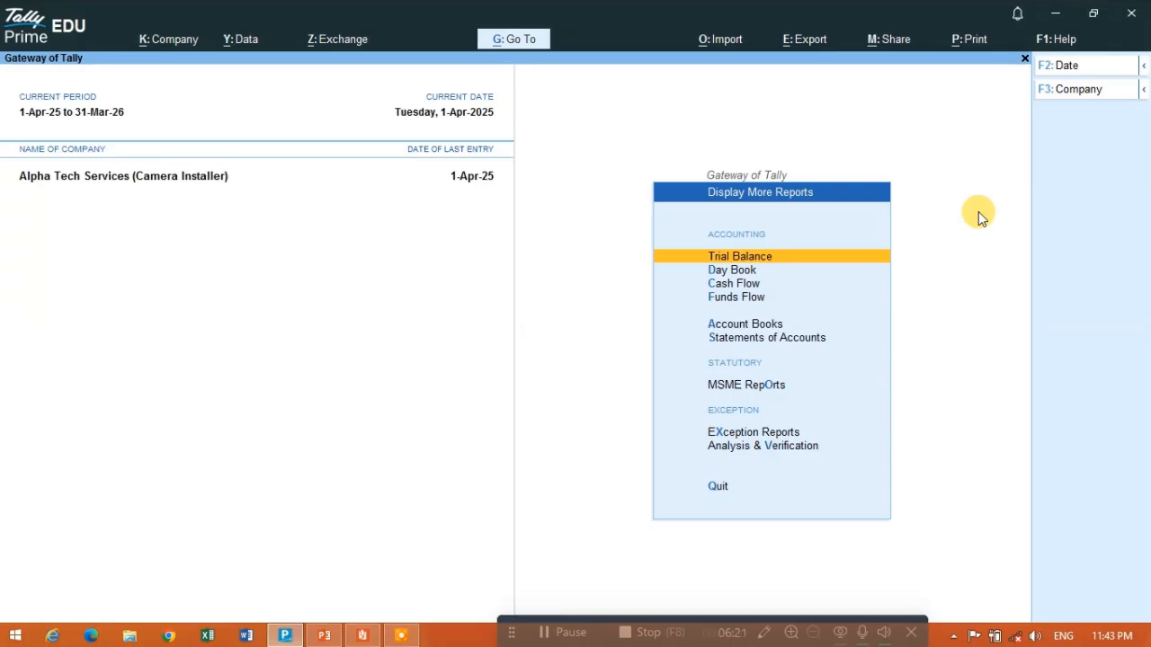
{"action": "key", "text": "Return"}
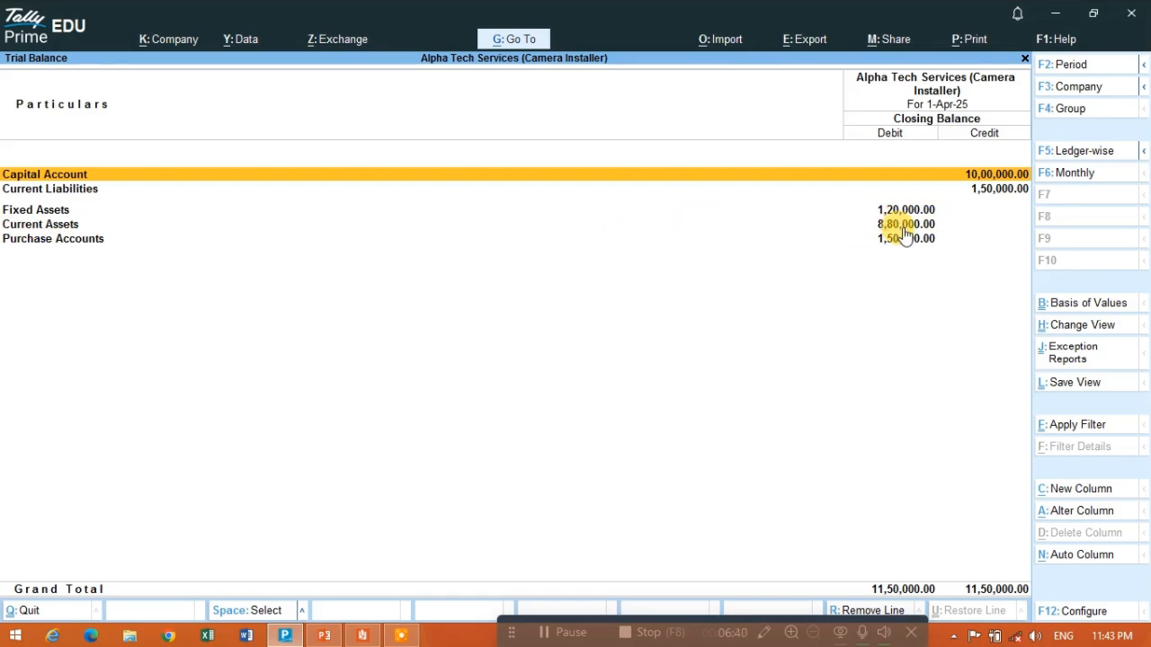
{"action": "key", "text": "Down"}
{"action": "key", "text": "Down"}
{"action": "key", "text": "Down"}
{"action": "key", "text": "Return"}
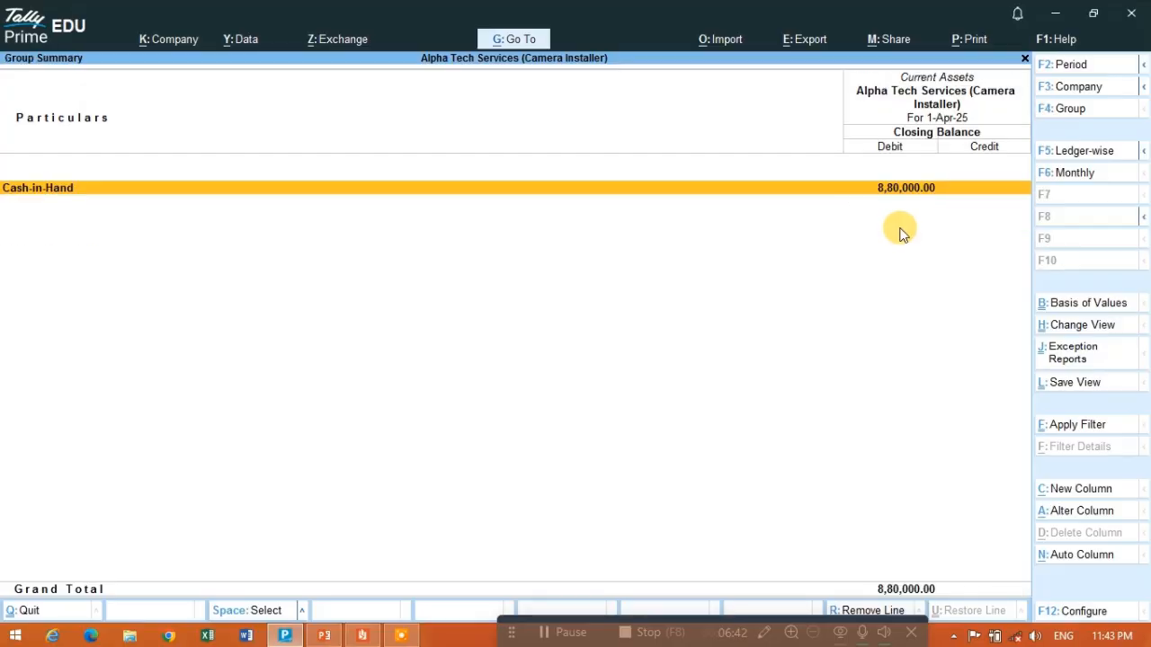
{"action": "key", "text": "Return"}
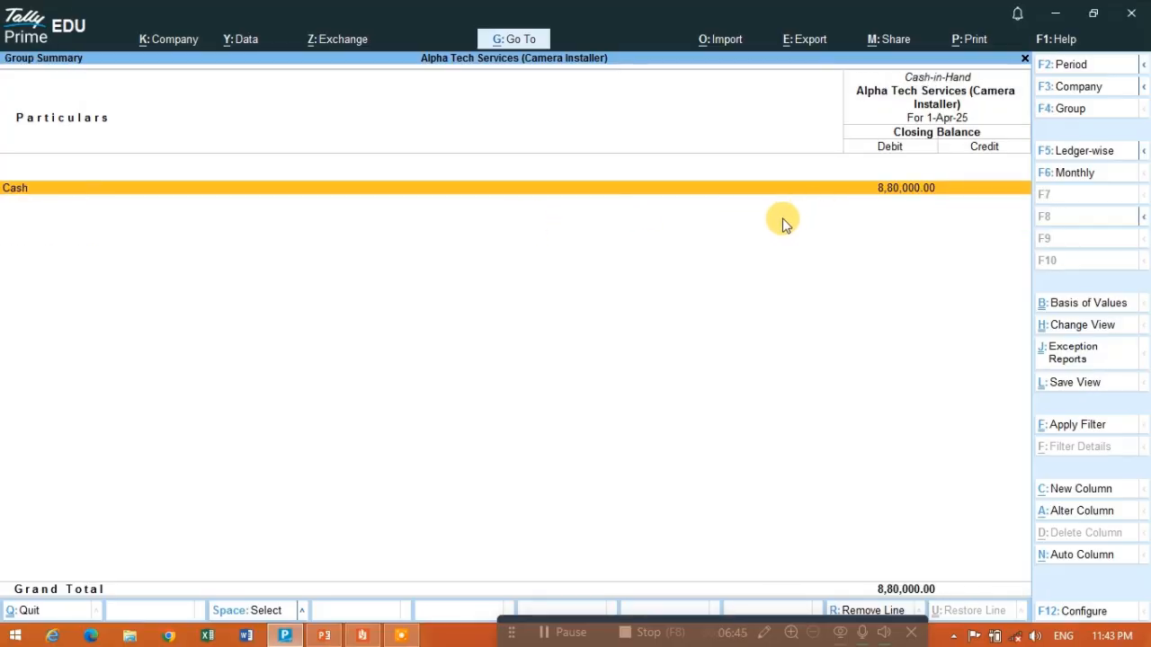
{"action": "key", "text": "Escape"}
{"action": "key", "text": "Escape"}
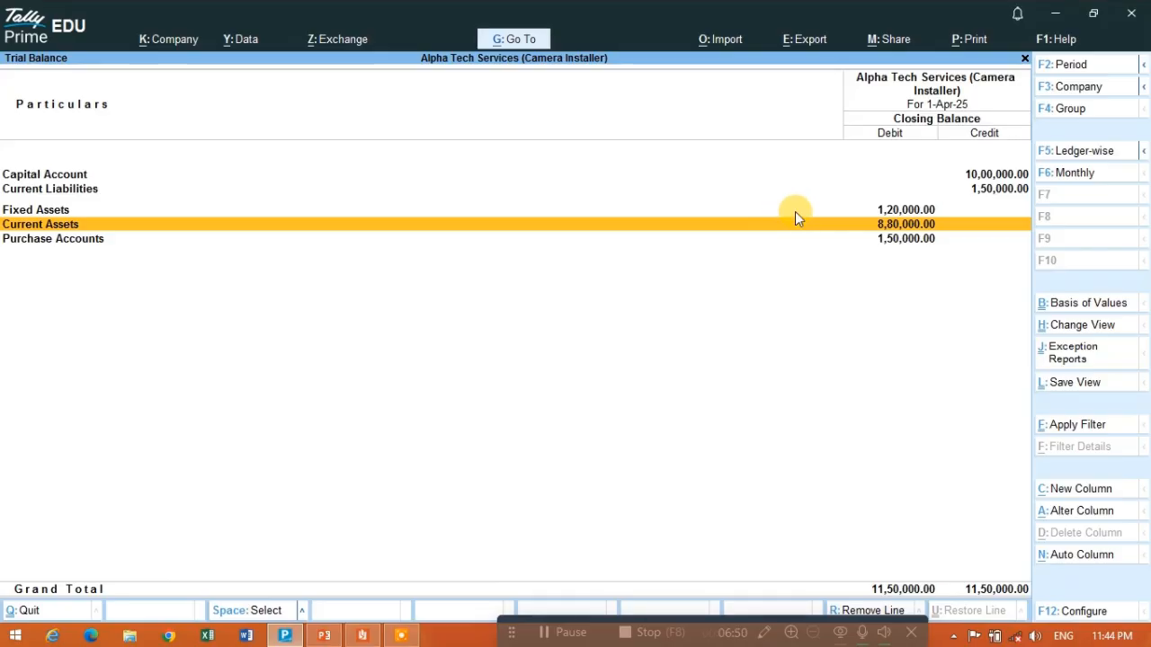
{"action": "key", "text": "Return"}
{"action": "key", "text": "Return"}
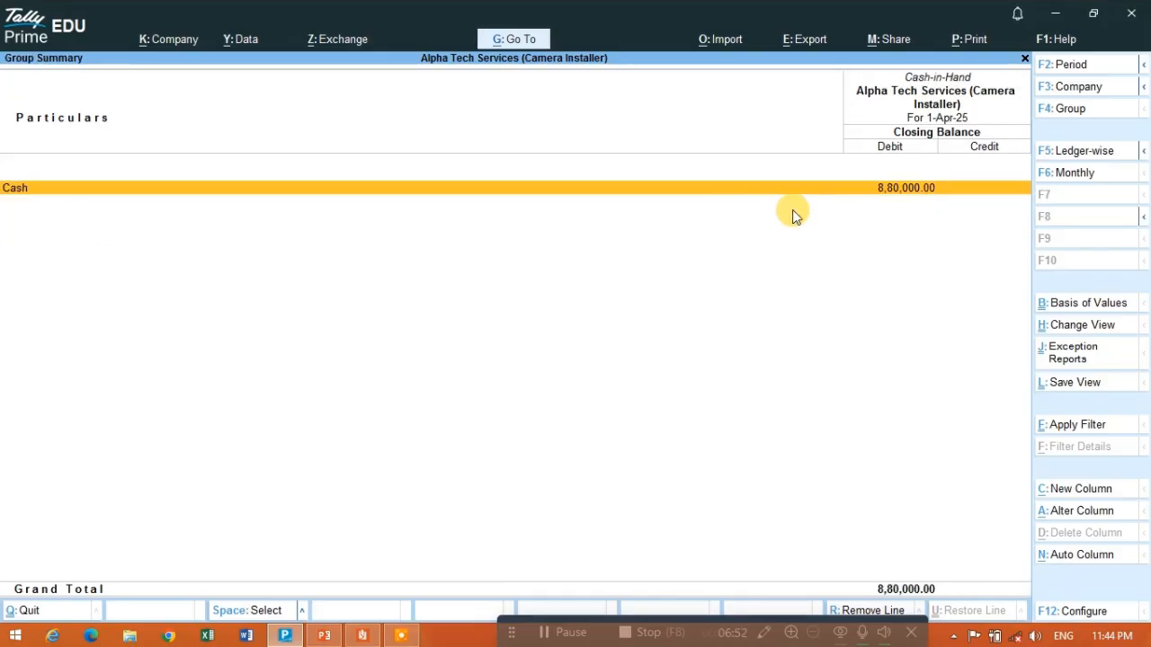
{"action": "key", "text": "Escape"}
{"action": "key", "text": "Escape"}
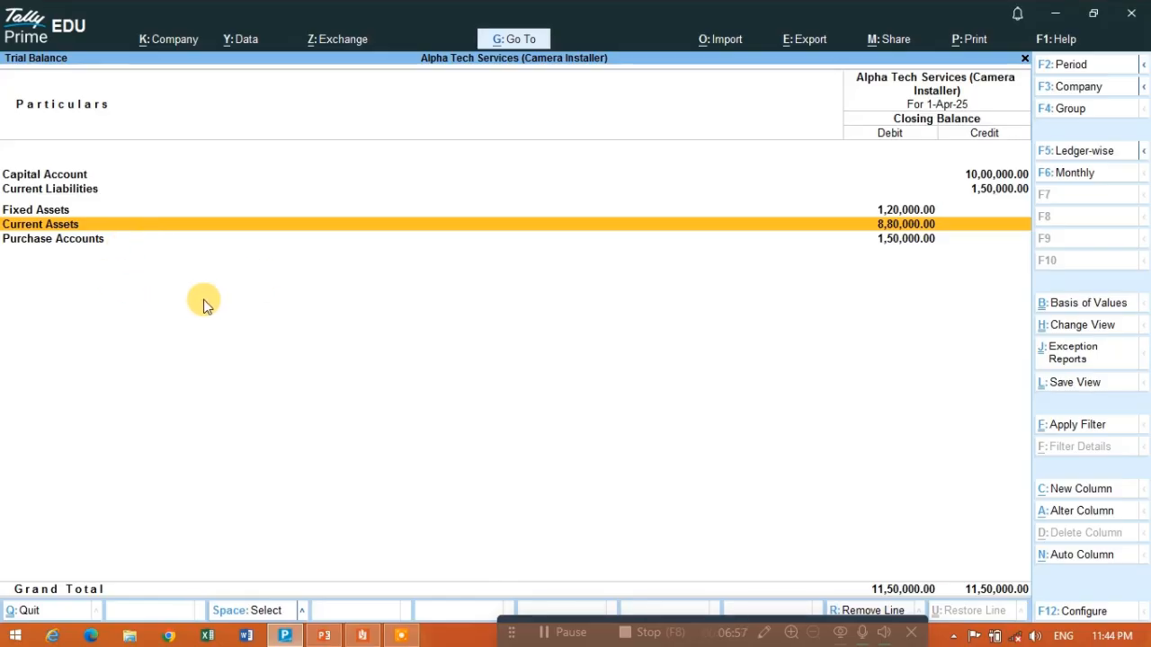
- Examine the ledgers under Purchase Accounts in the Trial Balance and return to the Gateway of Tally
{"action": "key", "text": "Down"}
{"action": "key", "text": "Return"}
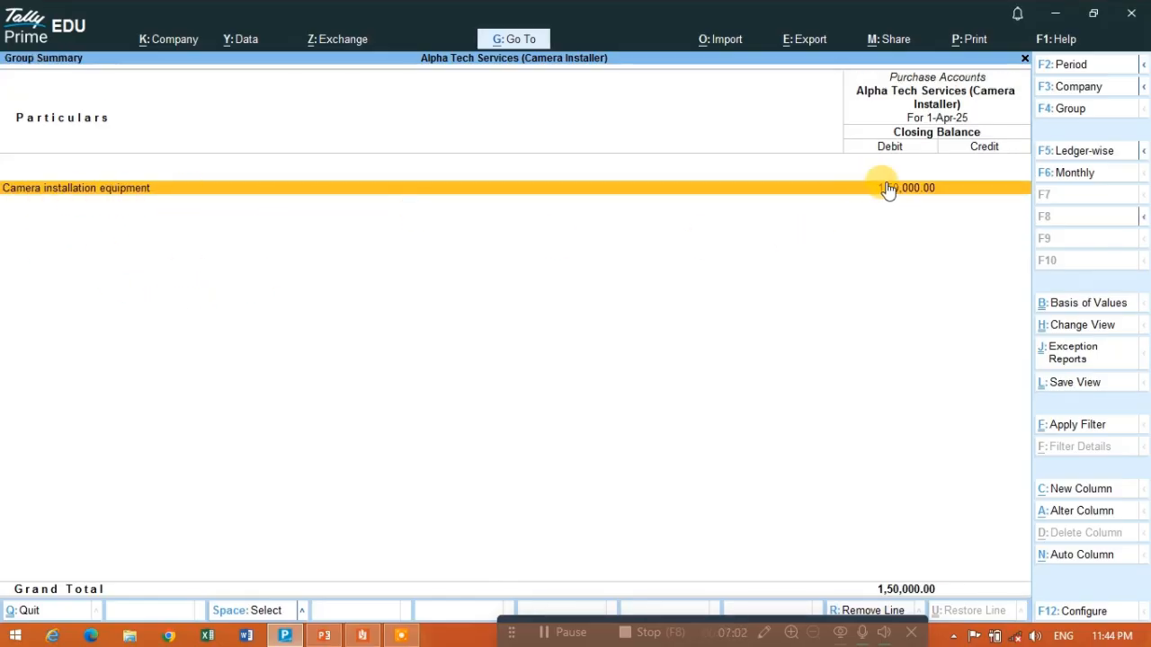
{"action": "key", "text": "Escape"}
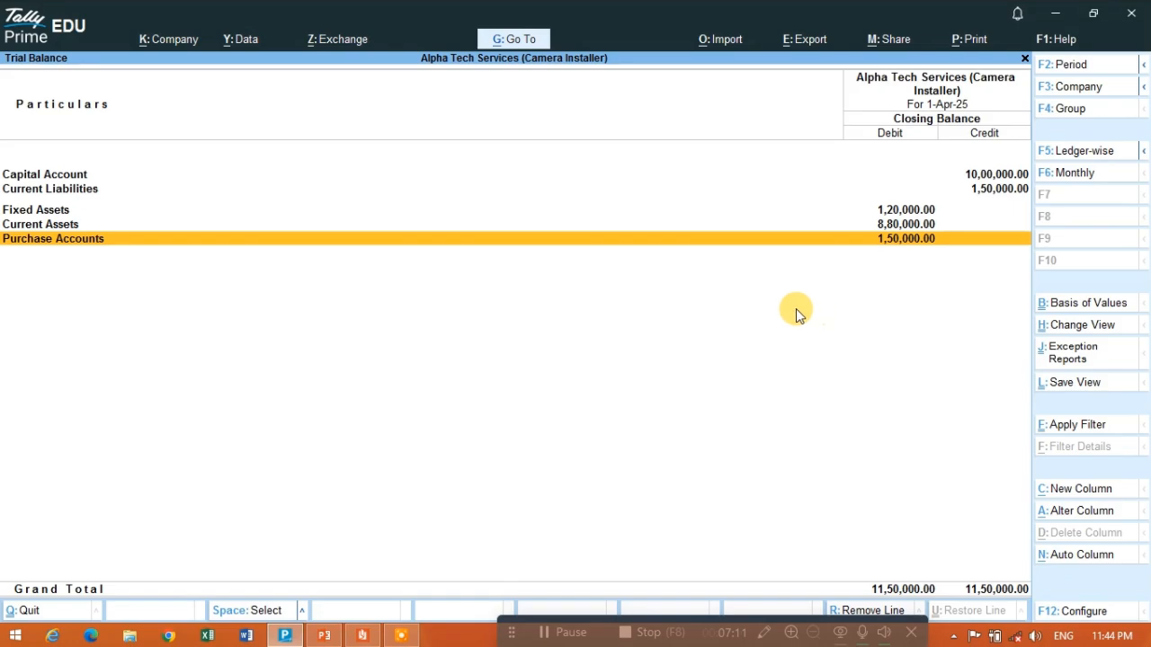
{"action": "key", "text": "Escape"}
{"action": "key", "text": "Escape"}
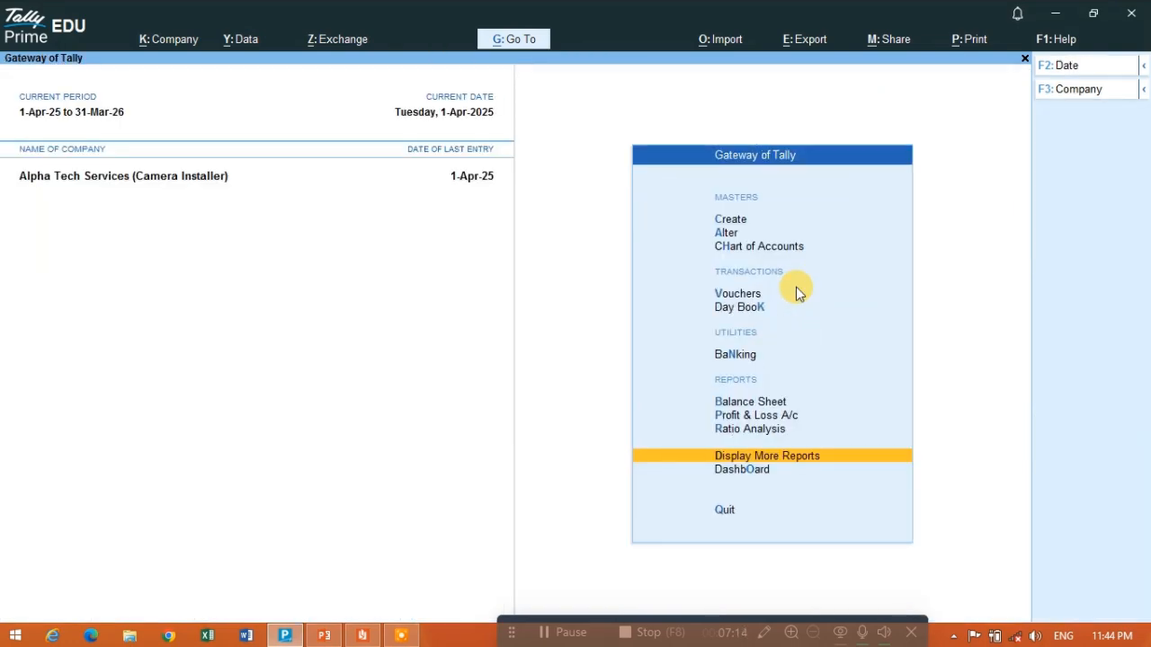
{"action": "key", "text": "Escape"}
{"action": "key", "text": "Escape"}
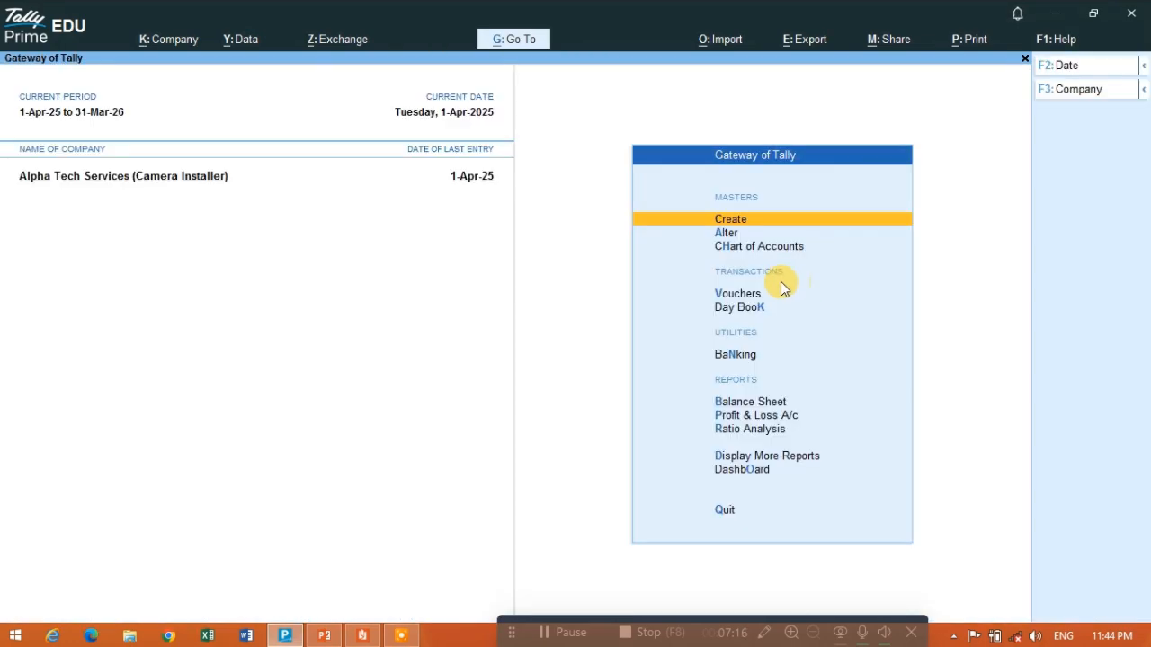
- Check the supplier payment terms in the PDF and calculate the discount as 150000*10% in Tally's calculator
{"action": "key", "text": "alt+Tab"}
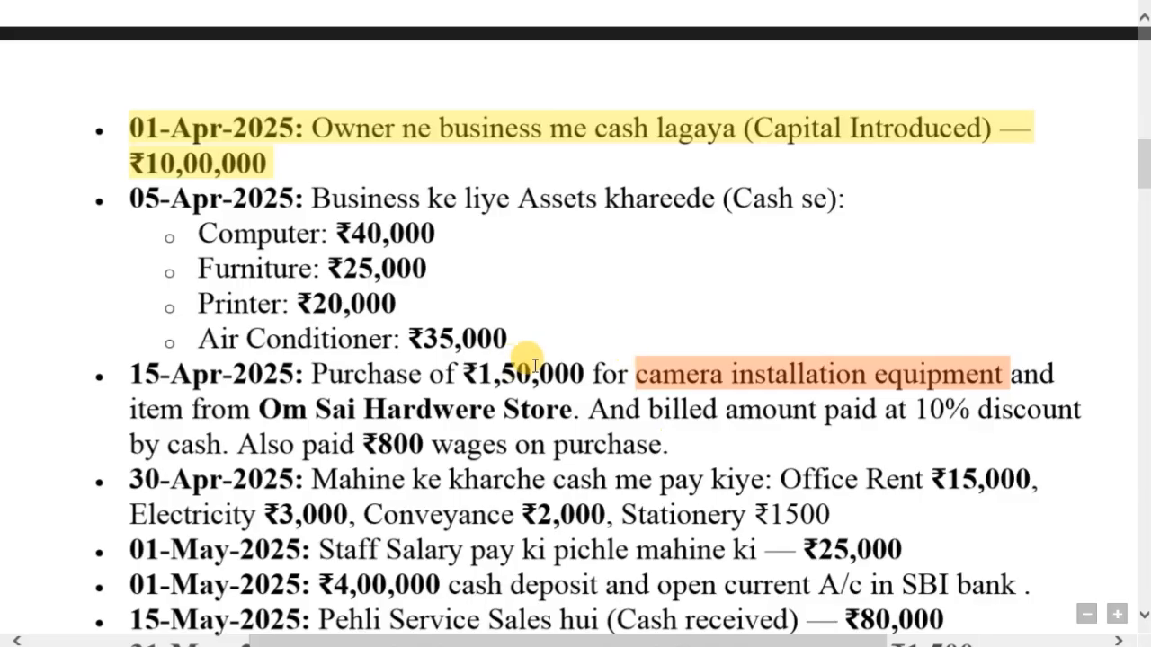
{"action": "key", "text": "alt+Tab"}
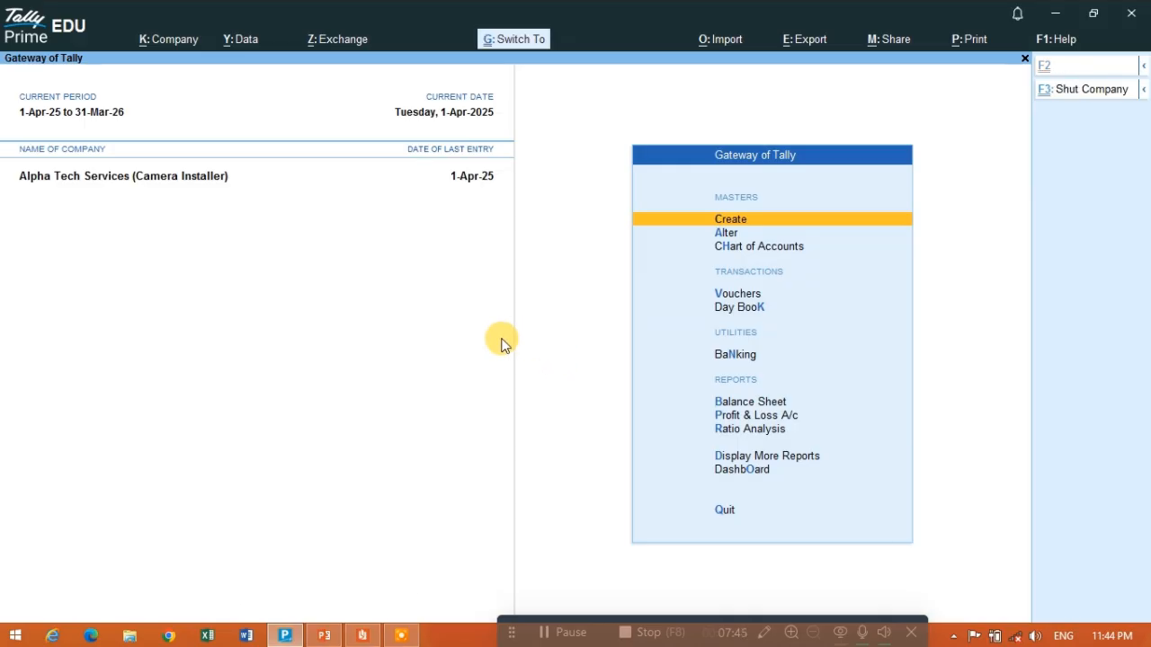
{"action": "key", "text": "ctrl+n"}
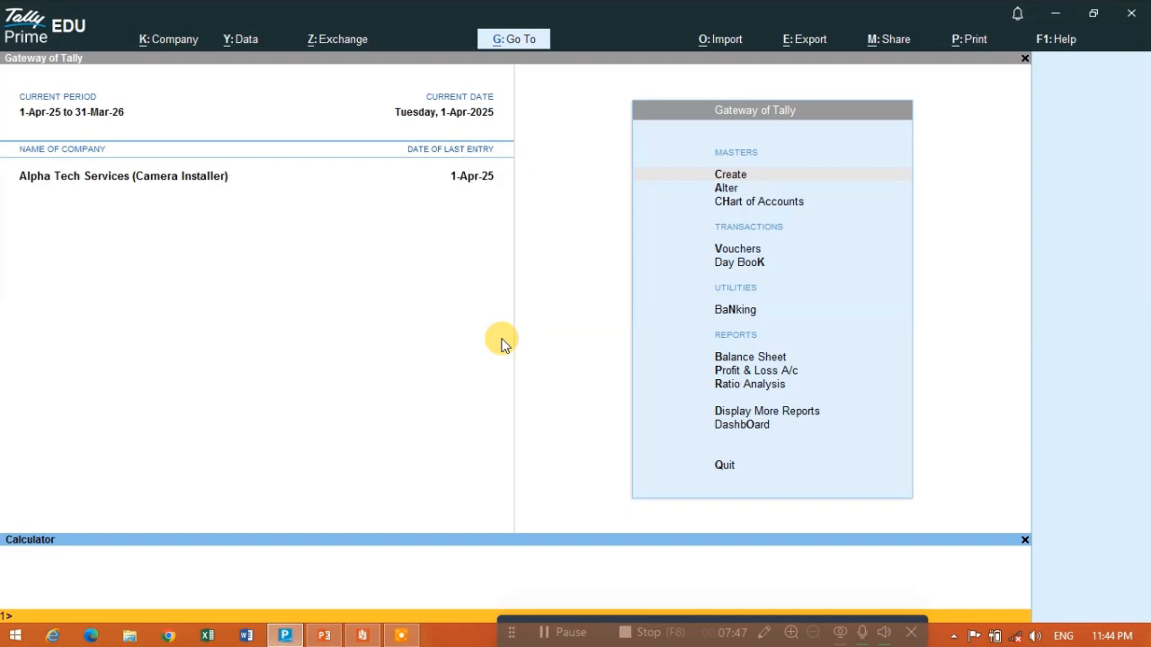
{"action": "type", "text": "150000"}
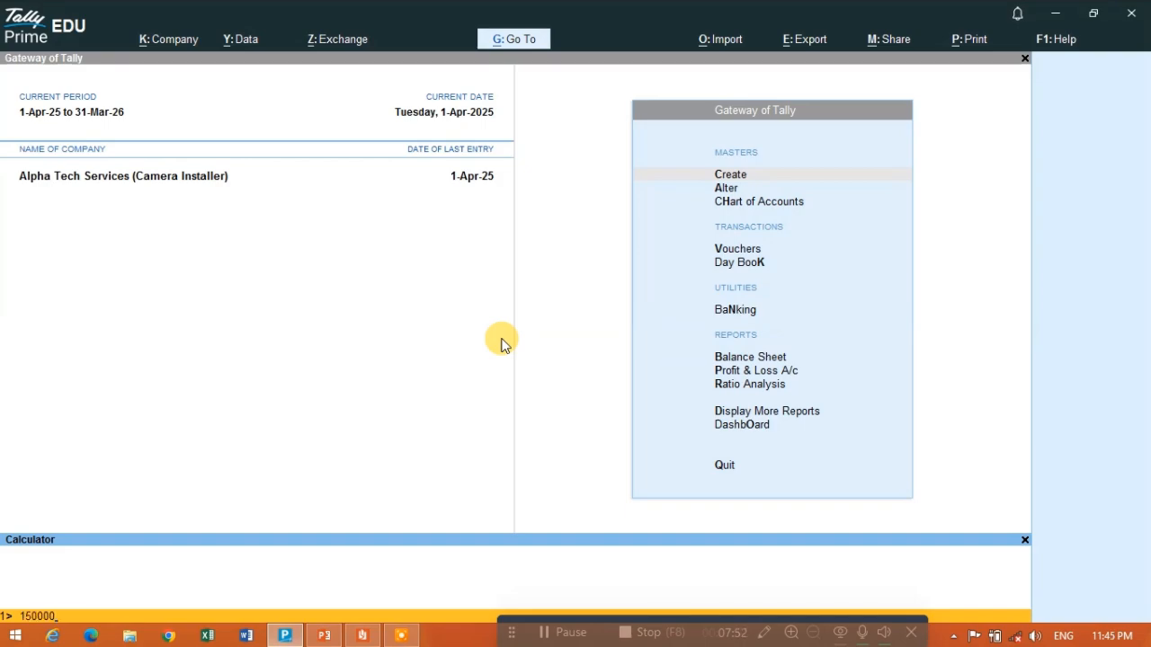
{"action": "type", "text": "*10%"}
{"action": "key", "text": "Return"}
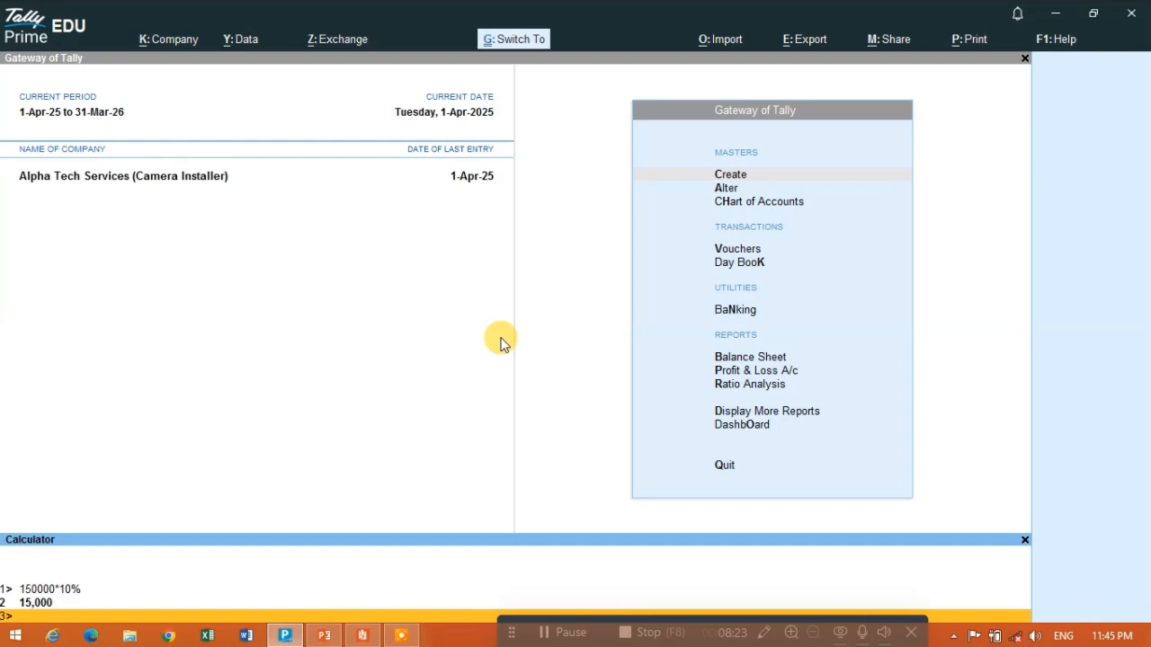
{"action": "key", "text": "ctrl+n"}
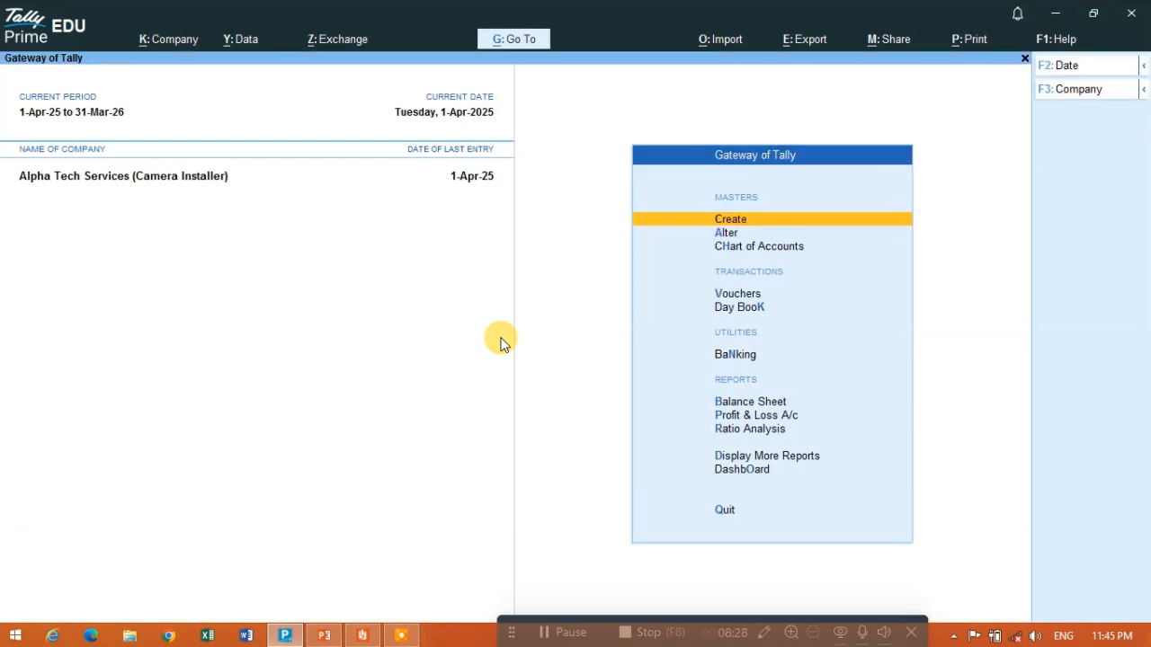
- Start a Payment voucher and select Om Sai Hardwere Store as the debit ledger
{"action": "left_click", "coordinate": [735, 297]}
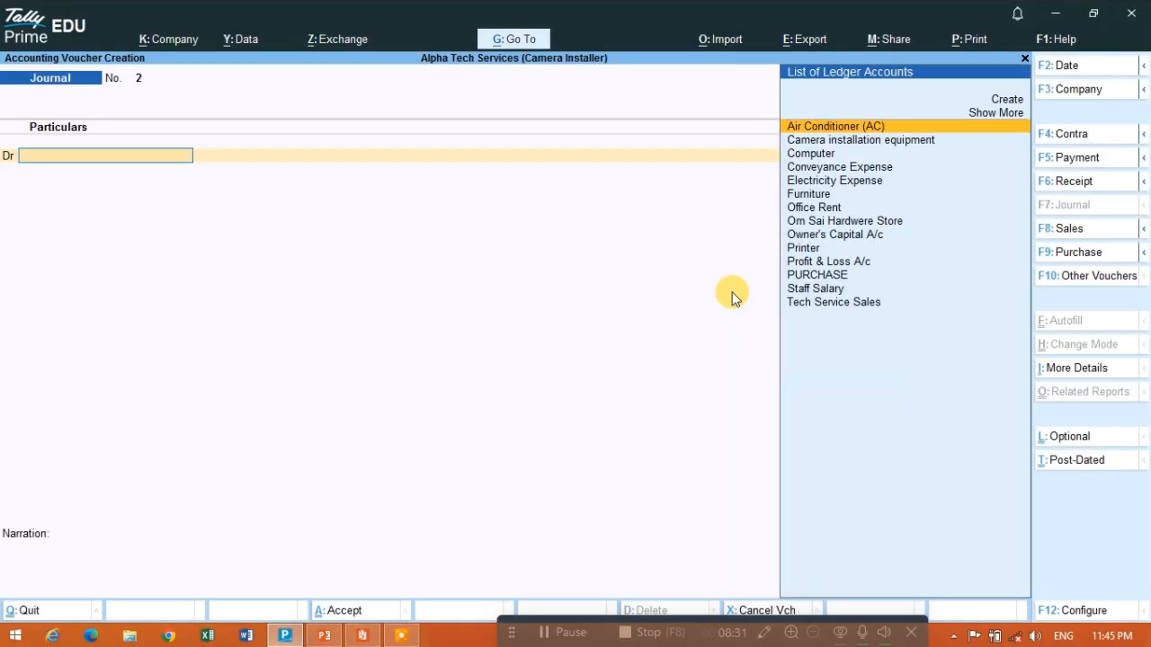
{"action": "left_click", "coordinate": [1068, 158]}
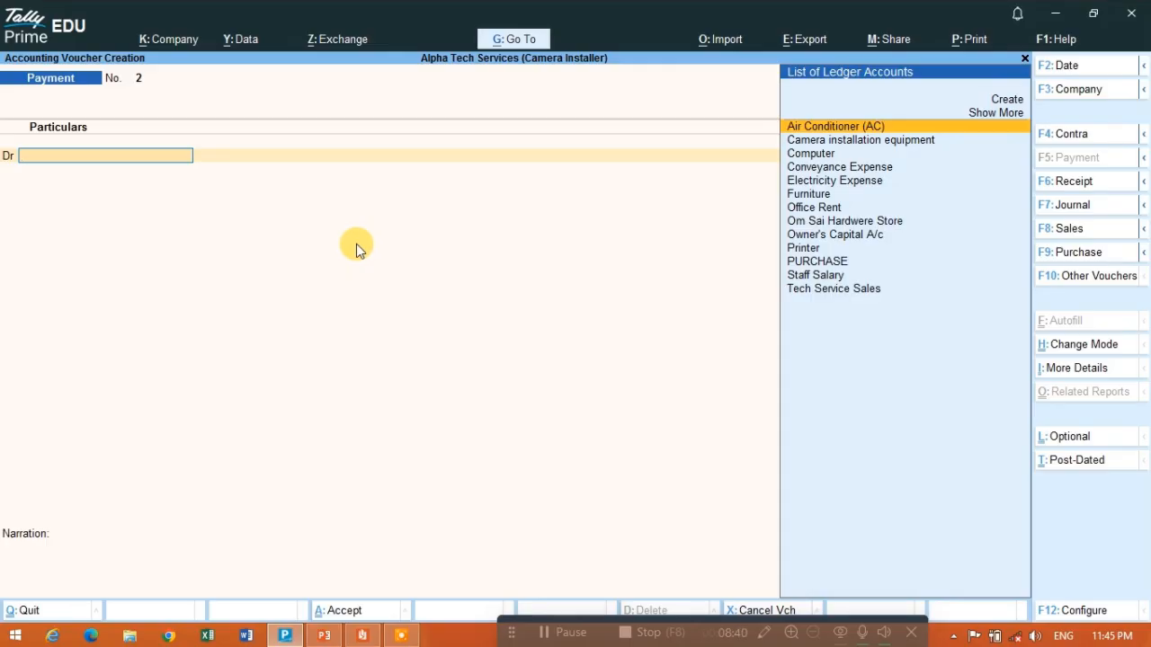
{"action": "type", "text": "Om"}
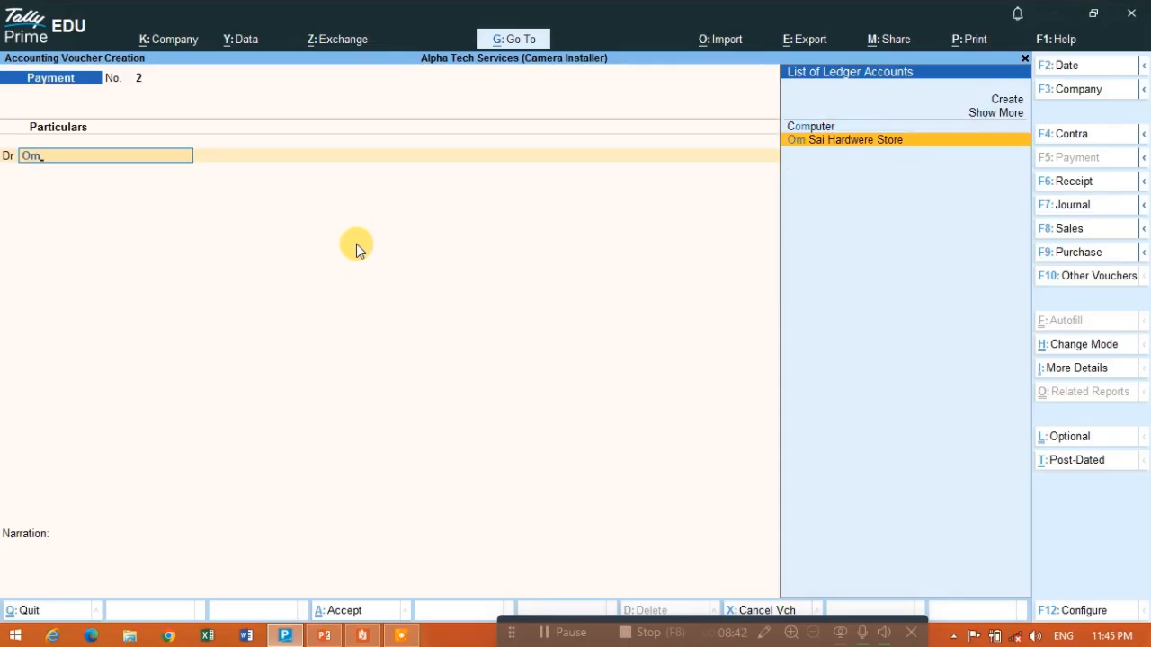
{"action": "type", "text": "sa"}
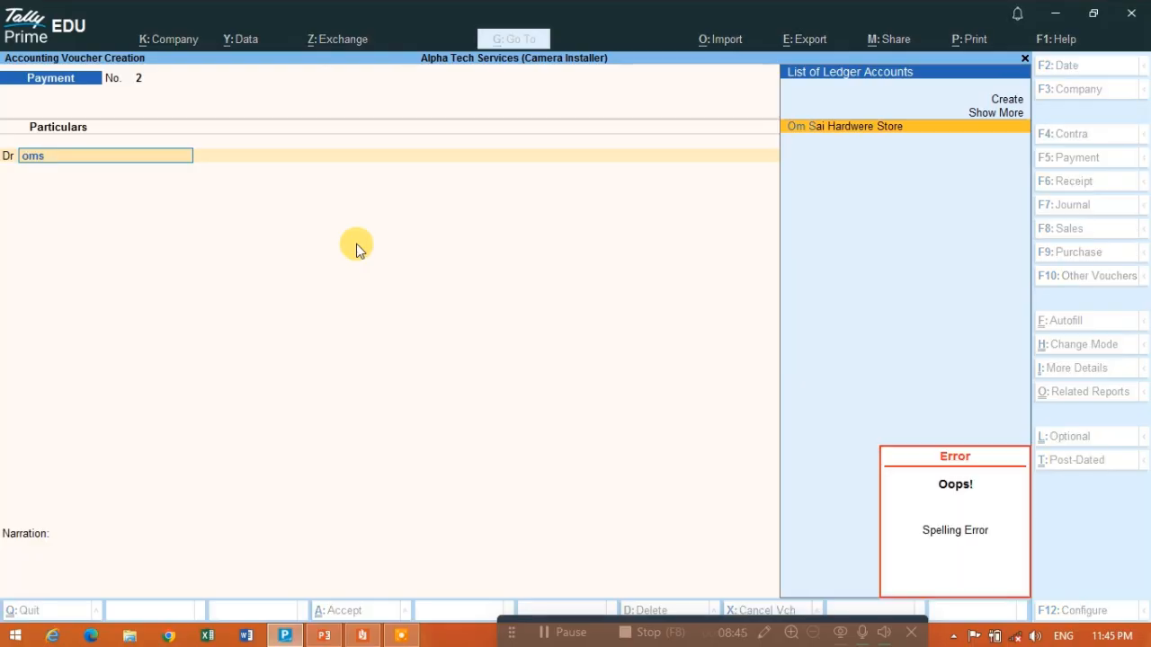
{"action": "key", "text": "Return"}
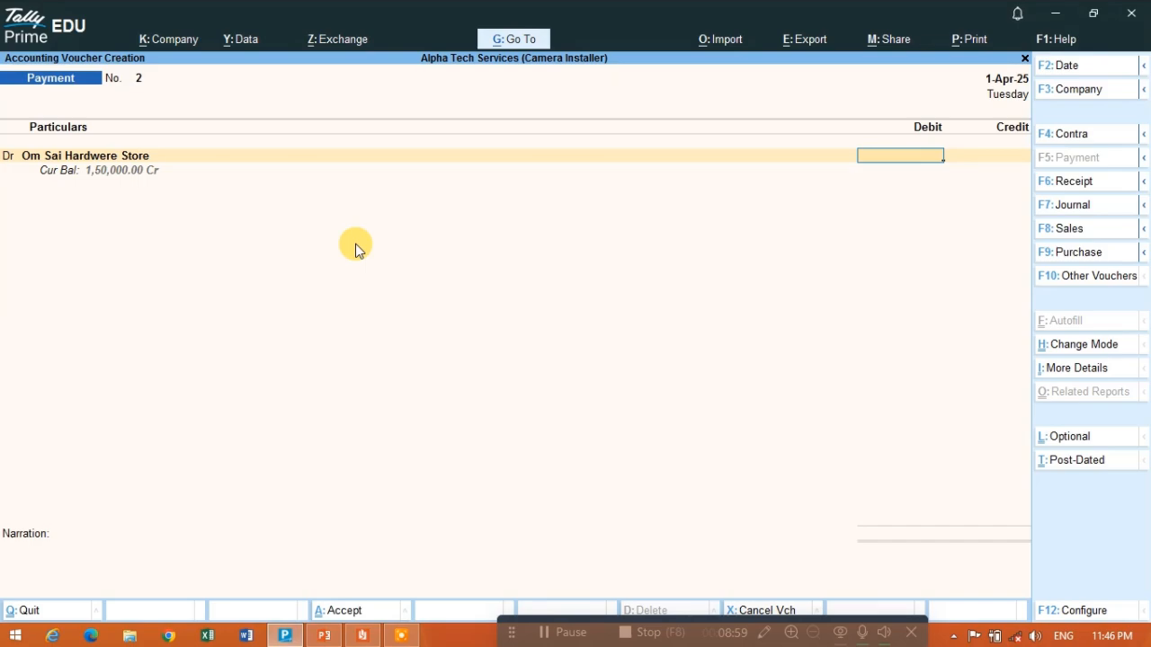
- Review the debit and credit rules table in PowerPoint and enter 1,35,000 as Om Sai Hardwere Store's debit amount in Tally
{"action": "key", "text": "alt+Tab"}
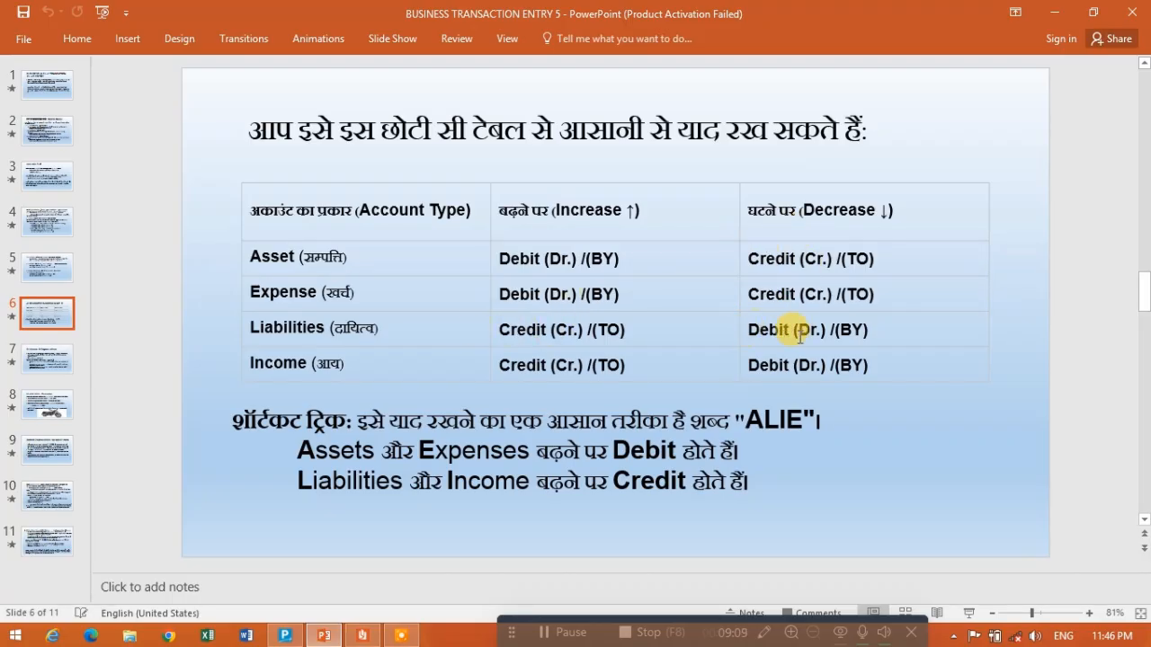
{"action": "key", "text": "alt+Tab"}
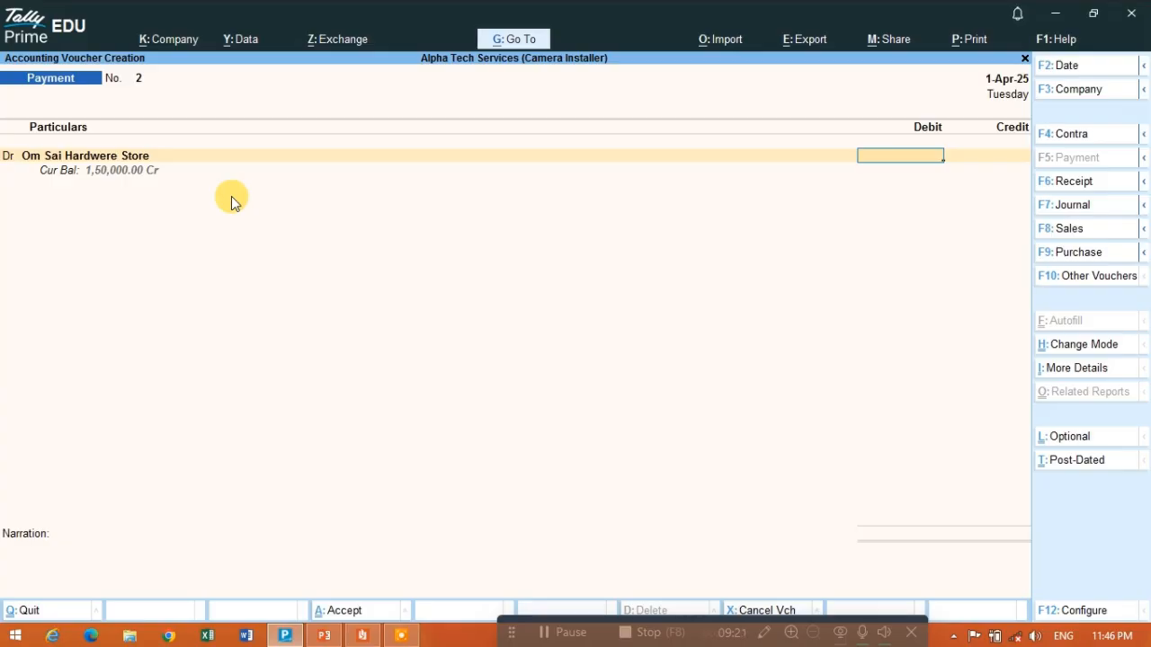
{"action": "type", "text": "1,35,000"}
{"action": "key", "text": "Return"}
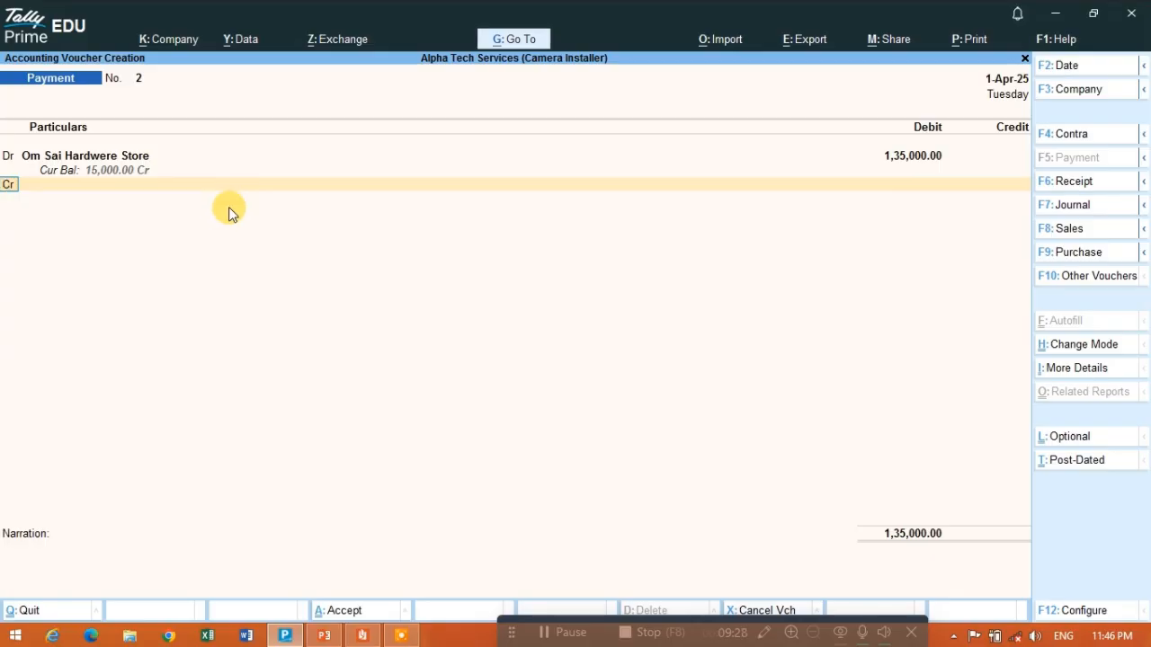
- Recheck the 15-Apr-2025 payment terms in the PDF and select Cash as the payment voucher's credit ledger
{"action": "key", "text": "ctrl"}
{"action": "key", "text": "alt+Tab"}
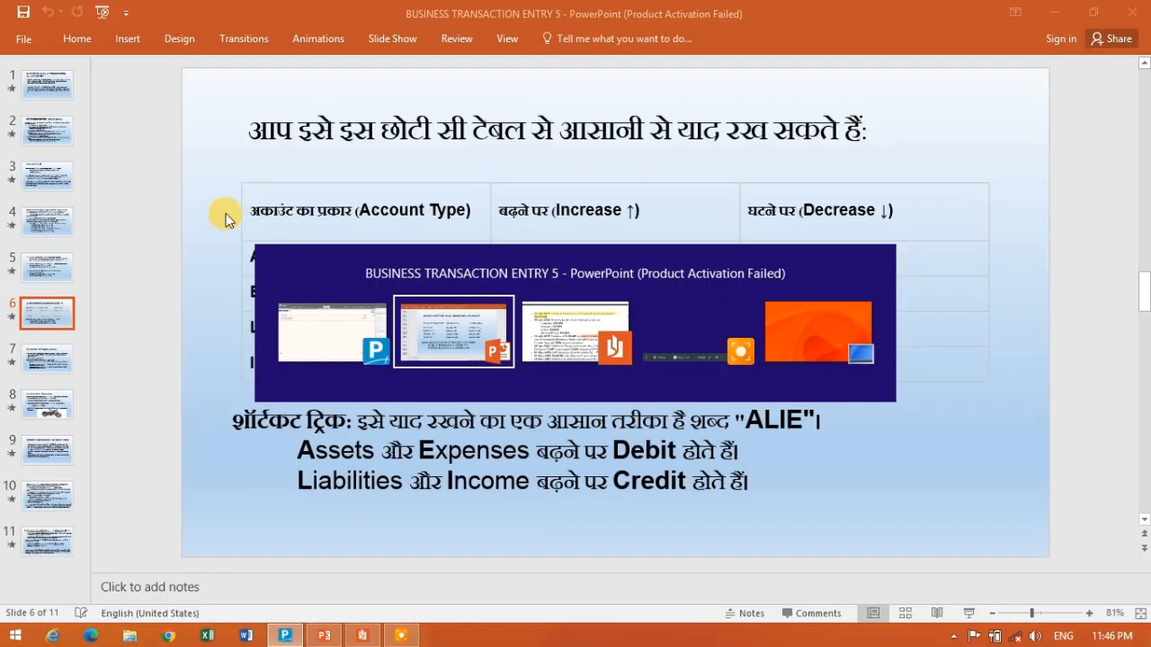
{"action": "key", "text": "alt+Tab"}
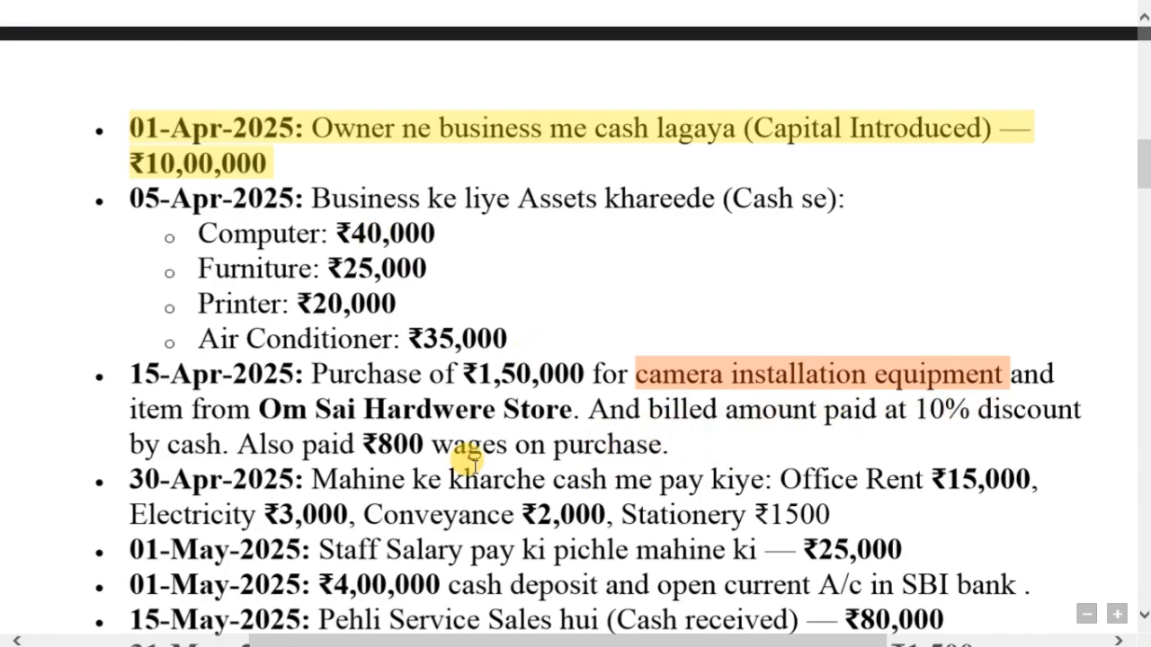
{"action": "key", "text": "alt+Tab"}
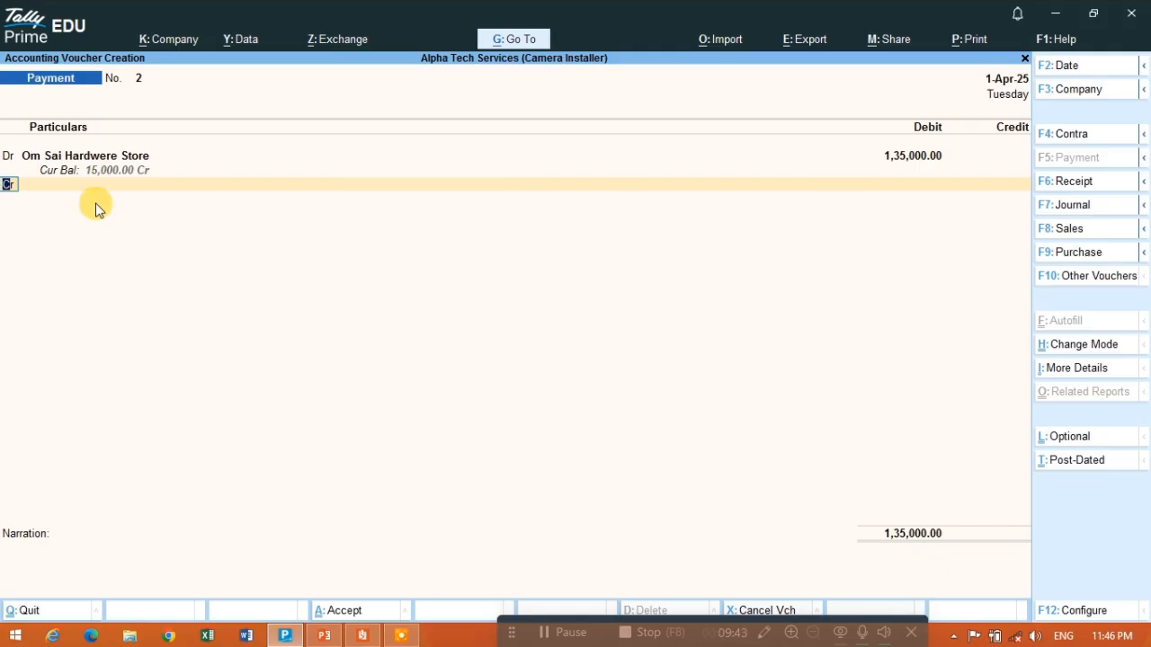
{"action": "key", "text": "Return"}
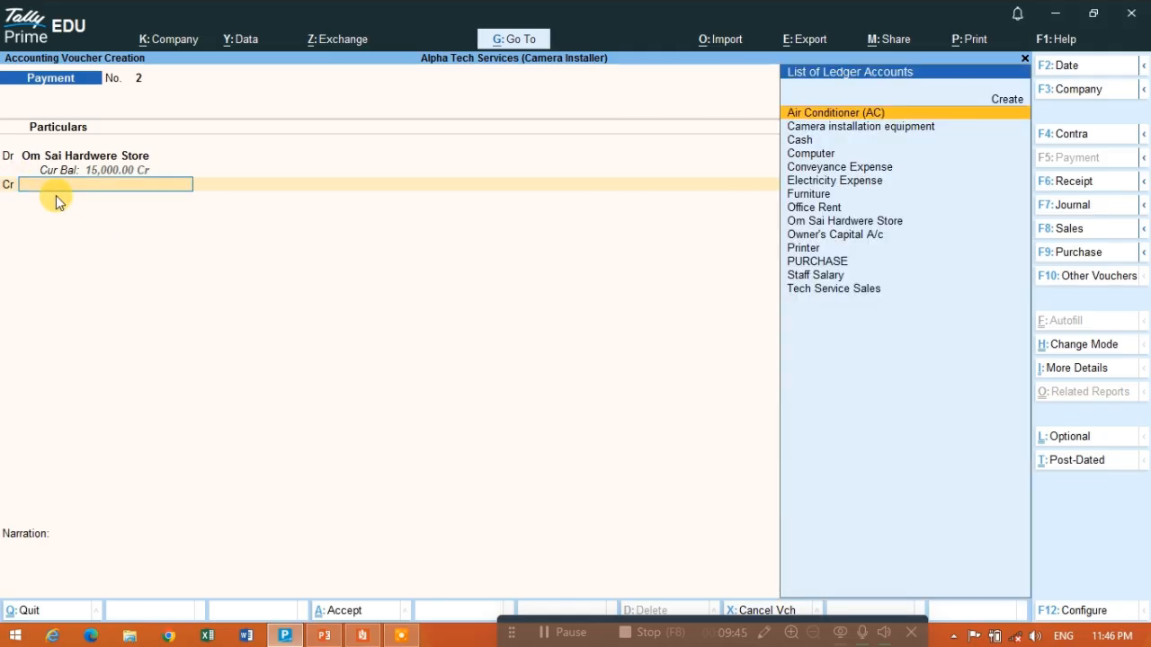
{"action": "type", "text": "Cash"}
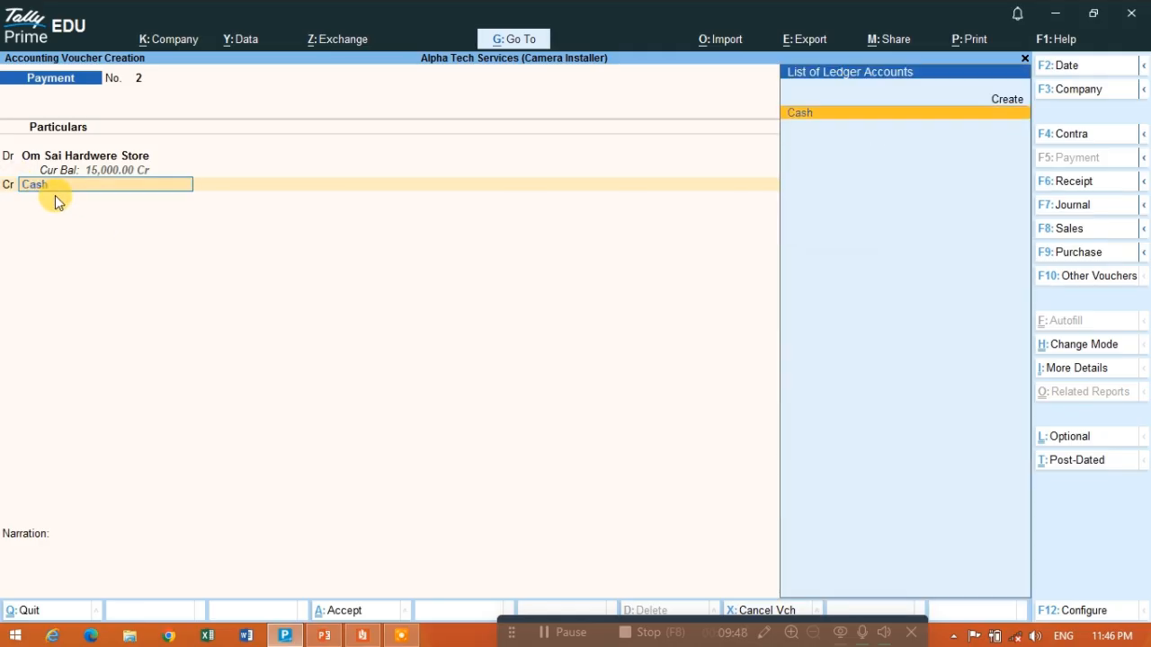
{"action": "key", "text": "Return"}
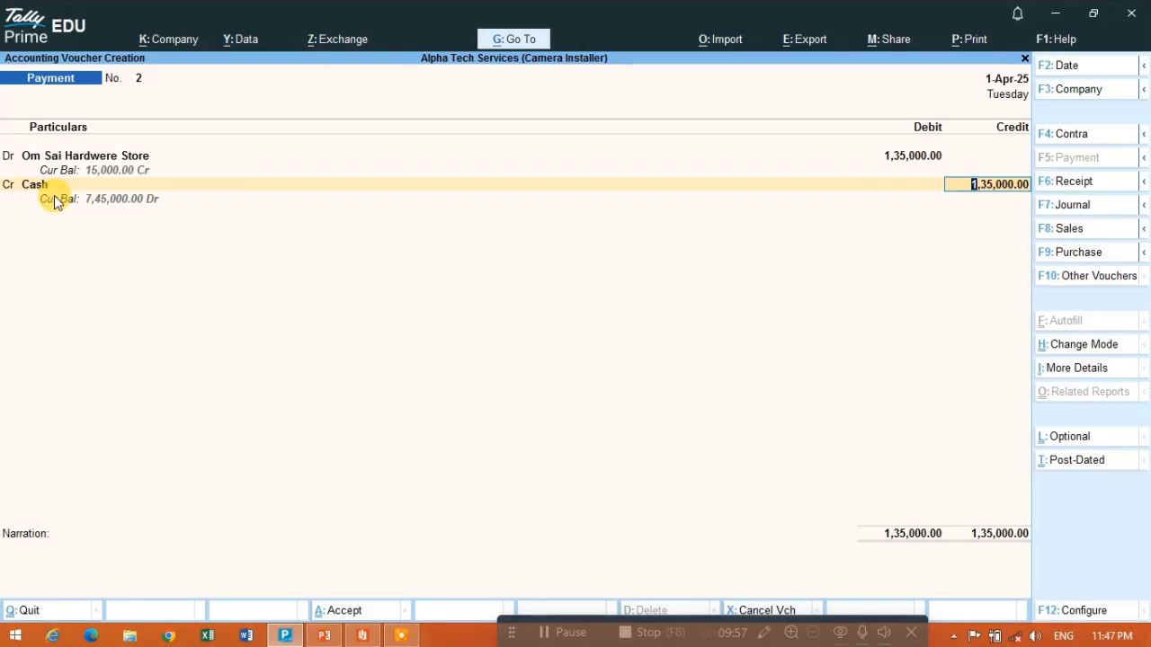
- Set Om Sai Hardwere Store's debit amount to 1,50,000 and the Cash credit amount to 1,35,000
{"action": "key", "text": "BackSpace"}
{"action": "key", "text": "BackSpace"}
{"action": "key", "text": "BackSpace"}
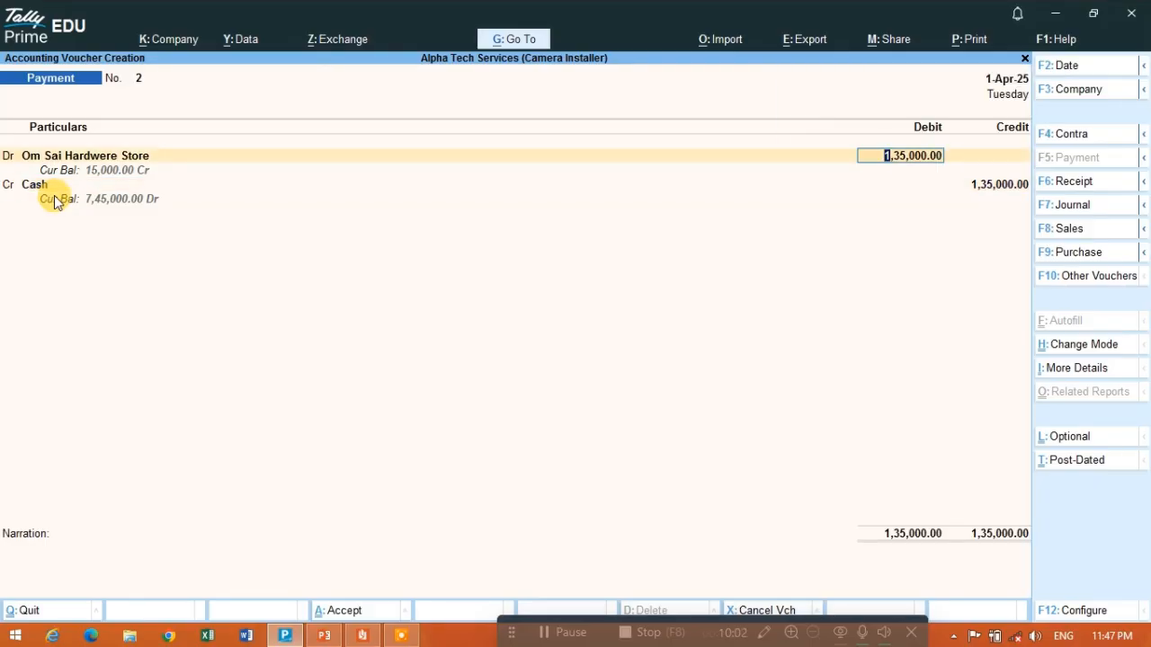
{"action": "type", "text": "1,50,00"}
{"action": "type", "text": "0"}
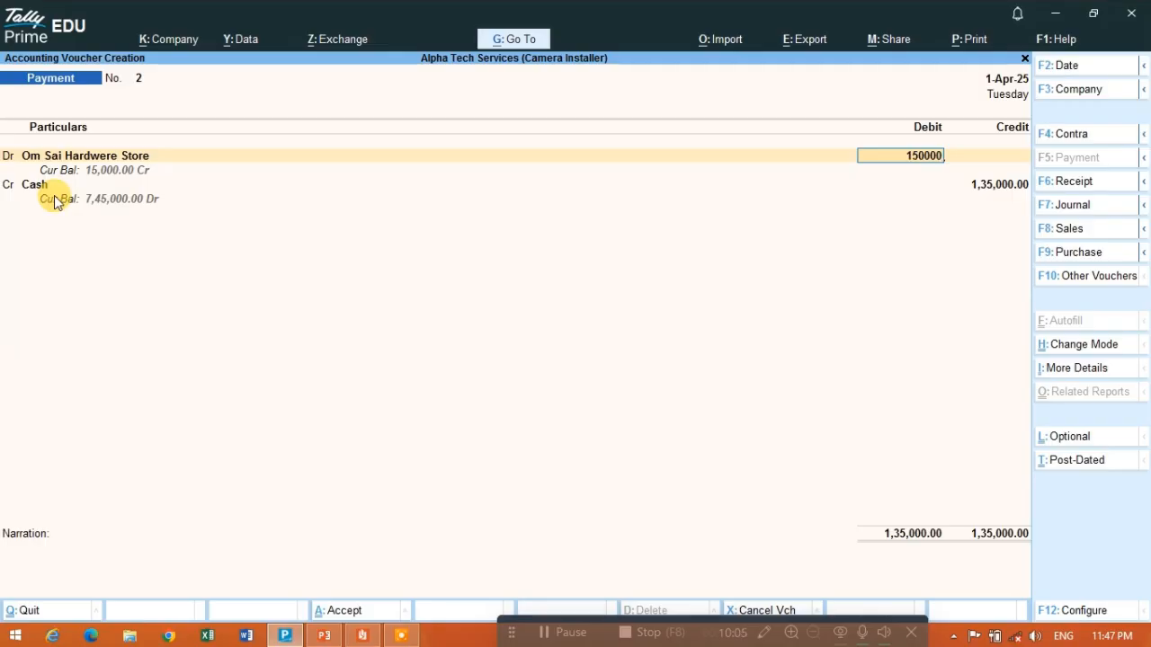
{"action": "key", "text": "Return"}
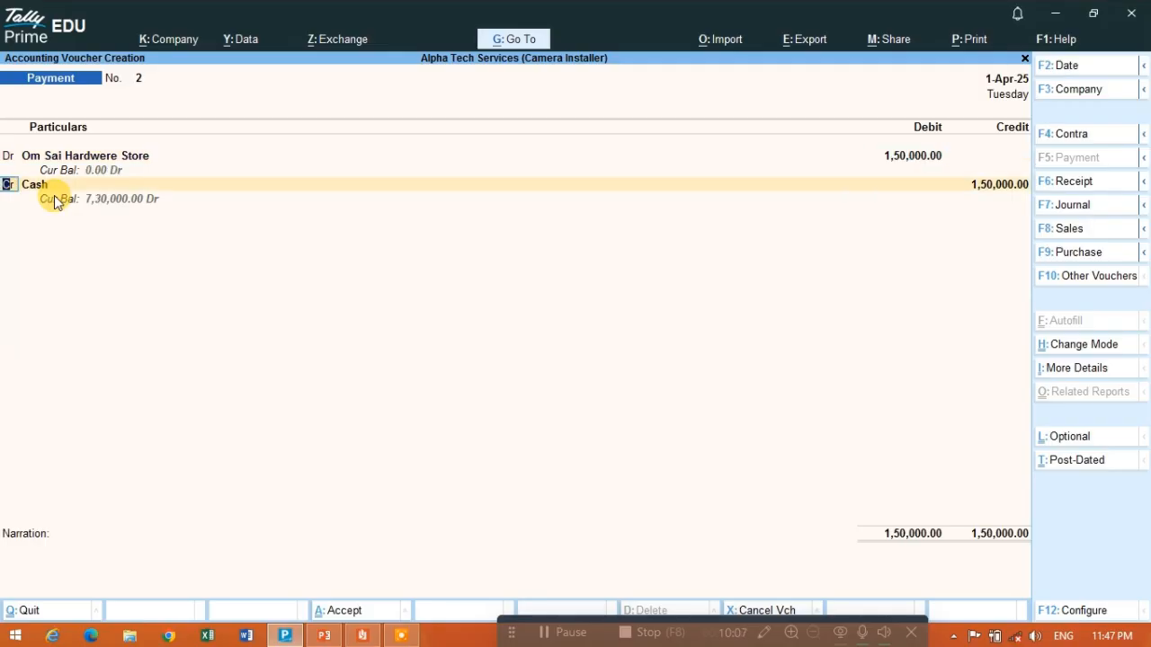
{"action": "key", "text": "Return"}
{"action": "key", "text": "Return"}
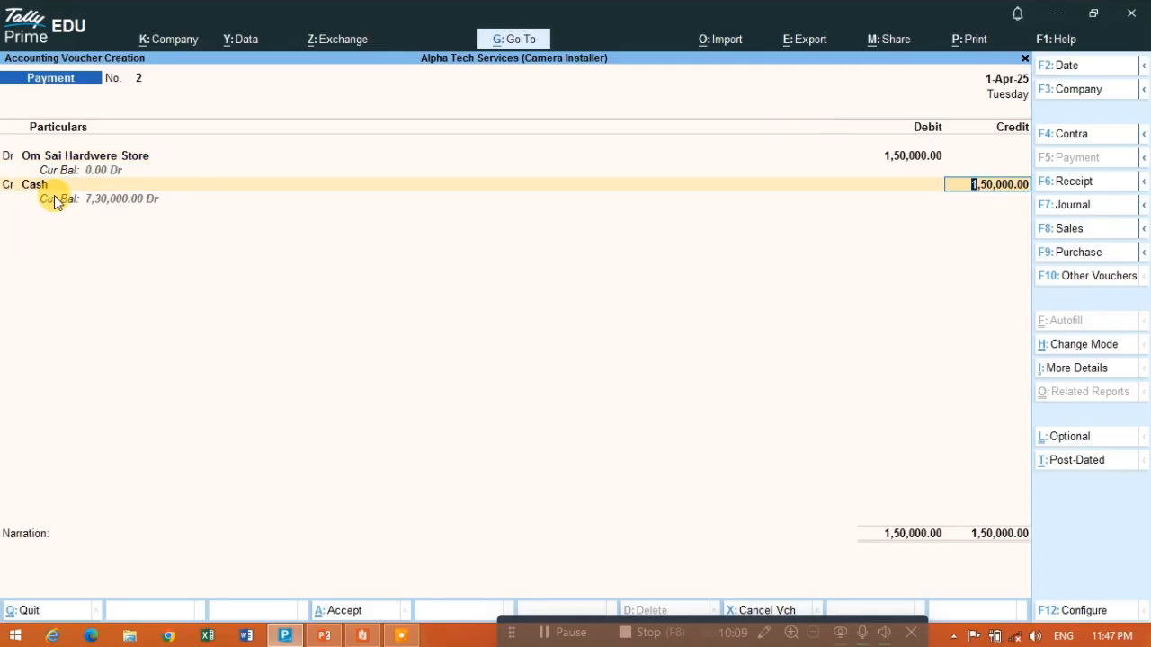
{"action": "type", "text": "135000"}
{"action": "key", "text": "Return"}
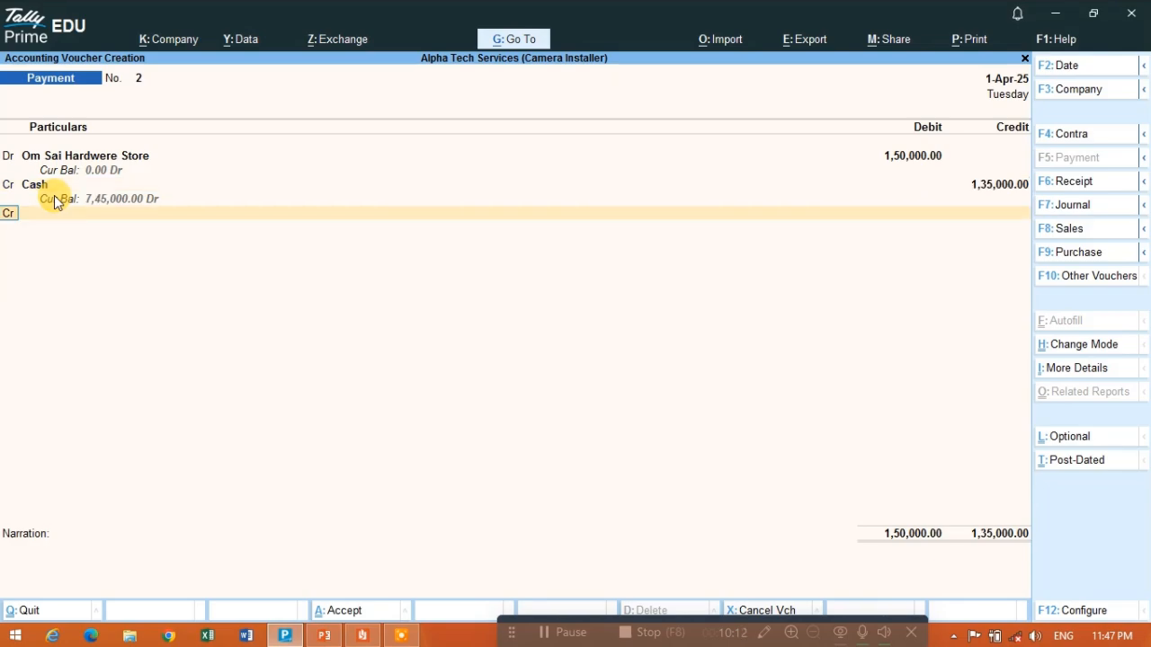
- Start a new ledger from the voucher's second credit line and name it Discount Received
{"action": "key", "text": "Return"}
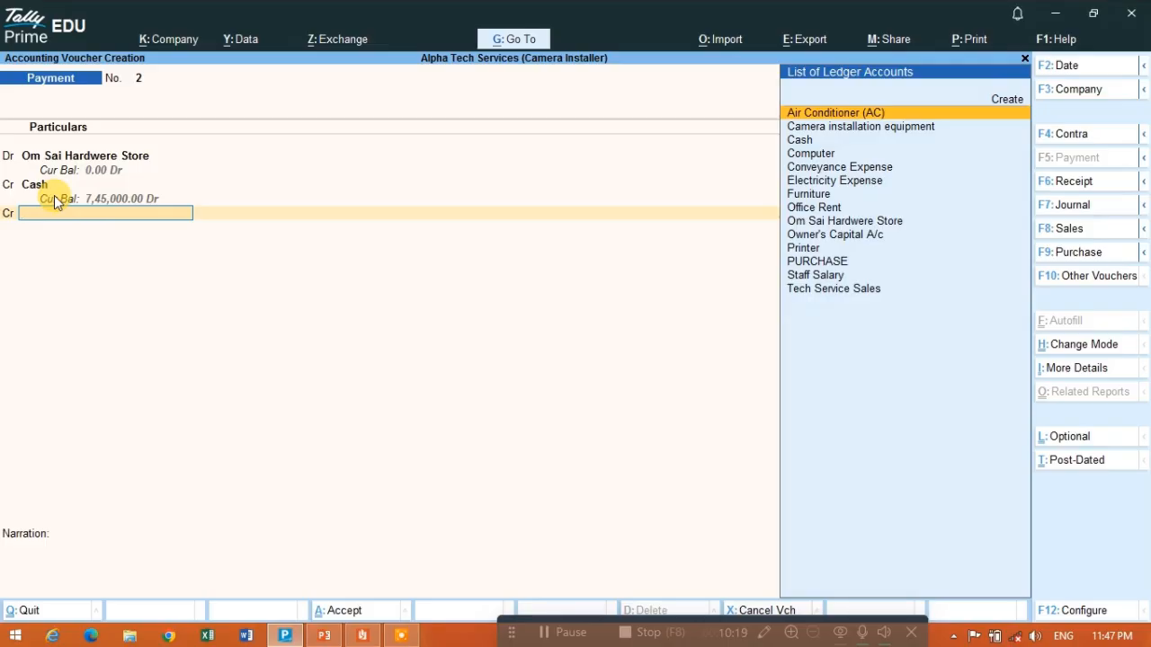
{"action": "key", "text": "alt+c"}
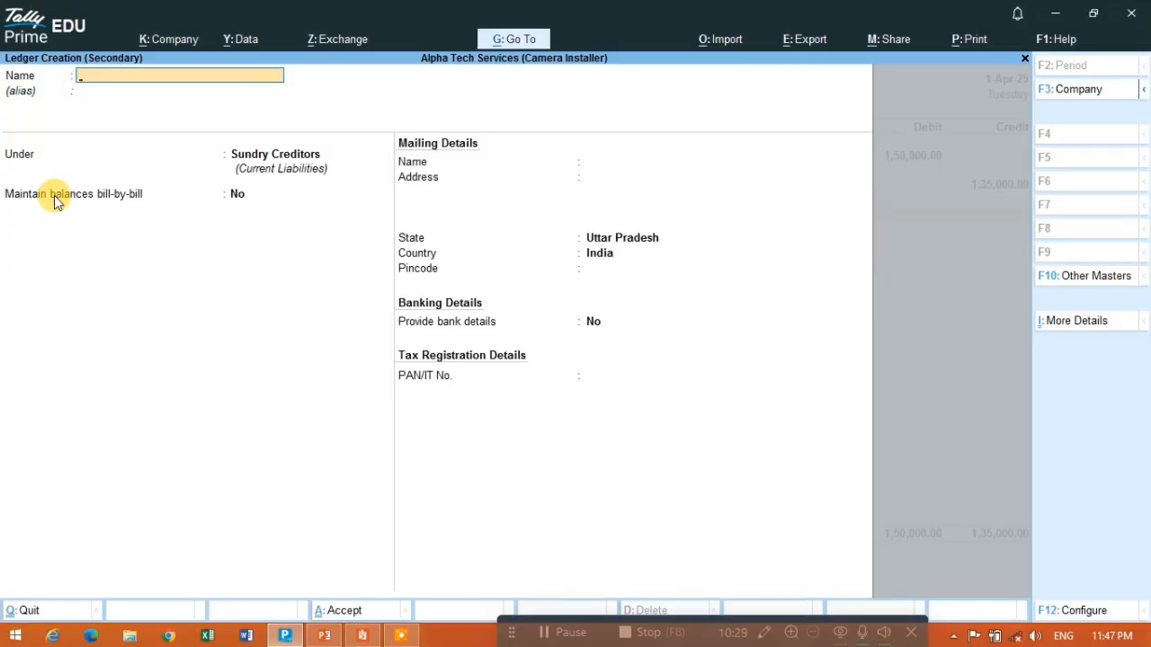
{"action": "type", "text": "Discount Receiv"}
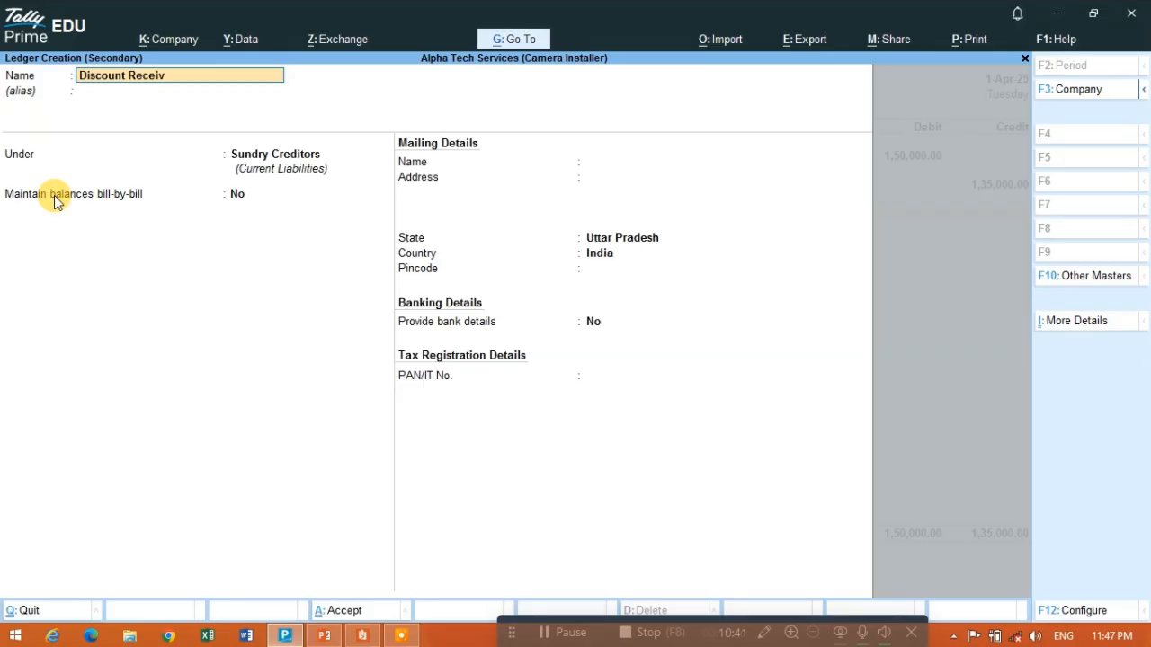
{"action": "type", "text": "ed"}
{"action": "key", "text": "Return"}
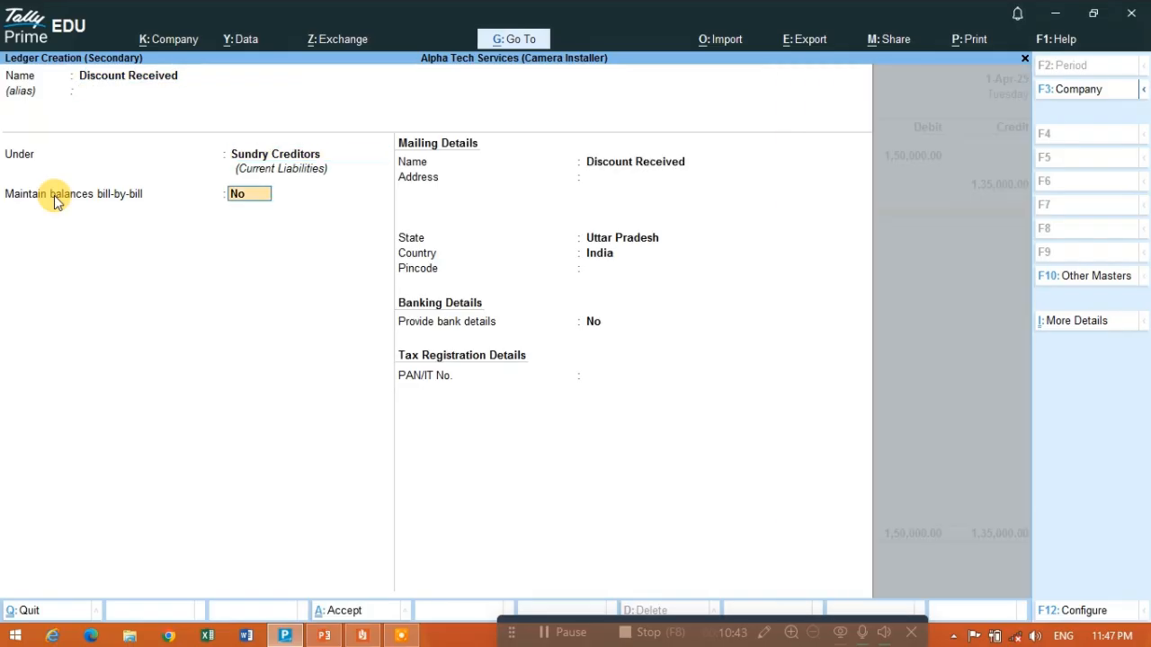
- Place the Discount Received ledger under Indirect Incomes with its ledger type Not Applicable, and save it into the voucher
{"action": "key", "text": "BackSpace"}
{"action": "type", "text": "I"}
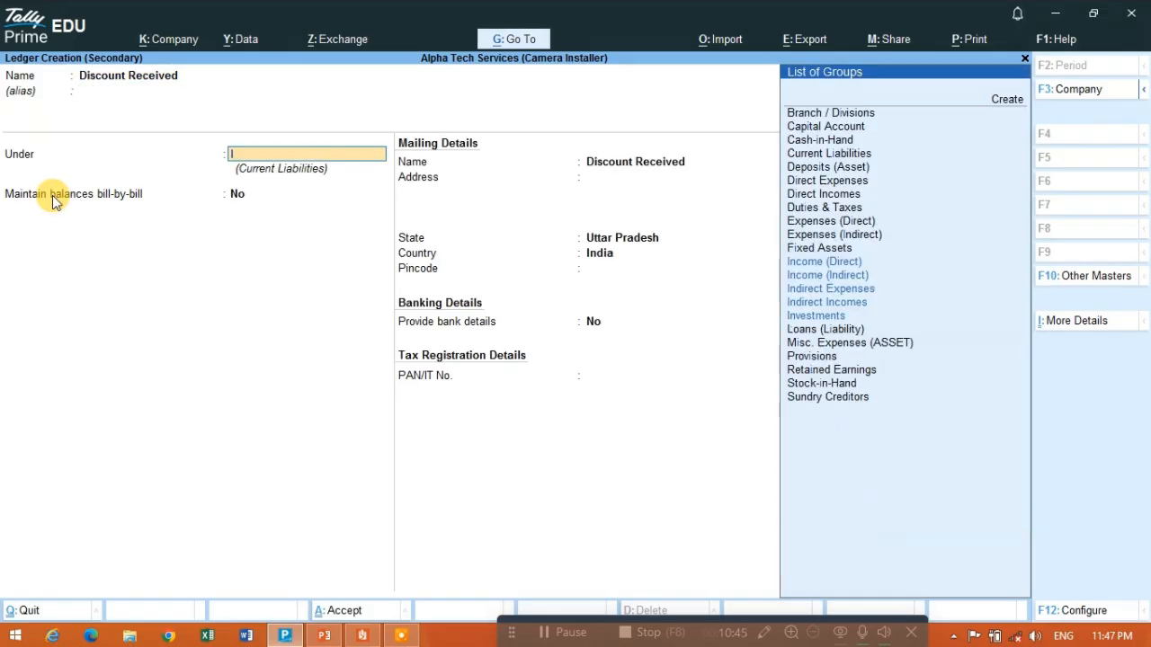
{"action": "type", "text": "nd"}
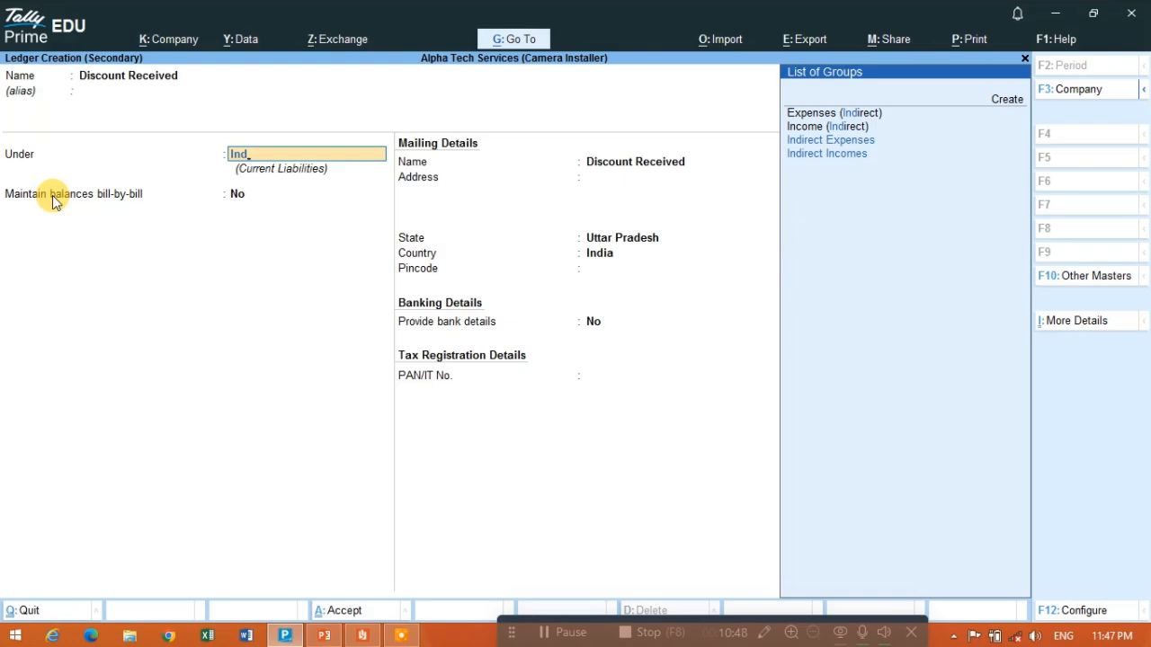
{"action": "type", "text": "ire"}
{"action": "key", "text": "Down"}
{"action": "key", "text": "Down"}
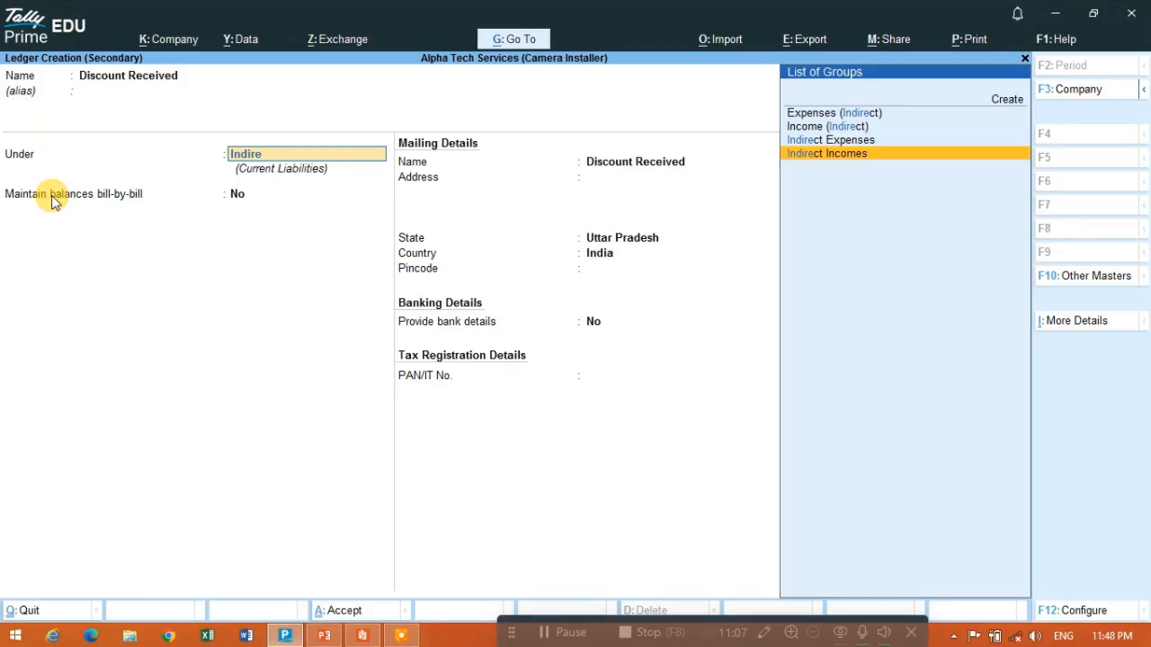
{"action": "key", "text": "Return"}
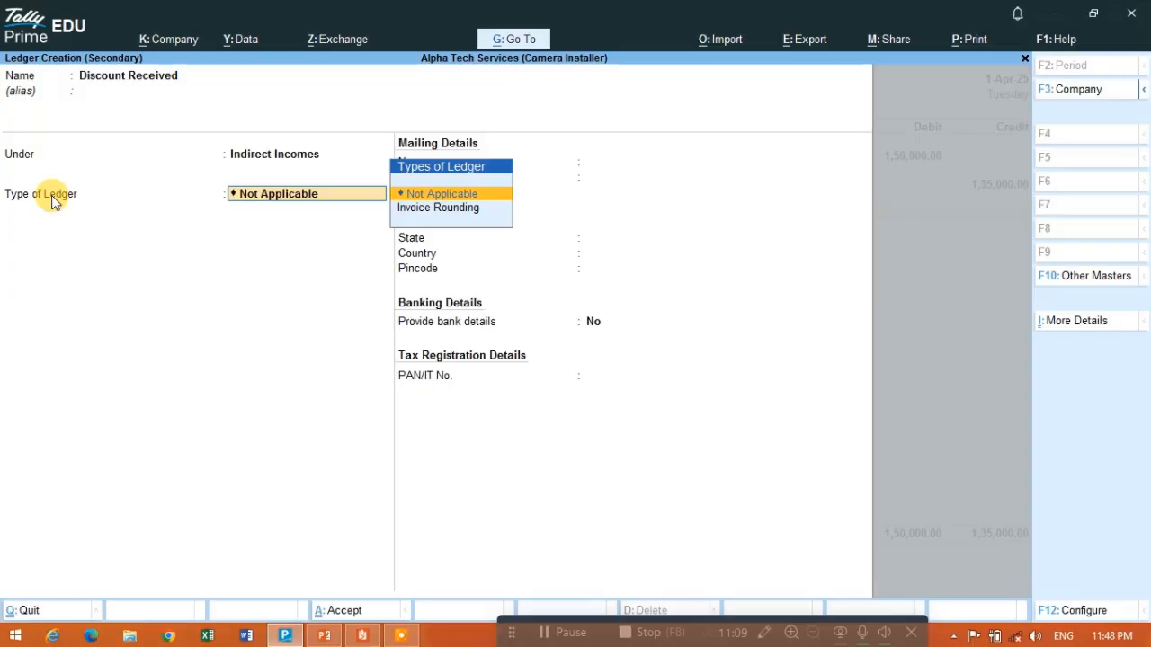
{"action": "key", "text": "Return"}
{"action": "key", "text": "Return"}
{"action": "key", "text": "Return"}
{"action": "key", "text": "Return"}
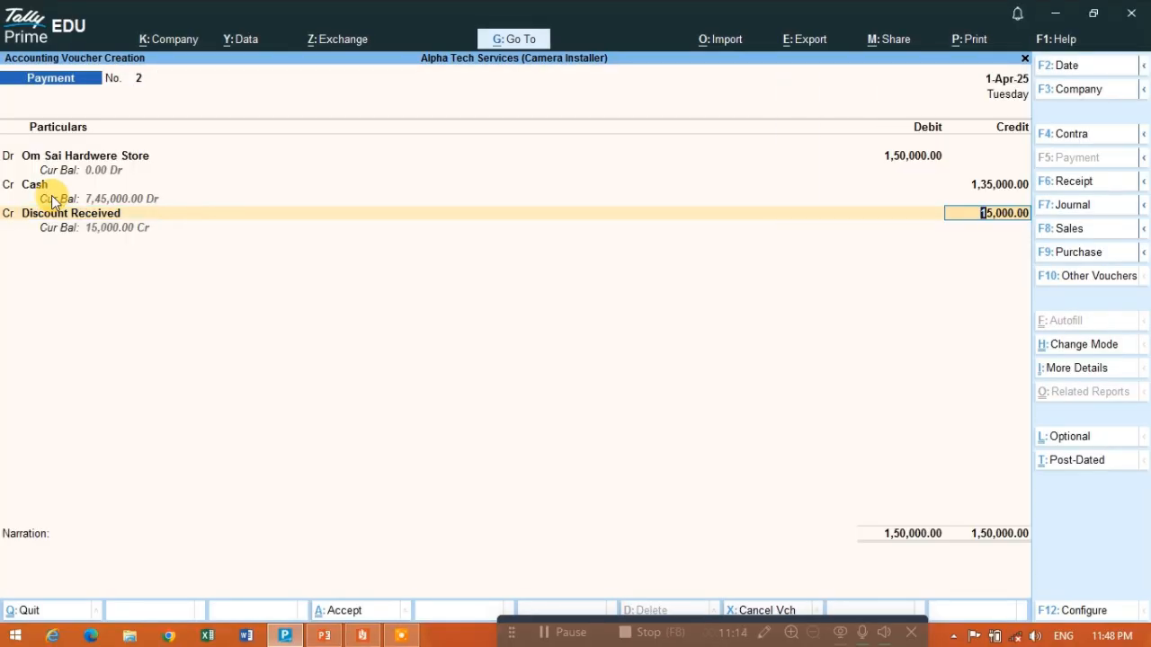
- Credit 15,000 to Discount Received, leave the narration blank and save the payment voucher
{"action": "key", "text": "Return"}
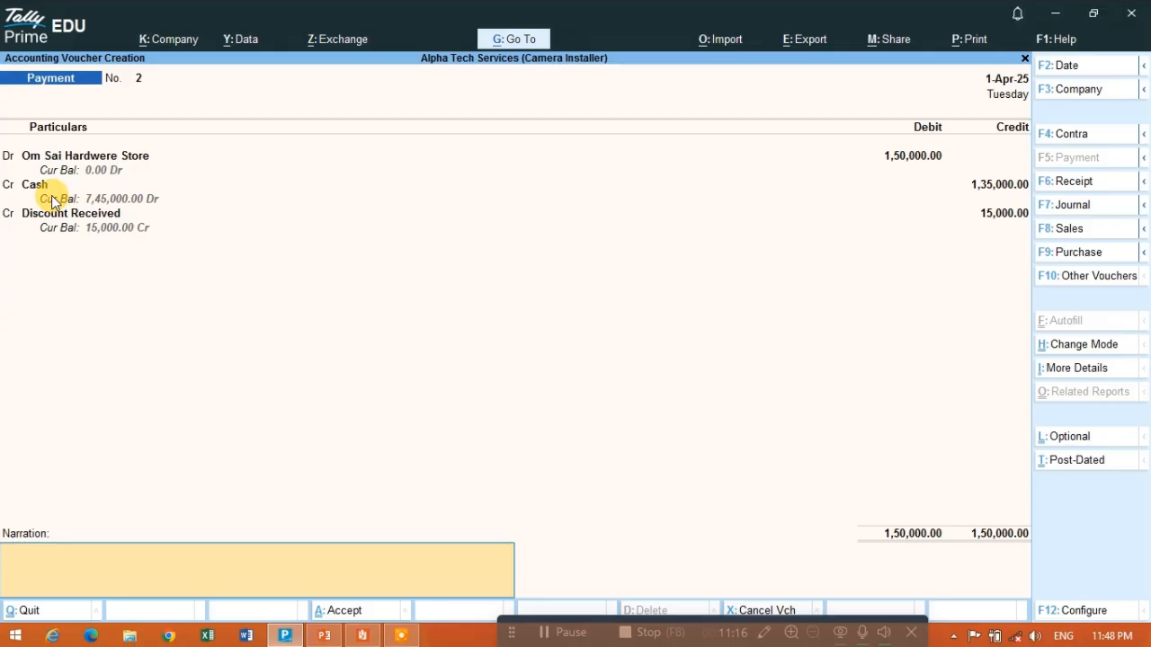
{"action": "key", "text": "Return"}
{"action": "key", "text": "Return"}
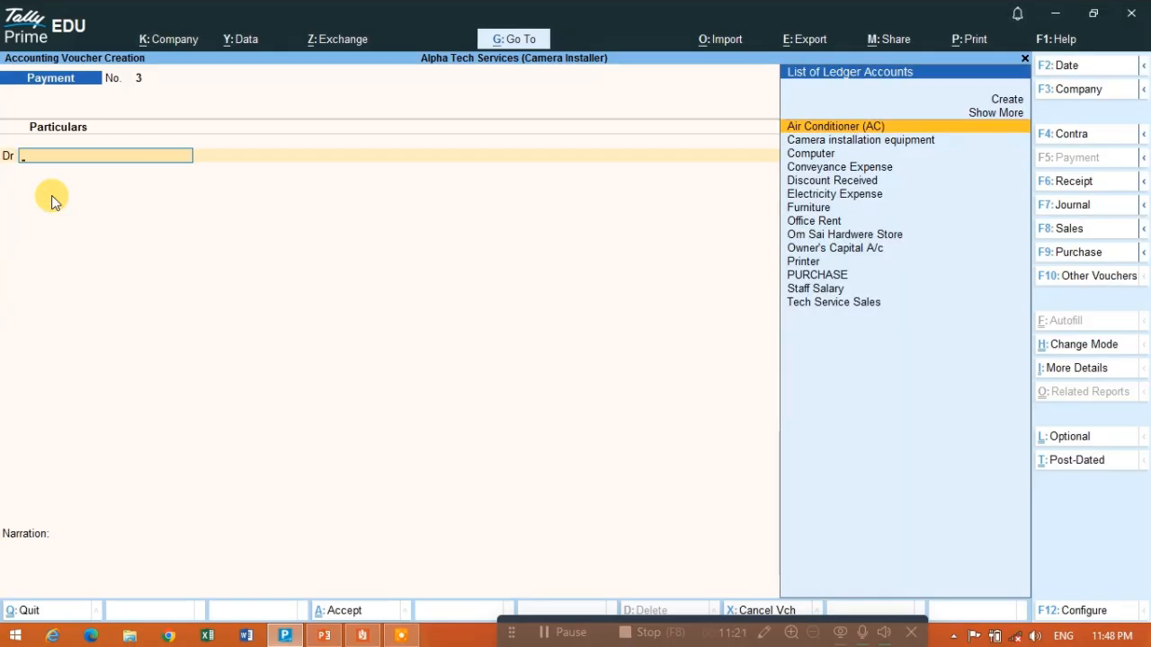
- Check the 15-Apr-2025 wages entry in the transactions PDF and start a new ledger named Wages from the payment voucher's debit line
{"action": "key", "text": "alt+Tab"}
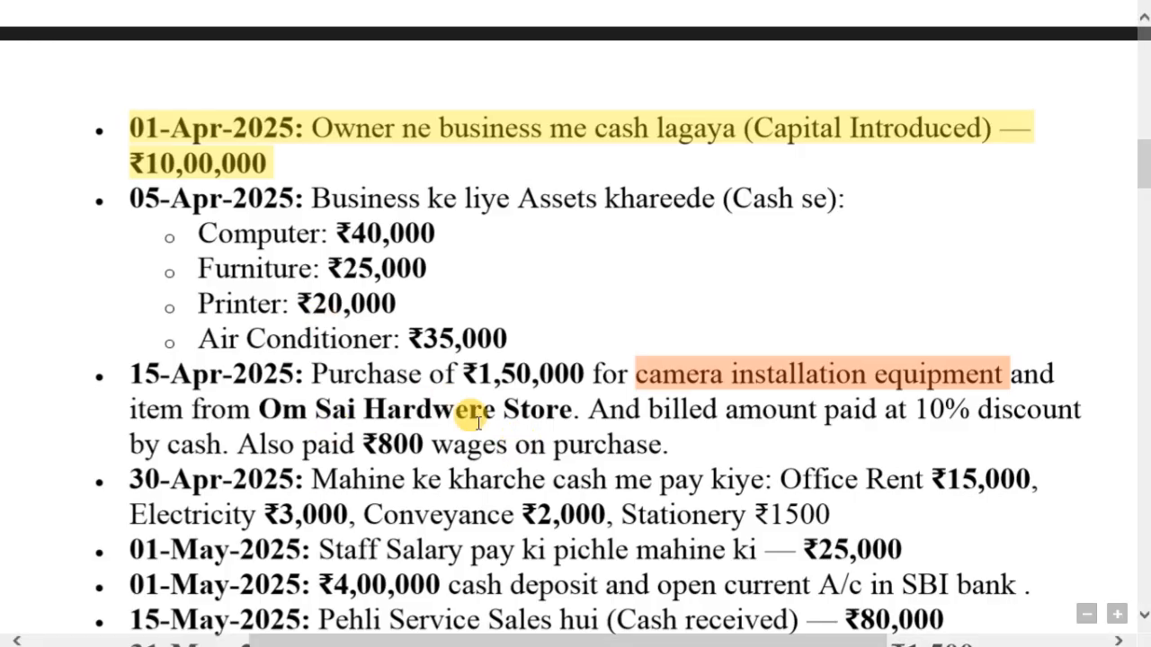
{"action": "key", "text": "alt+Tab"}
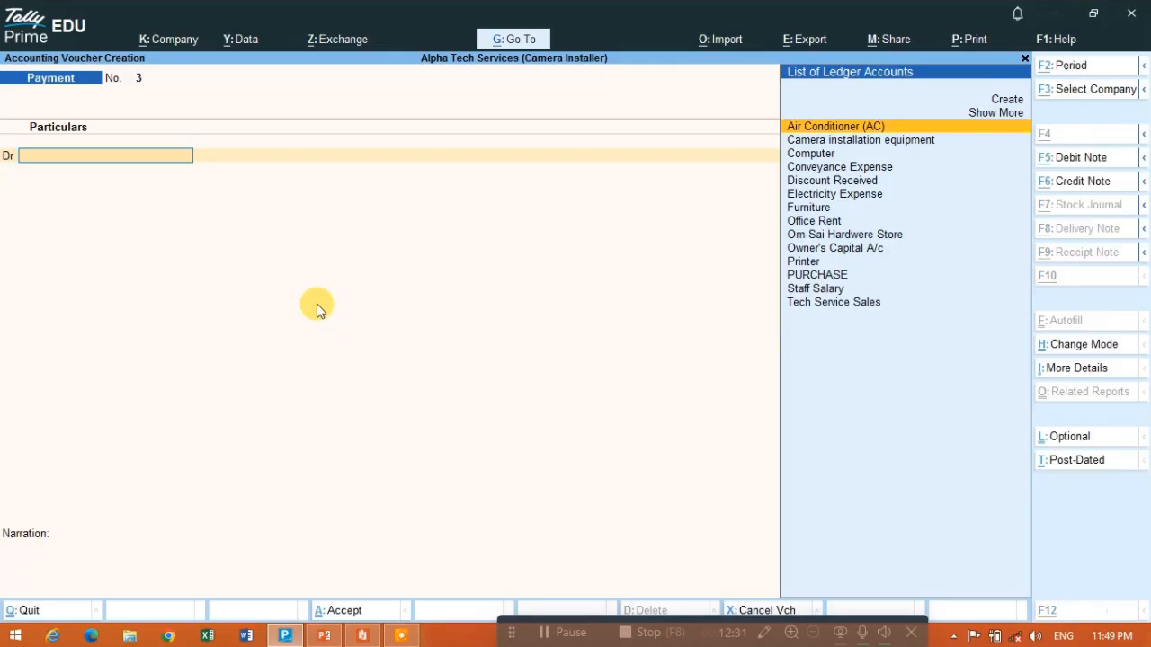
{"action": "key", "text": "alt+c"}
{"action": "type", "text": "Wa"}
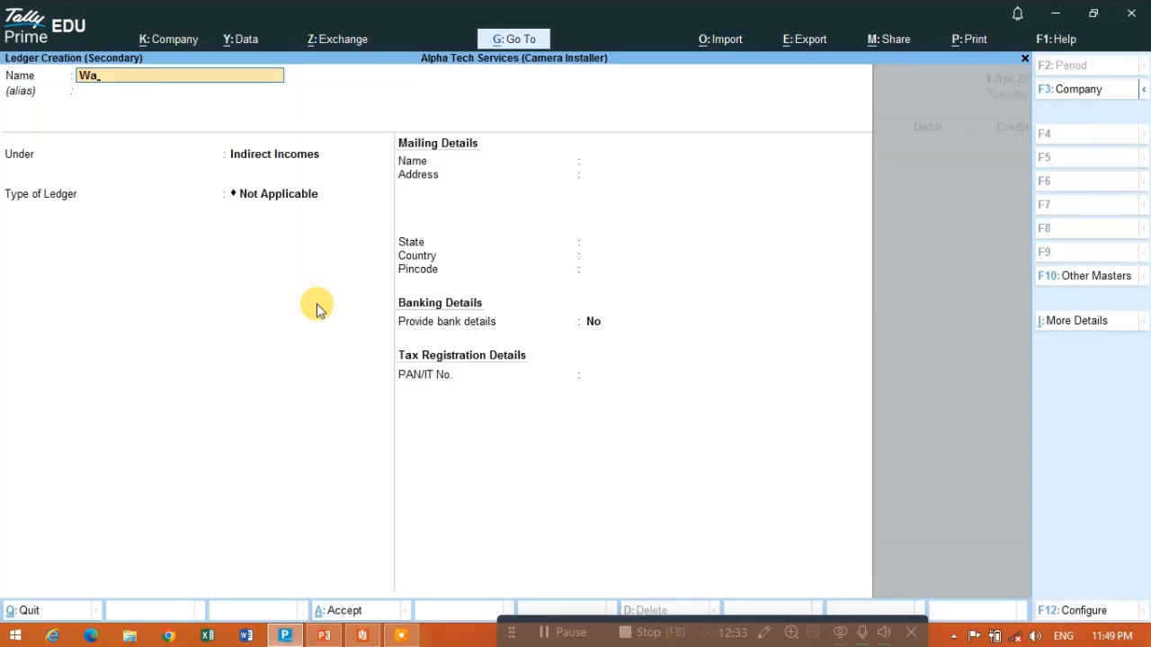
{"action": "key", "text": "alt+Tab"}
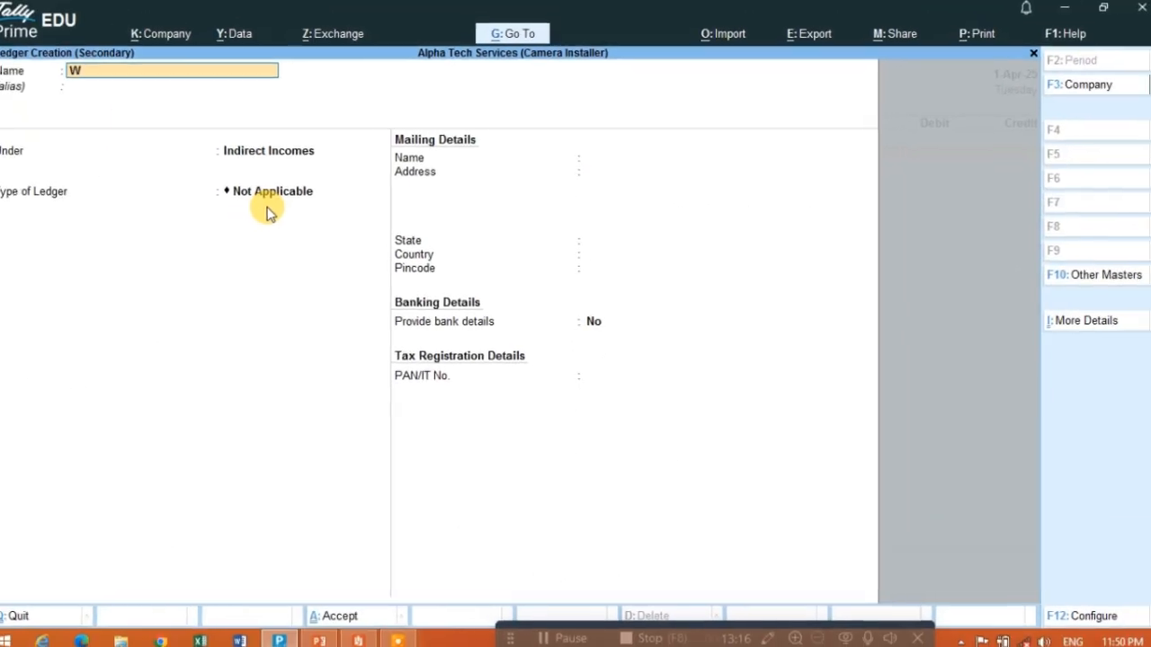
{"action": "key", "text": "Return"}
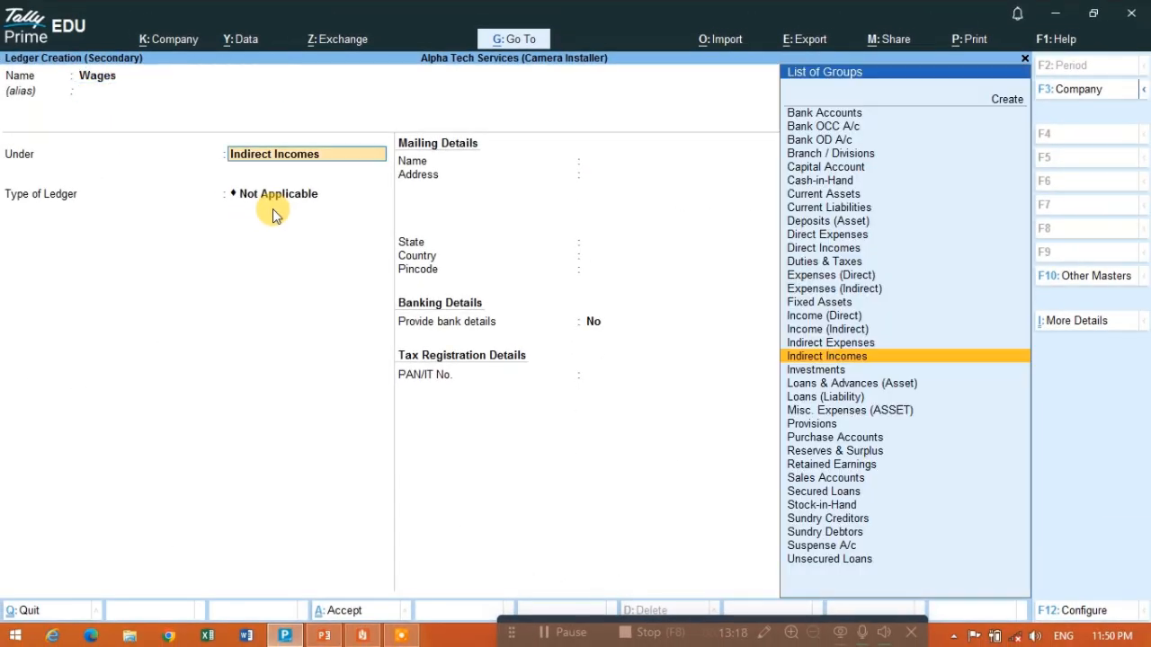
- Place the Wages ledger under Direct Expenses with its ledger type Not Applicable, and save it into the voucher
{"action": "type", "text": "Dire"}
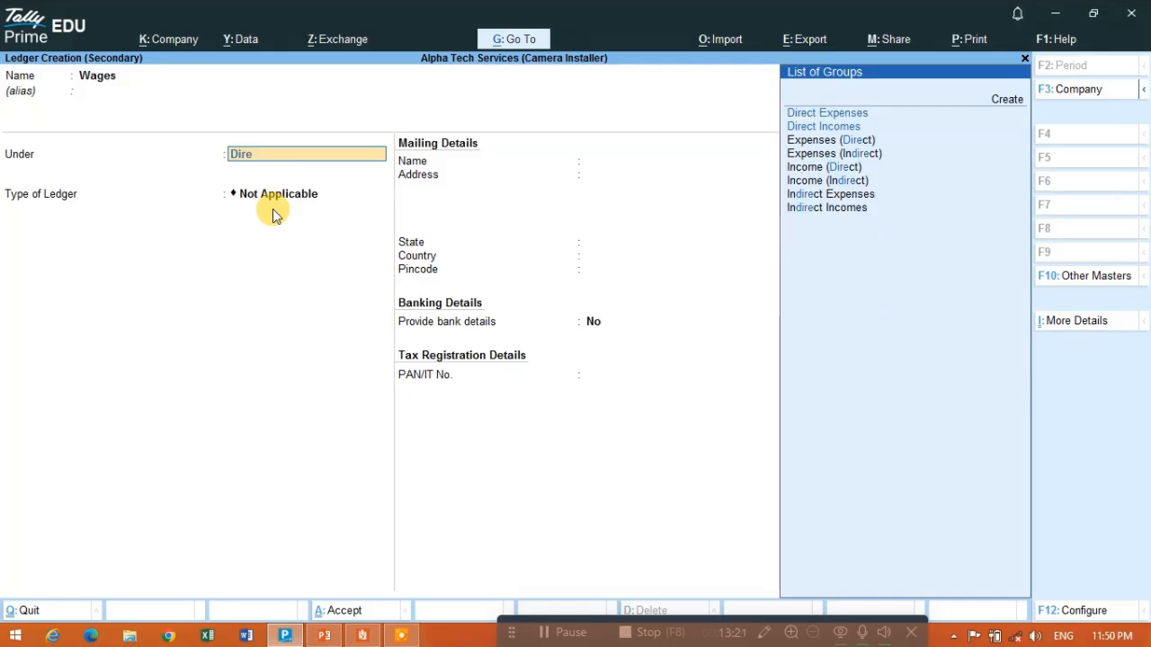
{"action": "type", "text": "ct"}
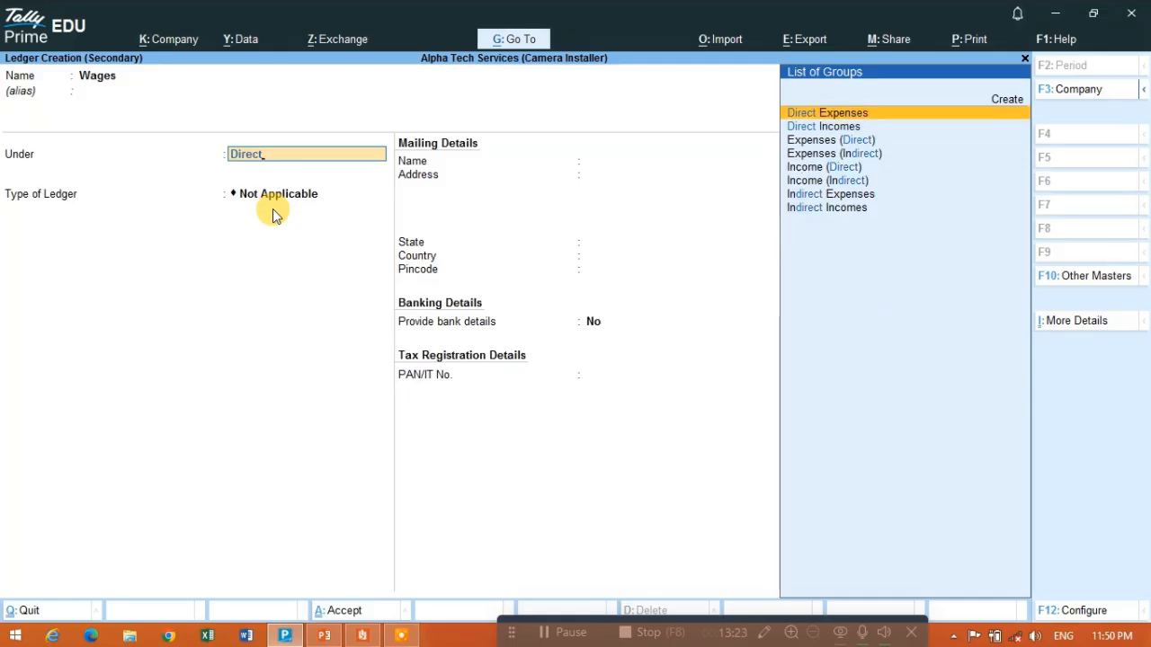
{"action": "key", "text": "Return"}
{"action": "key", "text": "Return"}
{"action": "key", "text": "Return"}
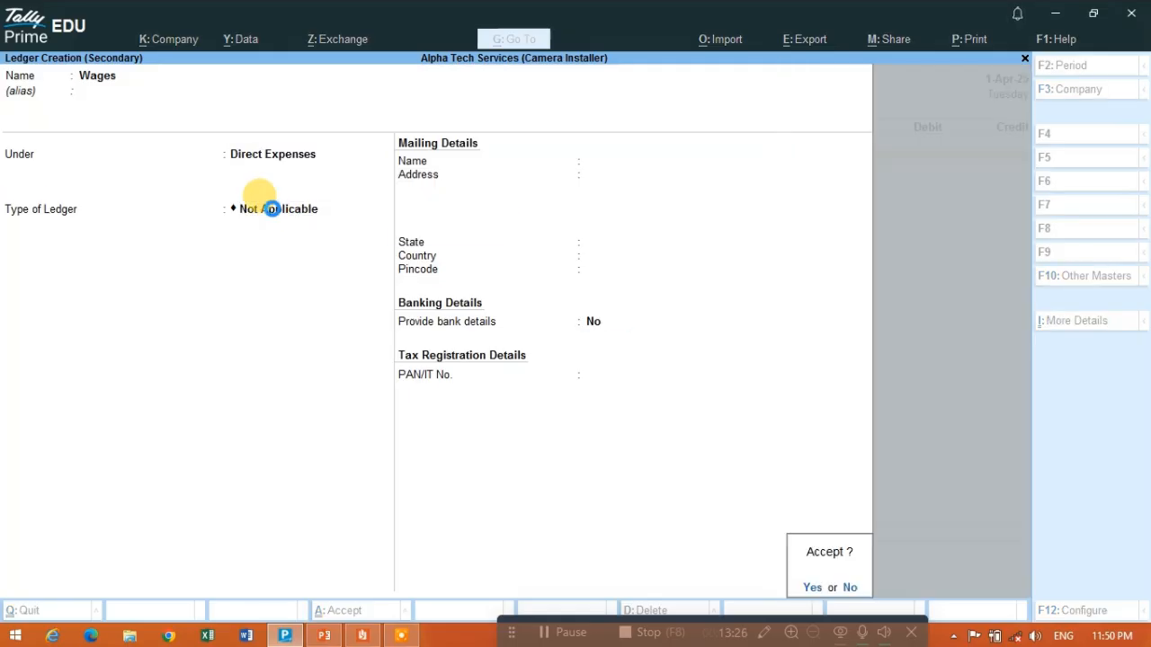
{"action": "key", "text": "Return"}
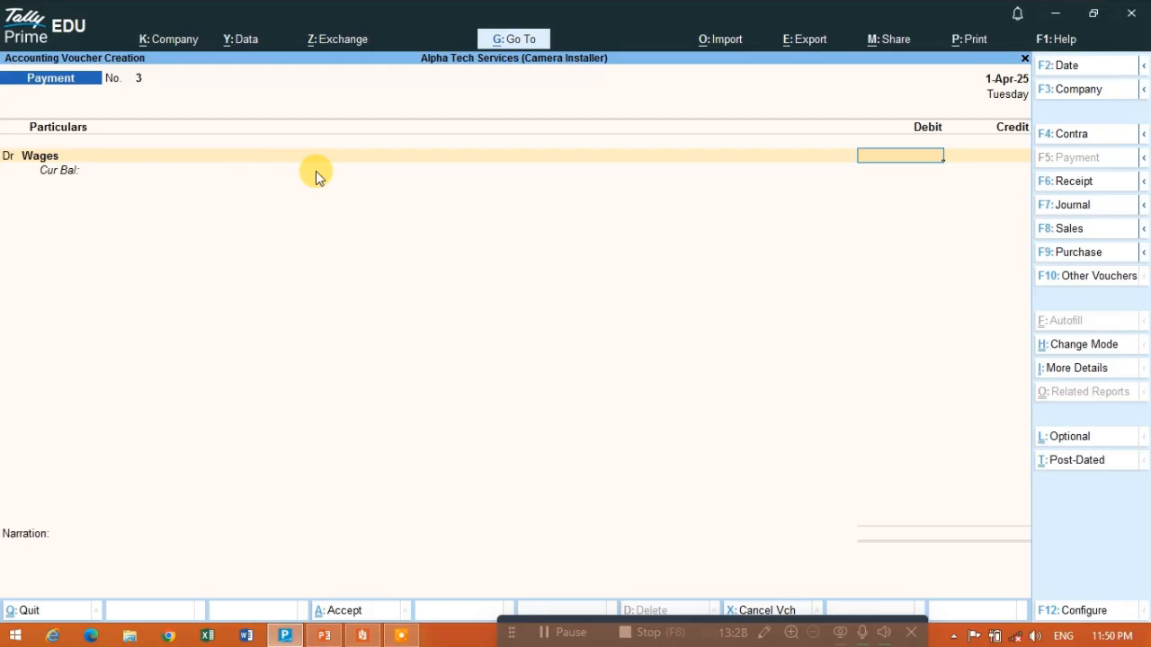
- Set the Wages debit amount to 800
{"action": "type", "text": "8000"}
{"action": "key", "text": "Return"}
{"action": "key", "text": "BackSpace"}
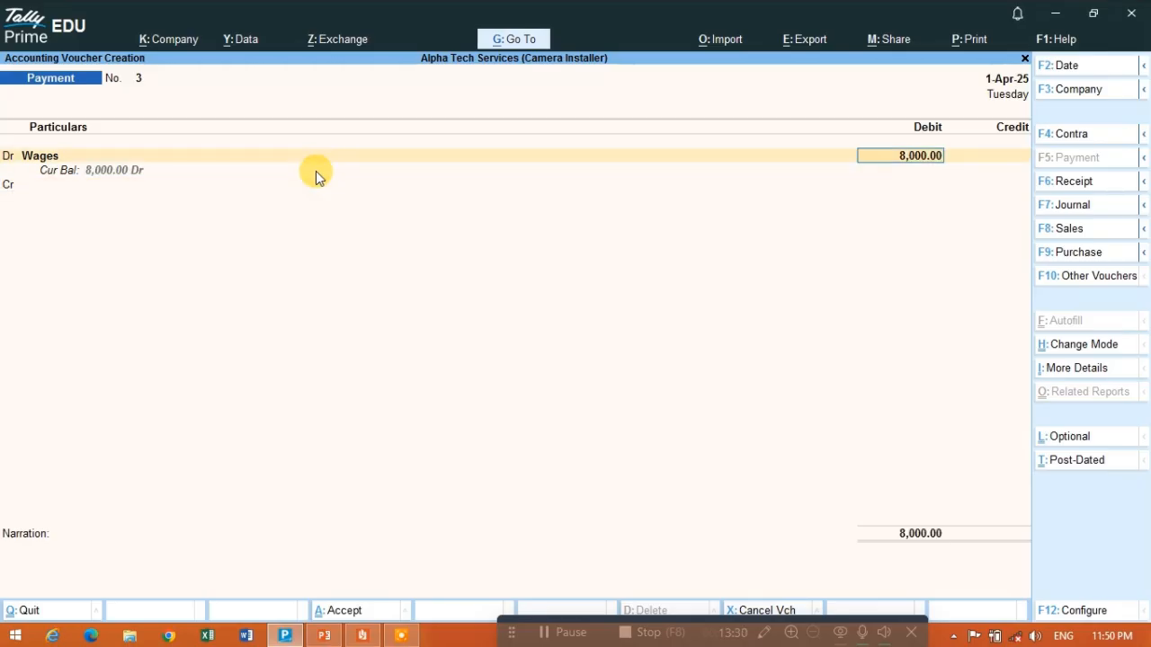
{"action": "type", "text": "800"}
{"action": "key", "text": "Return"}
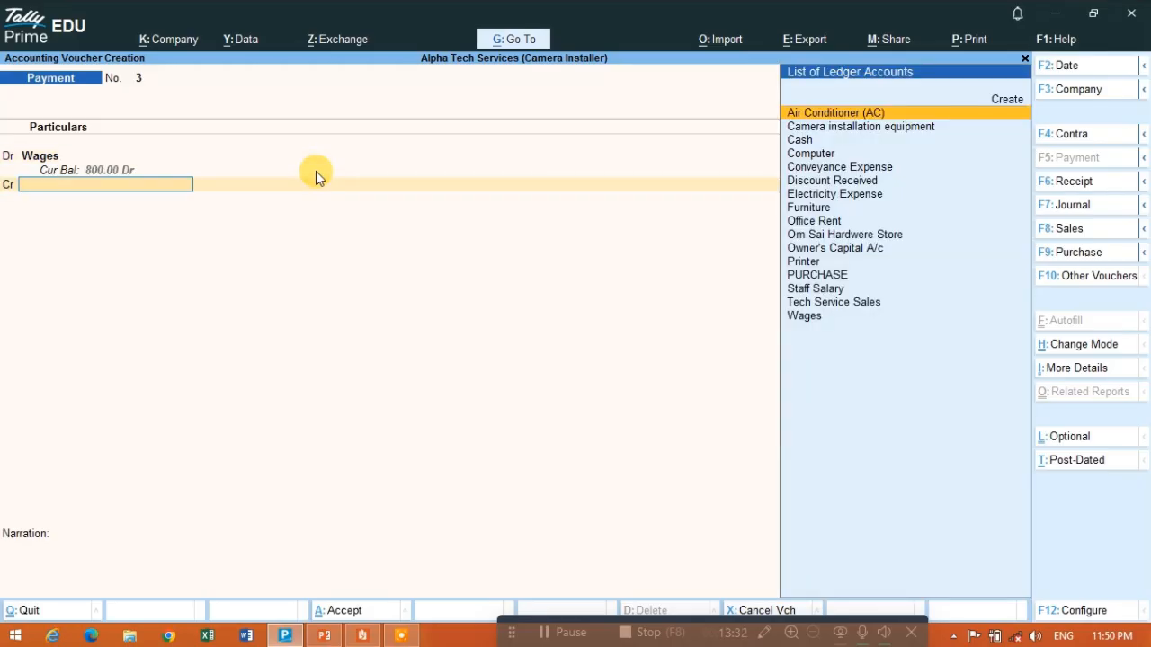
- Credit 800 to Cash, leave the narration blank and save the wages payment voucher
{"action": "type", "text": "cash"}
{"action": "key", "text": "Return"}
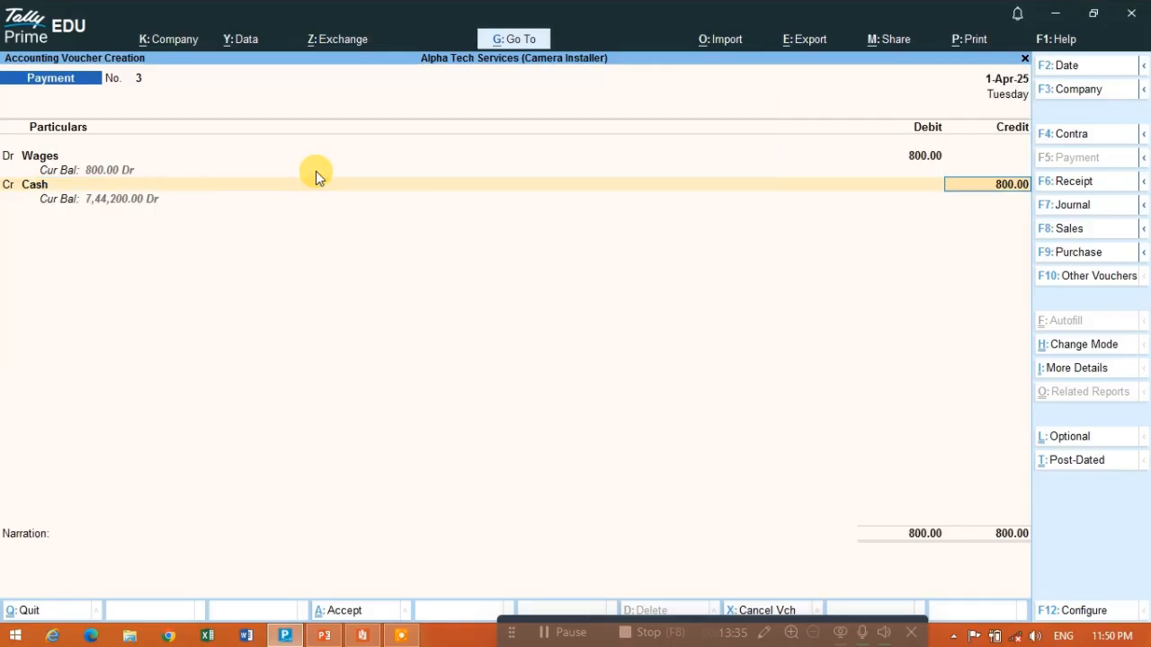
{"action": "key", "text": "Return"}
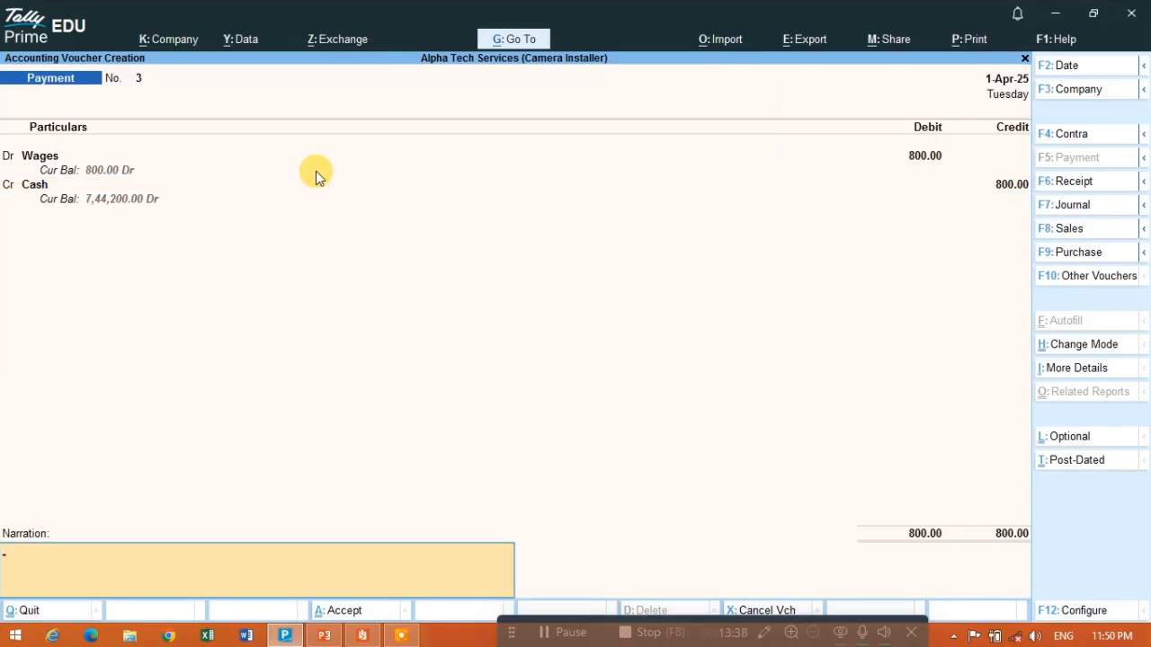
{"action": "key", "text": "Return"}
{"action": "key", "text": "Return"}
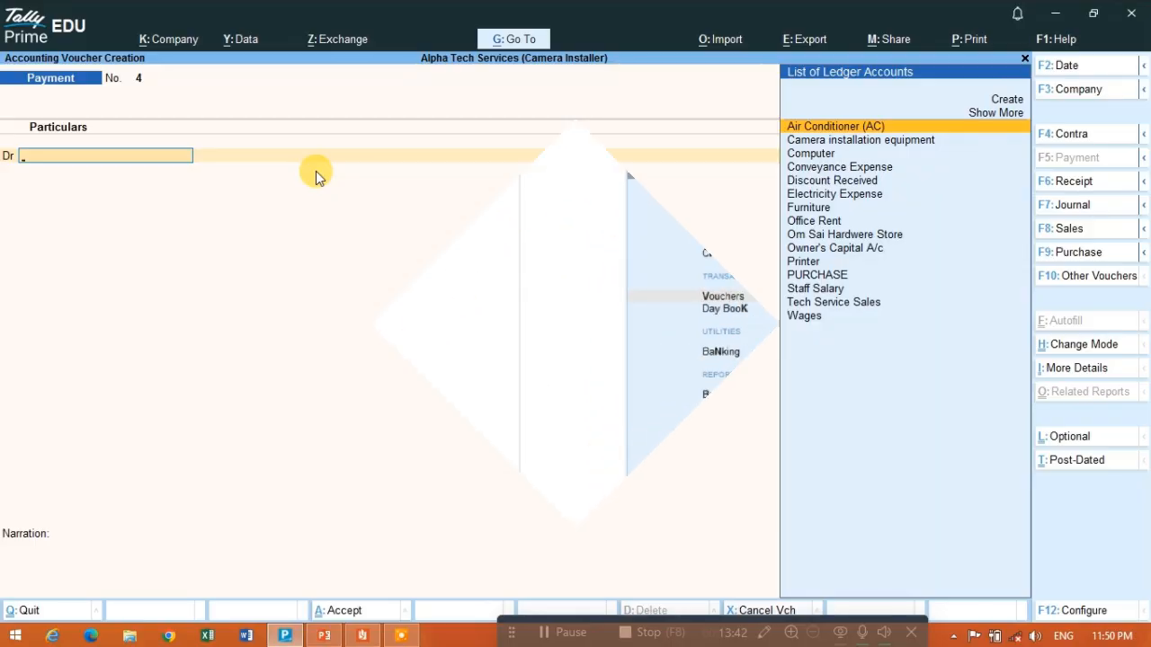
- Review the 30-Apr-2025 expenses in the transactions PDF and open a new payment voucher dated 1-Apr-25
{"action": "key", "text": "alt+Tab"}
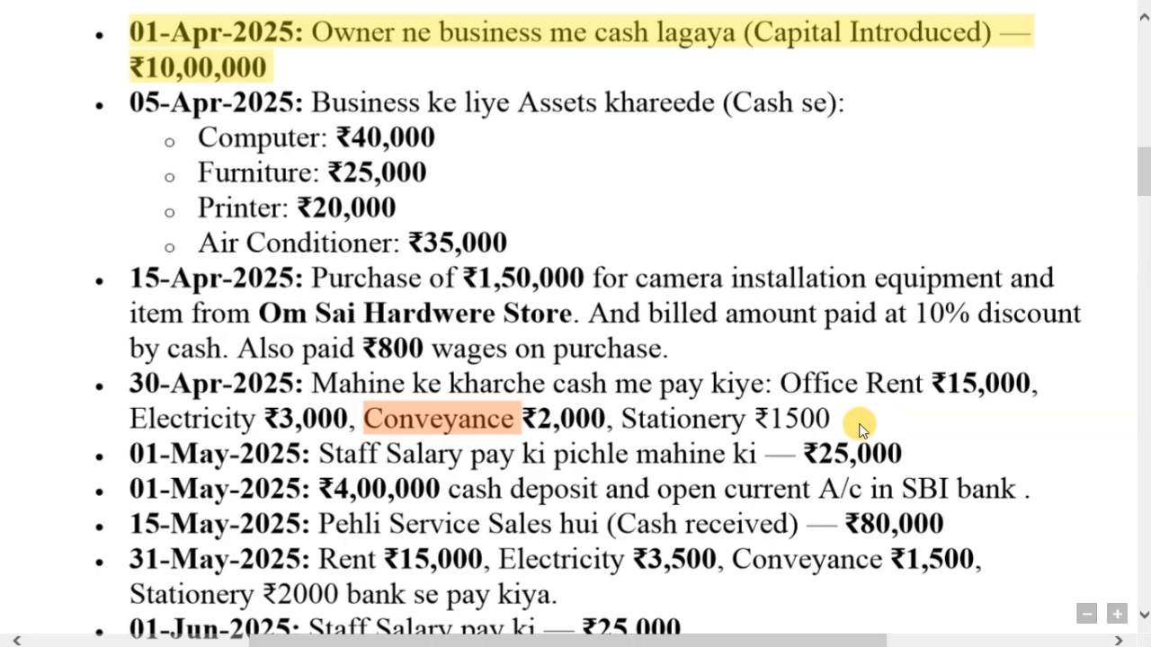
{"action": "key", "text": "alt+Tab"}
{"action": "key", "text": "Tab"}
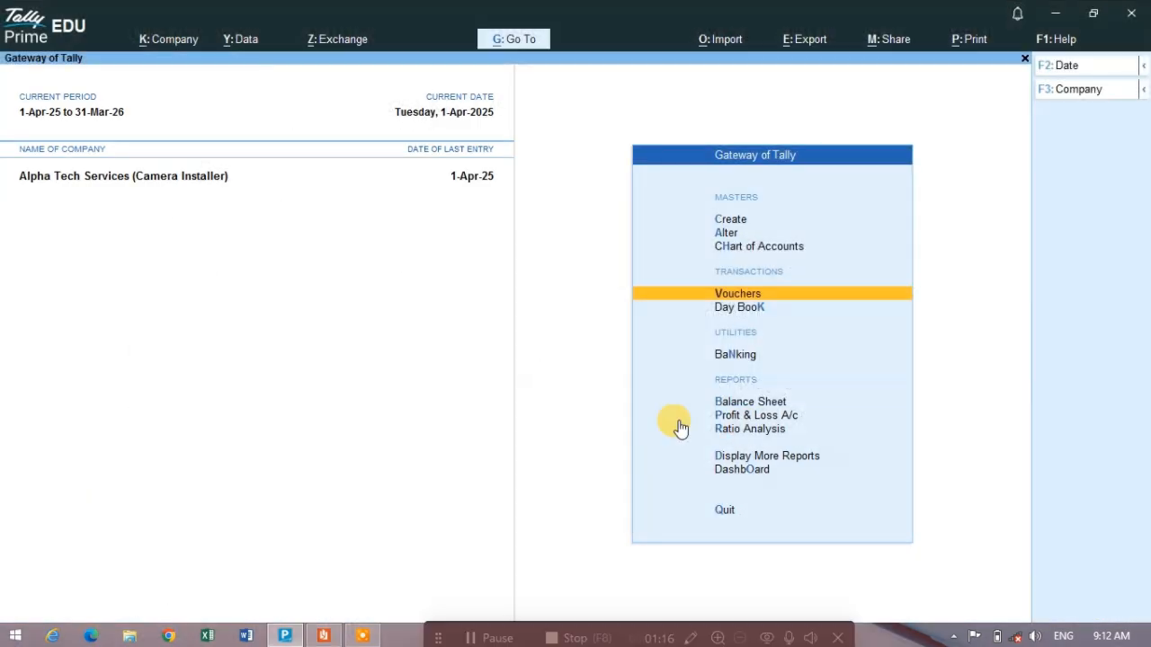
{"action": "left_click", "coordinate": [743, 294]}
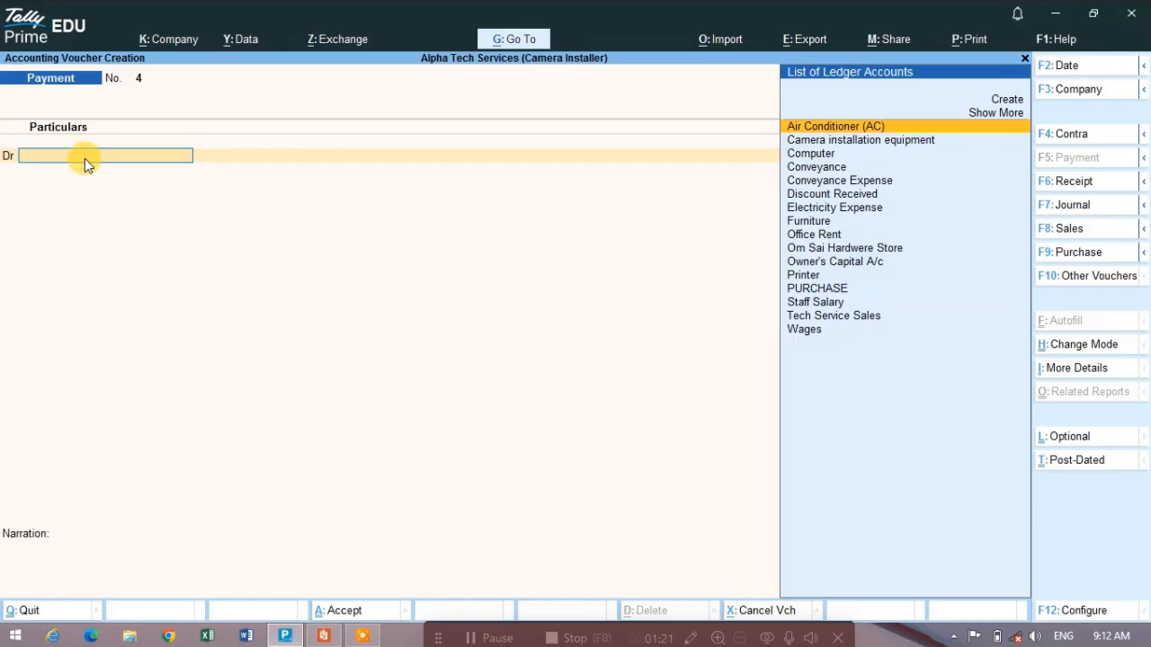
{"action": "key", "text": "F2"}
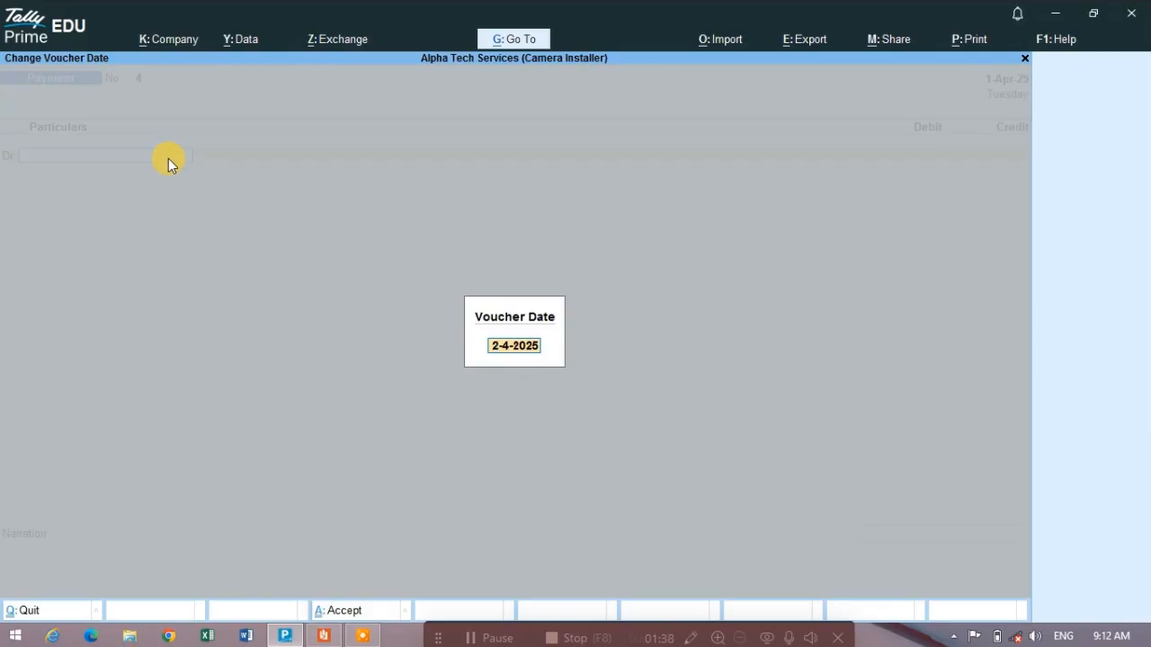
{"action": "type", "text": "1"}
{"action": "key", "text": "Return"}
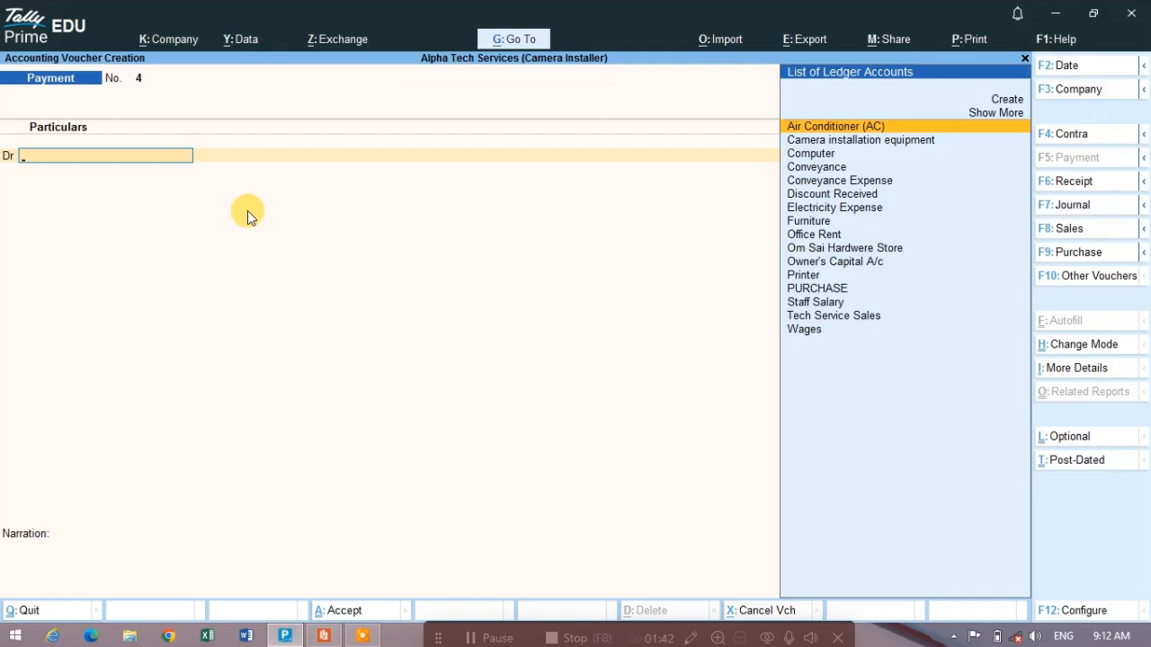
- Check the office rent amount in the PDF and debit 15,000 to Office Rent in the payment voucher
{"action": "key", "text": "alt"}
{"action": "key", "text": "alt+Tab"}
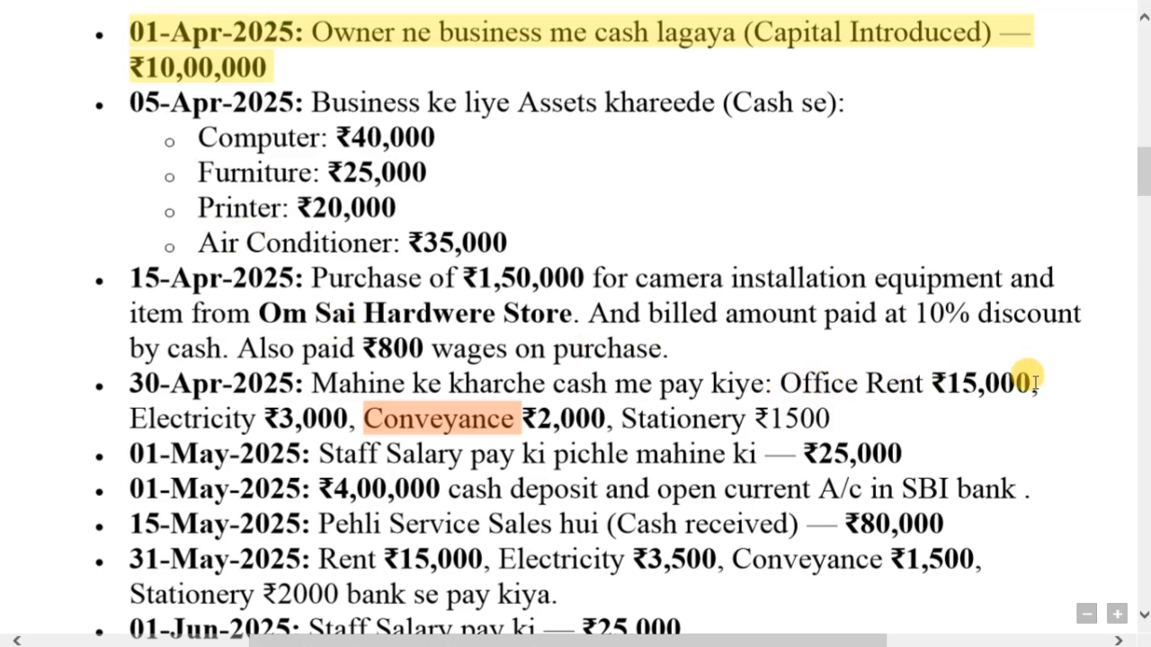
{"action": "key", "text": "alt+Tab"}
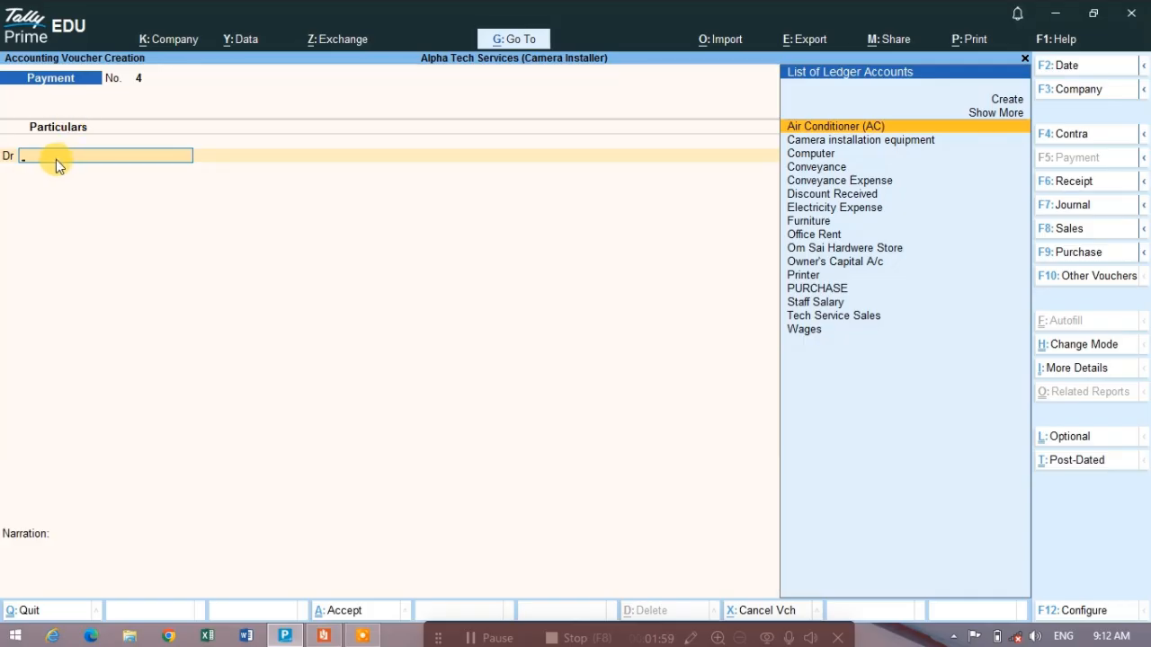
{"action": "type", "text": "OFF"}
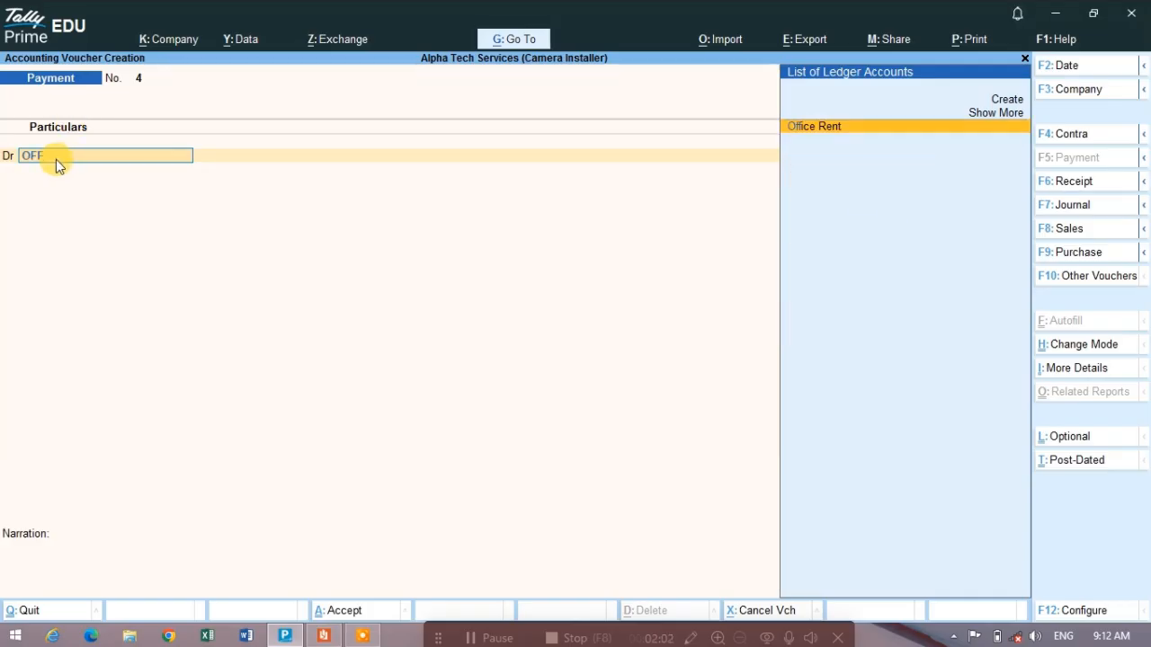
{"action": "key", "text": "Return"}
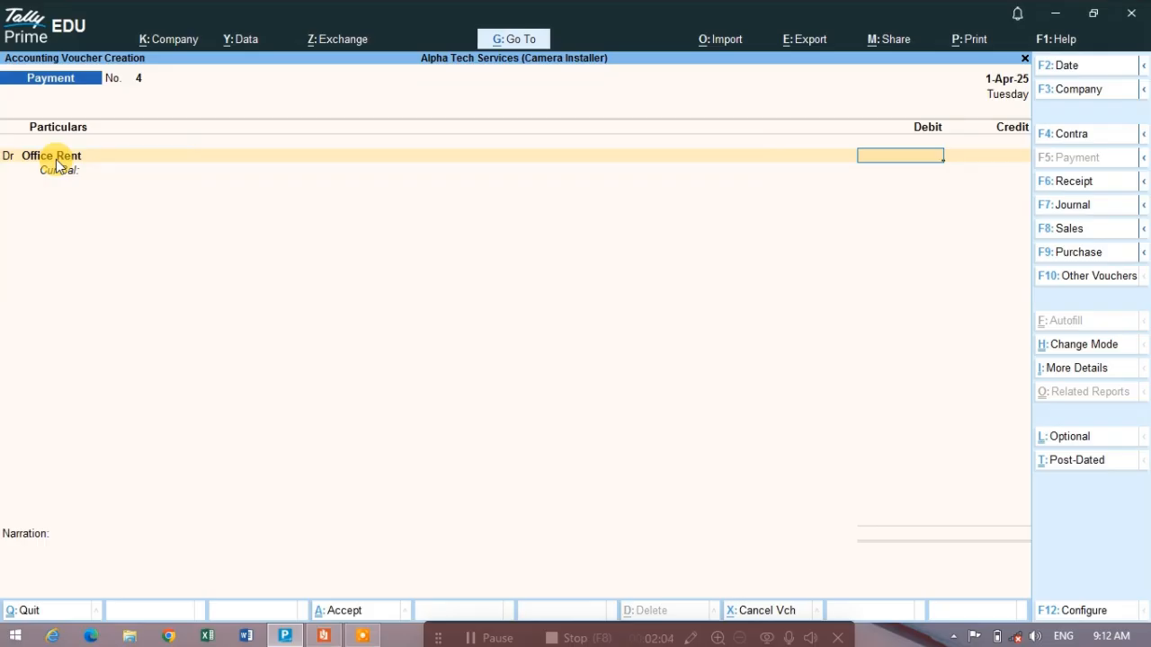
{"action": "type", "text": "15000"}
{"action": "key", "text": "Return"}
- Add a second debit line for Electricity Expense with the amount 3,000, checking the entry in the PDF
{"action": "key", "text": "d"}
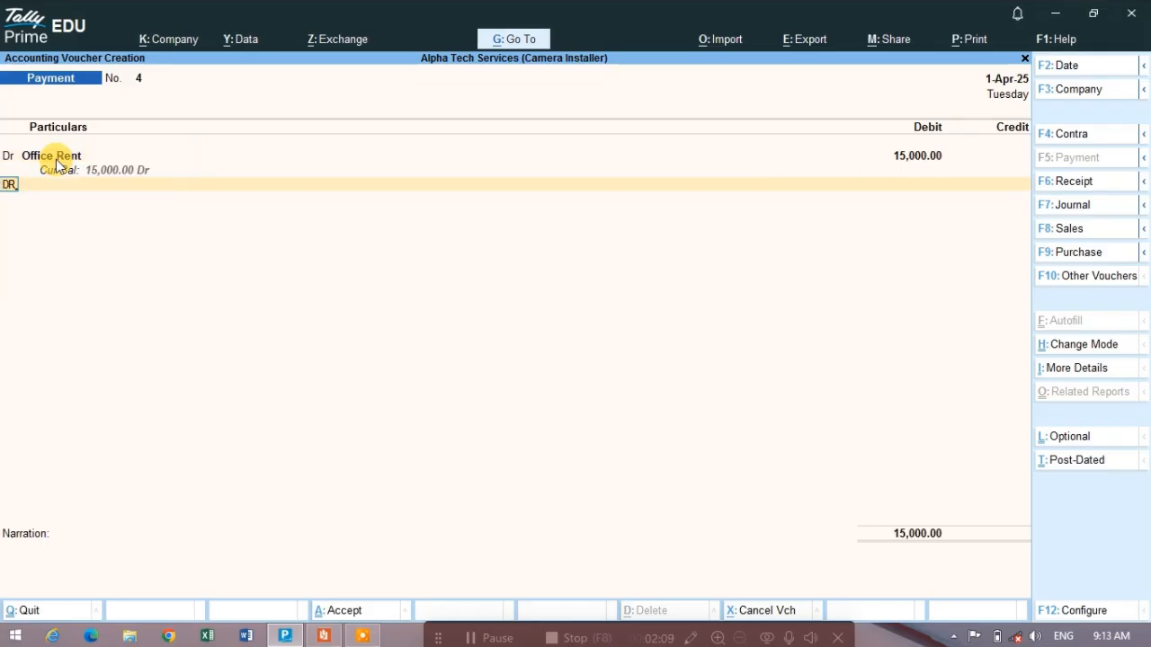
{"action": "key", "text": "Return"}
{"action": "key", "text": "alt+Tab"}
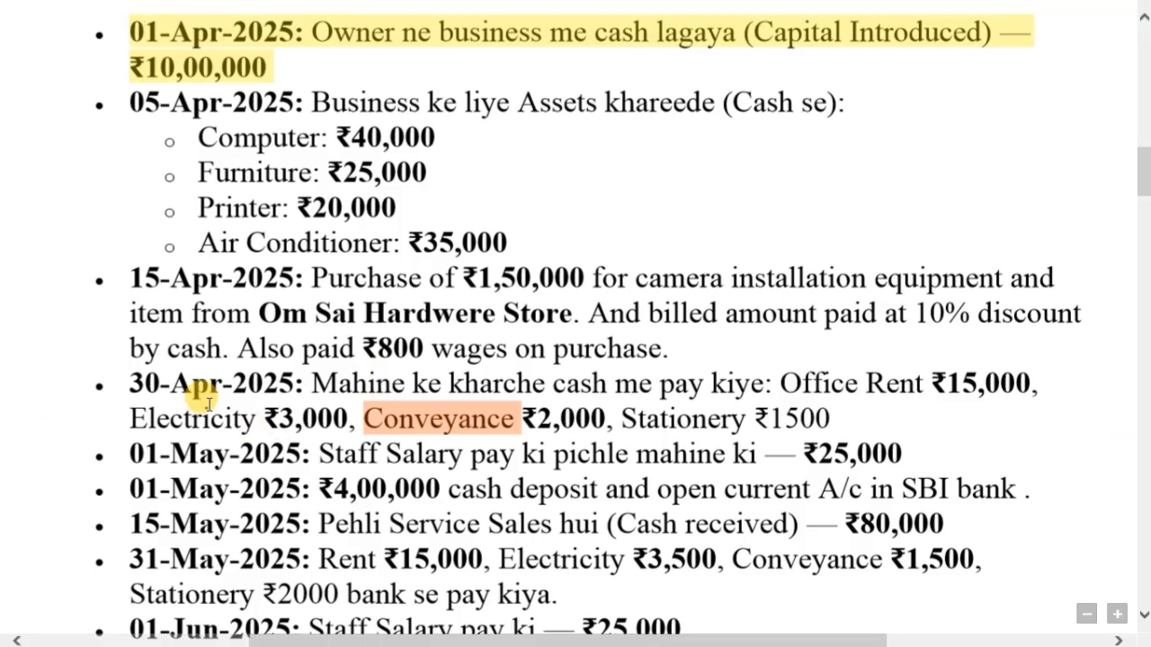
{"action": "key", "text": "alt+Tab"}
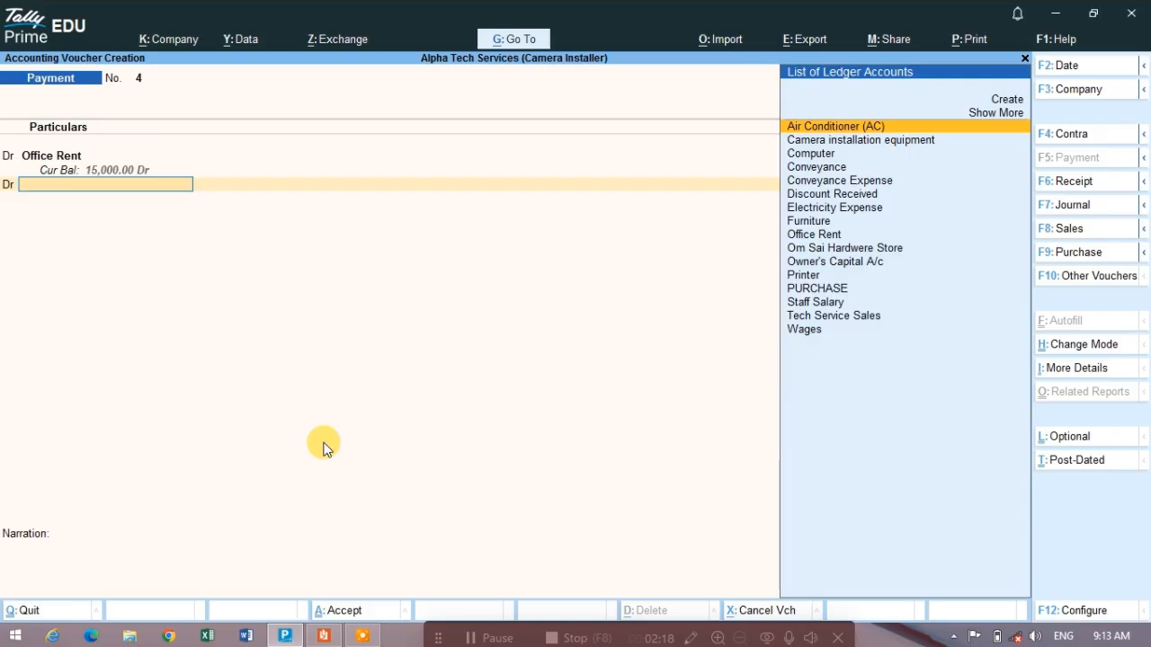
{"action": "type", "text": "ELE"}
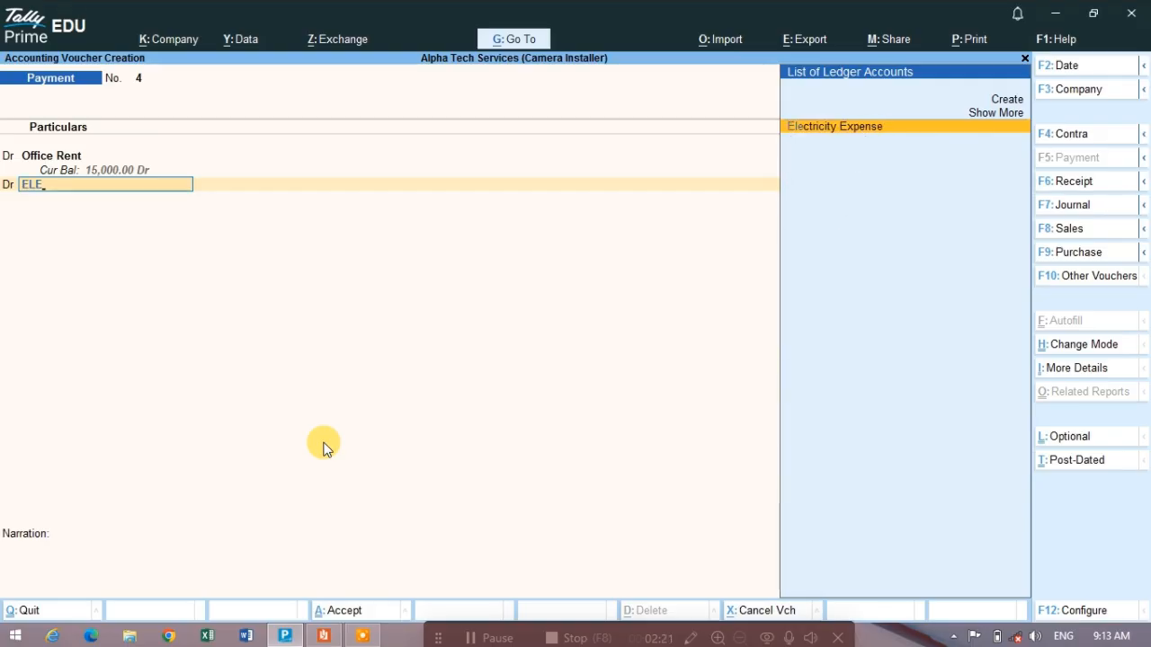
{"action": "key", "text": "Return"}
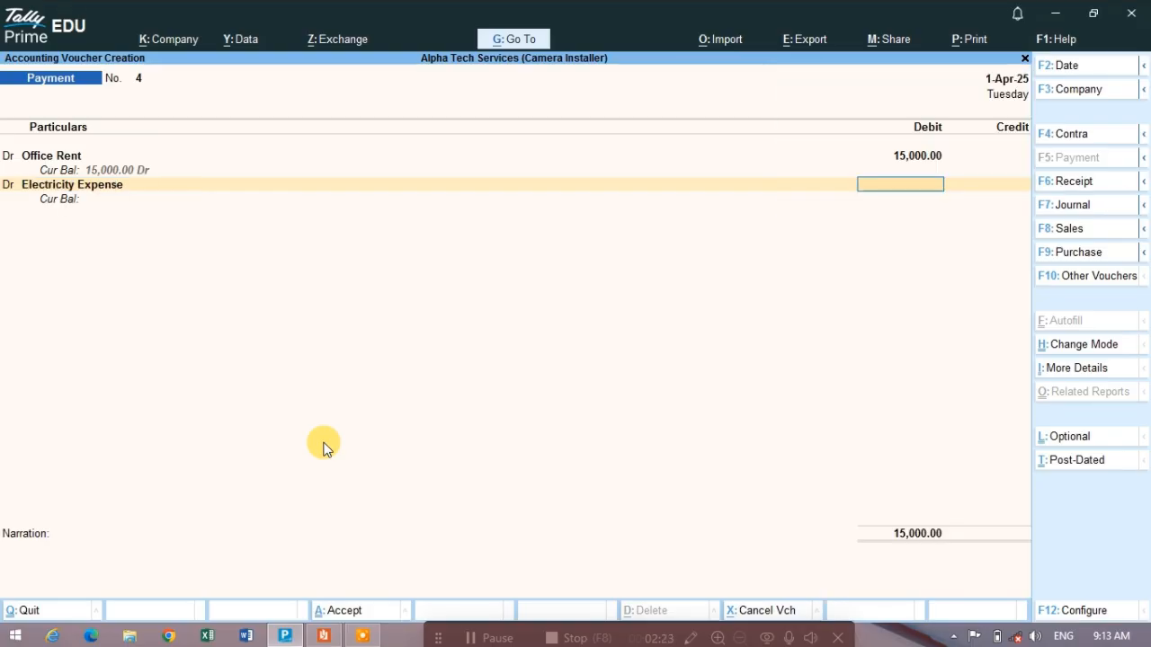
{"action": "type", "text": "3000"}
{"action": "key", "text": "Return"}
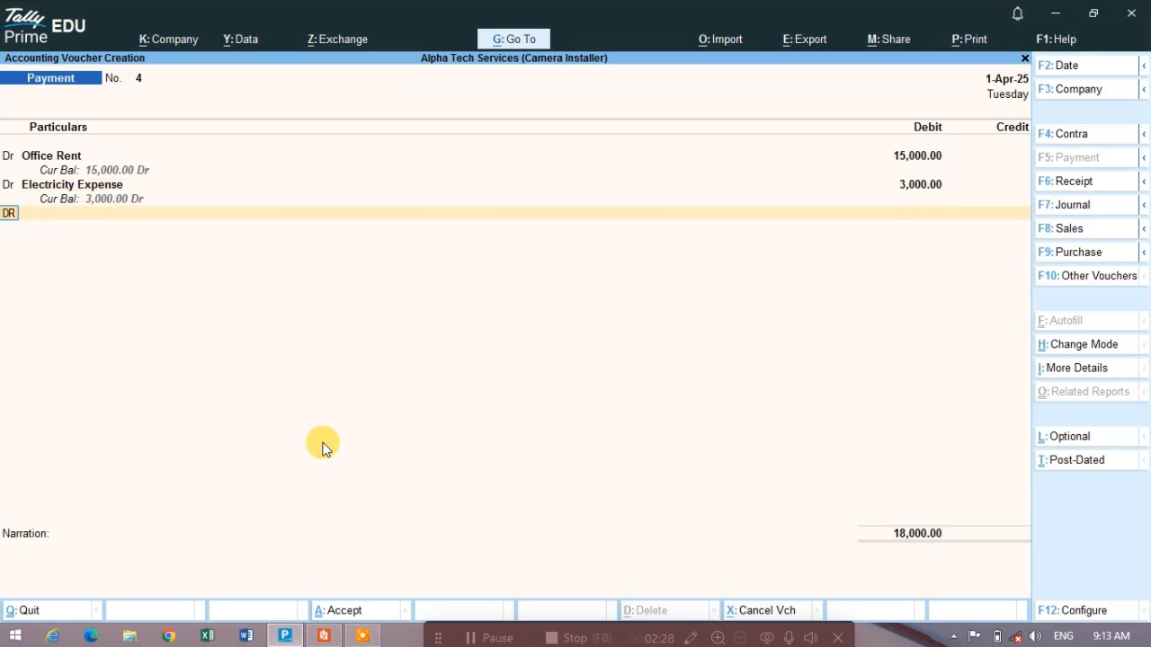
- Add a third debit line for Conveyance Expense with the amount 2,000, checking the entry in the PDF
{"action": "key", "text": "Return"}
{"action": "key", "text": "alt+Tab"}
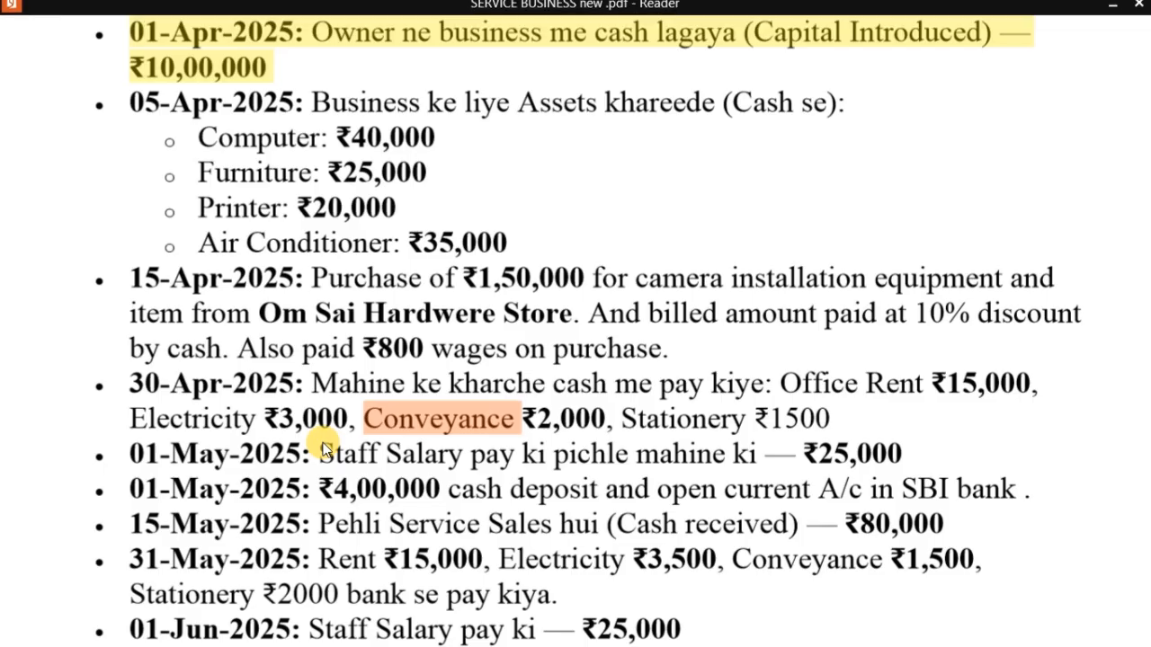
{"action": "key", "text": "alt+Tab"}
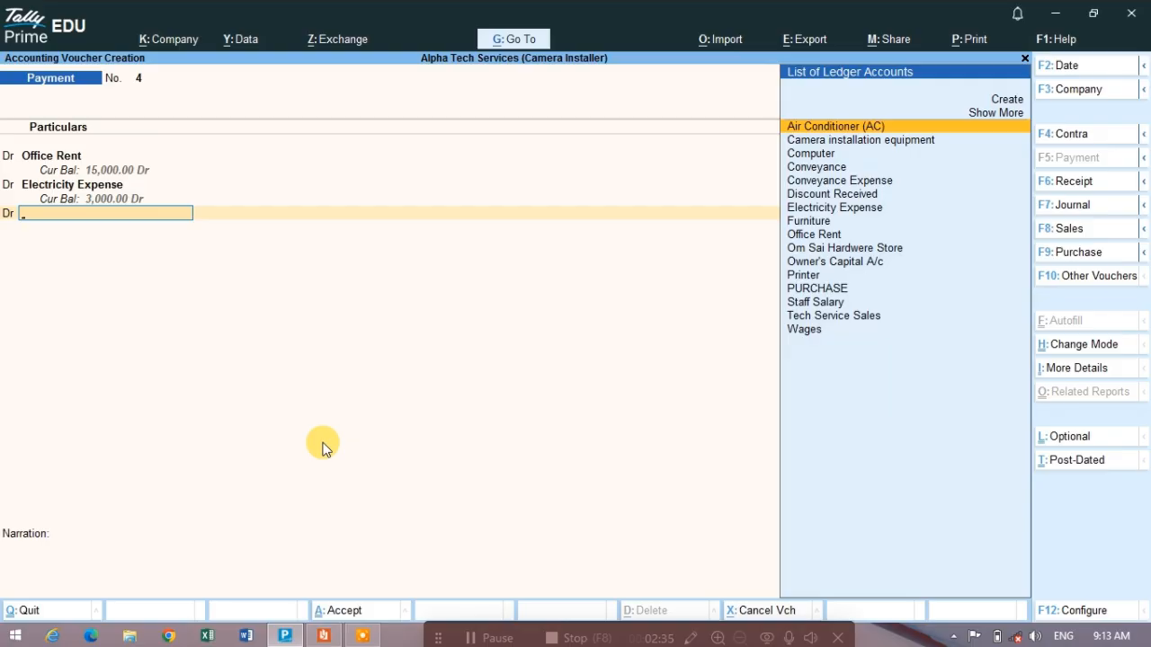
{"action": "type", "text": "CONVE"}
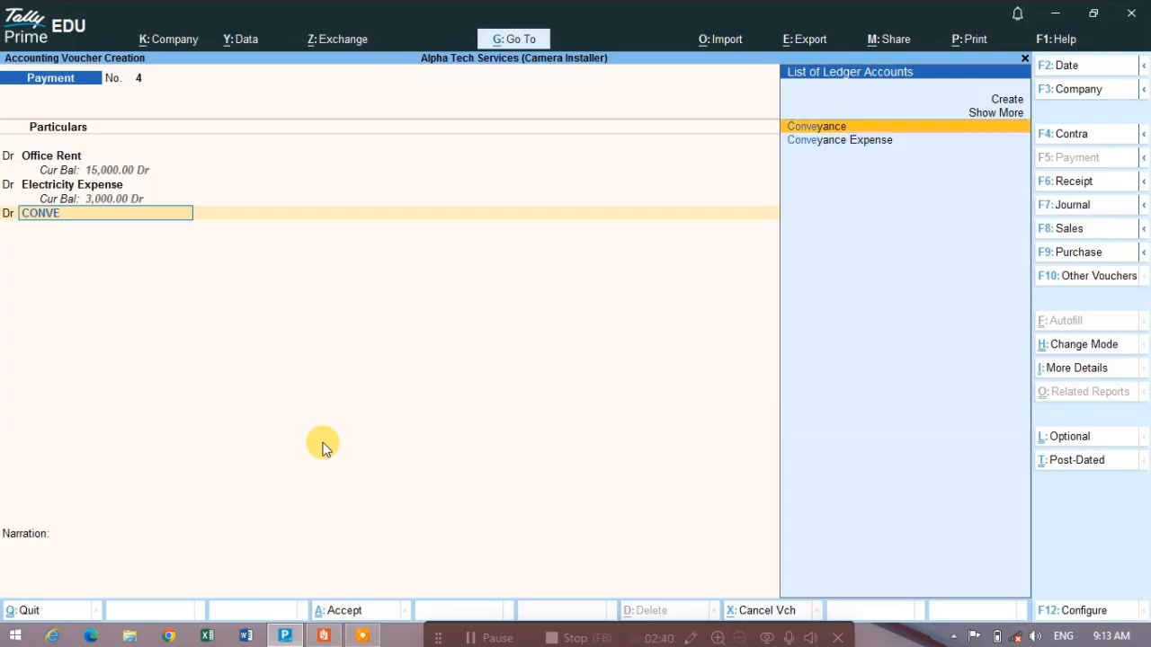
{"action": "key", "text": "Down"}
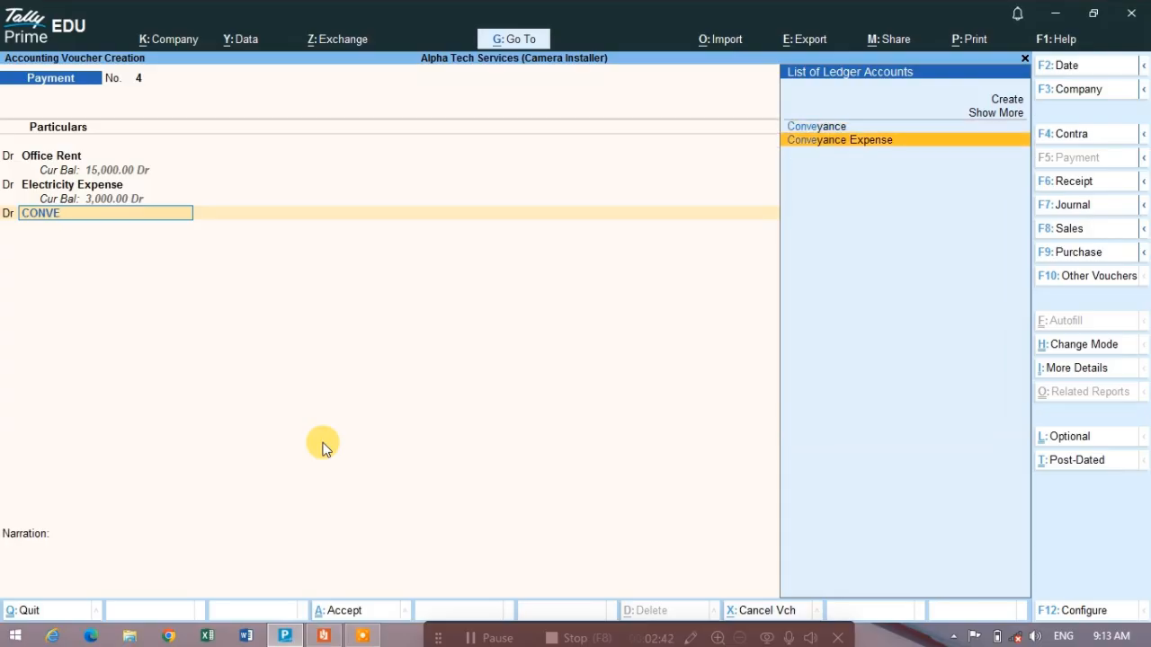
{"action": "key", "text": "Return"}
{"action": "type", "text": "2000"}
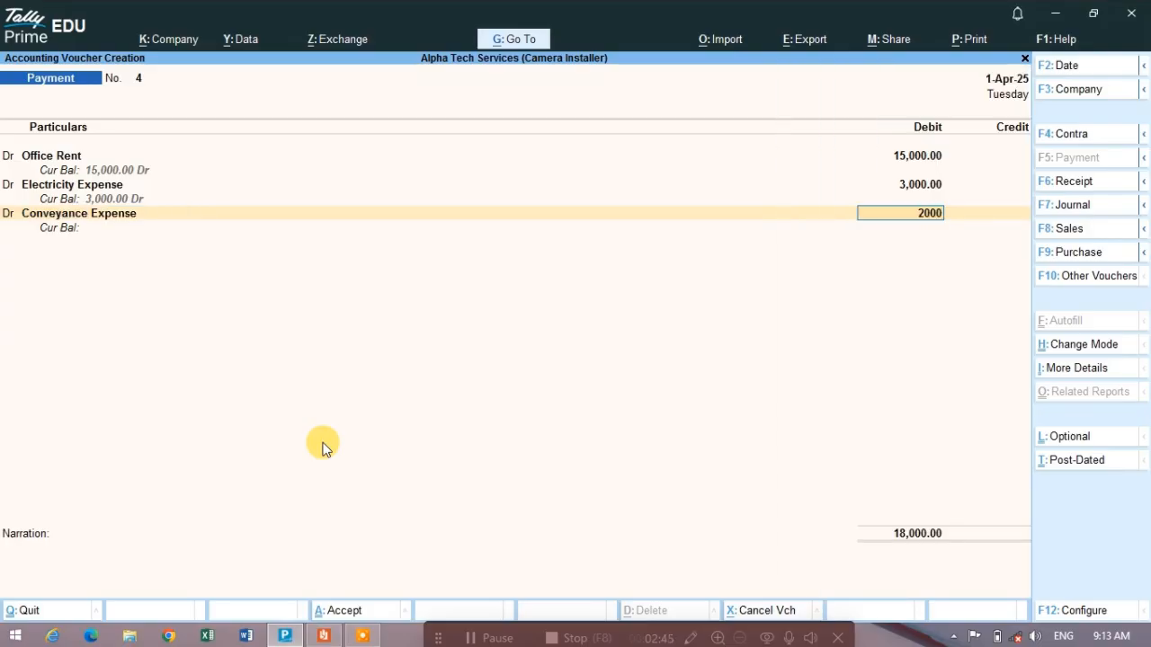
{"action": "key", "text": "Return"}
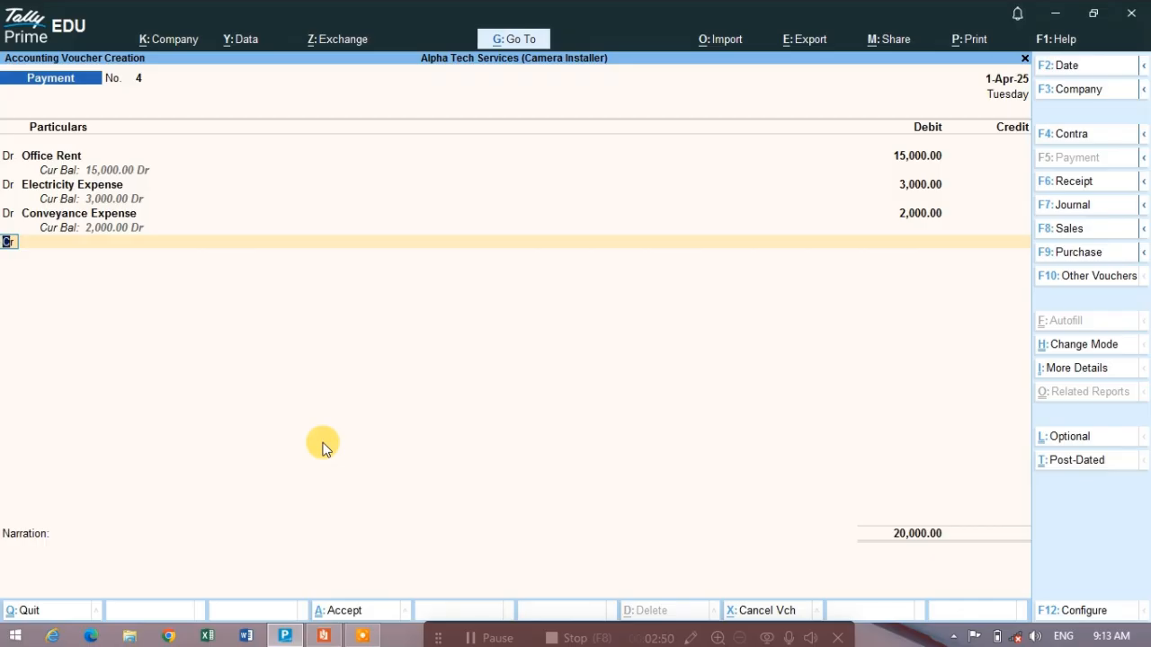
- Start a fourth debit line in the payment voucher, look for a stationery ledger, and open the creation form for a new ledger
{"action": "key", "text": "d"}
{"action": "key", "text": "Return"}
{"action": "type", "text": "ST"}
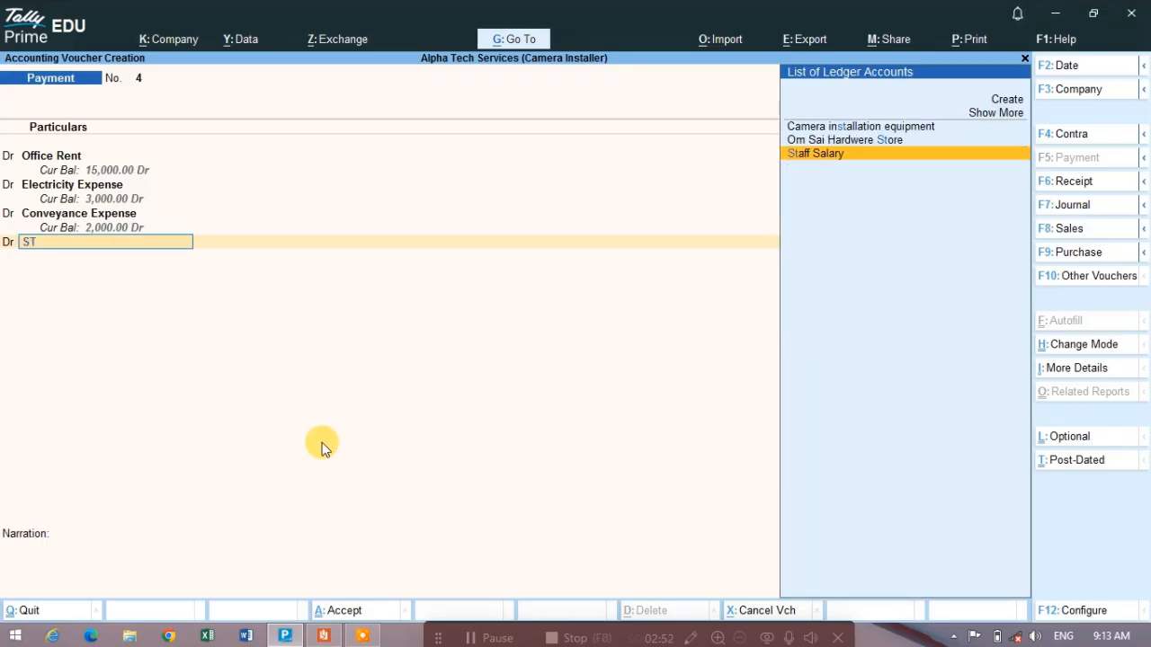
{"action": "key", "text": "BackSpace"}
{"action": "key", "text": "BackSpace"}
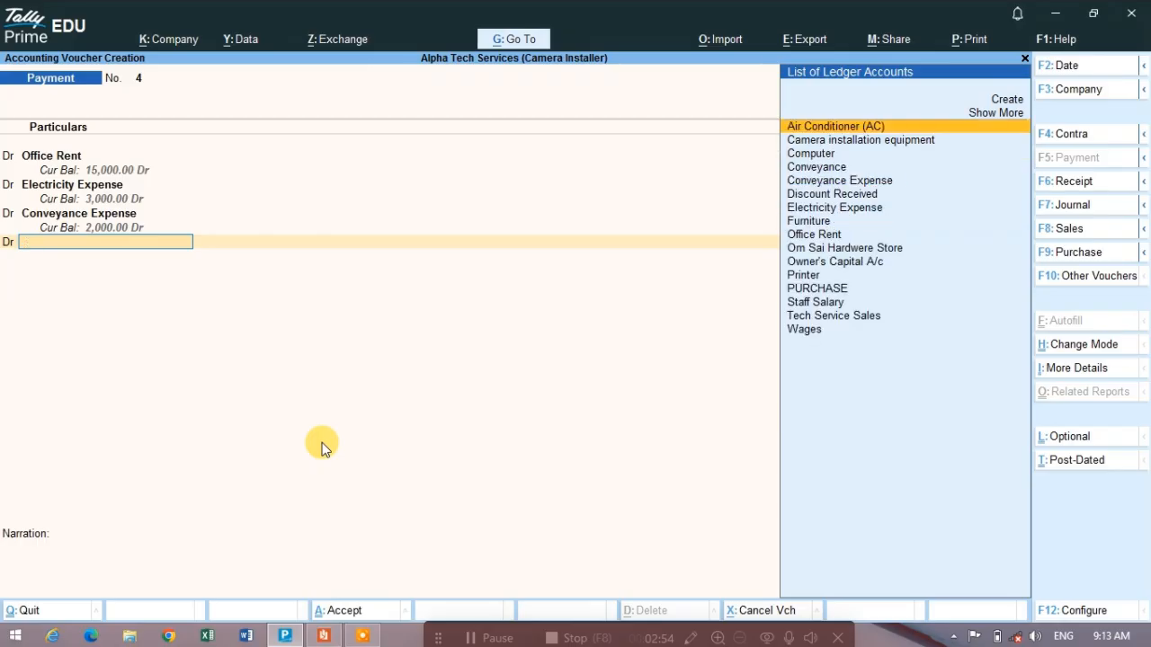
{"action": "type", "text": "St"}
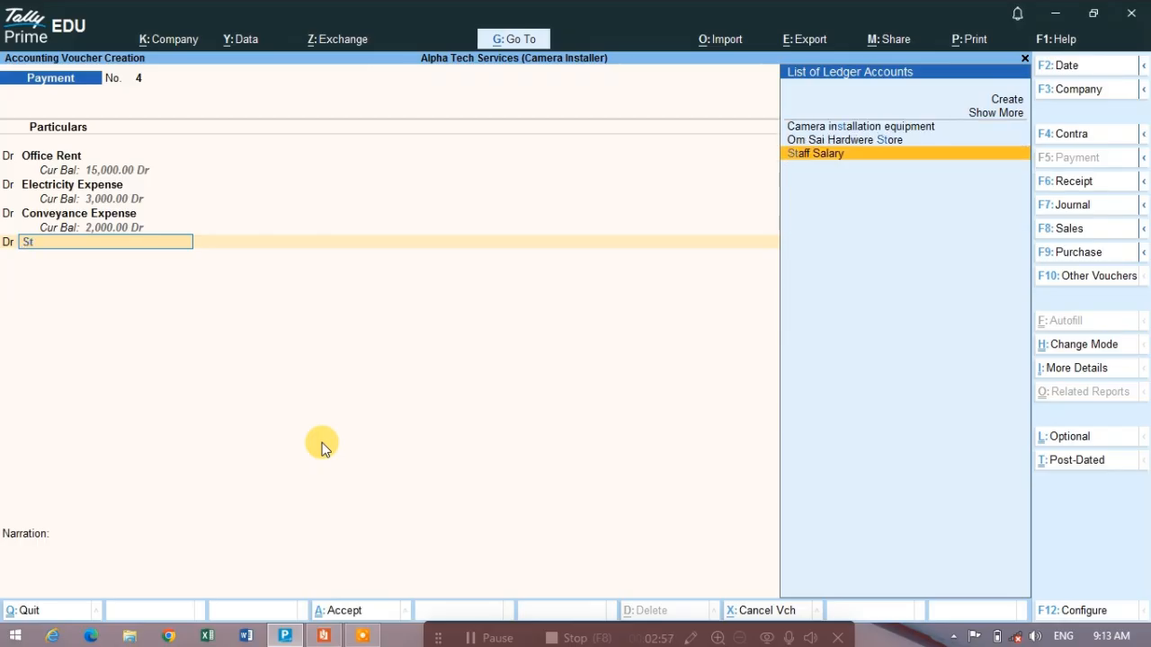
{"action": "key", "text": "alt+Tab"}
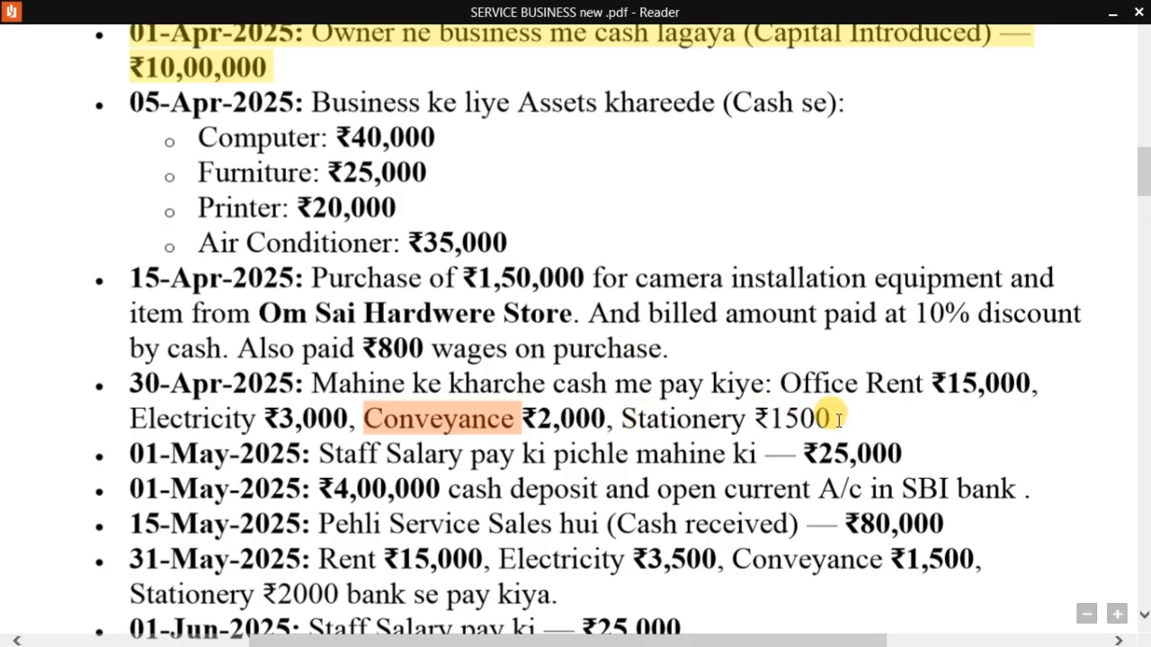
{"action": "key", "text": "alt+Tab"}
{"action": "key", "text": "alt"}
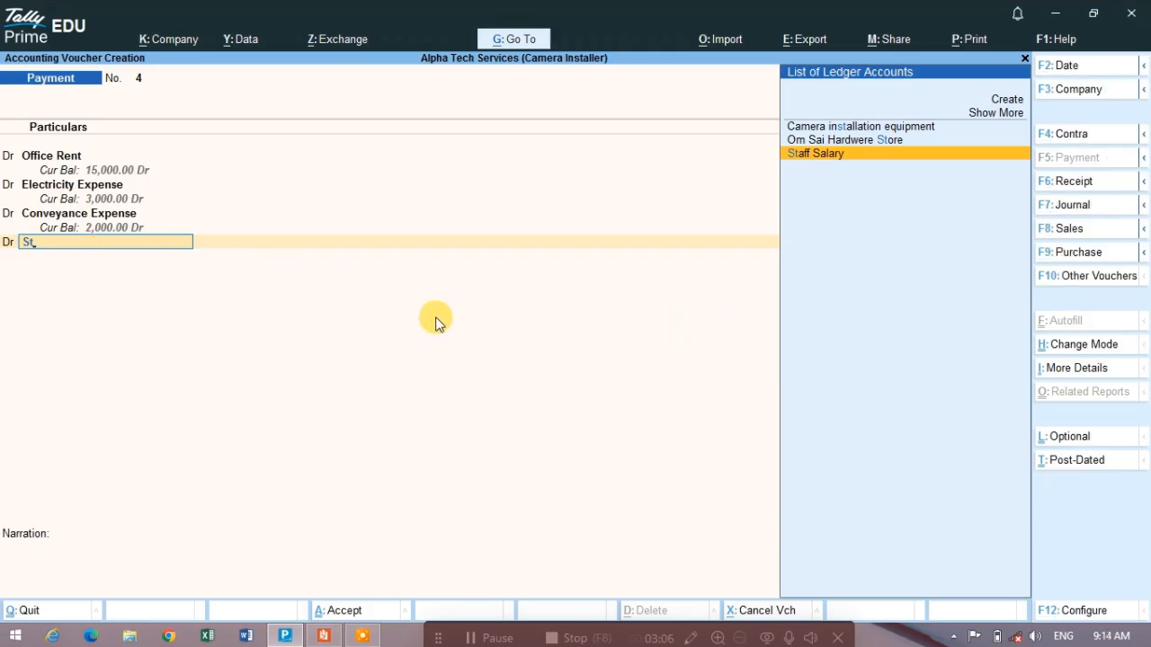
{"action": "key", "text": "alt"}
{"action": "key", "text": "alt+c"}
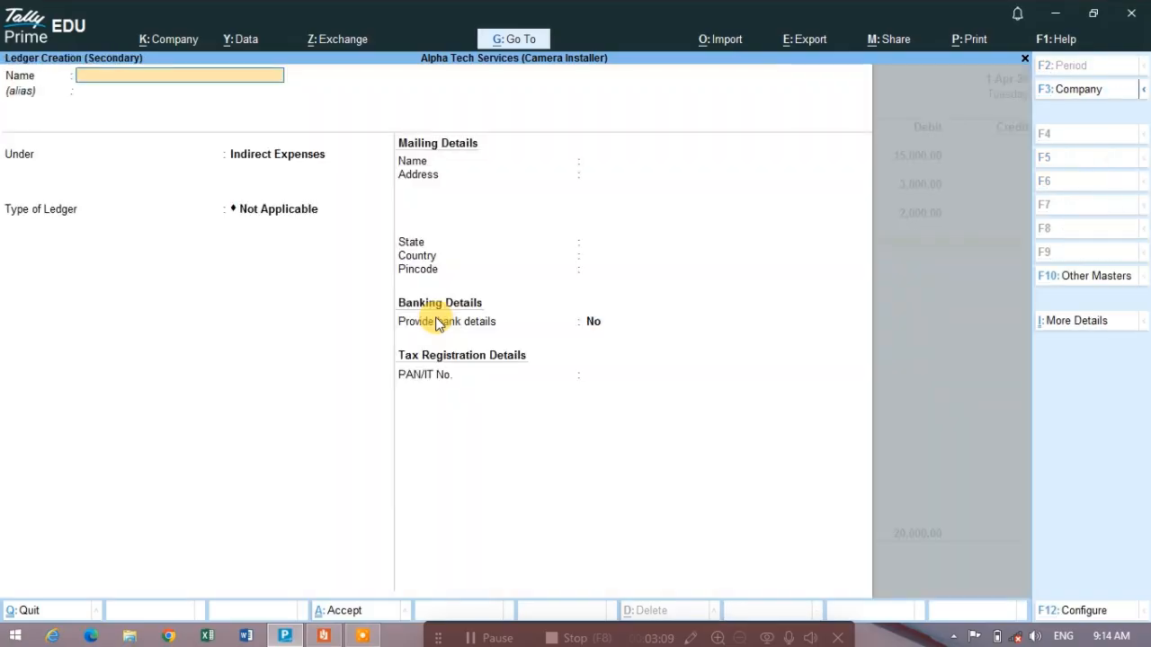
- Name the new ledger Stationery EXP., copying the word Stationery from the 30-Apr-2025 entry in the PDF
{"action": "key", "text": "alt+Tab"}
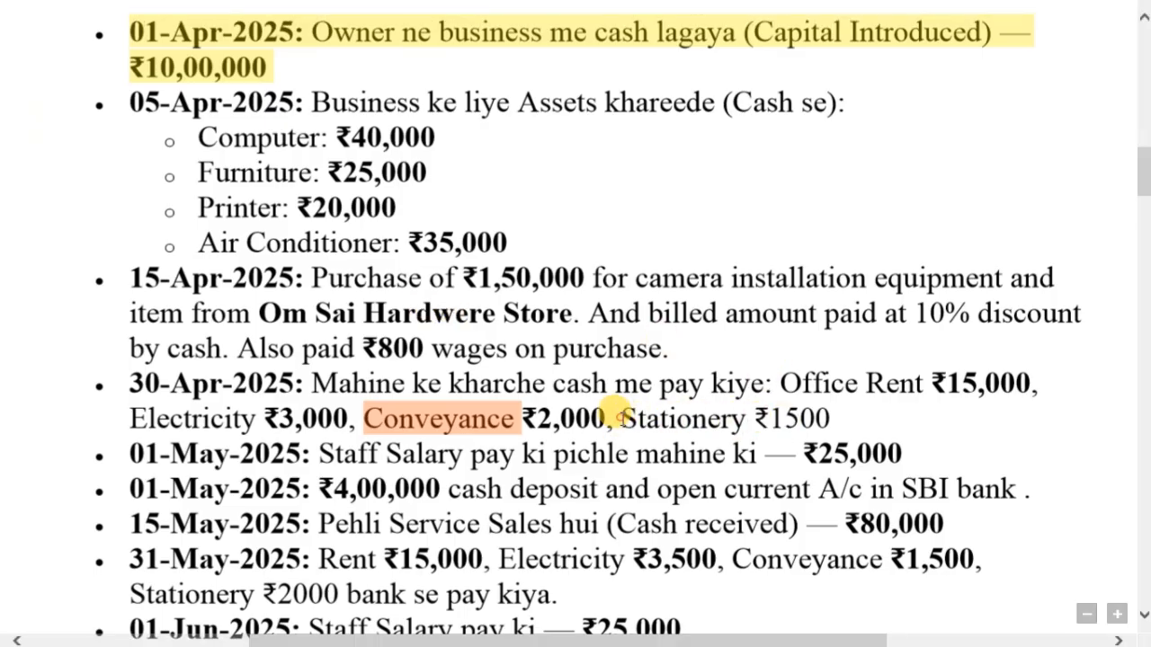
{"action": "left_click_drag", "start_coordinate": [621, 418], "coordinate": [746, 420]}
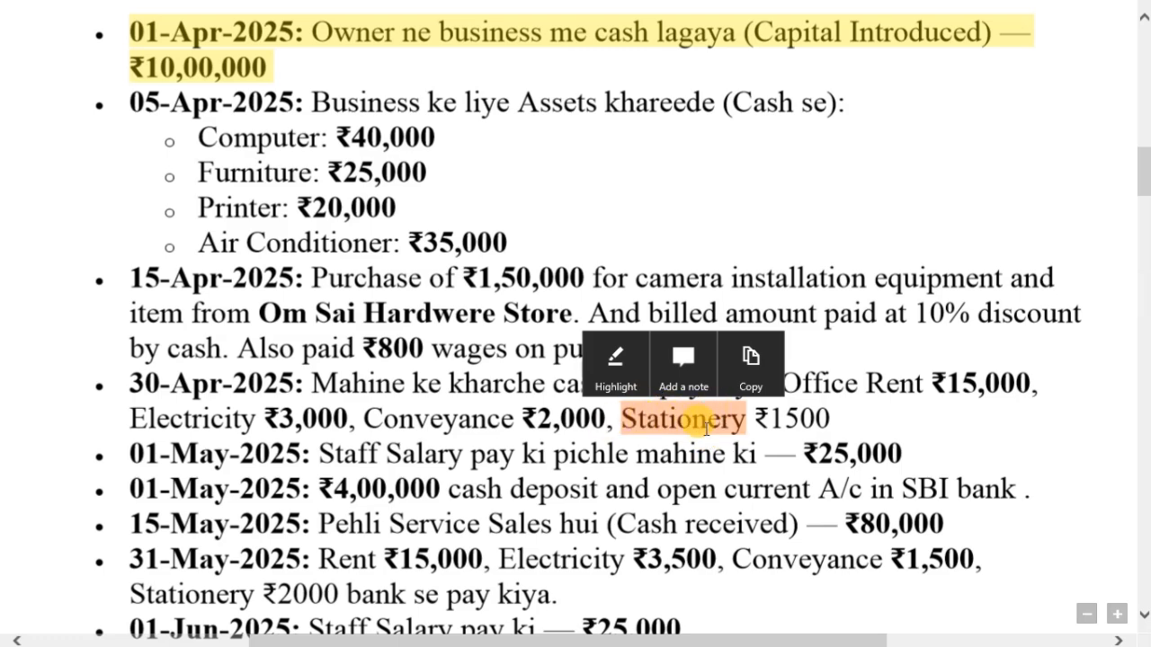
{"action": "key", "text": "ctrl+c"}
{"action": "key", "text": "alt+Tab"}
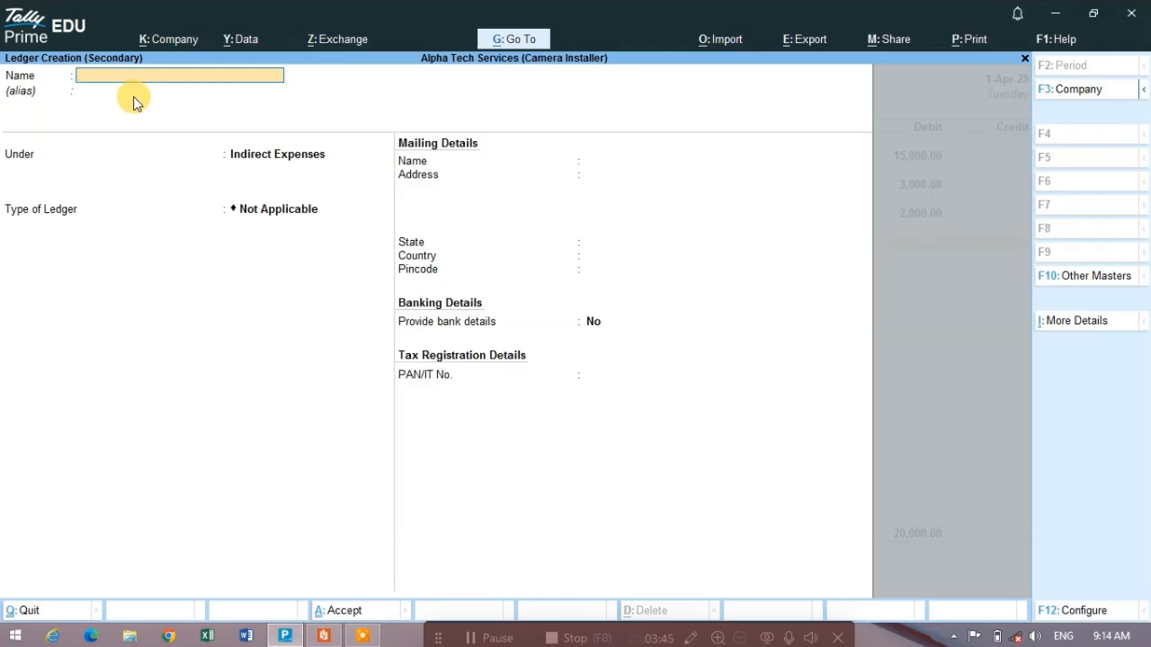
{"action": "type", "text": "A"}
{"action": "key", "text": "ctrl+v"}
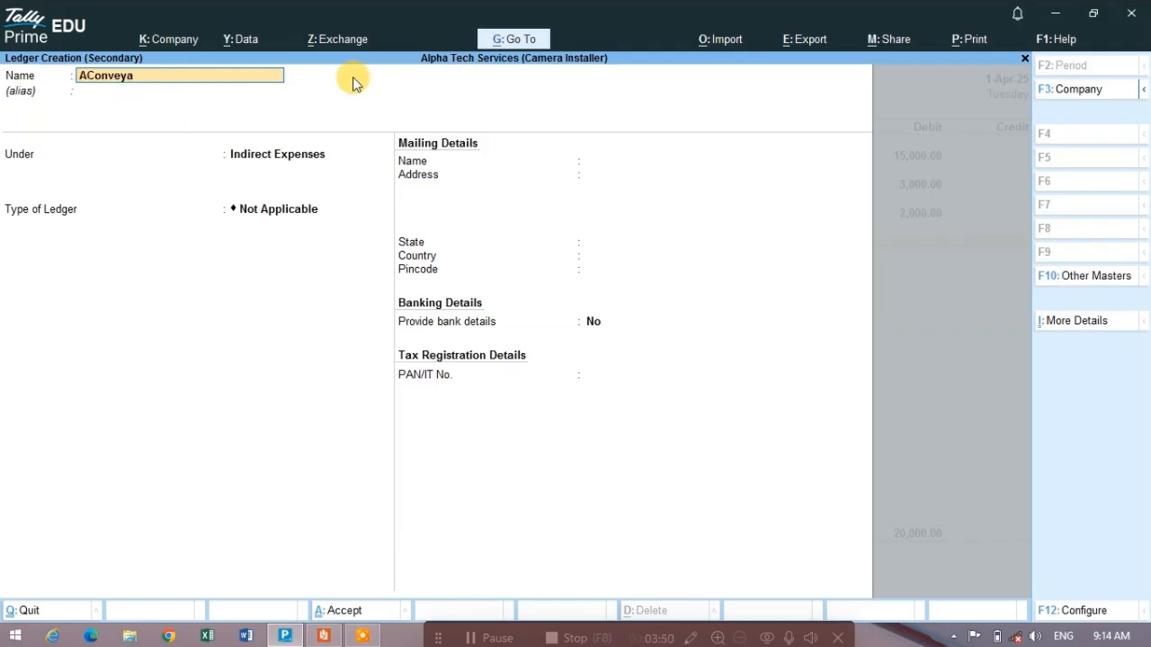
{"action": "key", "text": "BackSpace"}
{"action": "key", "text": "BackSpace"}
{"action": "key", "text": "BackSpace"}
{"action": "key", "text": "BackSpace"}
{"action": "key", "text": "BackSpace"}
{"action": "key", "text": "BackSpace"}
{"action": "key", "text": "BackSpace"}
{"action": "key", "text": "BackSpace"}
{"action": "key", "text": "alt+Tab"}
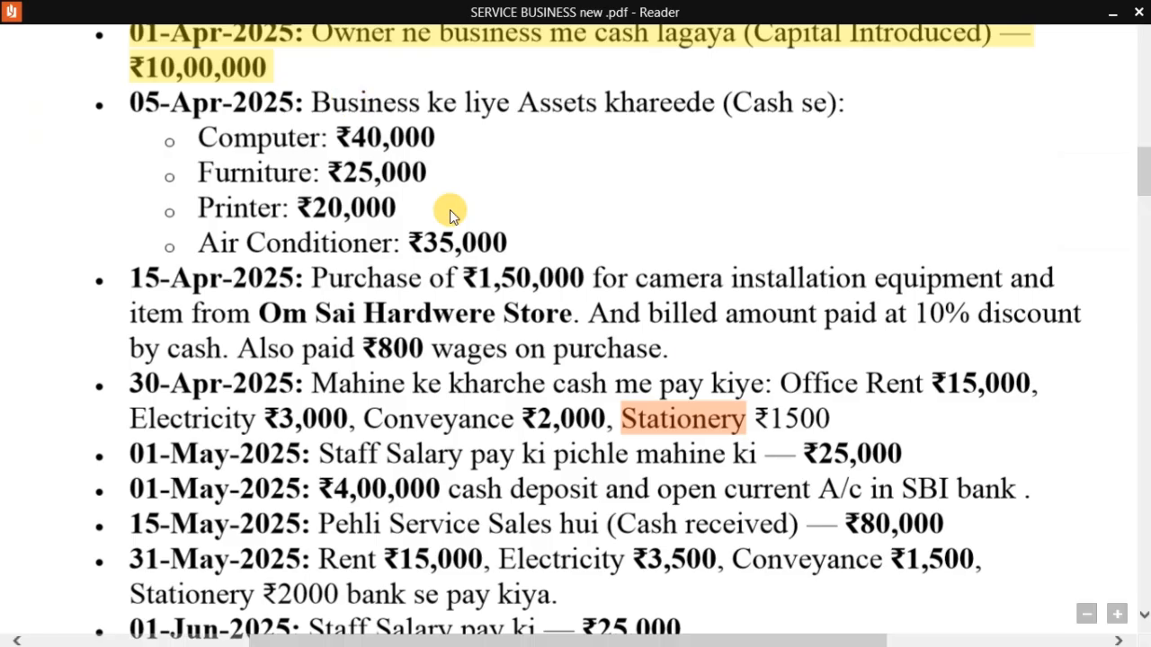
{"action": "key", "text": "alt+Tab"}
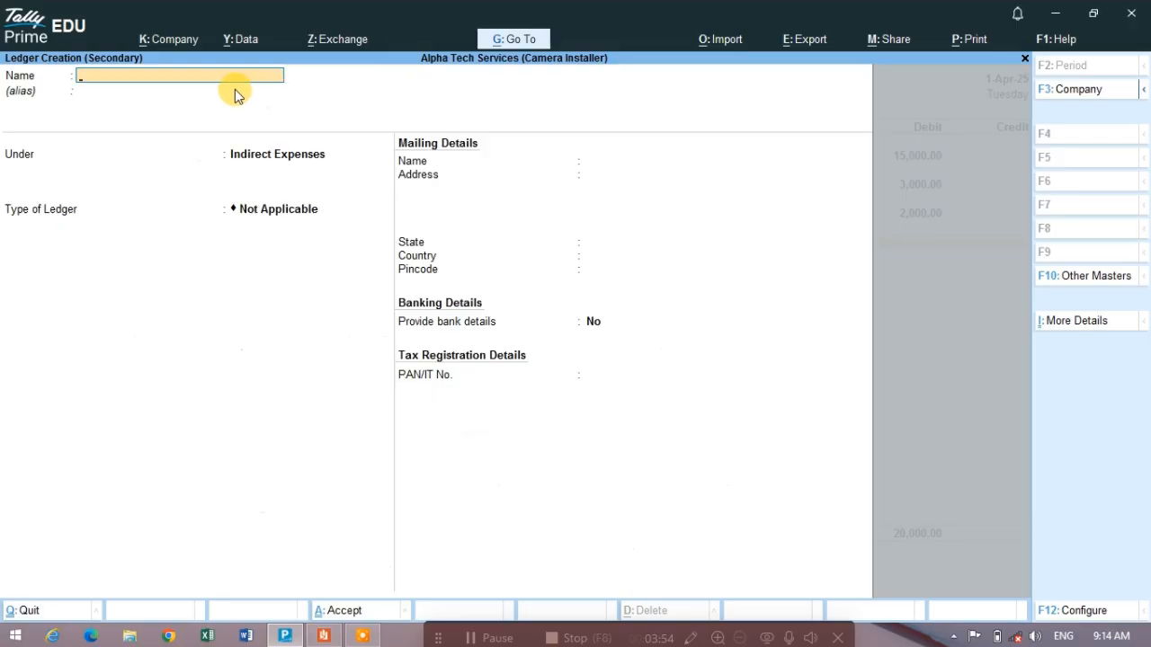
{"action": "key", "text": "ctrl+v"}
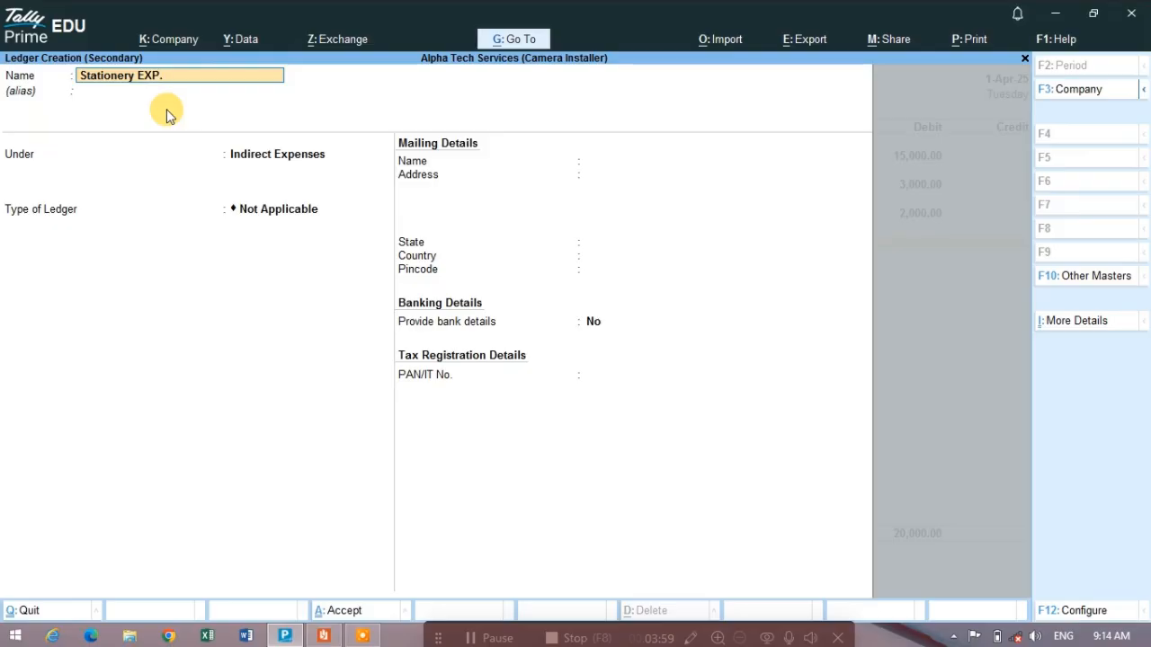
- Keep the stationery ledger under Indirect Expenses without bank details and save it into the voucher's debit line
{"action": "key", "text": "Return"}
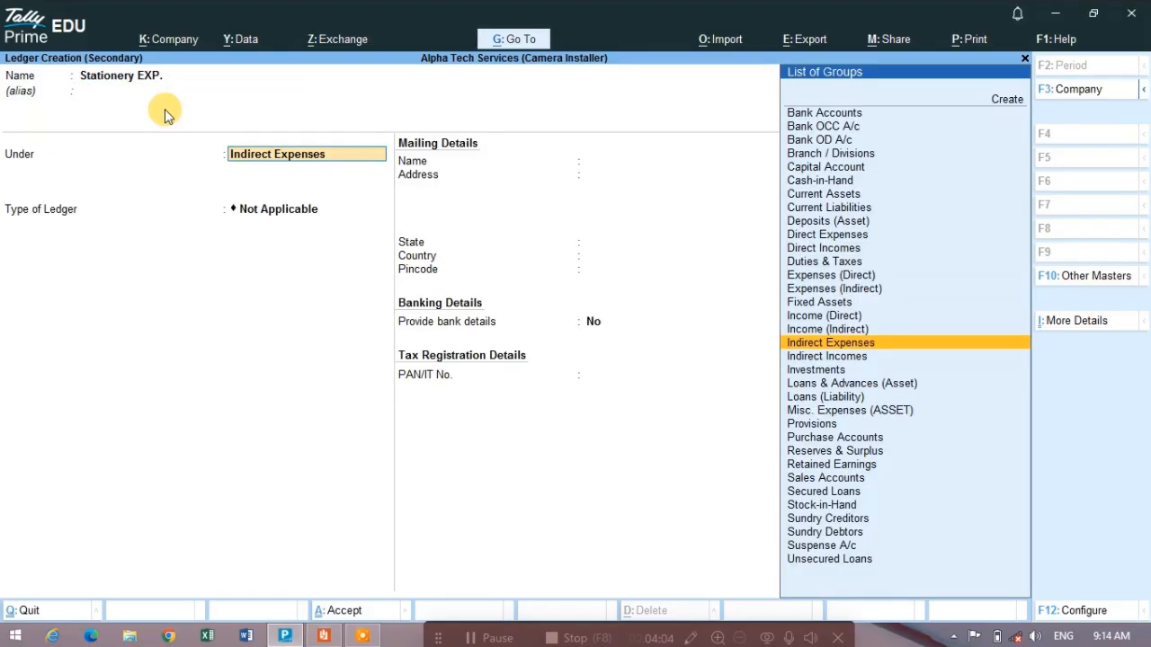
{"action": "key", "text": "Return"}
{"action": "key", "text": "Return"}
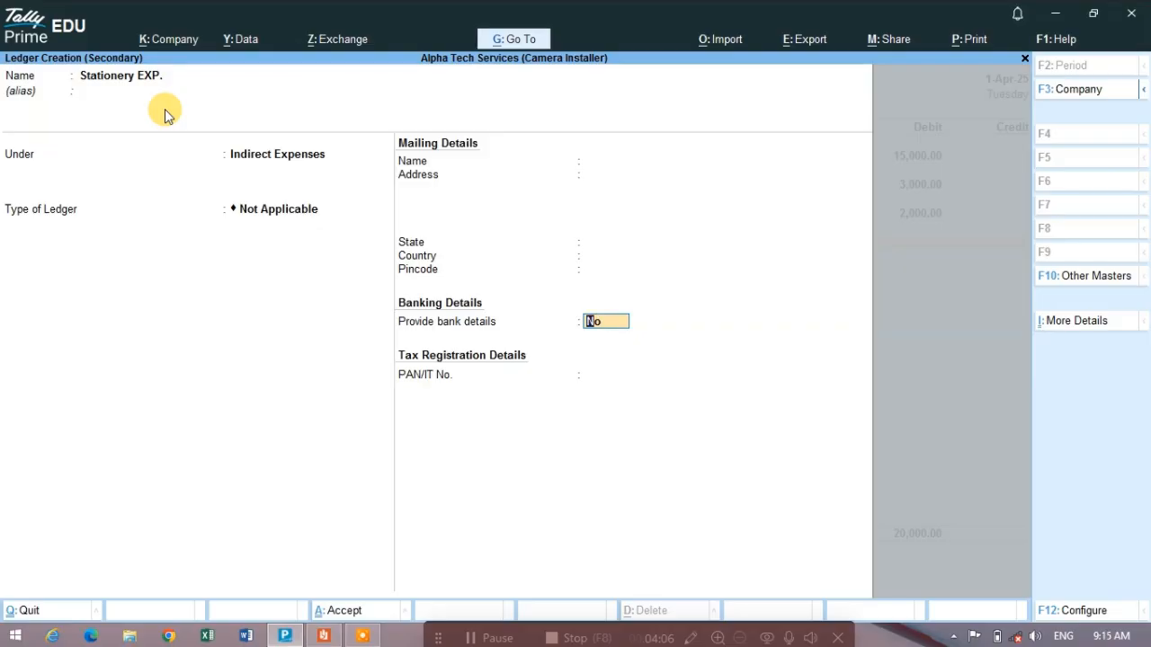
{"action": "key", "text": "Return"}
{"action": "key", "text": "Return"}
{"action": "key", "text": "Return"}
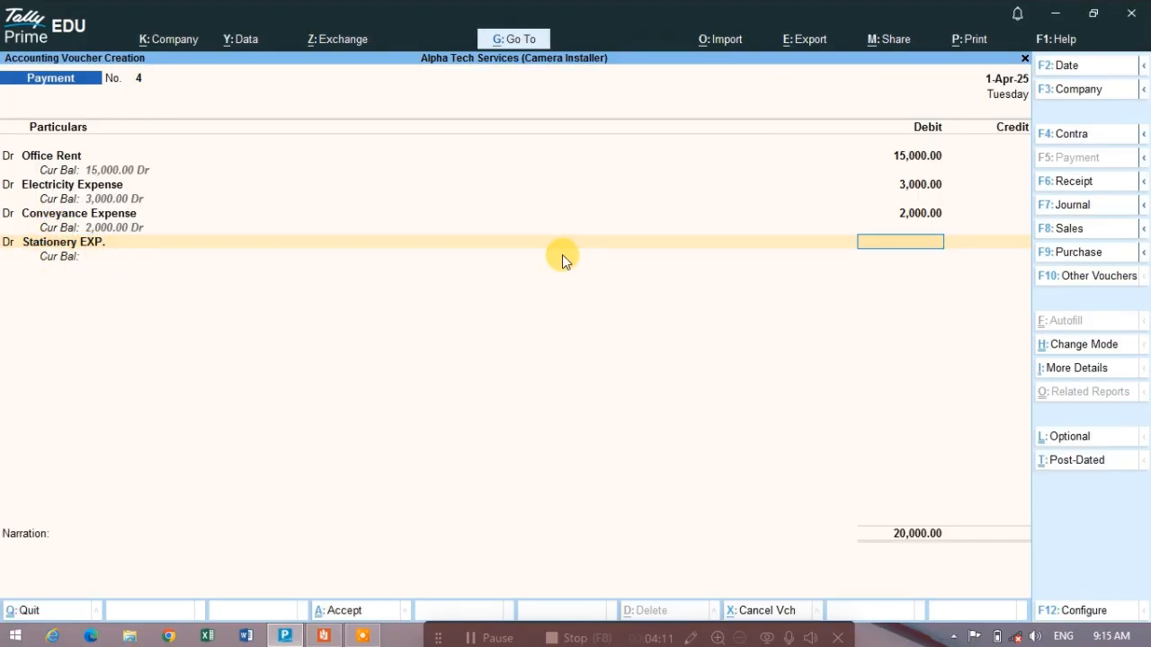
- Check the stationery amount in the PDF and debit 1,500 to Stationery EXP. in the payment voucher
{"action": "key", "text": "alt+Tab"}
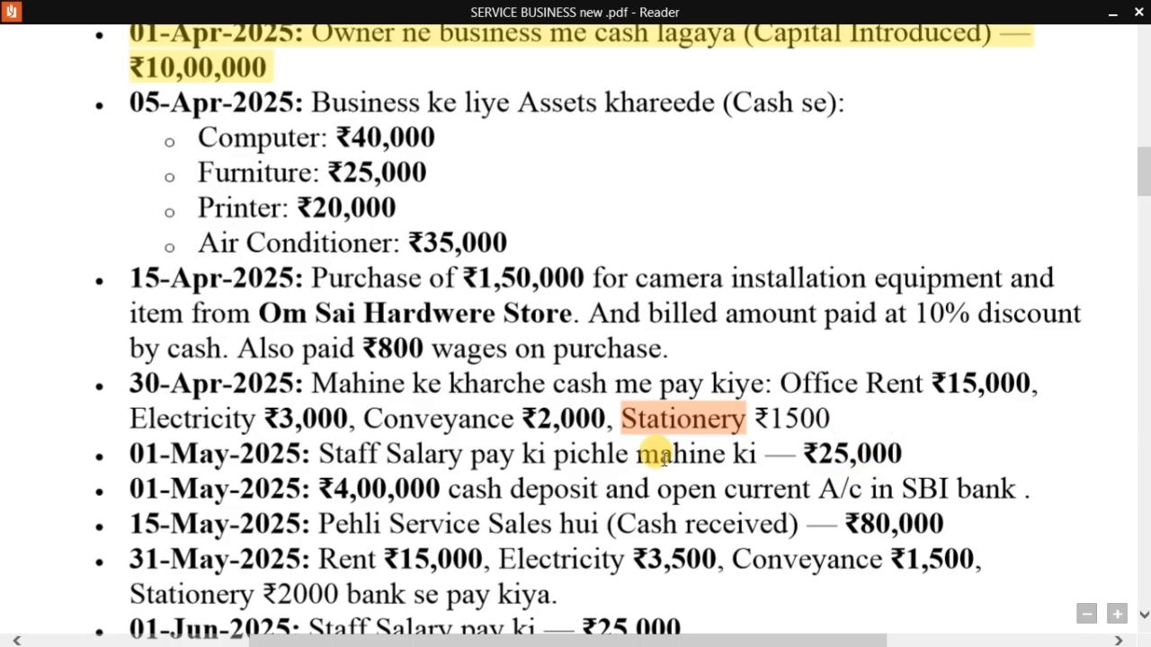
{"action": "key", "text": "alt+Tab"}
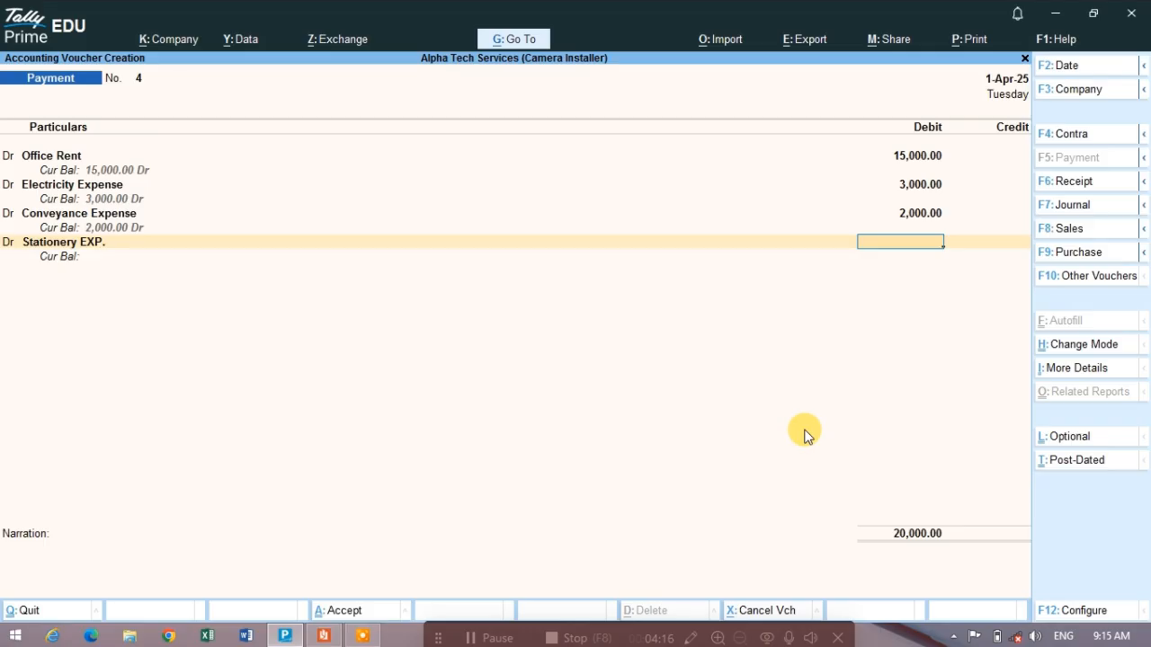
{"action": "type", "text": "1500"}
{"action": "key", "text": "Return"}
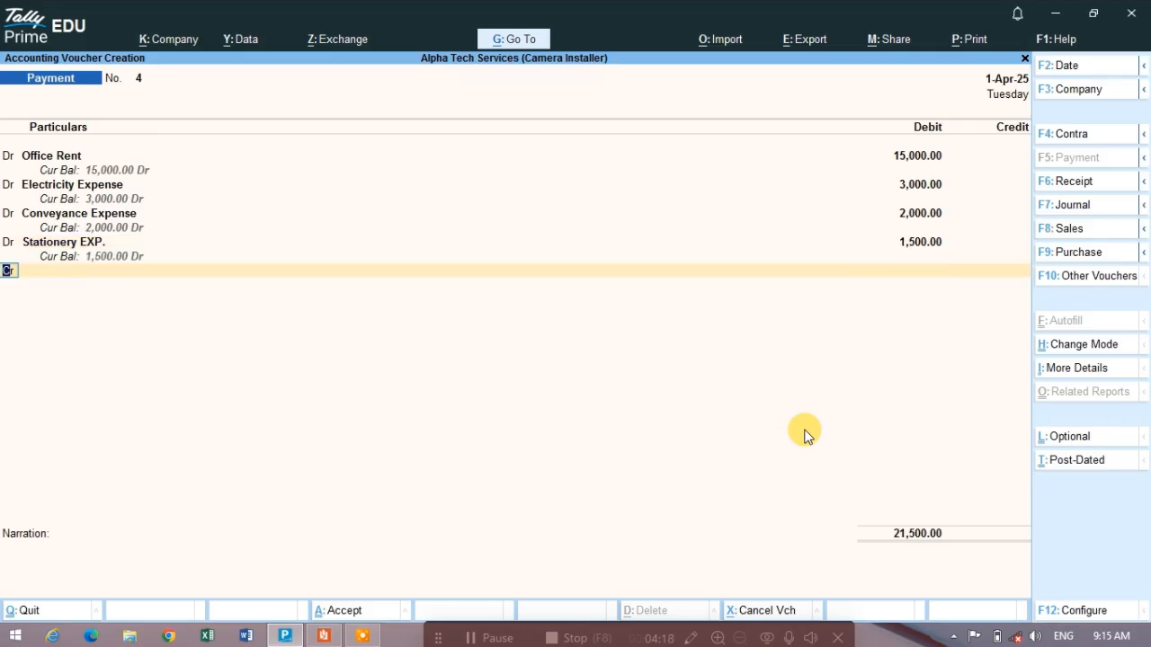
- Check the payment mode in the PDF, credit Cash with the full 21,500, and accept the payment voucher without a narration
{"action": "key", "text": "Return"}
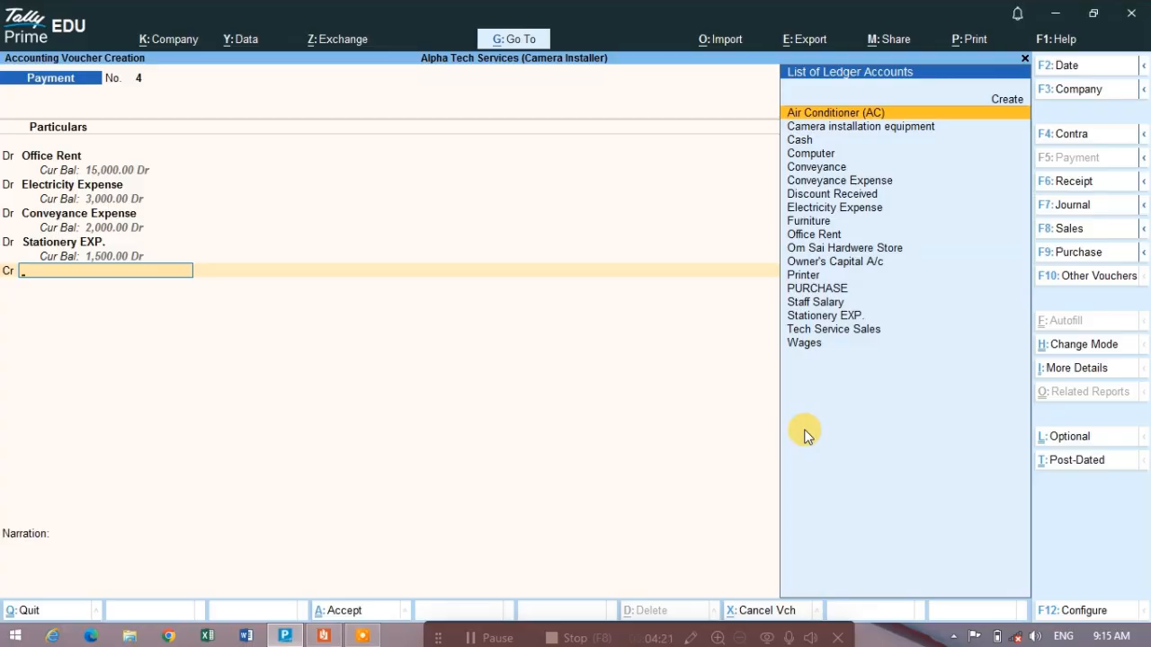
{"action": "key", "text": "alt+Tab"}
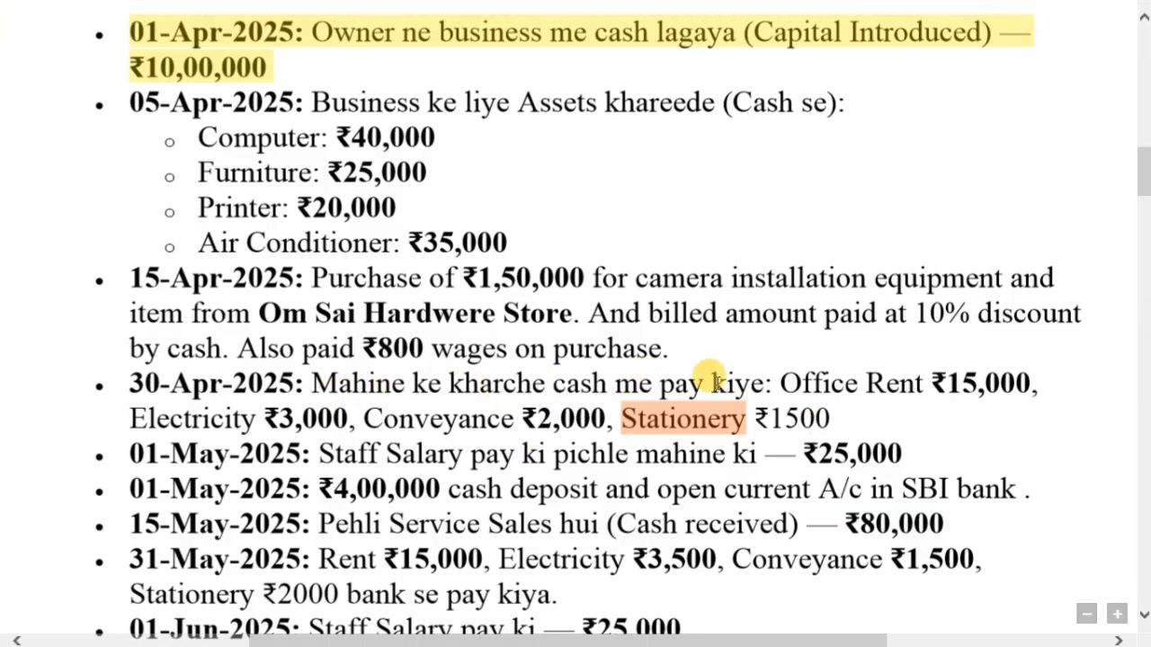
{"action": "key", "text": "alt+Tab"}
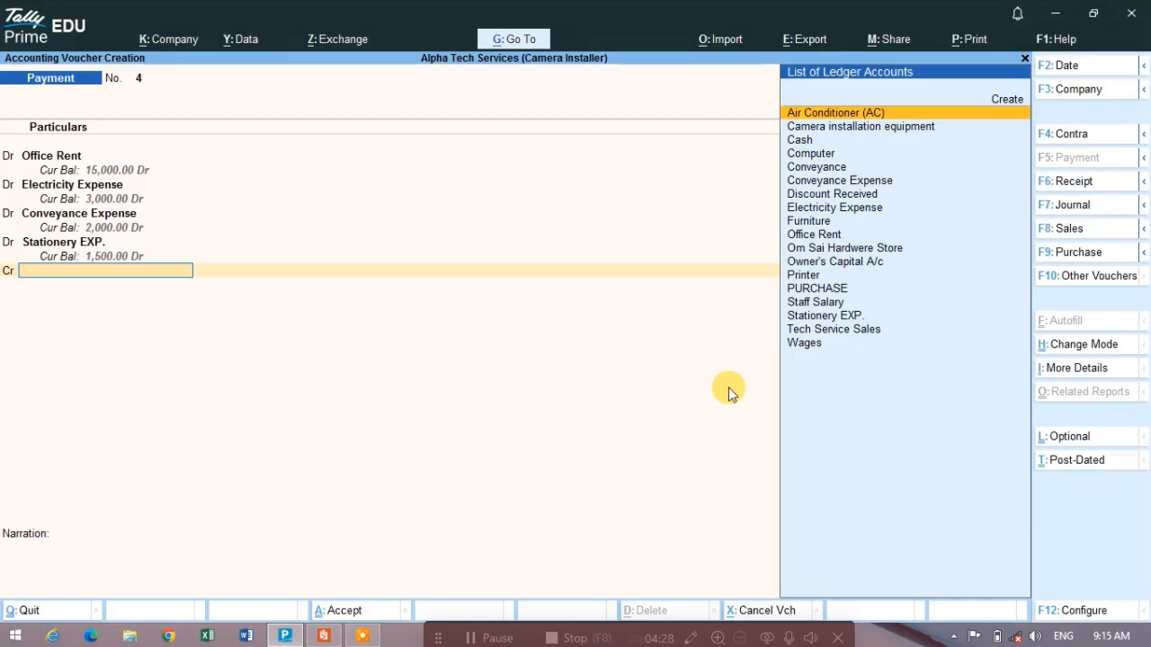
{"action": "type", "text": "Cash"}
{"action": "key", "text": "Return"}
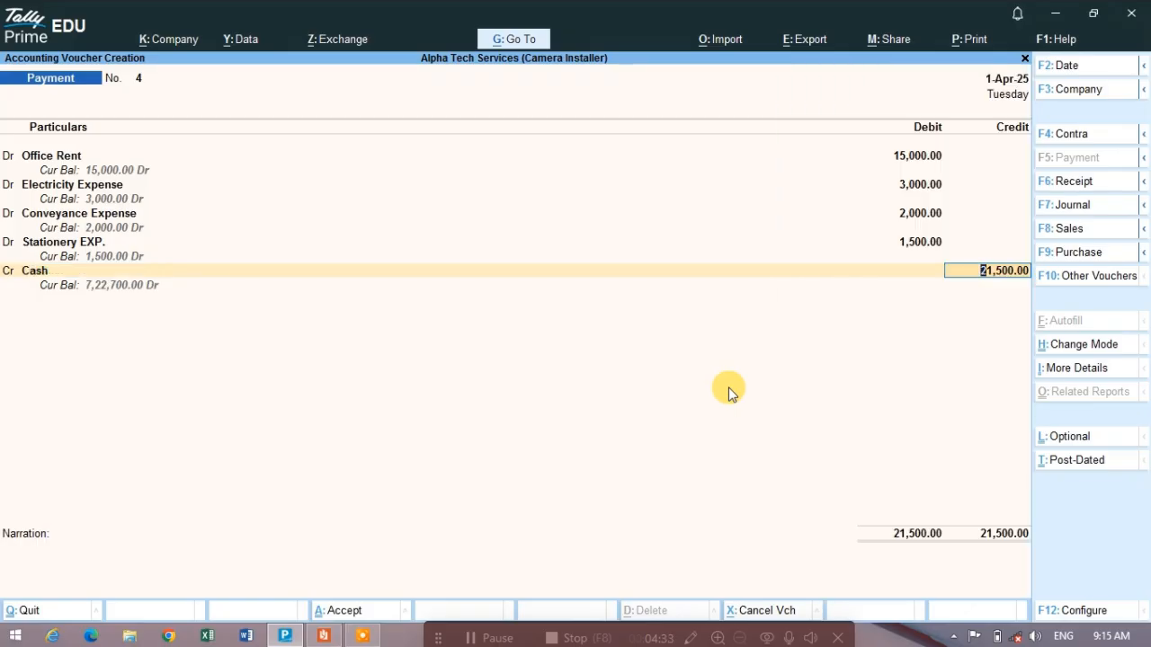
{"action": "key", "text": "Return"}
{"action": "key", "text": "Return"}
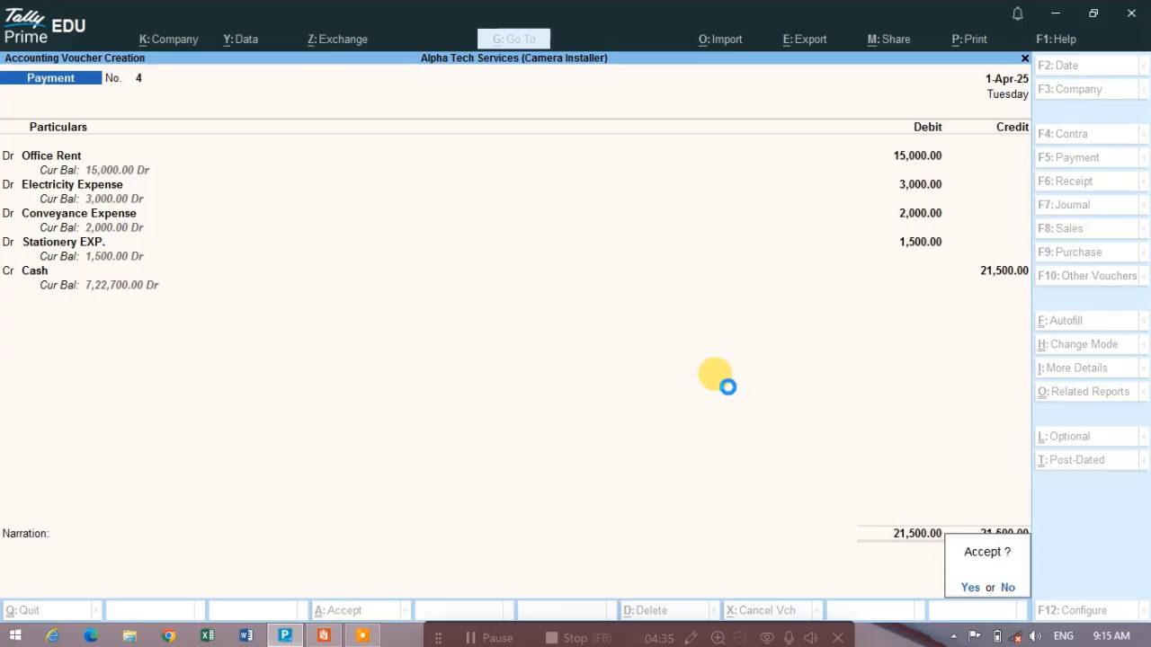
{"action": "key", "text": "Return"}
- Reopen the saved payment voucher No. 4, review its debit and credit lines, and return to the Gateway of Tally
{"action": "key", "text": "alt+Tab"}
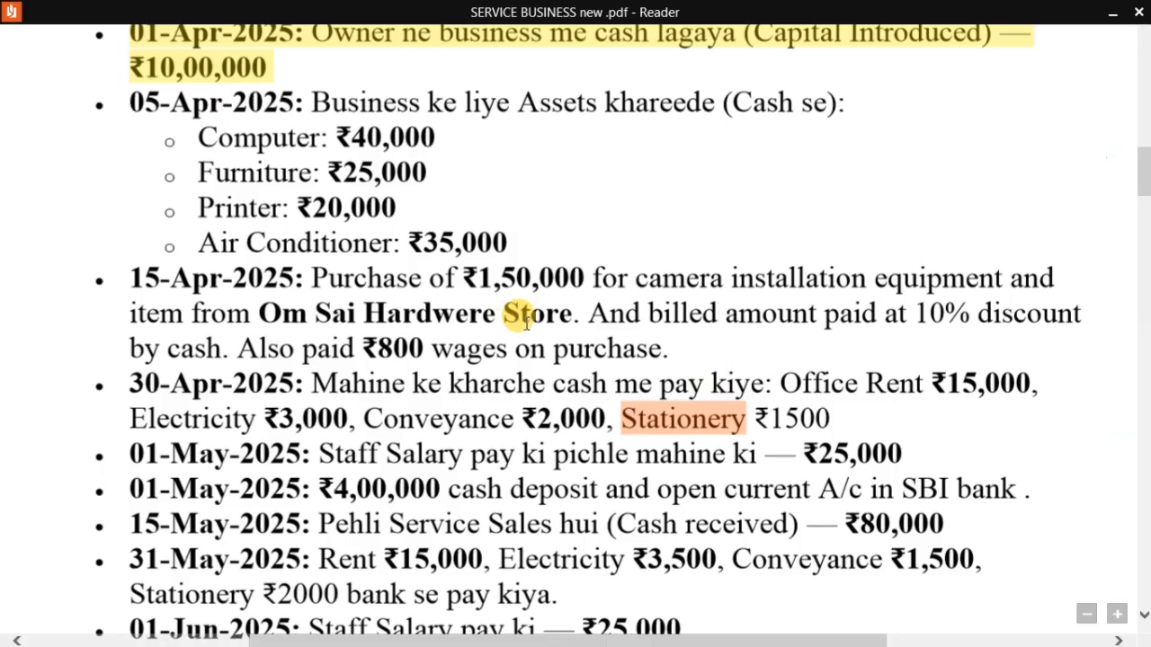
{"action": "key", "text": "alt+Tab"}
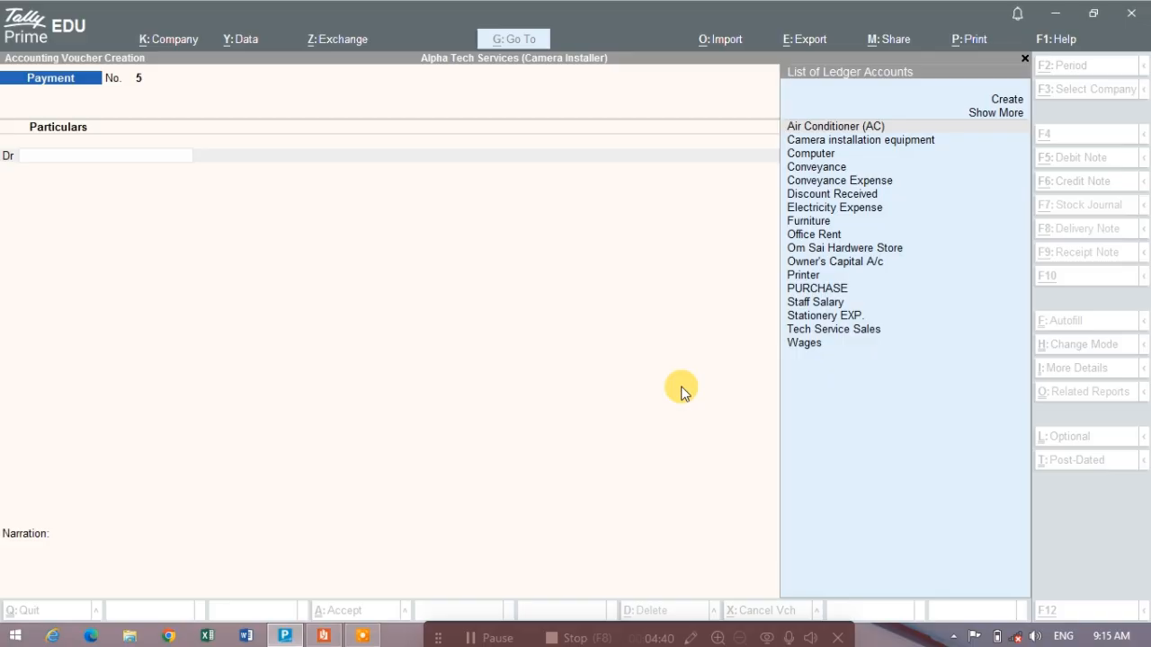
{"action": "key", "text": "Page_Up"}
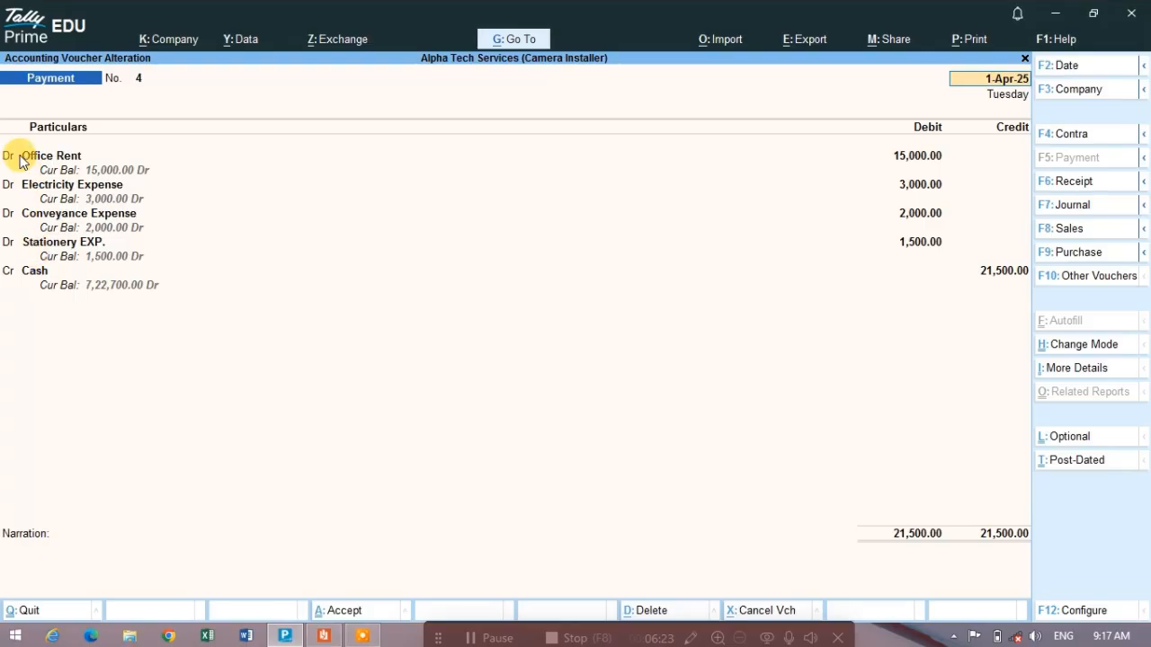
{"action": "key", "text": "Return"}
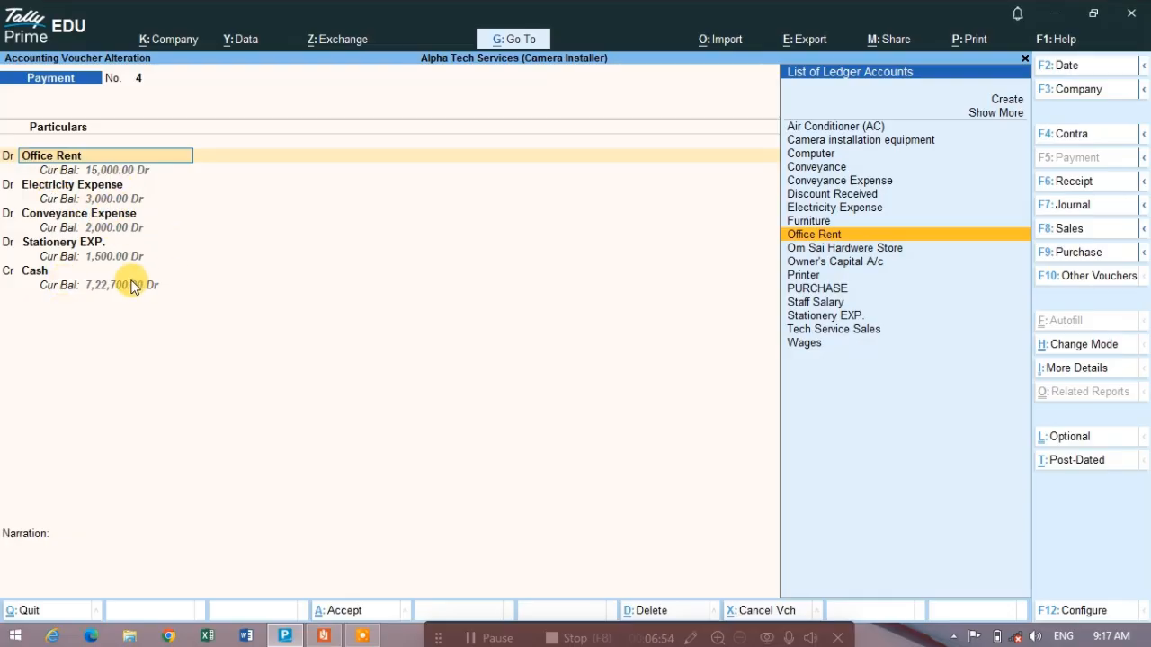
{"action": "key", "text": "Return"}
{"action": "key", "text": "Return"}
{"action": "key", "text": "Return"}
{"action": "key", "text": "Return"}
{"action": "key", "text": "Return"}
{"action": "key", "text": "Return"}
{"action": "key", "text": "Return"}
{"action": "key", "text": "Return"}
{"action": "key", "text": "Return"}
{"action": "key", "text": "Return"}
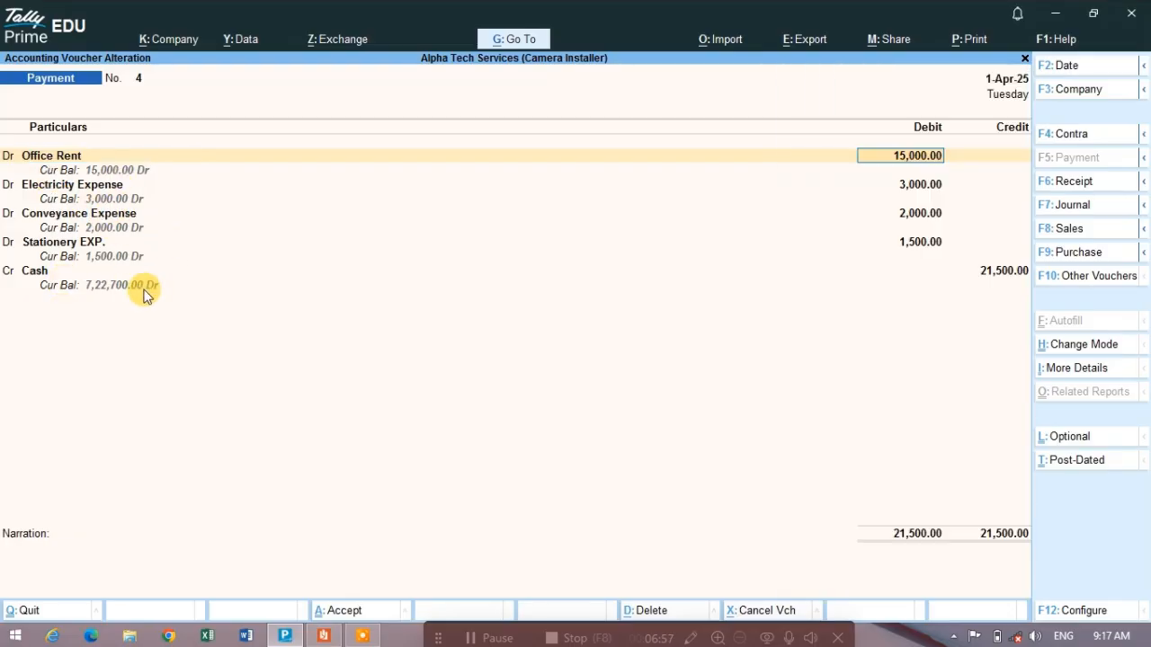
{"action": "key", "text": "Return"}
{"action": "key", "text": "Return"}
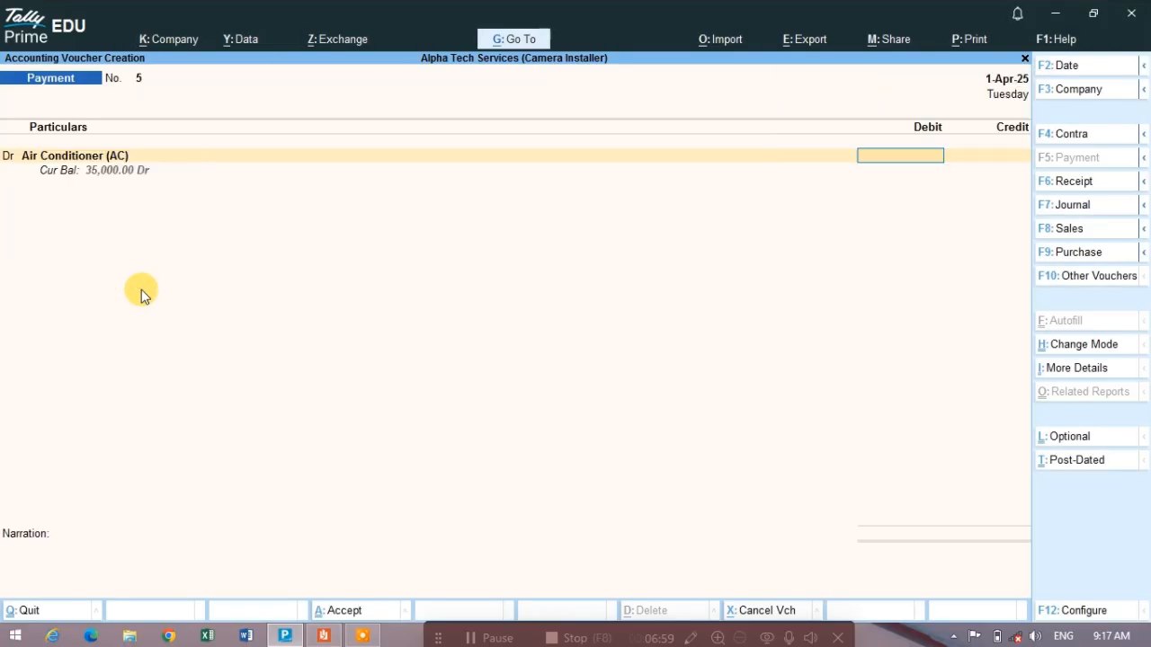
{"action": "key", "text": "Escape"}
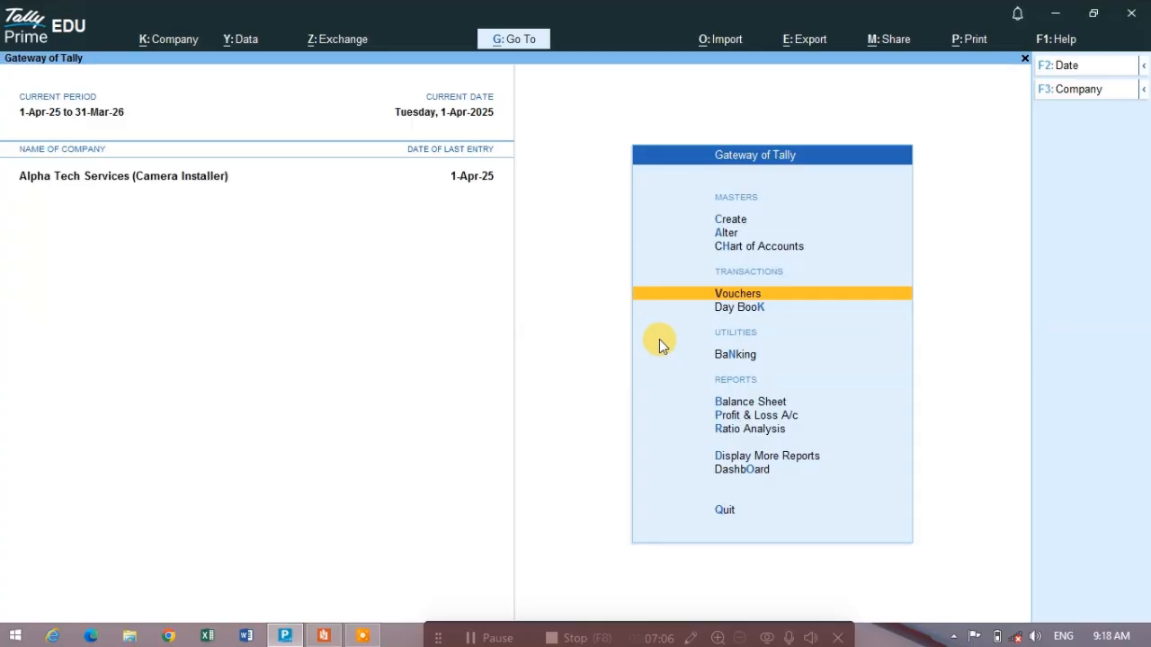
- Switch to the transactions PDF and review the April 2025 entries and the ones that follow from 01-May-2025
{"action": "key", "text": "alt+Tab"}
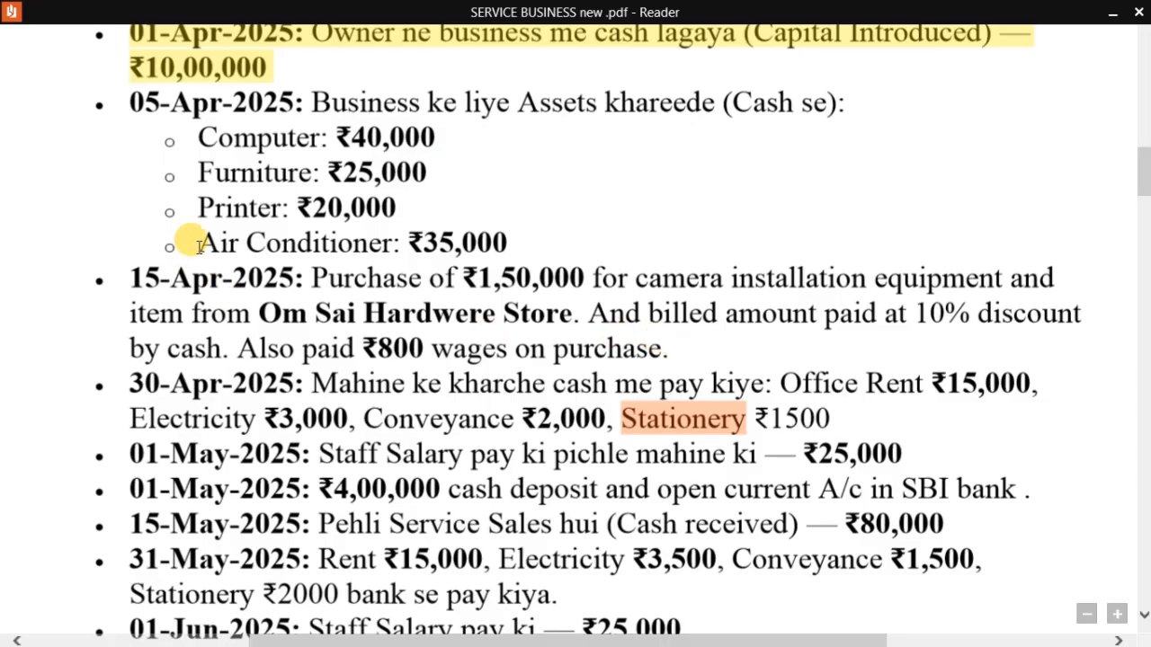
{"action": "scroll", "coordinate": [286, 166], "scroll_direction": "up", "scroll_amount": 2}
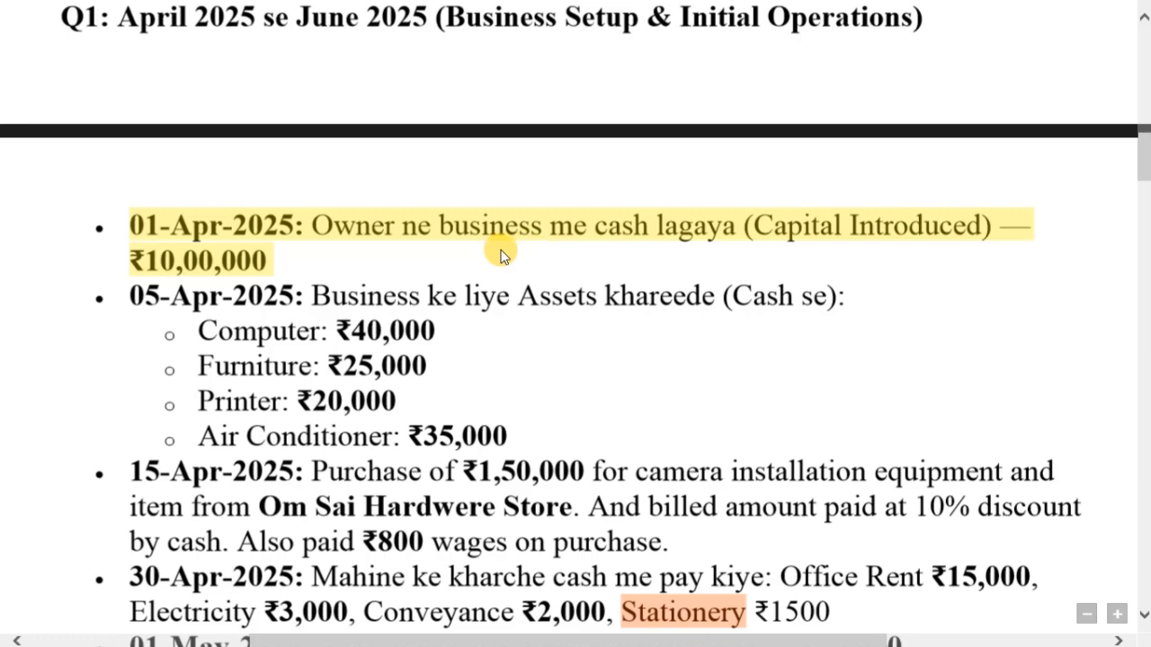
{"action": "scroll", "coordinate": [503, 252], "scroll_direction": "down", "scroll_amount": 2}
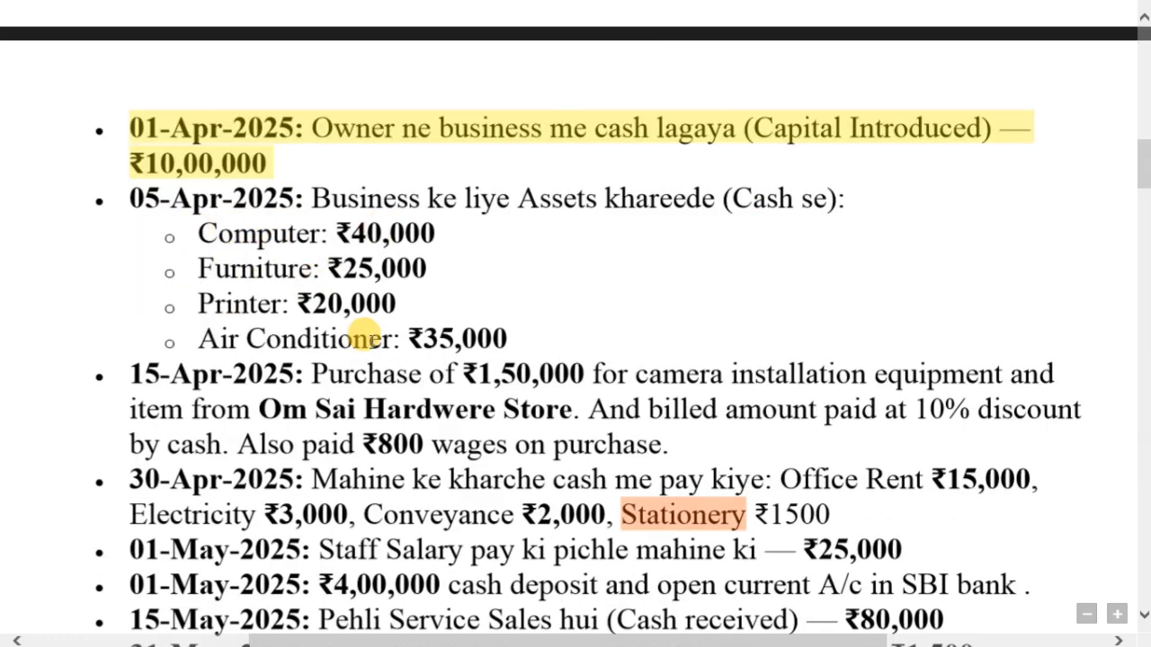
{"action": "scroll", "coordinate": [359, 306], "scroll_direction": "down", "scroll_amount": 4}
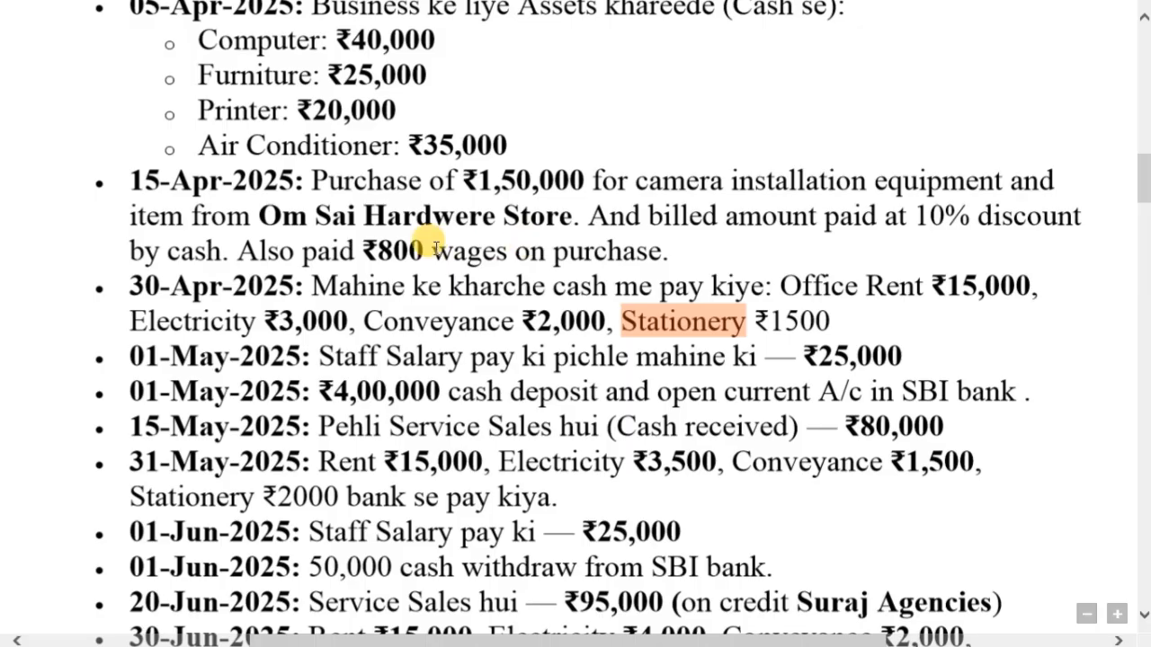
- Switch back to Tally Prime, review the Day Book with every voucher's ledger lines expanded, and return to the Gateway of Tally
{"action": "scroll", "coordinate": [587, 251], "scroll_direction": "down", "scroll_amount": 1}
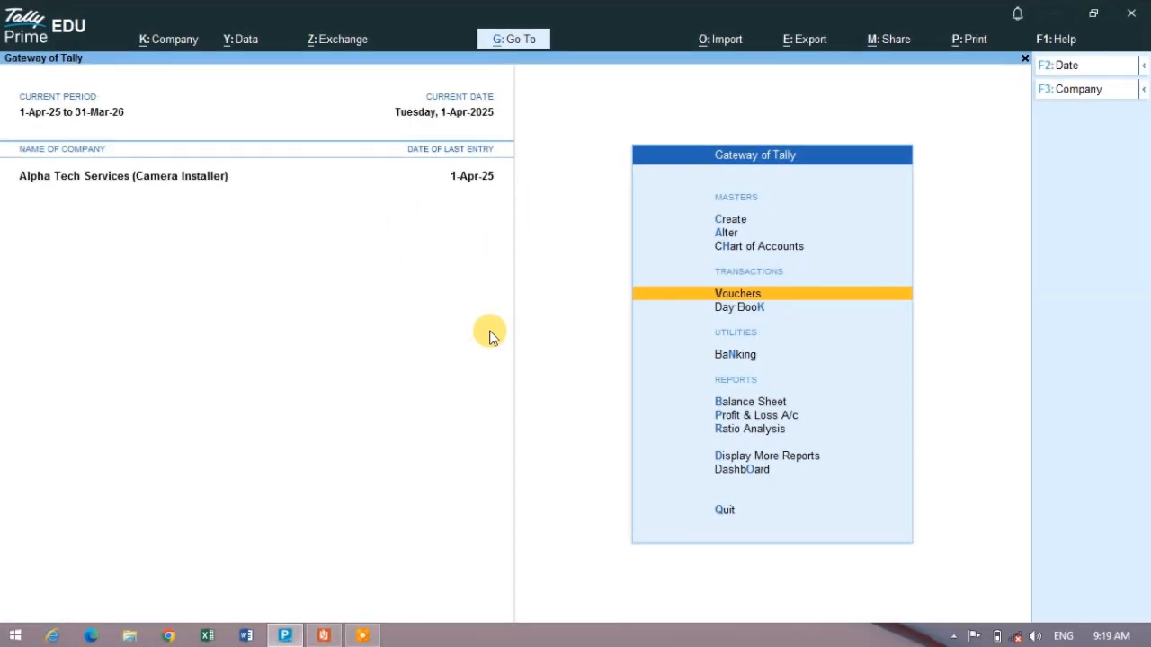
{"action": "left_click", "coordinate": [776, 311]}
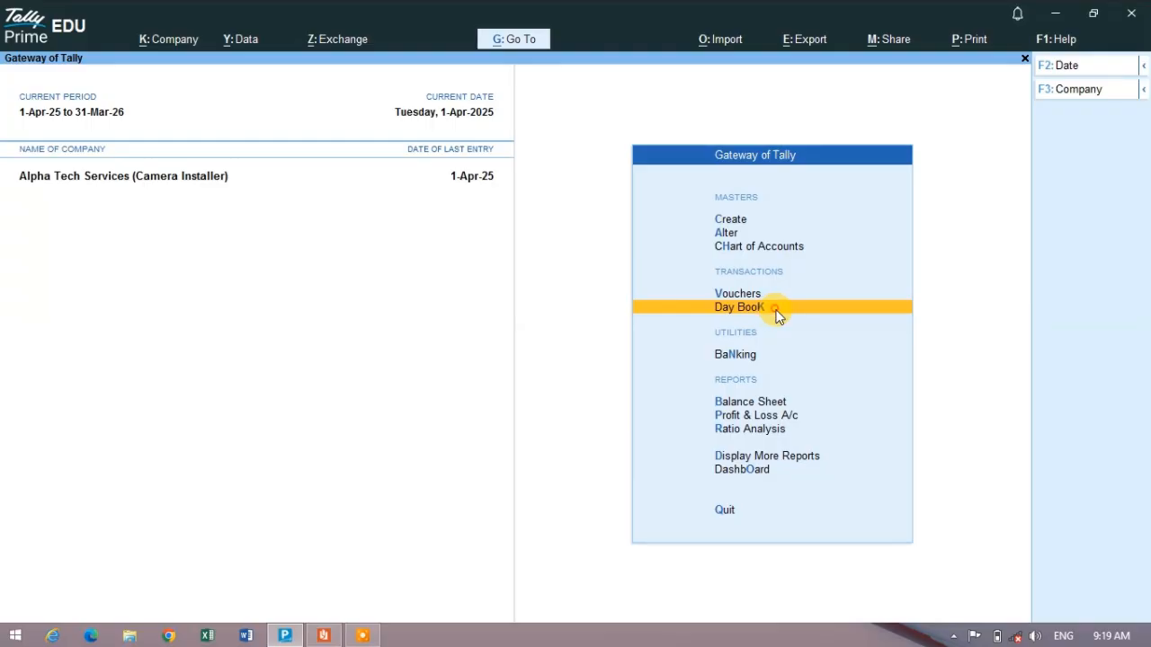
{"action": "left_click", "coordinate": [775, 310]}
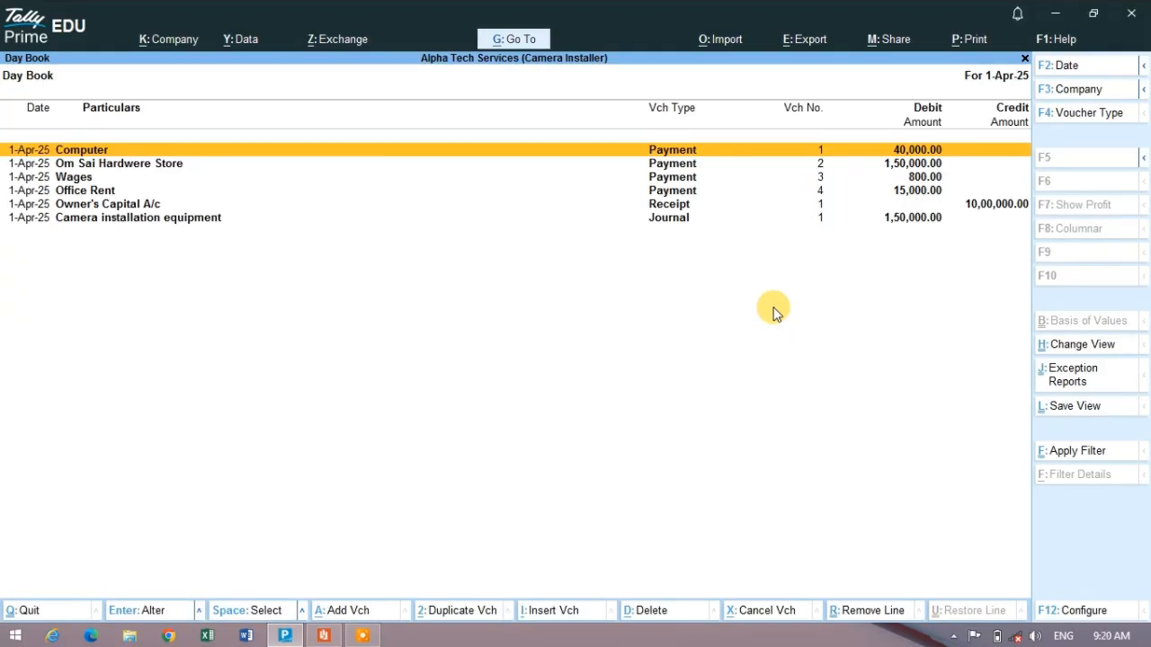
{"action": "key", "text": "alt+F5"}
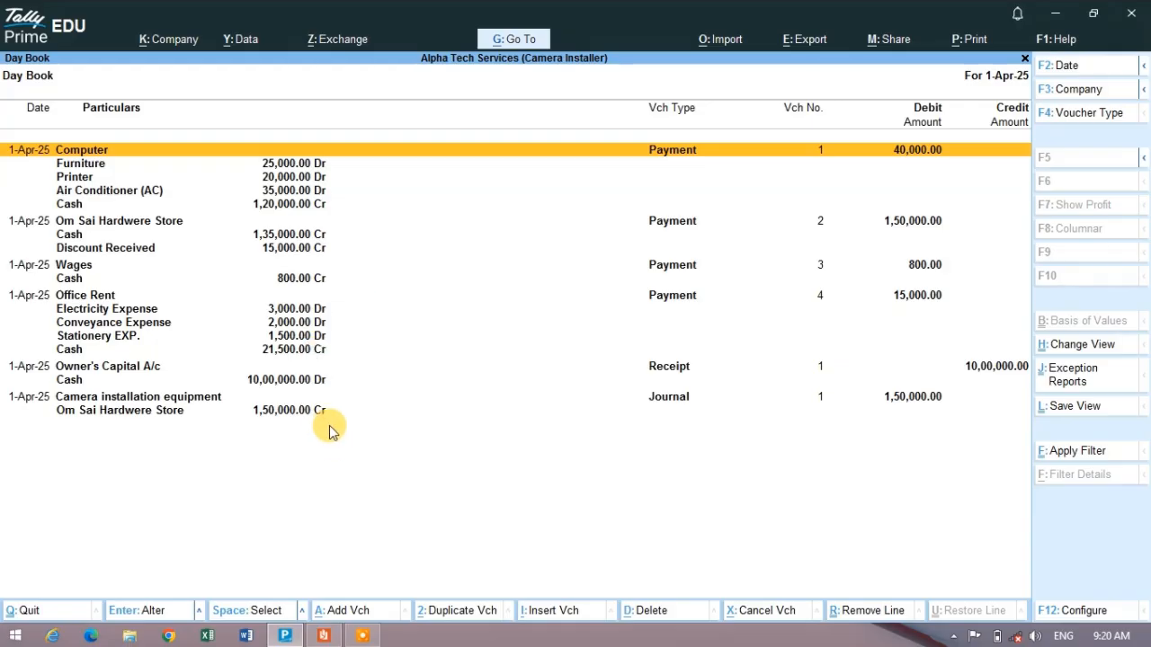
{"action": "key", "text": "Escape"}
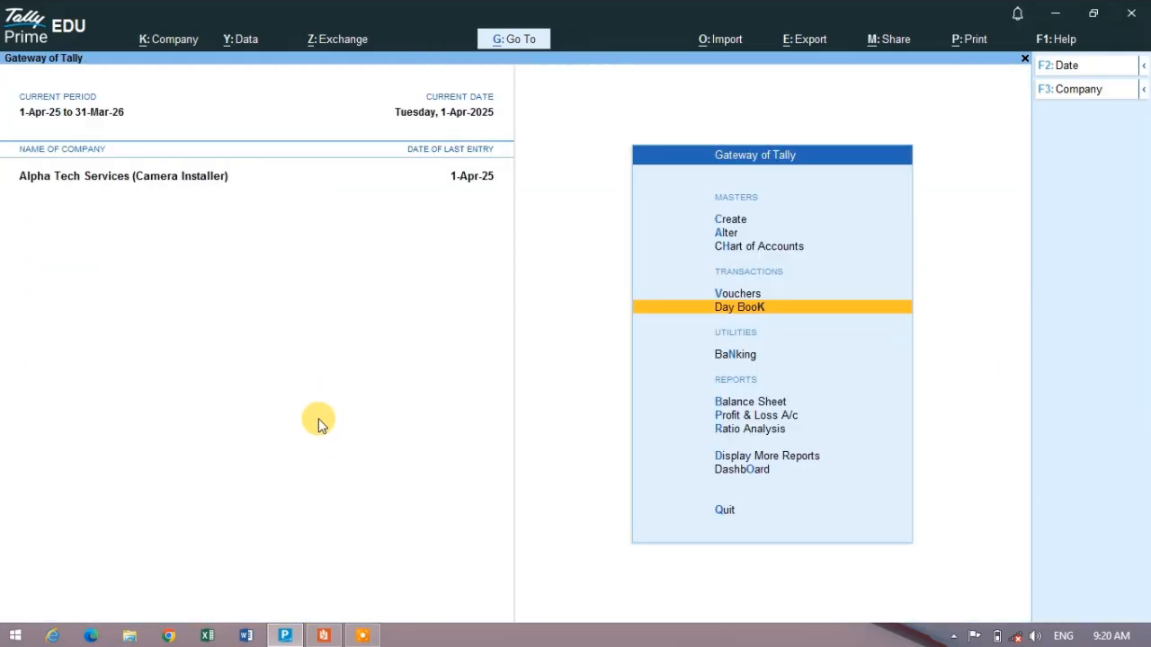
- Review the Balance Sheet in detailed form, then open the Profit & Loss A/c and expand it to show its individual ledgers
{"action": "key", "text": "b"}
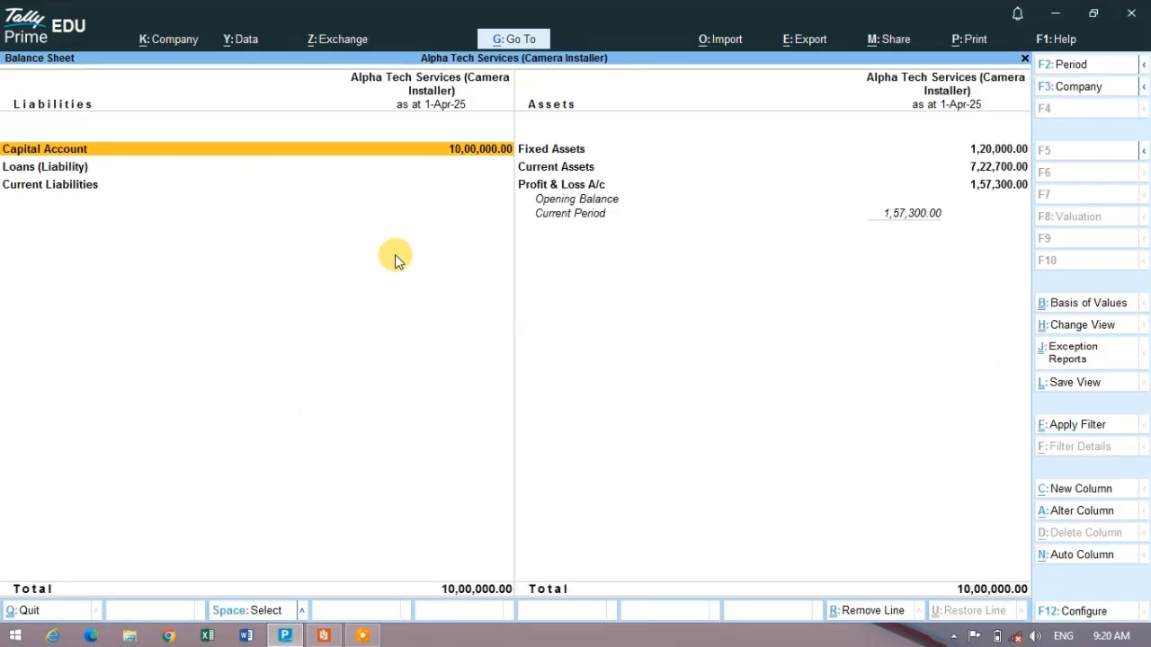
{"action": "key", "text": "alt+F5"}
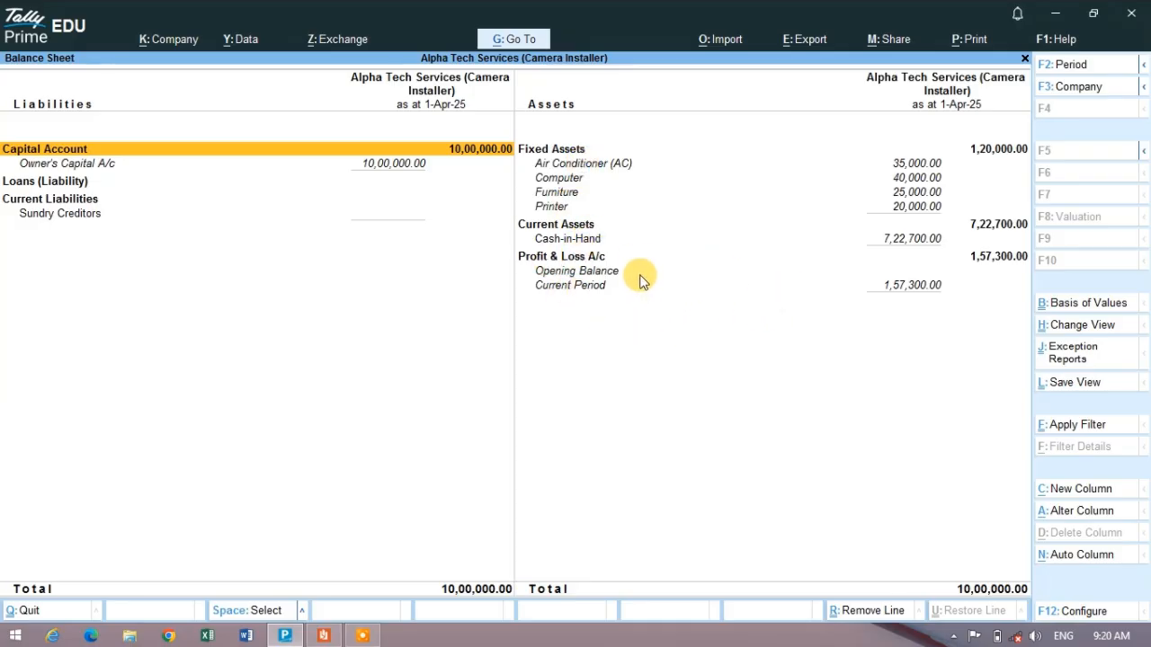
{"action": "key", "text": "Escape"}
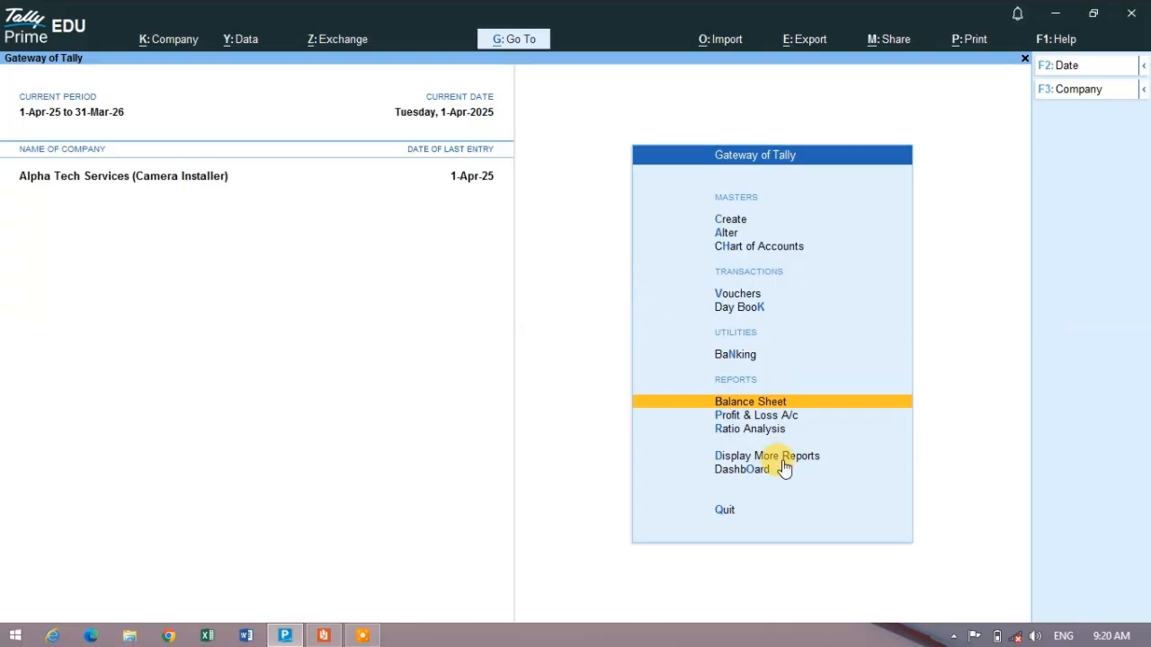
{"action": "left_click", "coordinate": [770, 417]}
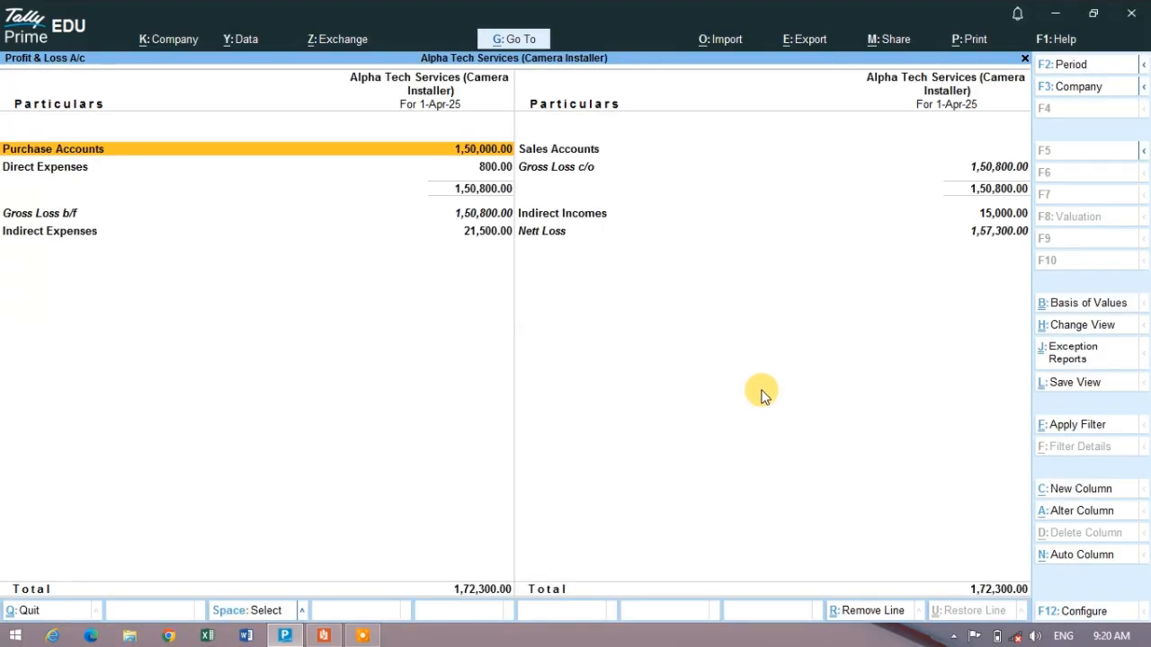
{"action": "key", "text": "alt+F5"}
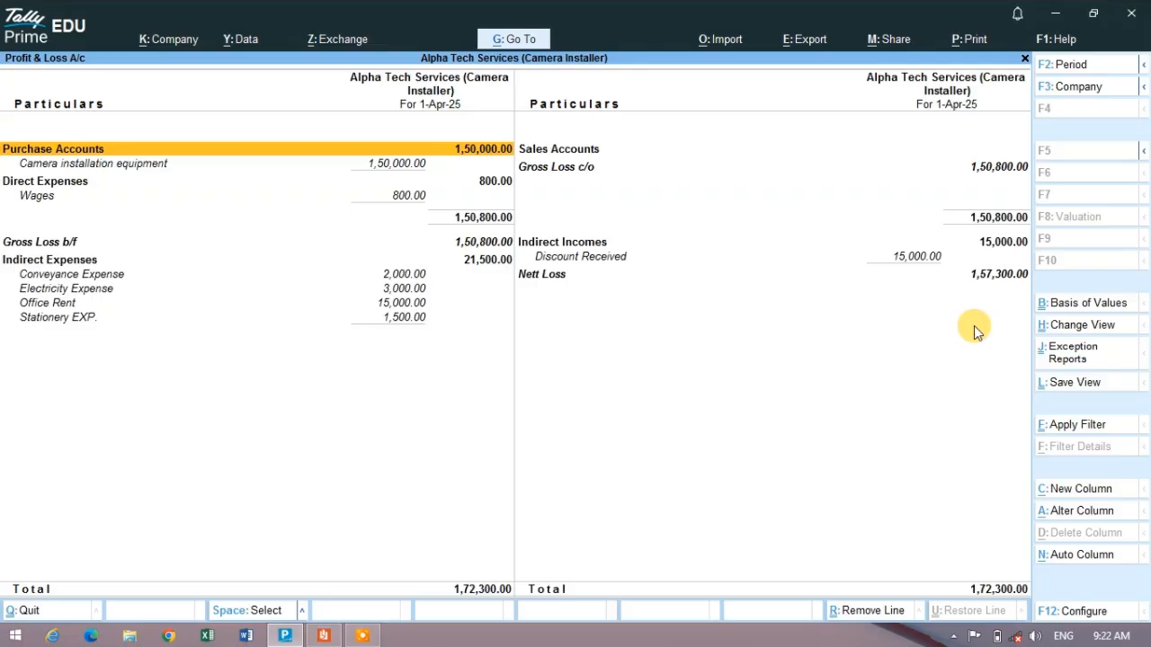
- Switch to the transactions PDF and mark the 01-May-2025 staff salary line while reading the May and June entries
{"action": "key", "text": "alt+Tab"}
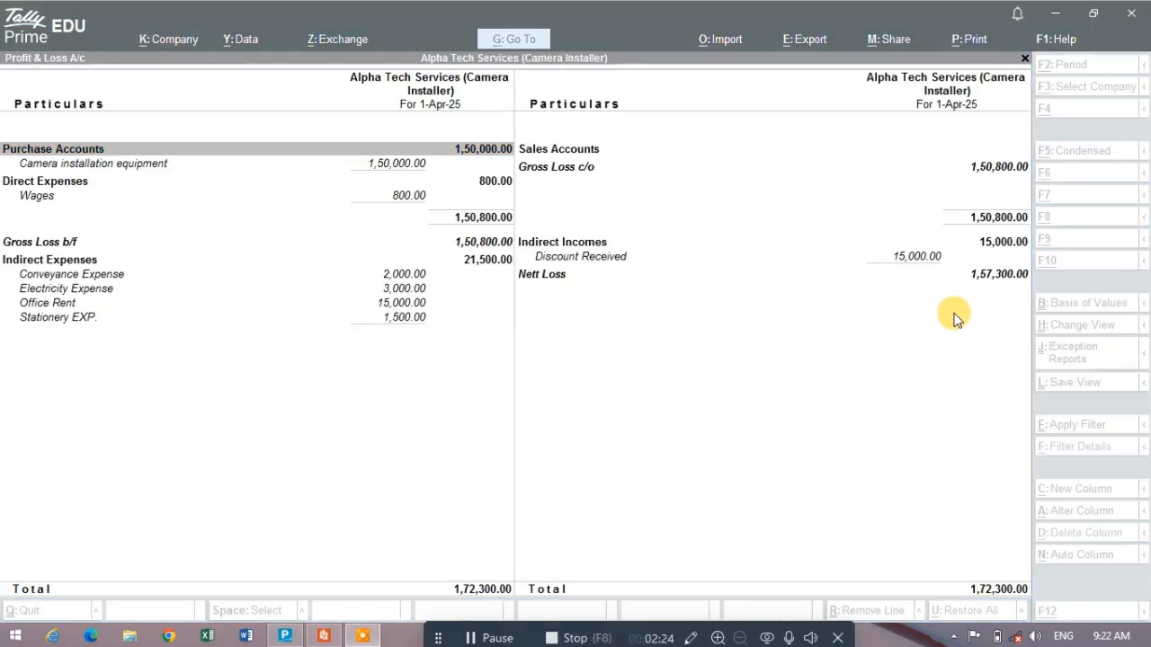
{"action": "key", "text": "alt+Tab"}
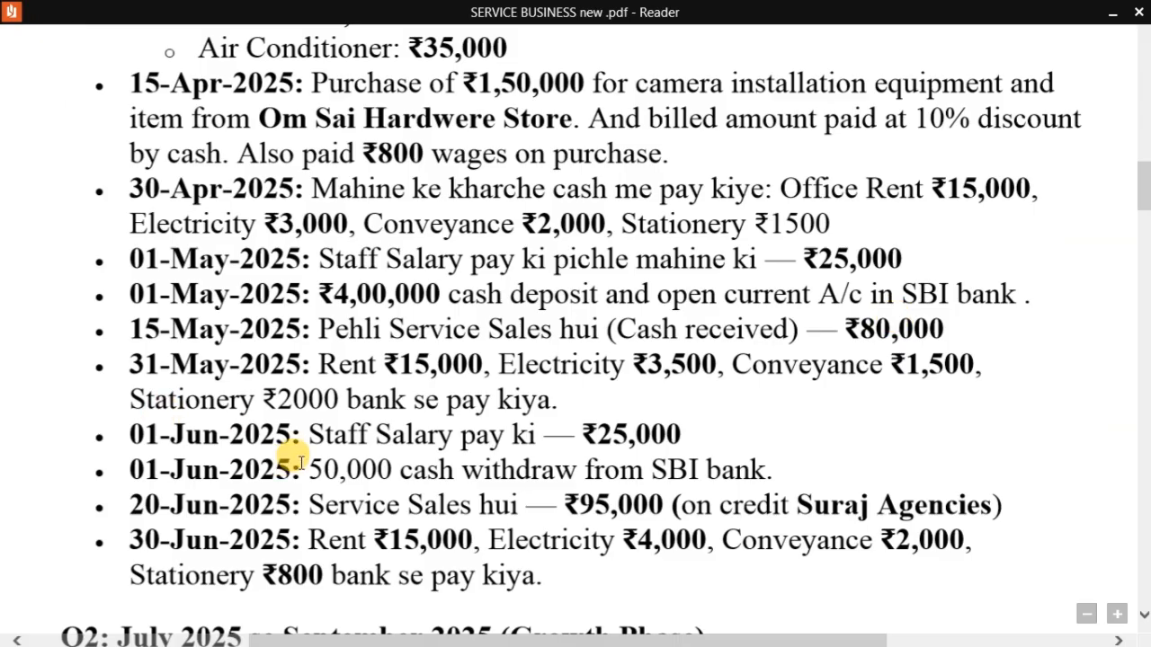
{"action": "scroll", "coordinate": [314, 414], "scroll_direction": "up", "scroll_amount": 3}
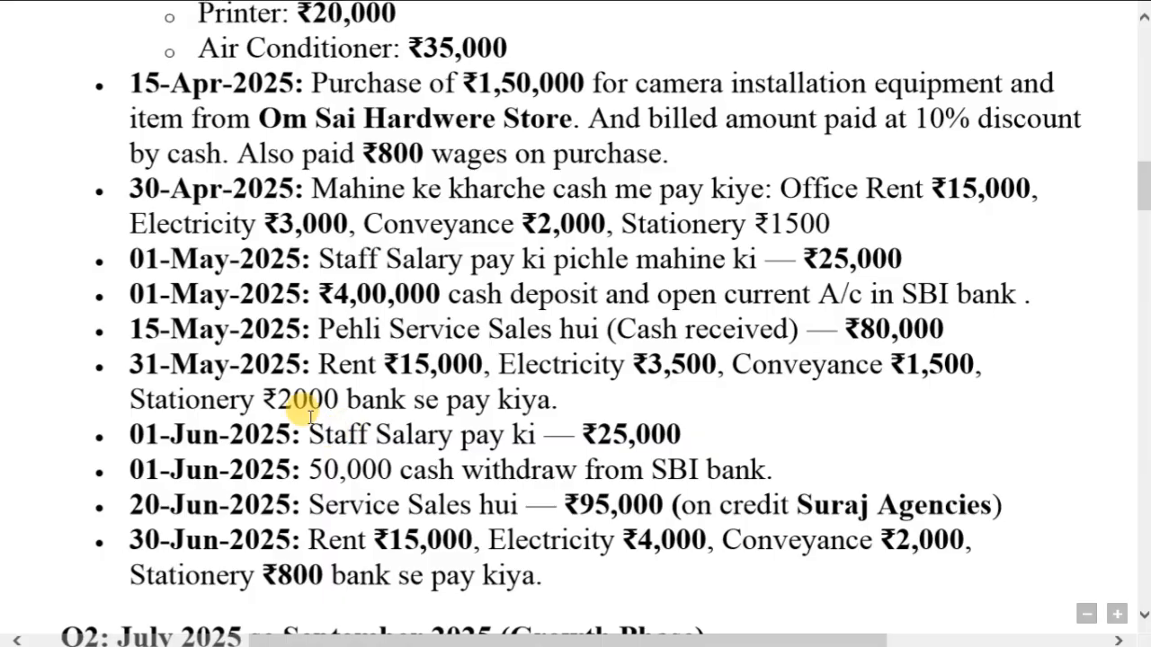
{"action": "scroll", "coordinate": [310, 398], "scroll_direction": "up", "scroll_amount": 3}
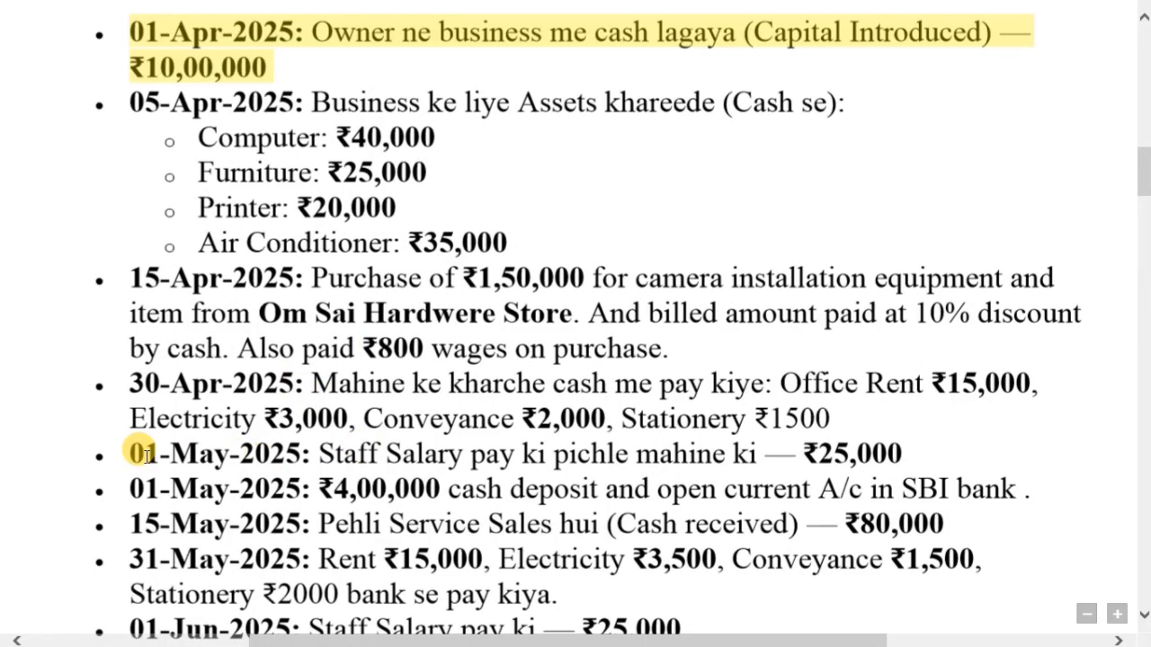
{"action": "left_click_drag", "start_coordinate": [133, 454], "coordinate": [303, 454]}
{"action": "left_click_drag", "start_coordinate": [369, 472], "coordinate": [725, 454]}
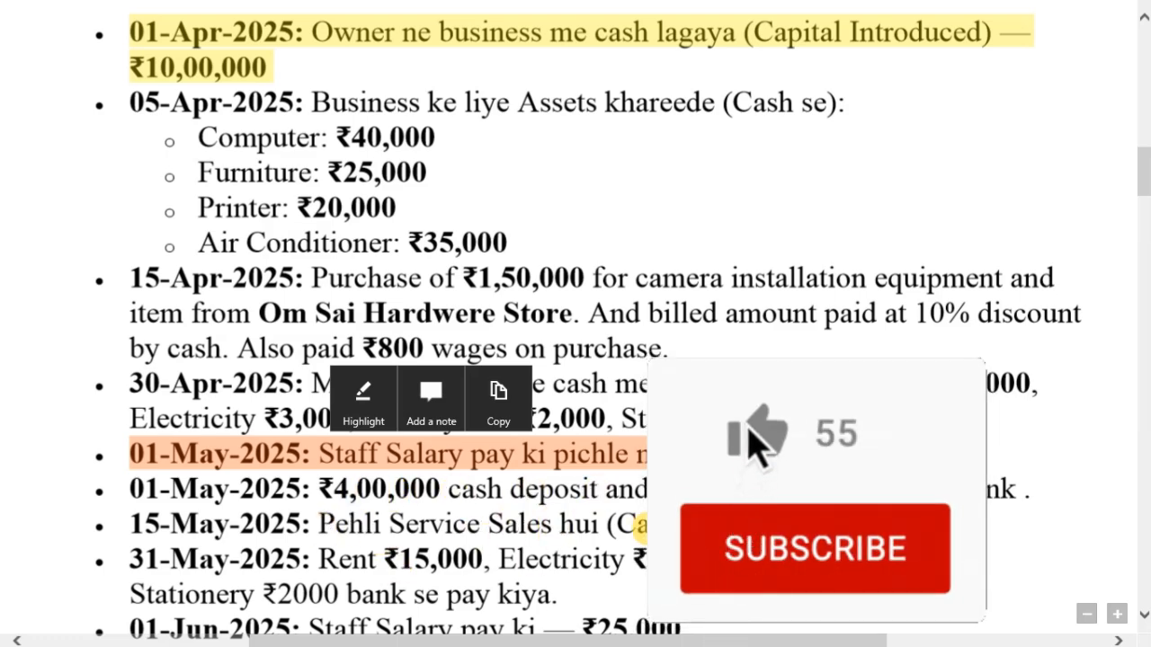
{"action": "scroll", "coordinate": [604, 483], "scroll_direction": "down", "scroll_amount": 1}
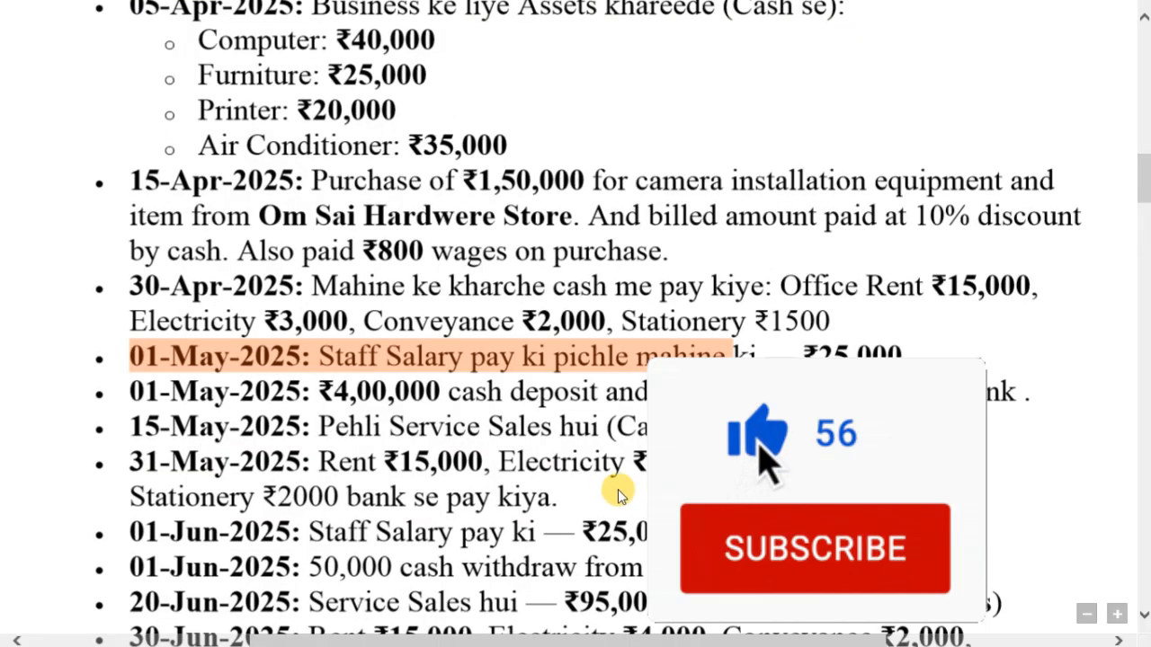